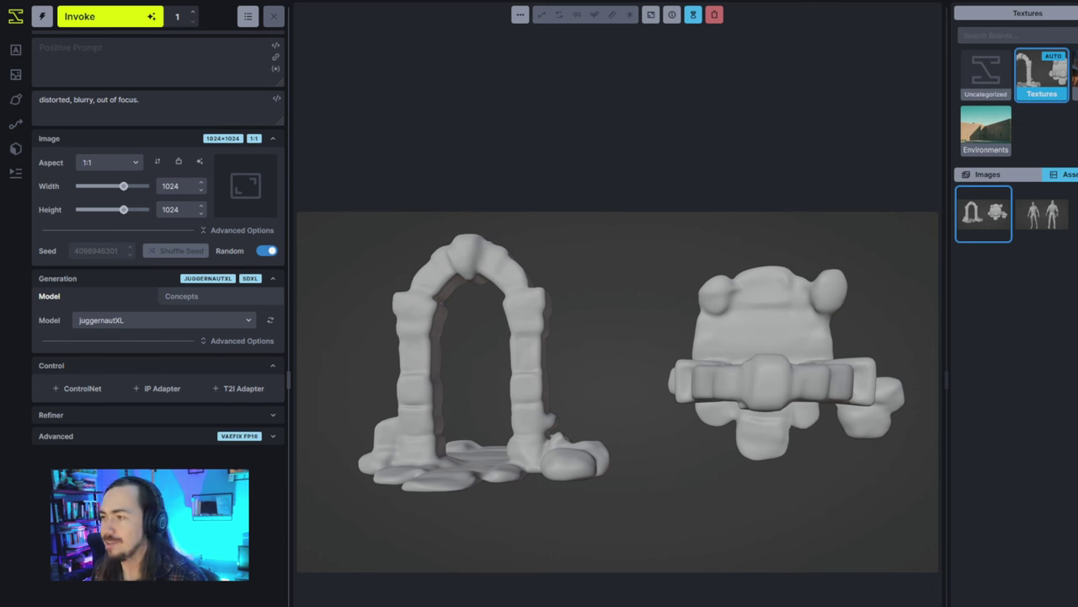
Add a ControlNet using the SDXLdepth model and expand its control mode and processor settings.
click(209, 52)
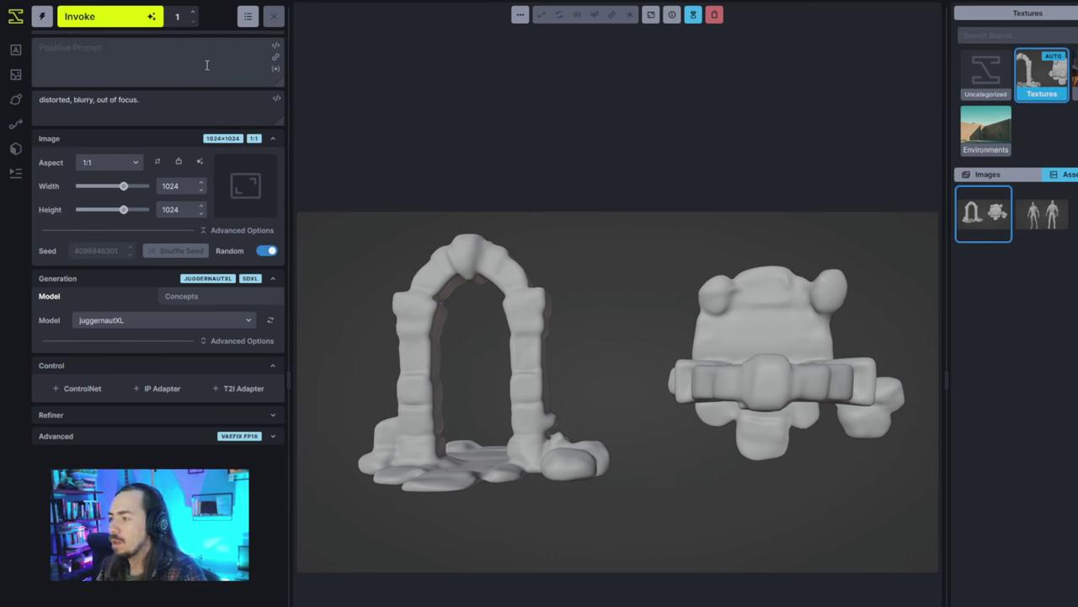
click(82, 389)
click(198, 439)
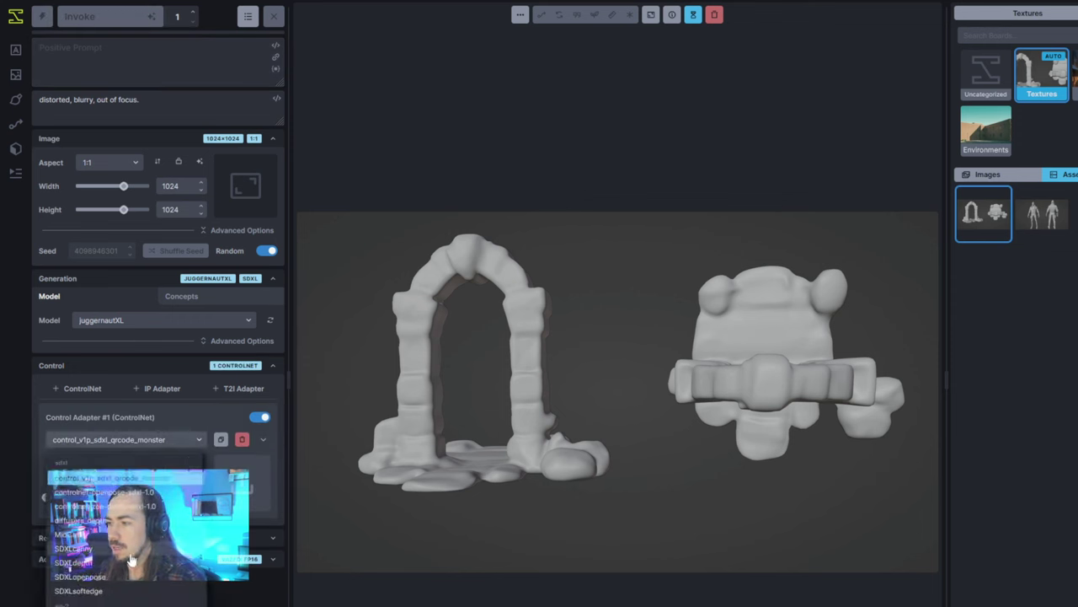
click(126, 562)
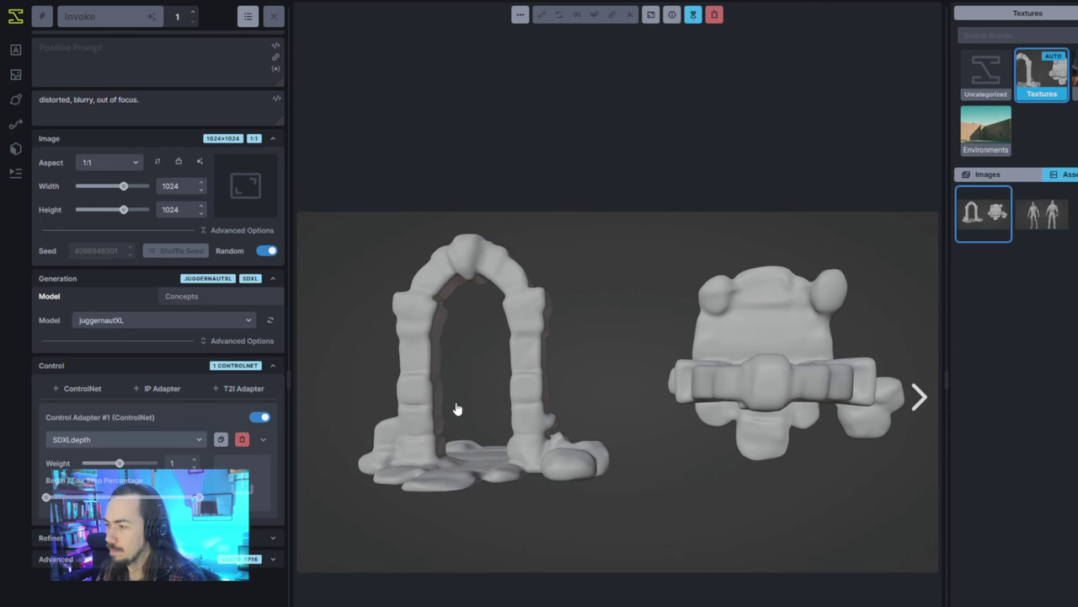
click(263, 439)
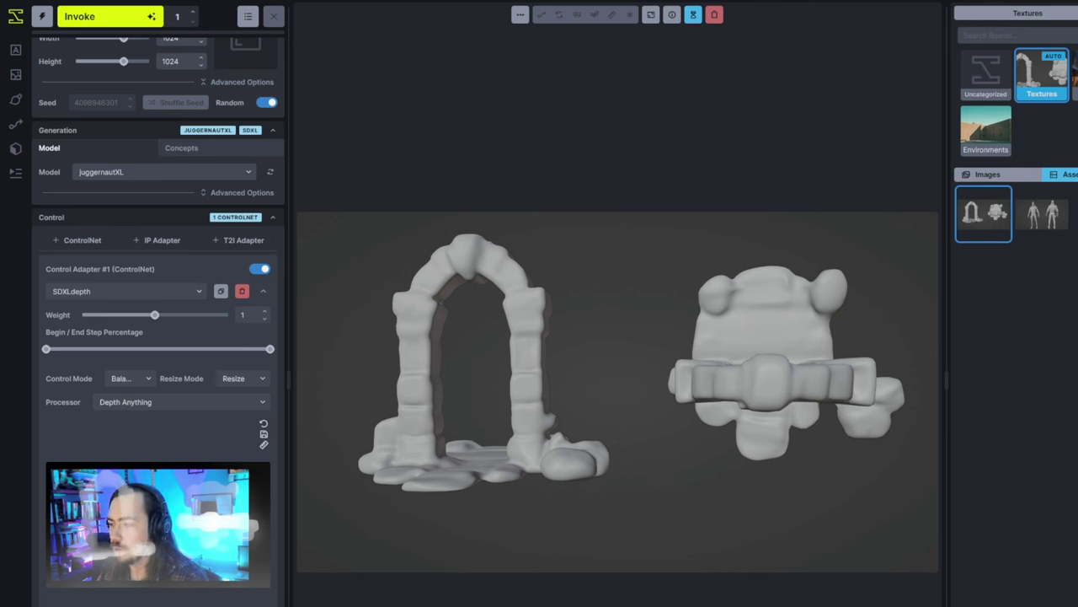
Queue two generations guided by the SDXLdepth ControlNet.
key(ctrl+Return)
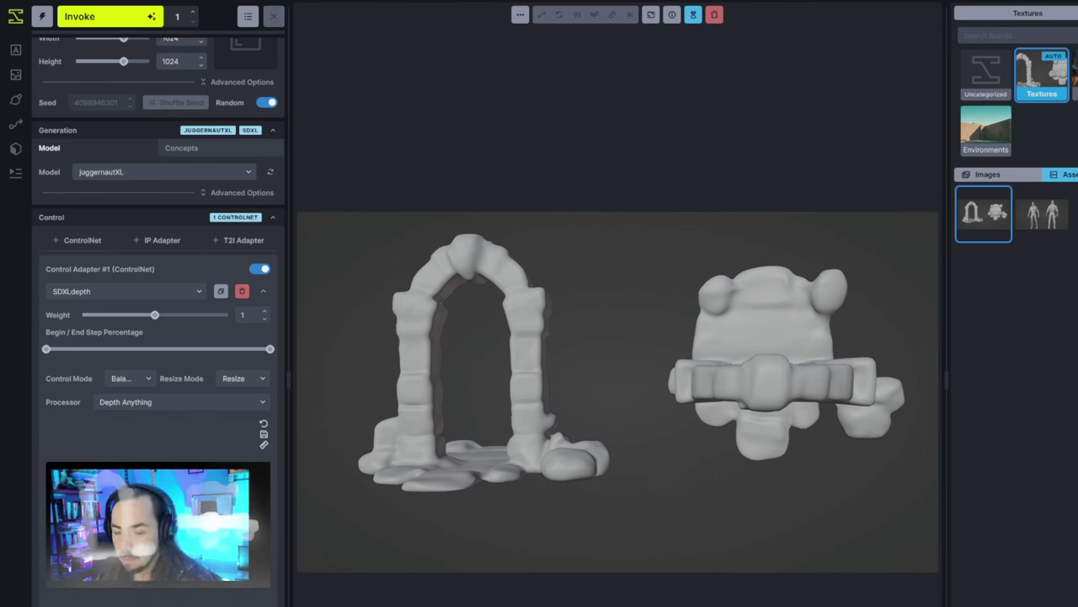
key(ctrl+Return)
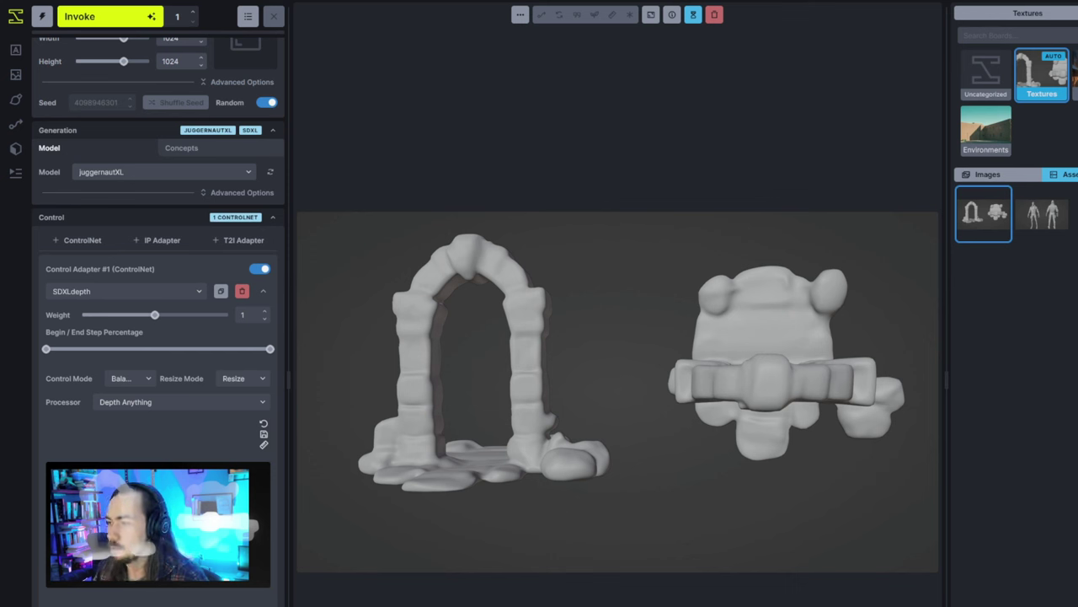
scroll(268, 286, up, 3)
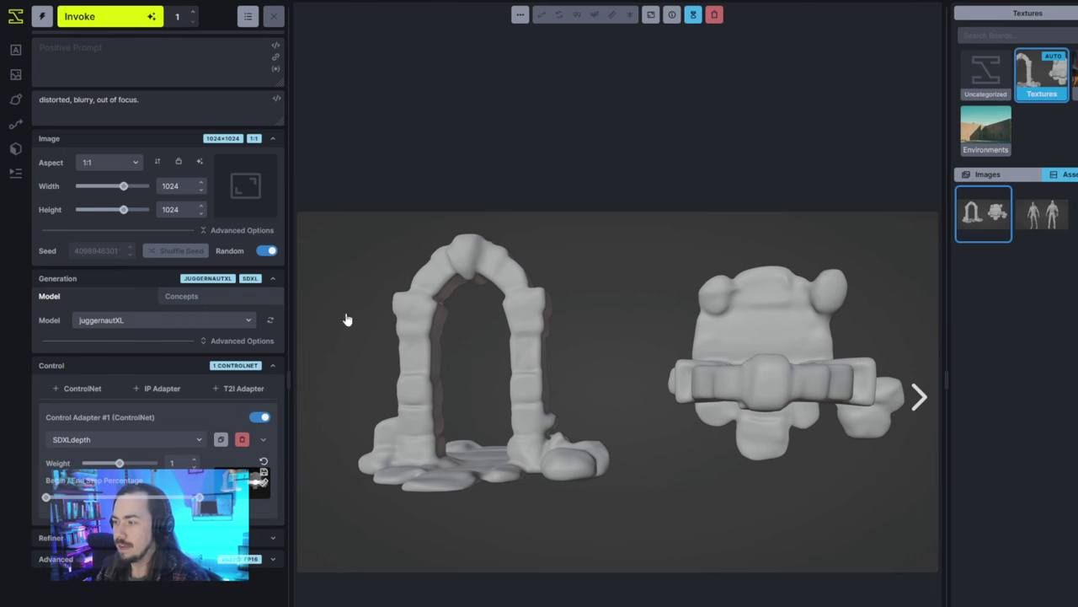
Switch to Image To Image with the grey model render as the initial image, widening its panel.
click(15, 75)
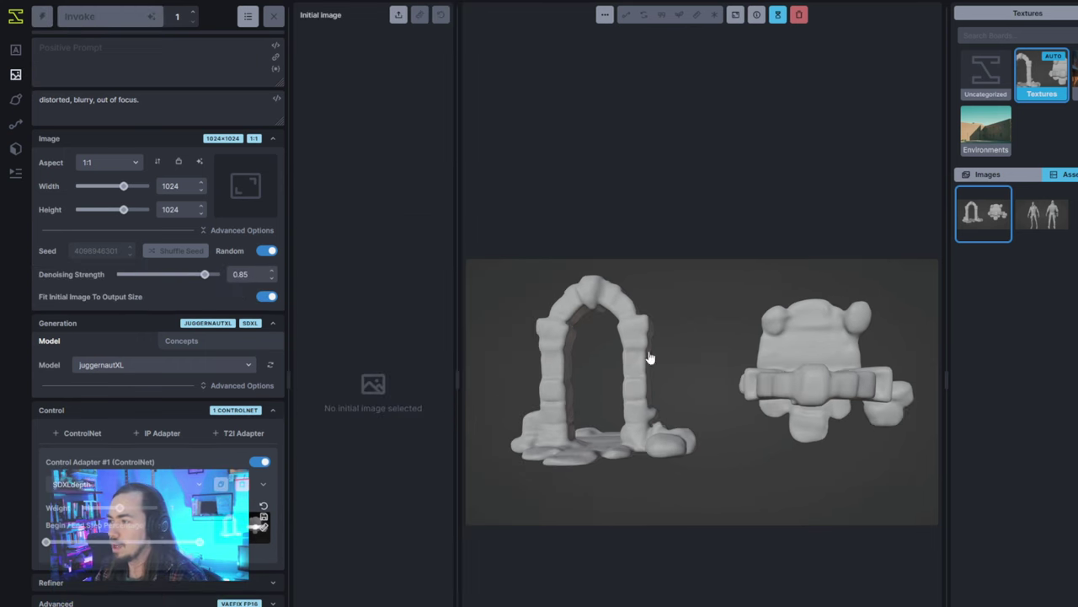
drag(666, 385, 448, 435)
drag(458, 388, 689, 389)
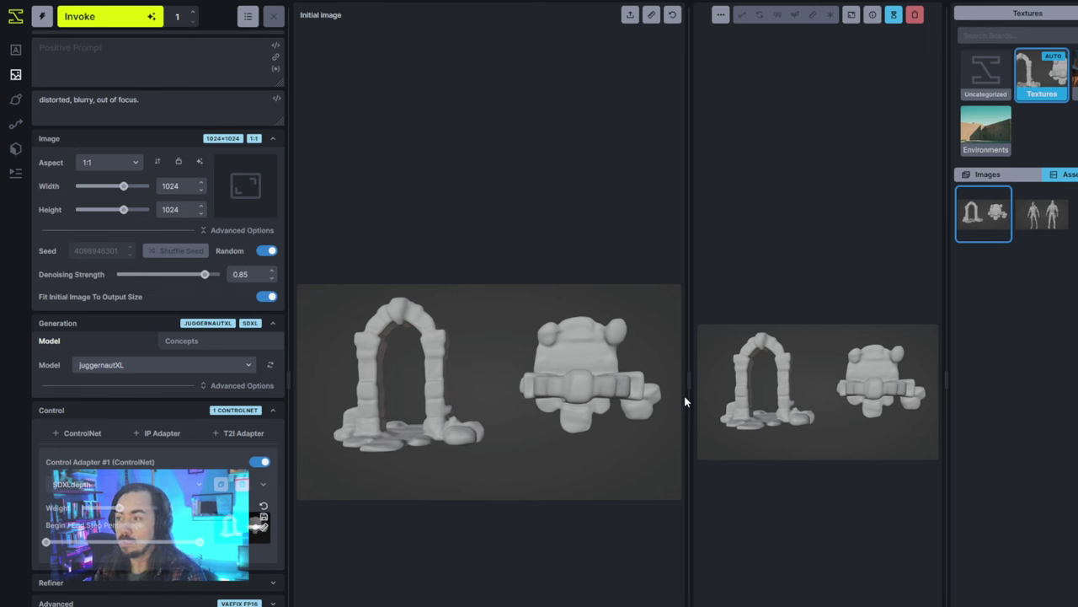
Set the denoising strength to 0.95.
click(243, 274)
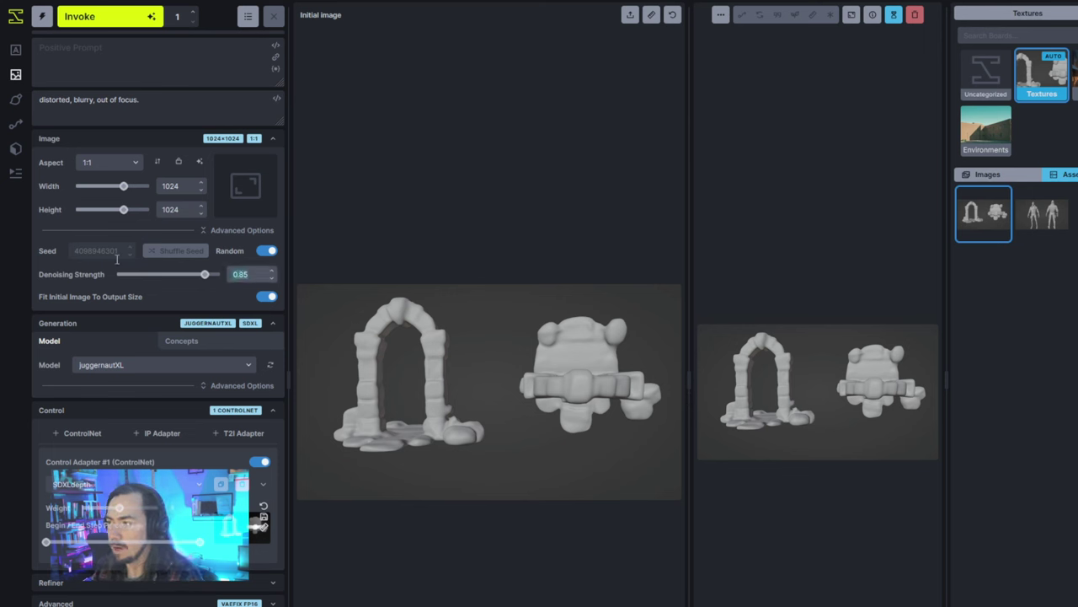
text(.95)
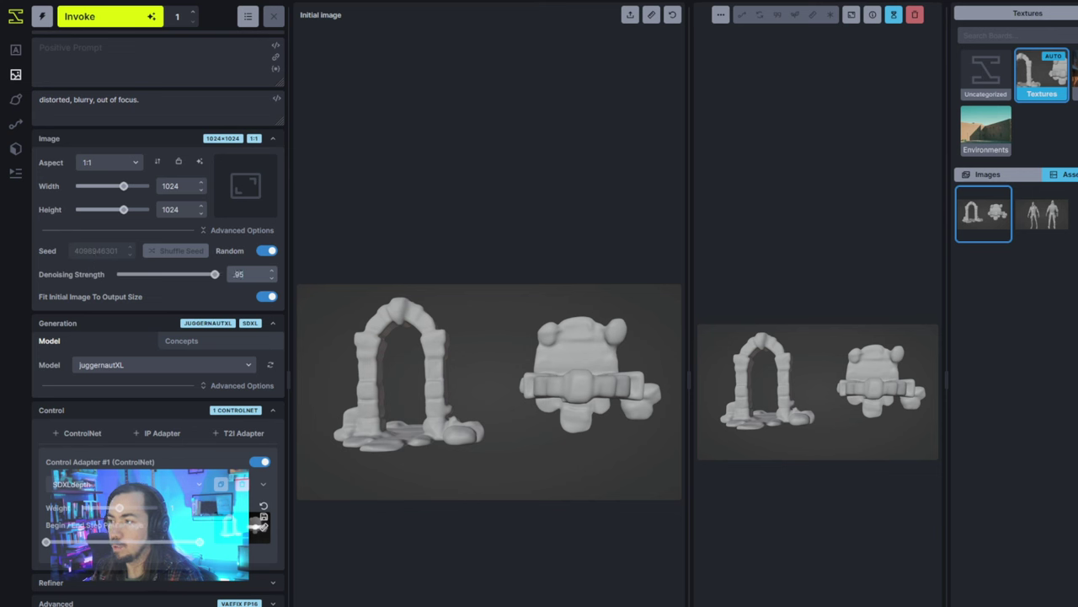
click(390, 217)
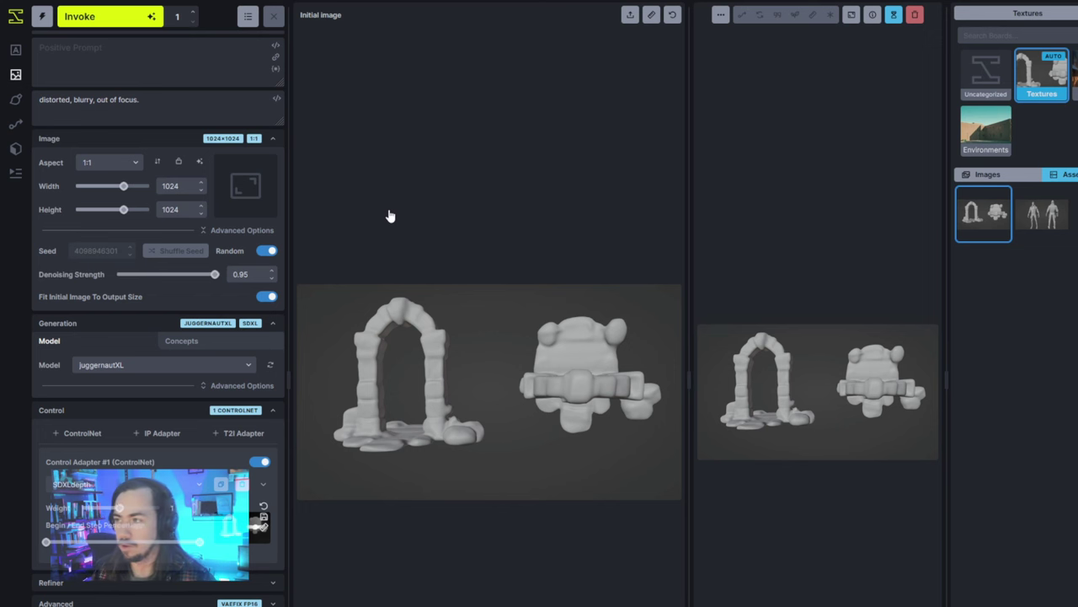
click(152, 61)
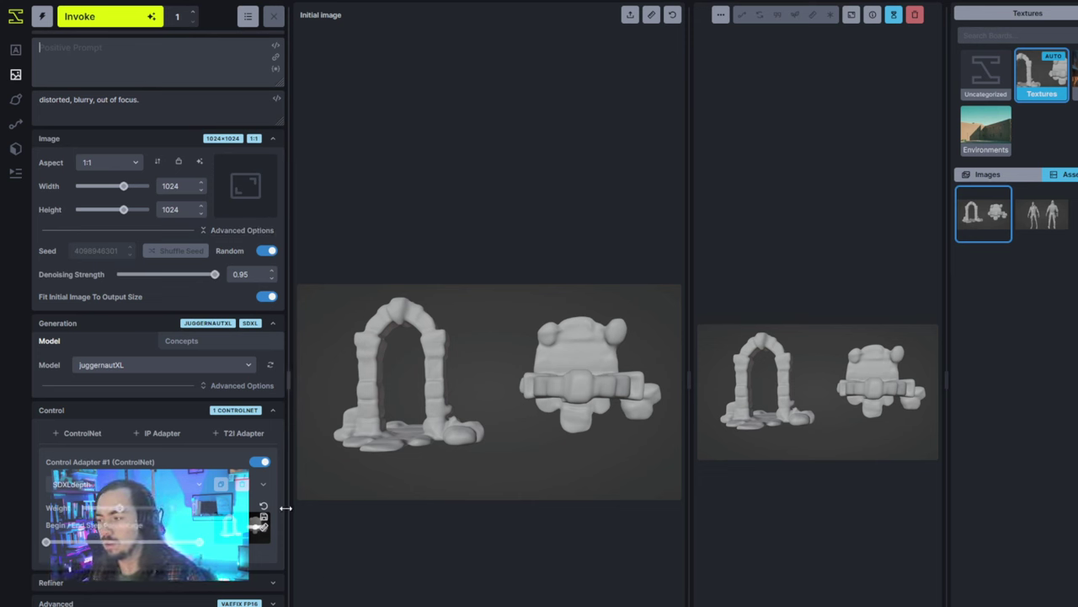
Expand Control Adapter #1 to show its Control Mode, Resize Mode and Depth Anything processor.
scroll(260, 494, down, 2)
scroll(158, 337, down, 1)
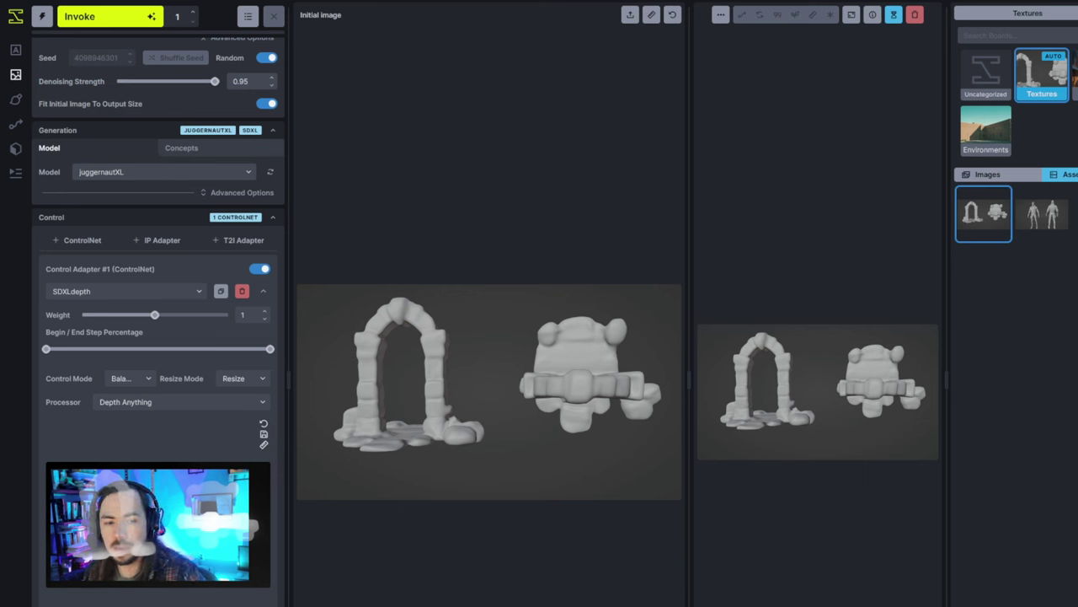
scroll(219, 405, up, 3)
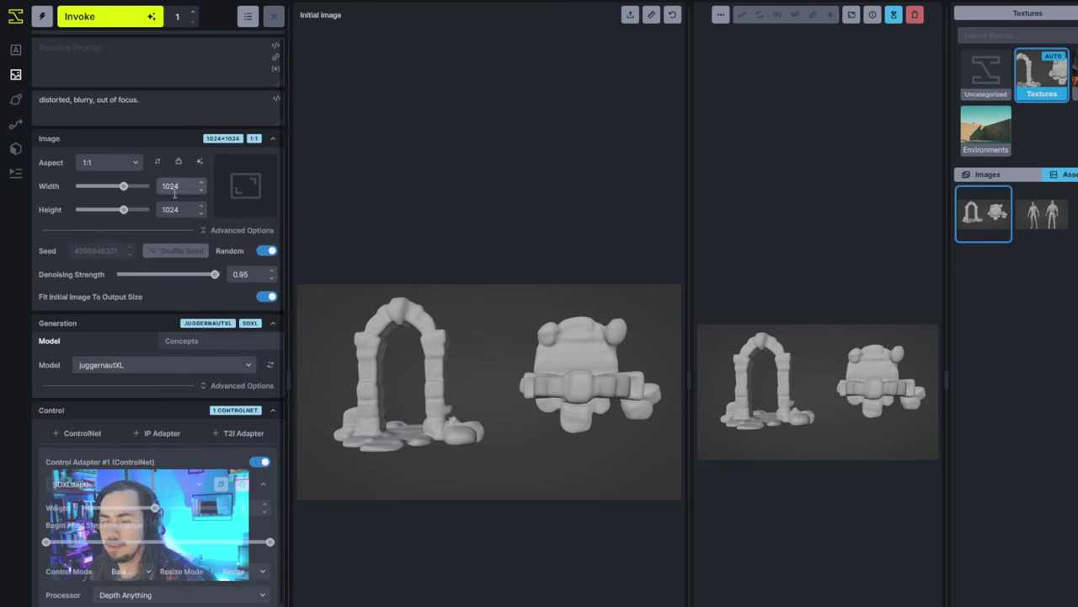
scroll(193, 505, down, 3)
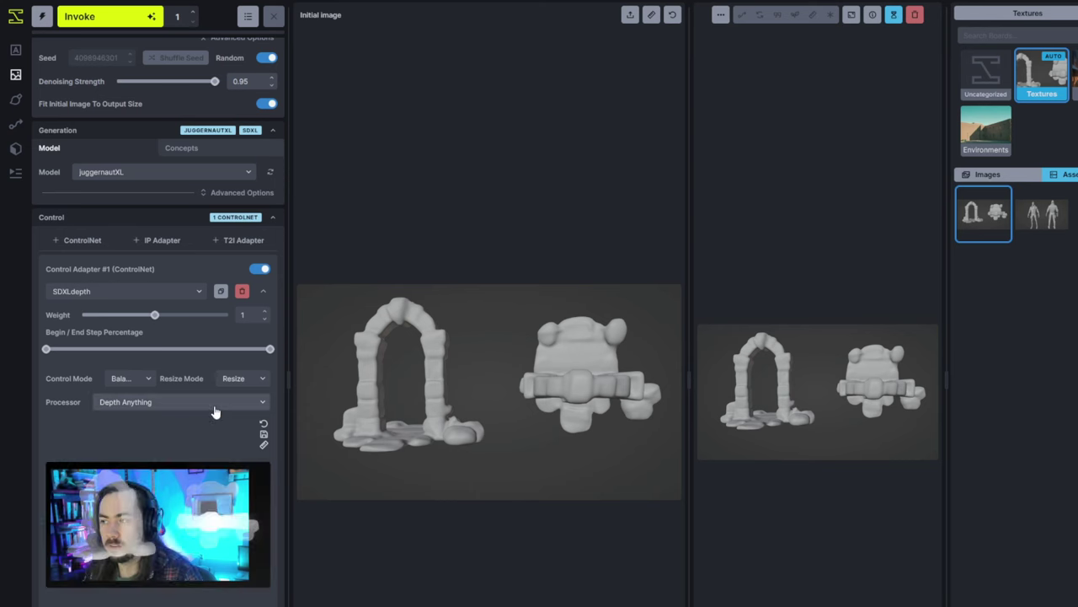
scroll(217, 412, up, 4)
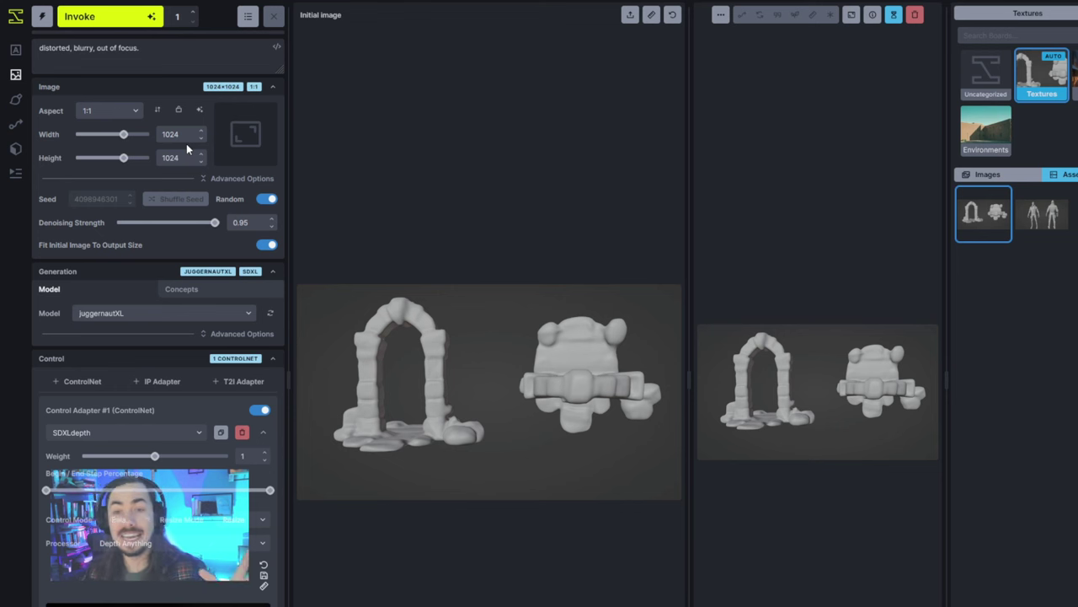
scroll(206, 261, down, 3)
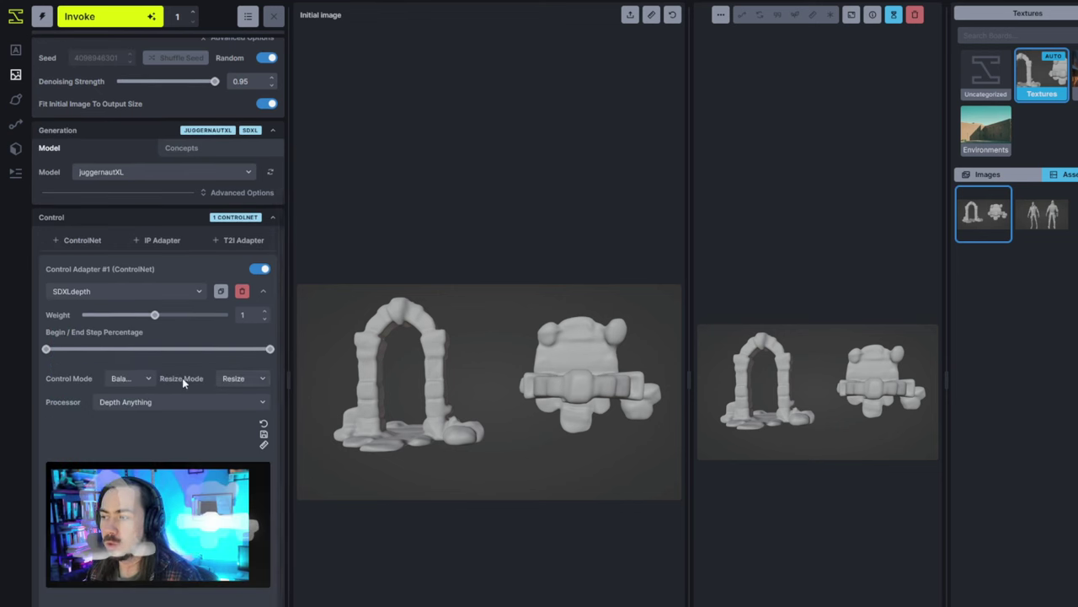
scroll(214, 380, up, 4)
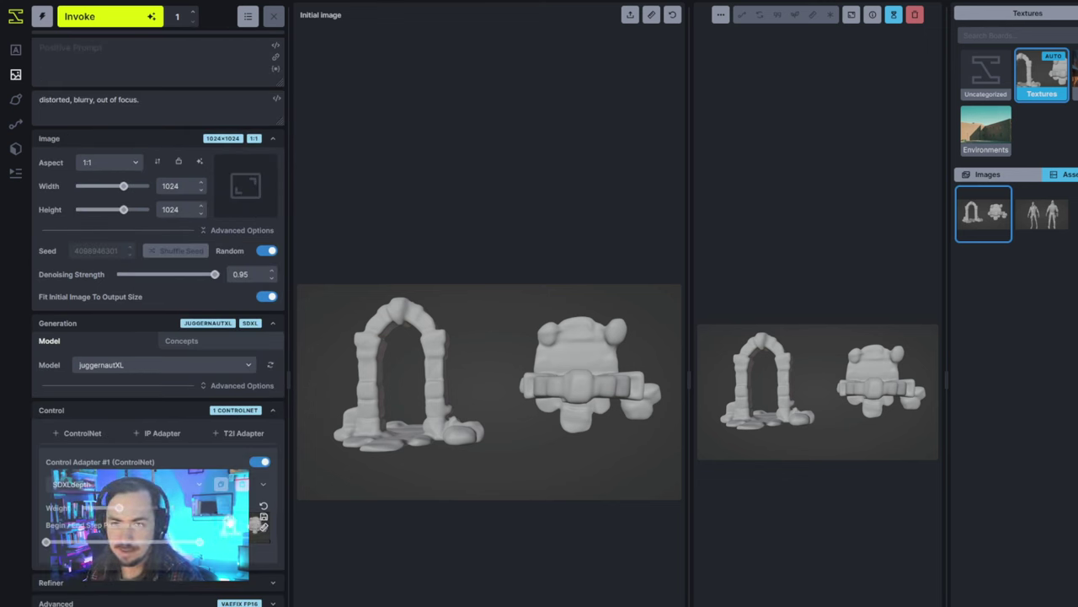
click(263, 486)
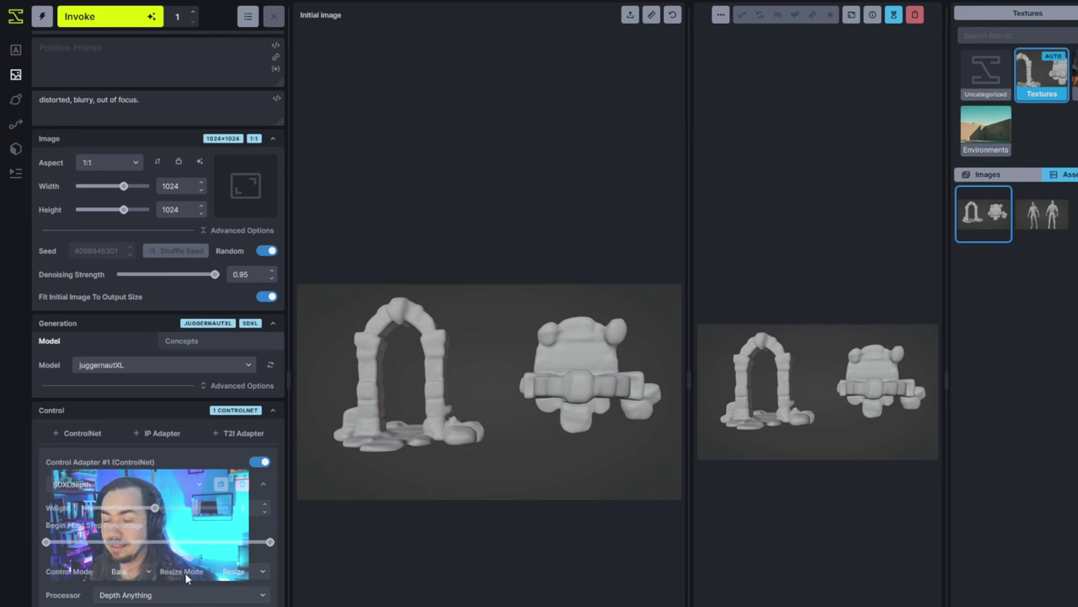
mouse_move(186, 578)
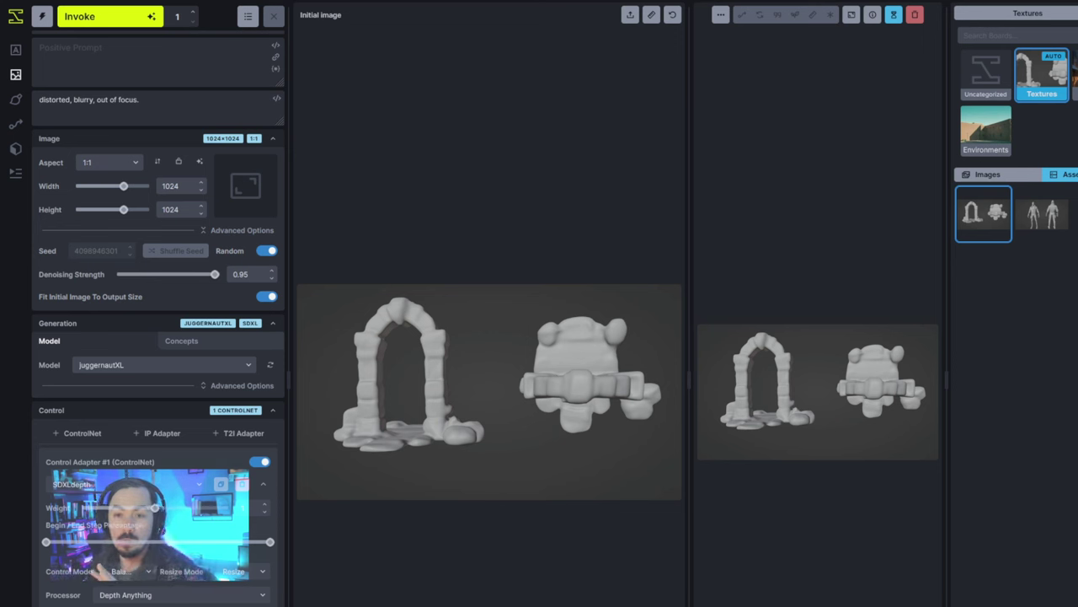
Keep the ControlNet's resize mode set to Resize.
click(252, 573)
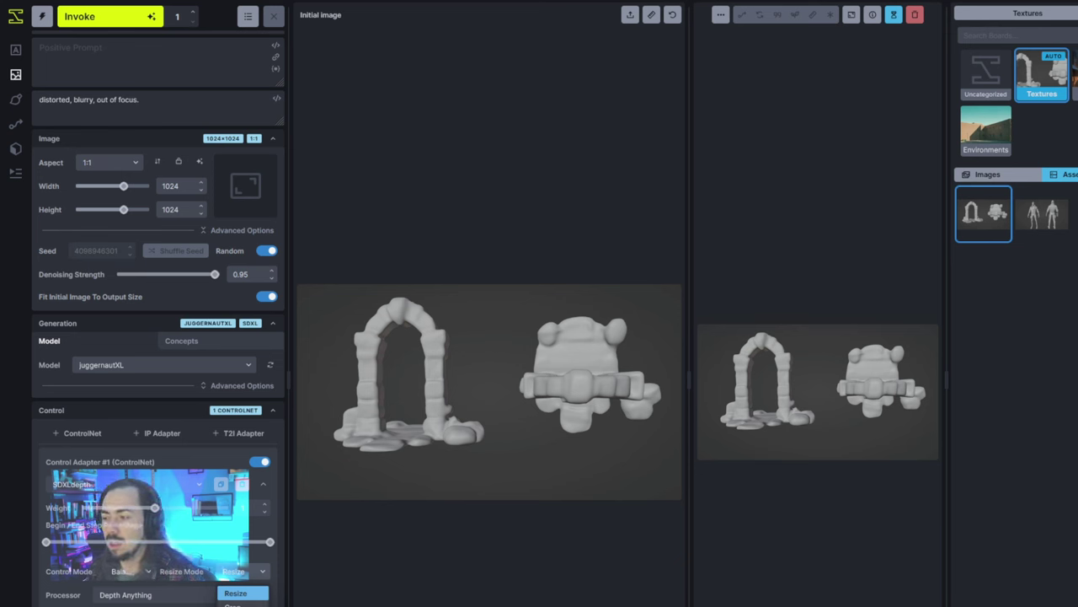
click(267, 572)
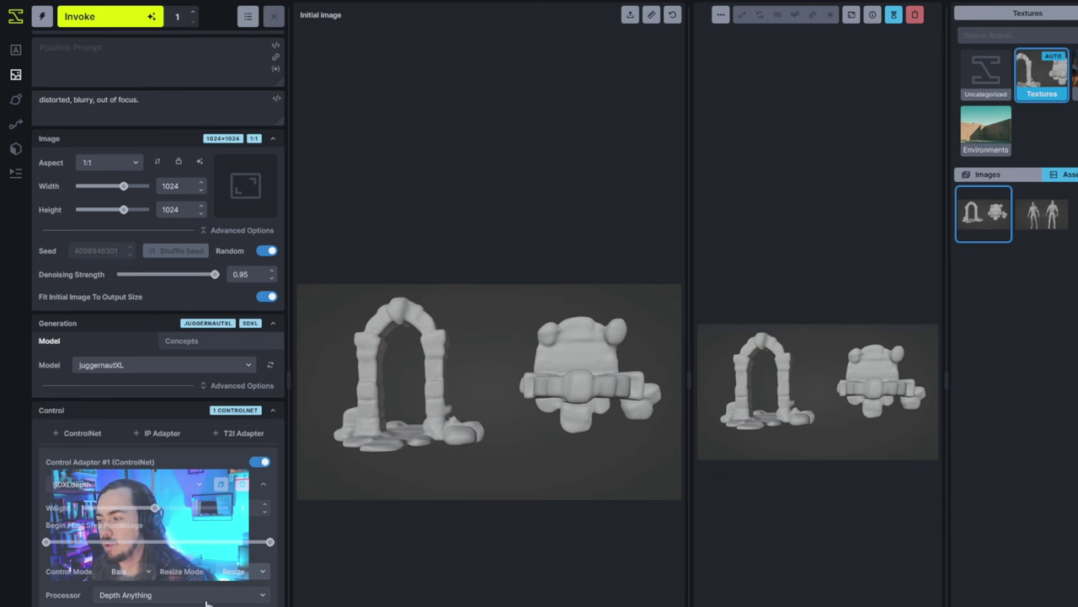
click(236, 573)
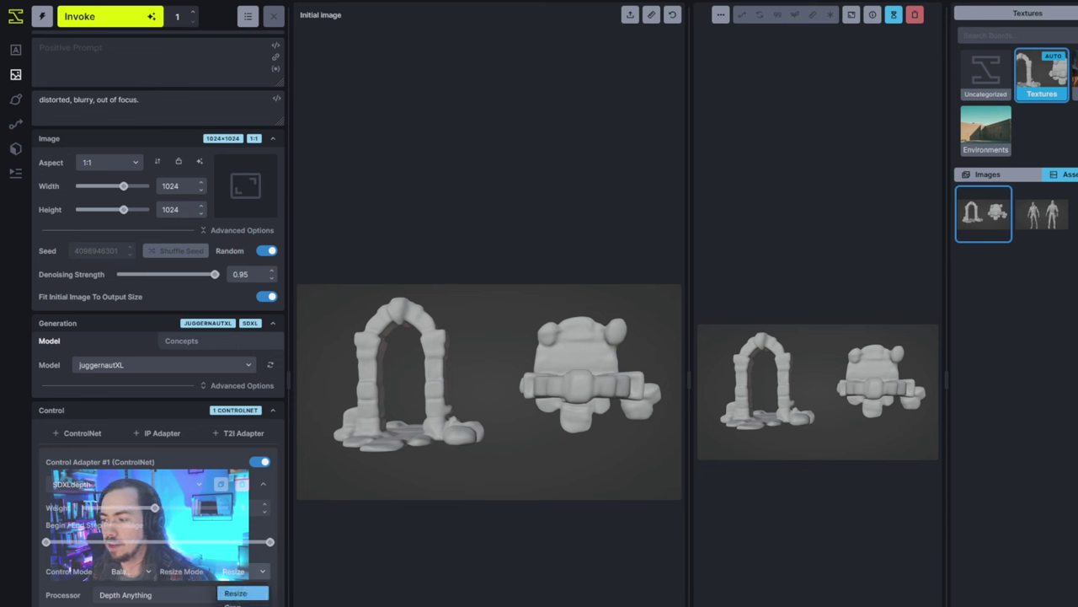
click(236, 593)
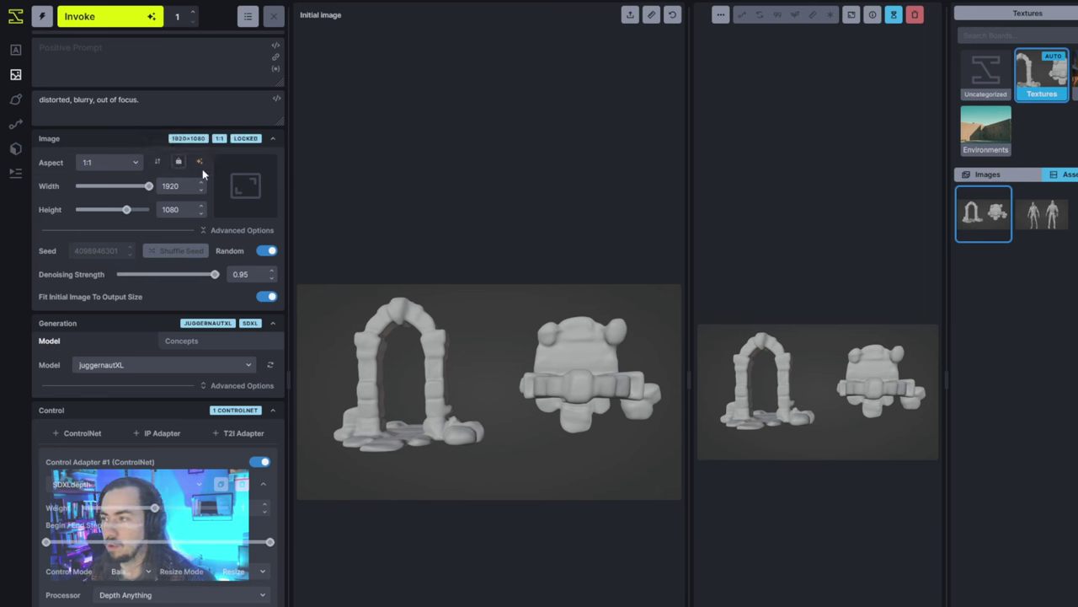
Set the output size to 1920×1088 and lock the aspect ratio.
click(180, 165)
click(180, 165)
click(200, 162)
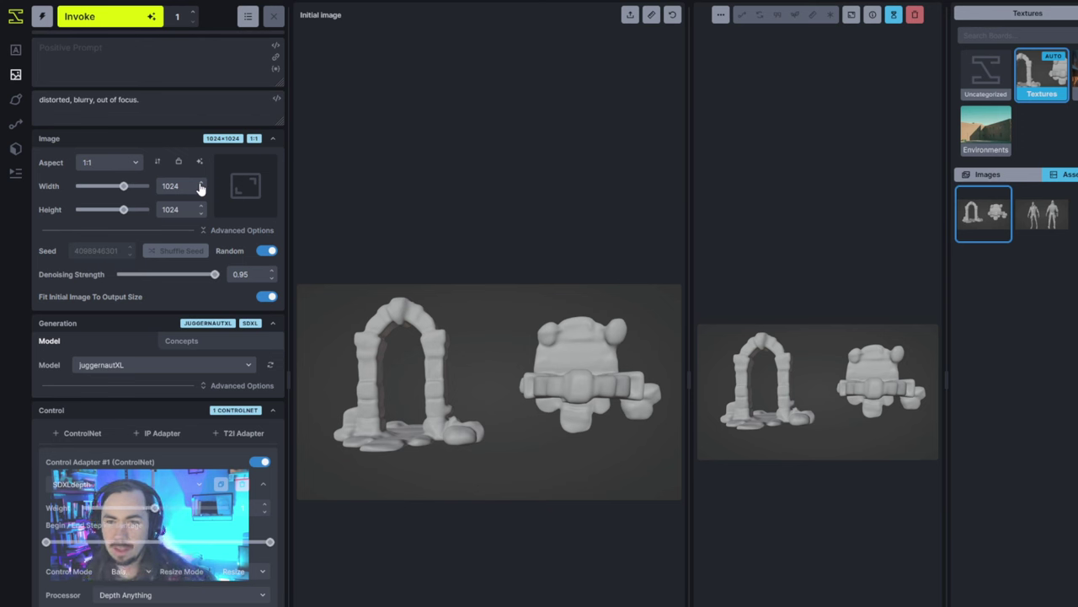
drag(201, 185, 204, 185)
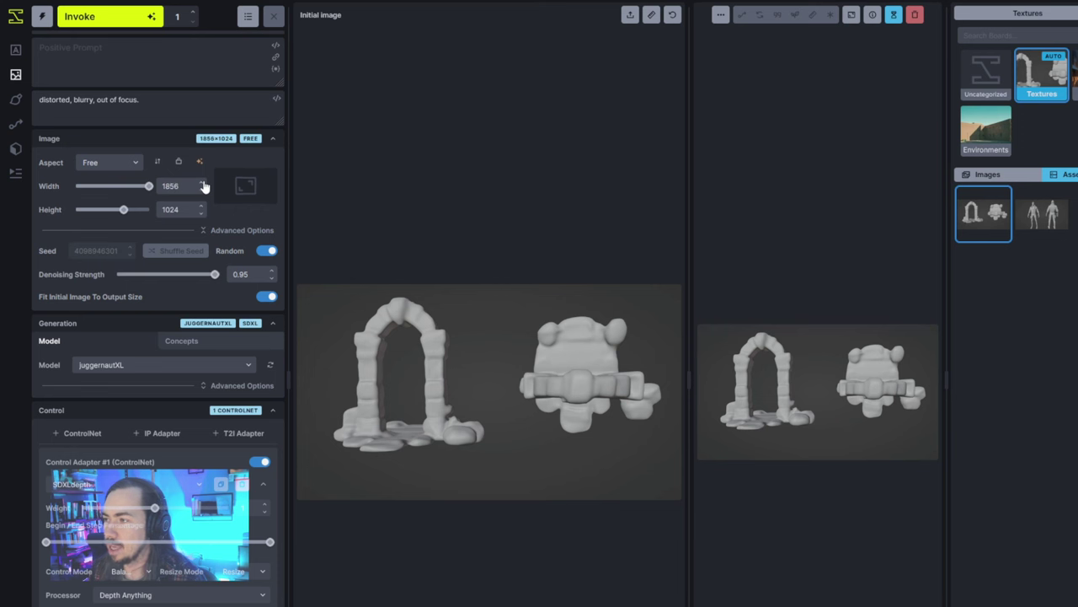
click(201, 206)
double_click(173, 208)
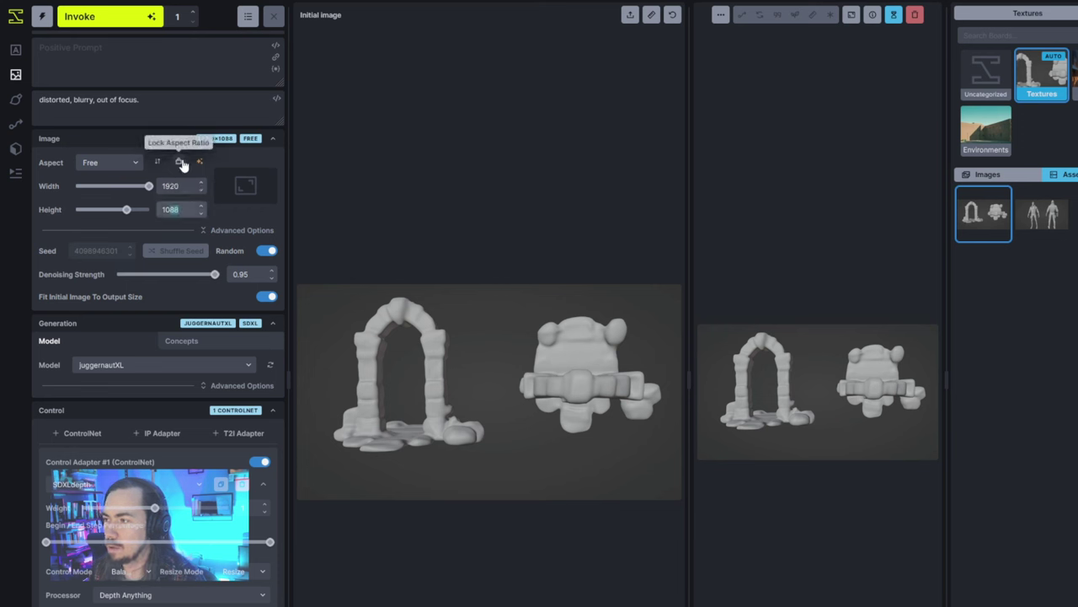
click(180, 162)
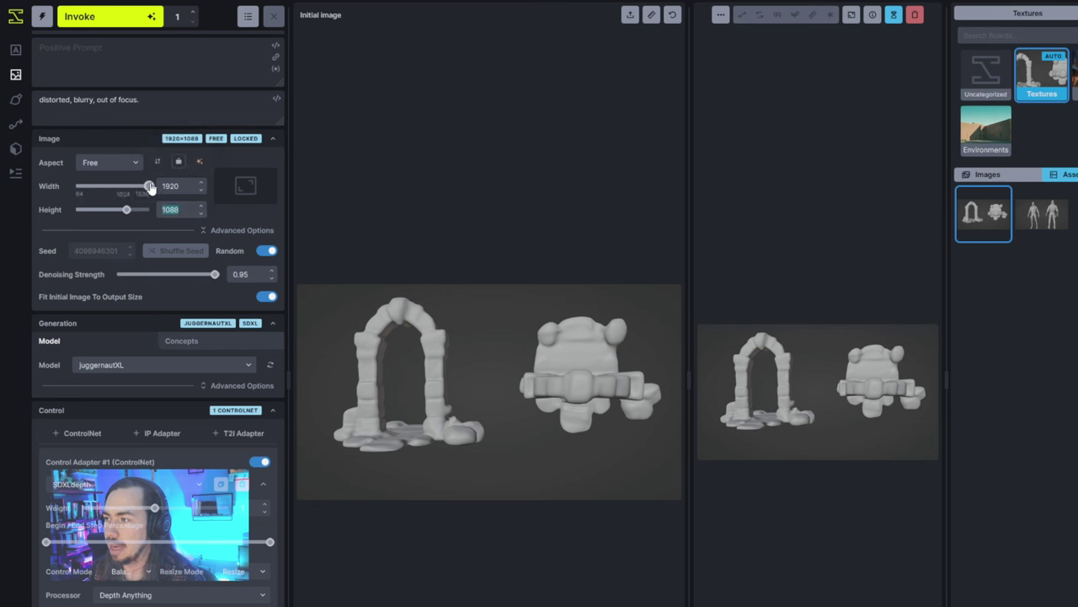
Scale the locked output size down to 1280×728.
drag(149, 186, 137, 187)
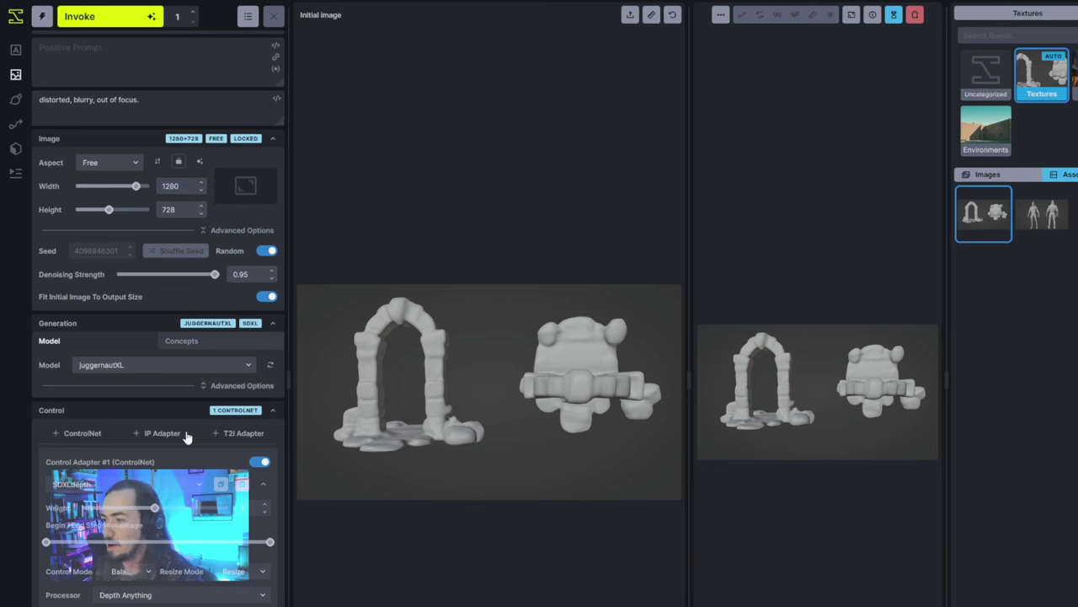
scroll(161, 488, down, 3)
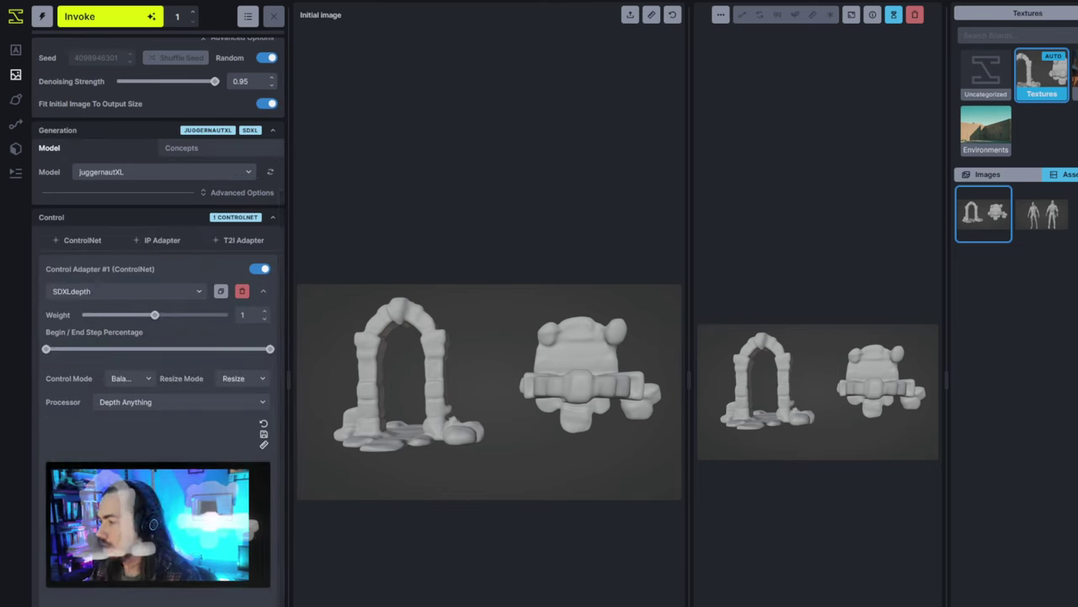
scroll(224, 595, up, 3)
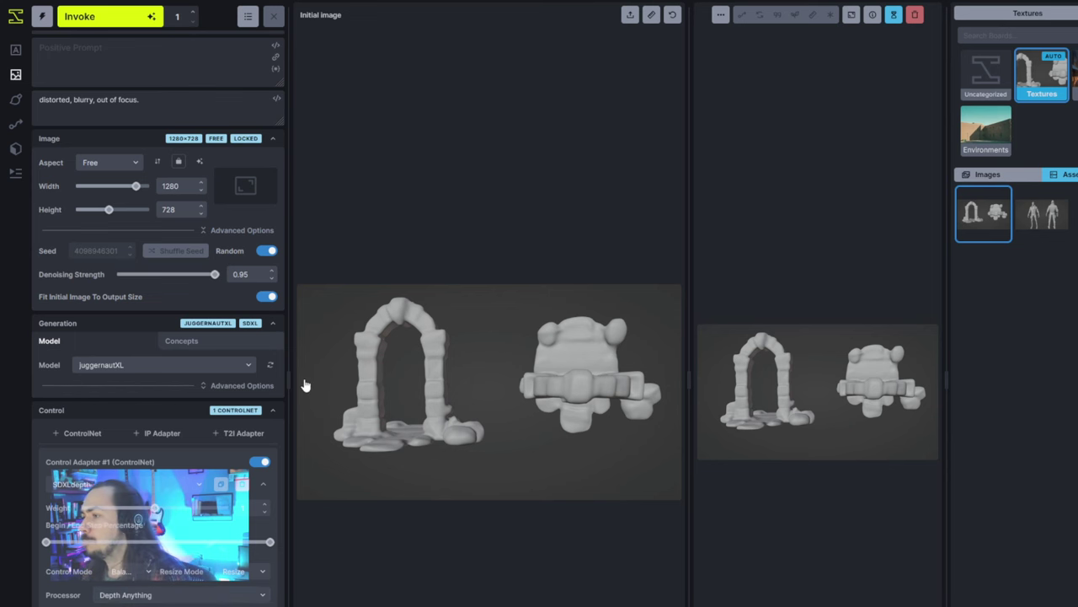
Enlarge the viewer and write the prompt 'moss and stone archway. depth, dynamic lighting. diffuse map. 3d unreal engine render.'.
drag(689, 364, 530, 363)
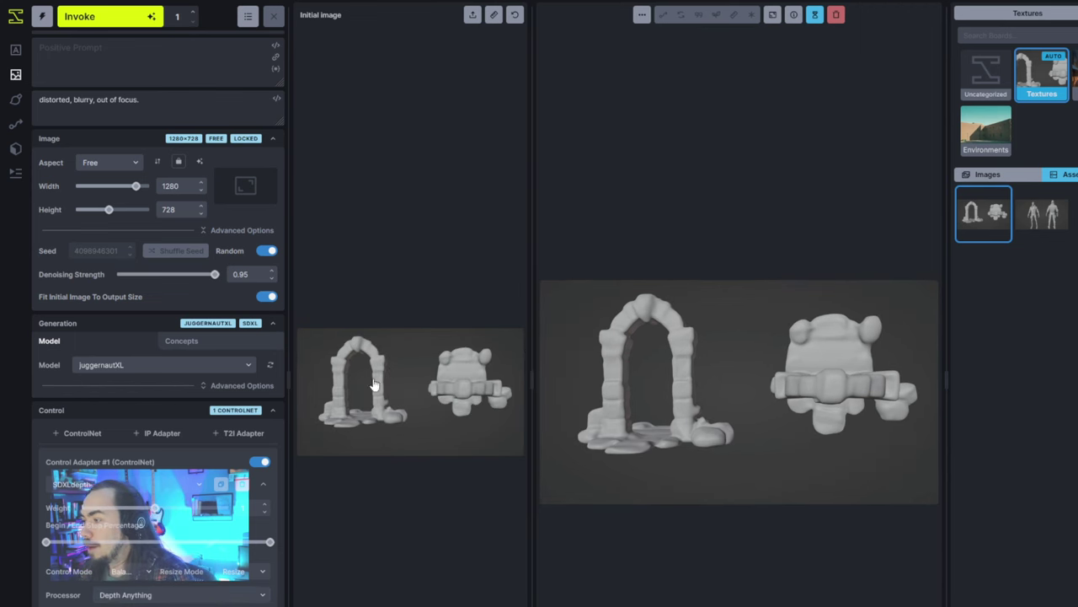
key(alt+a)
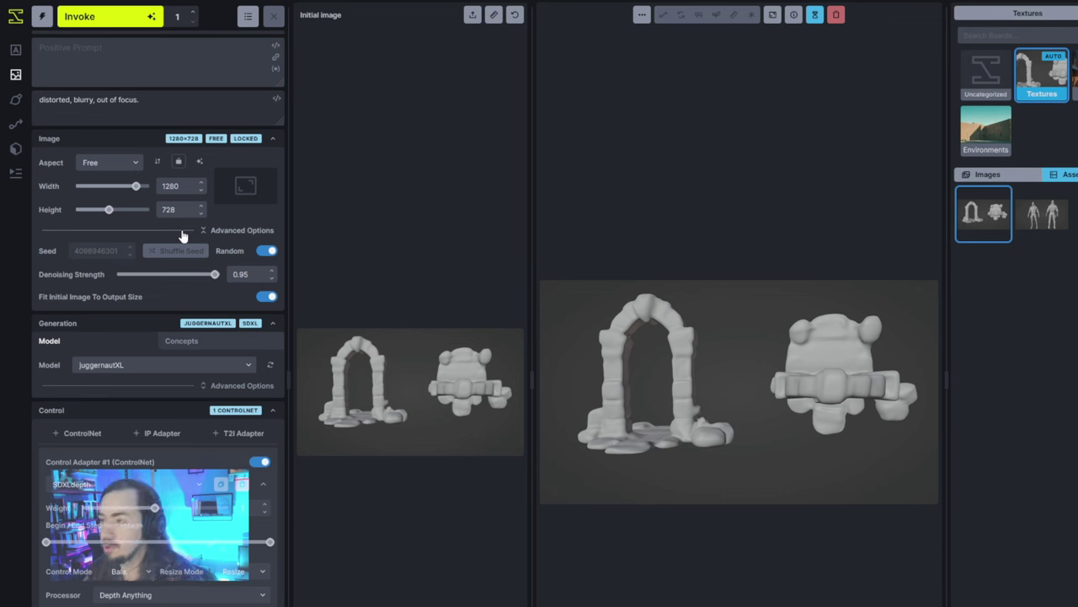
text(3d u)
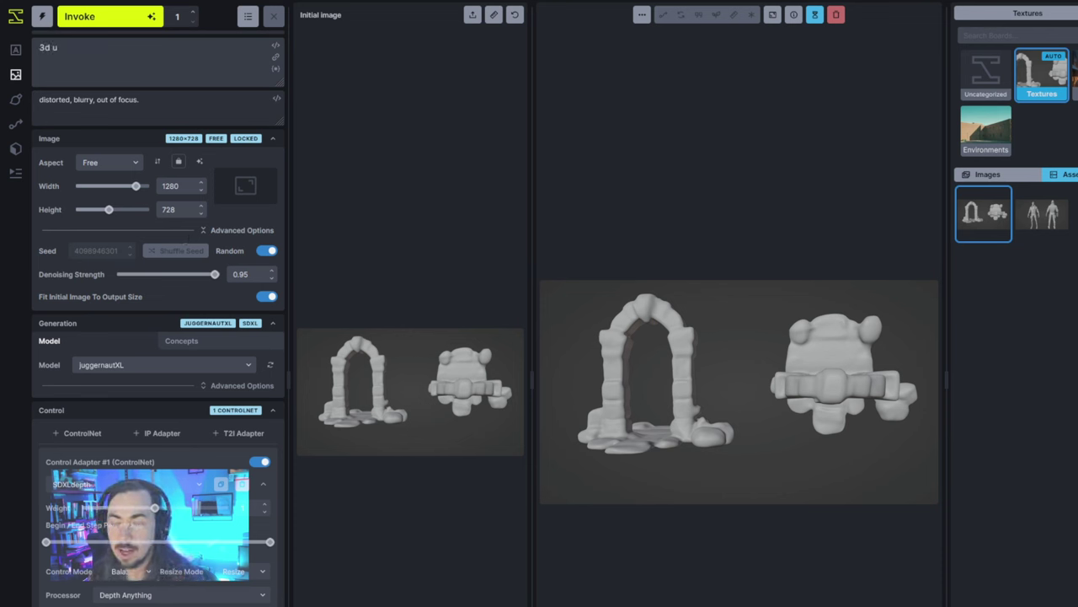
text(nreal engine)
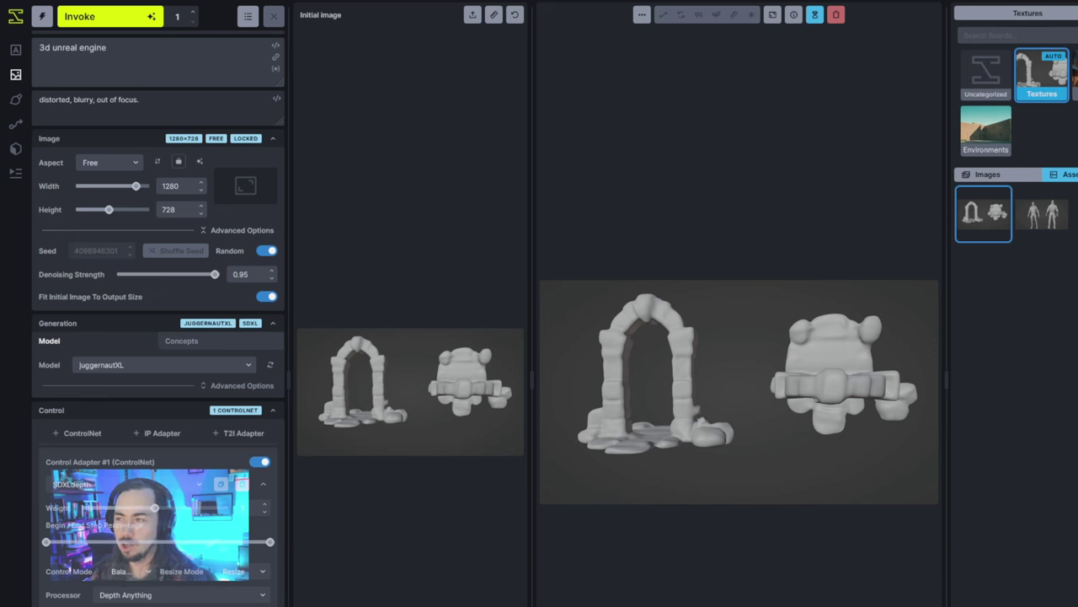
text( render.)
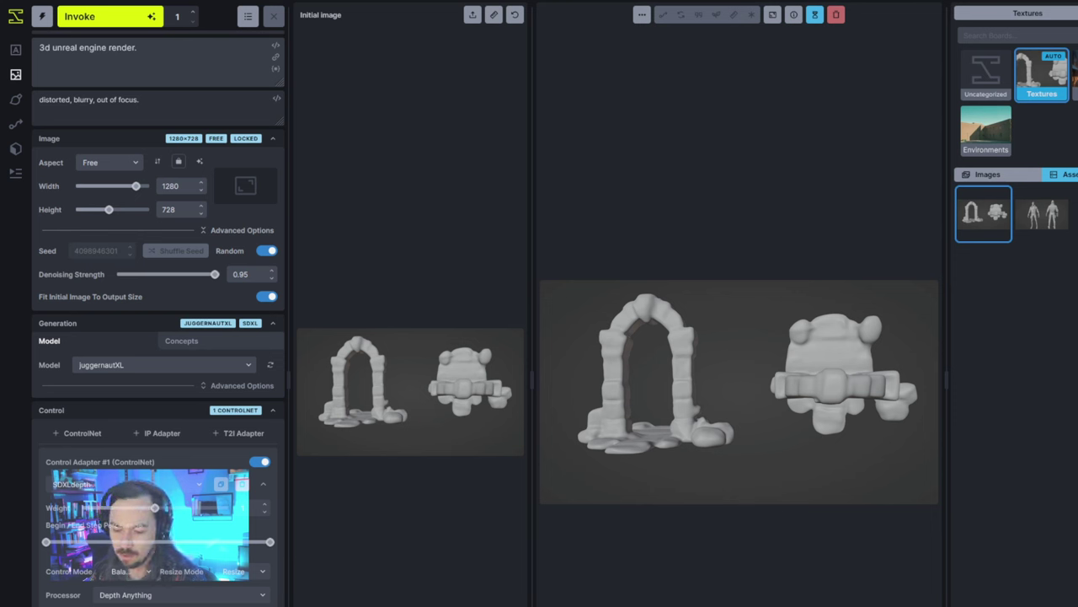
text(diffuse map)
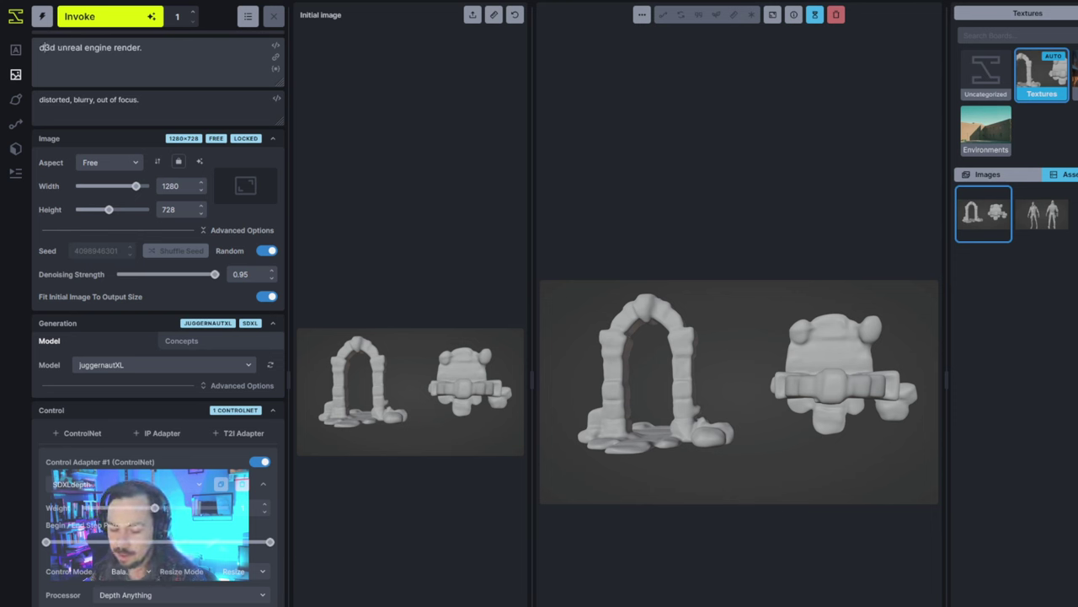
text(. )
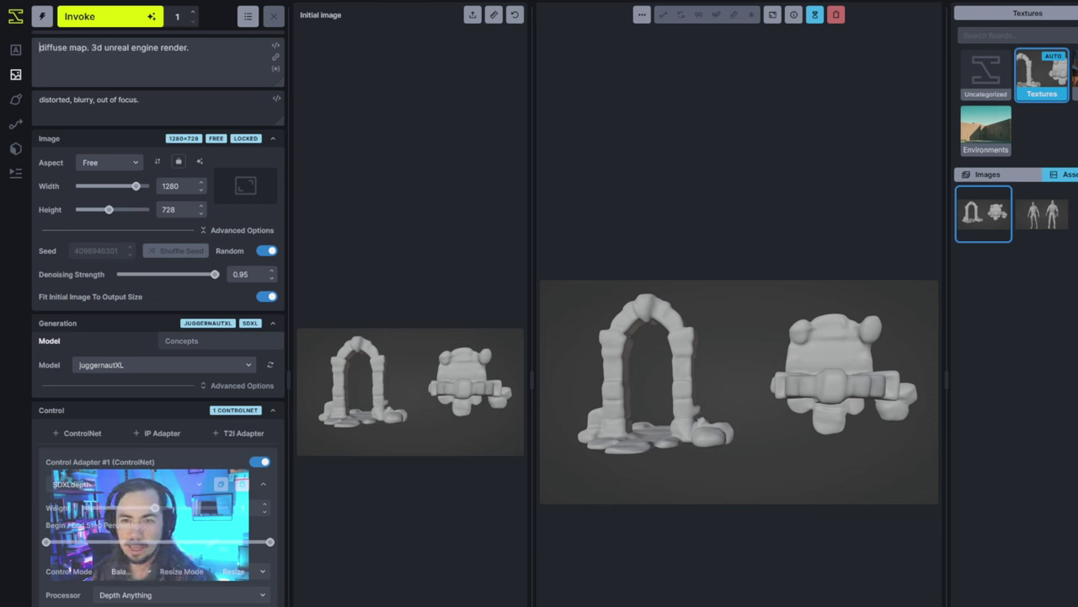
text(.)
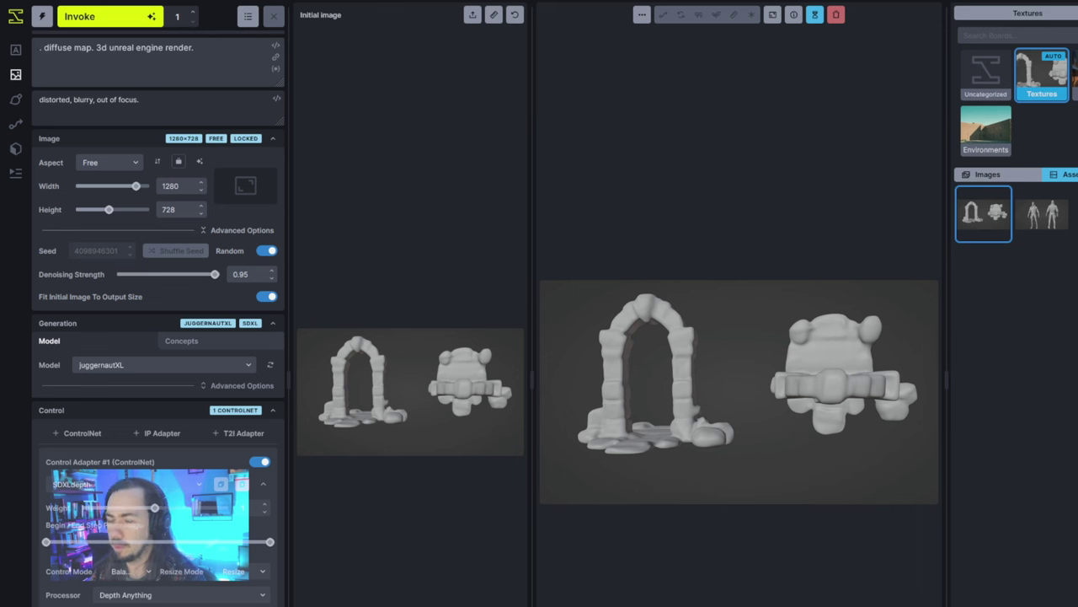
text(moss and )
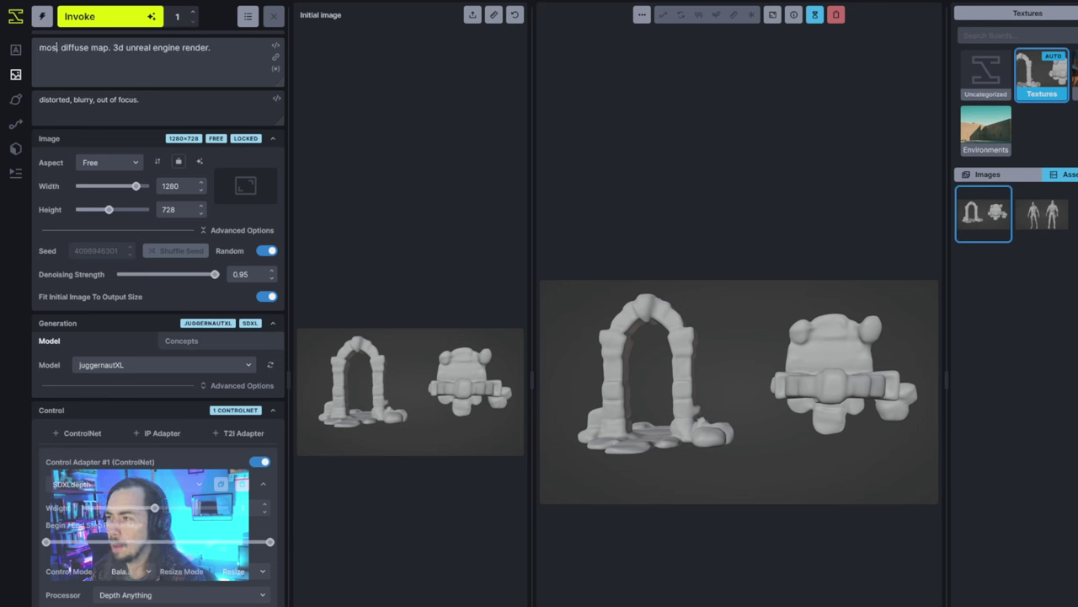
text(stone)
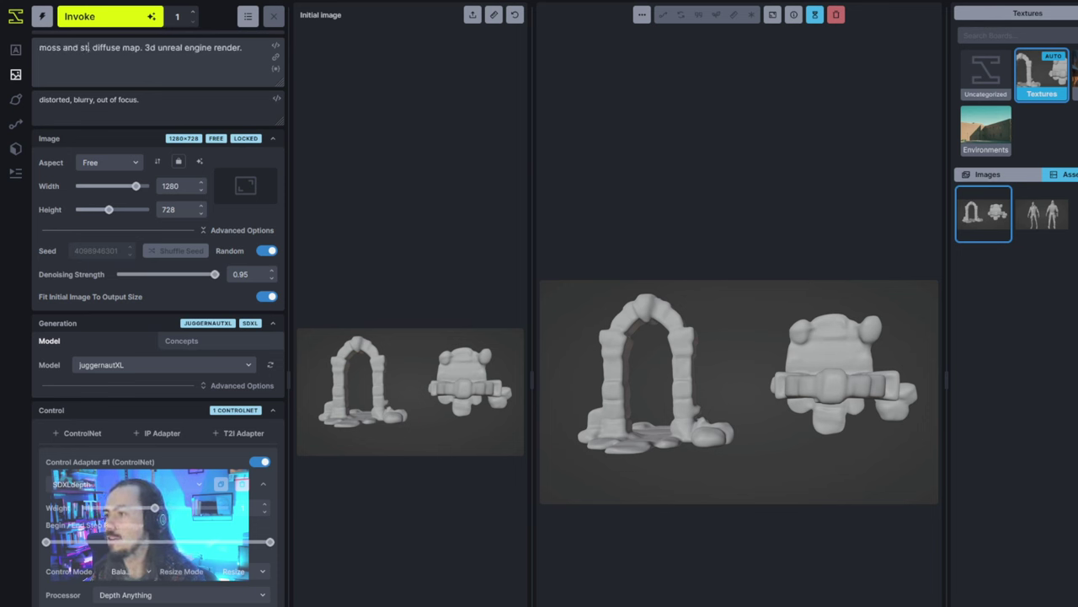
text( archway.)
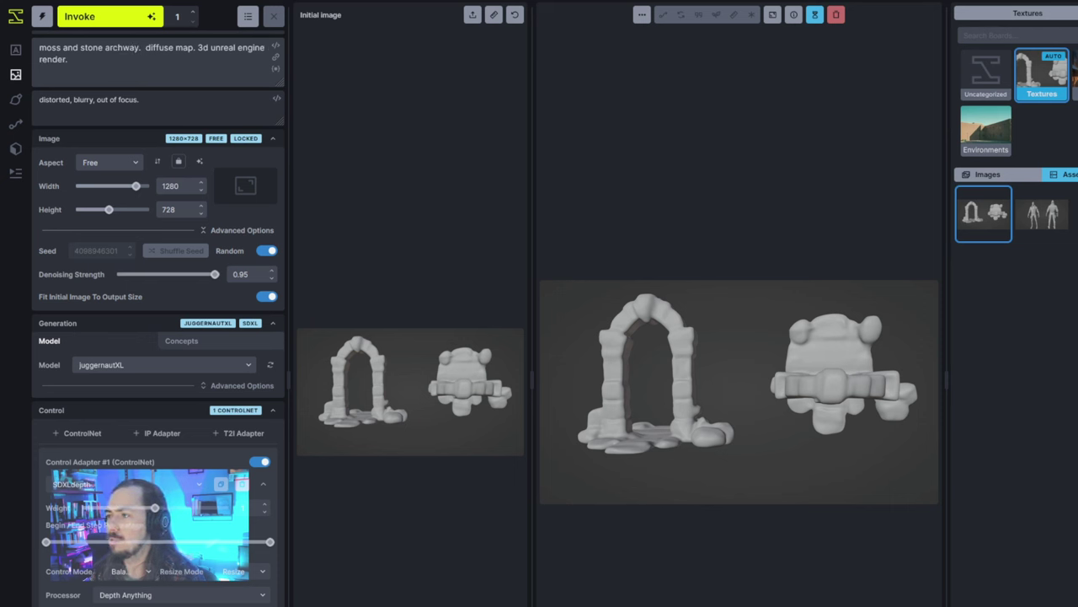
text( depth, dynam)
text(ic lighting. diffuse)
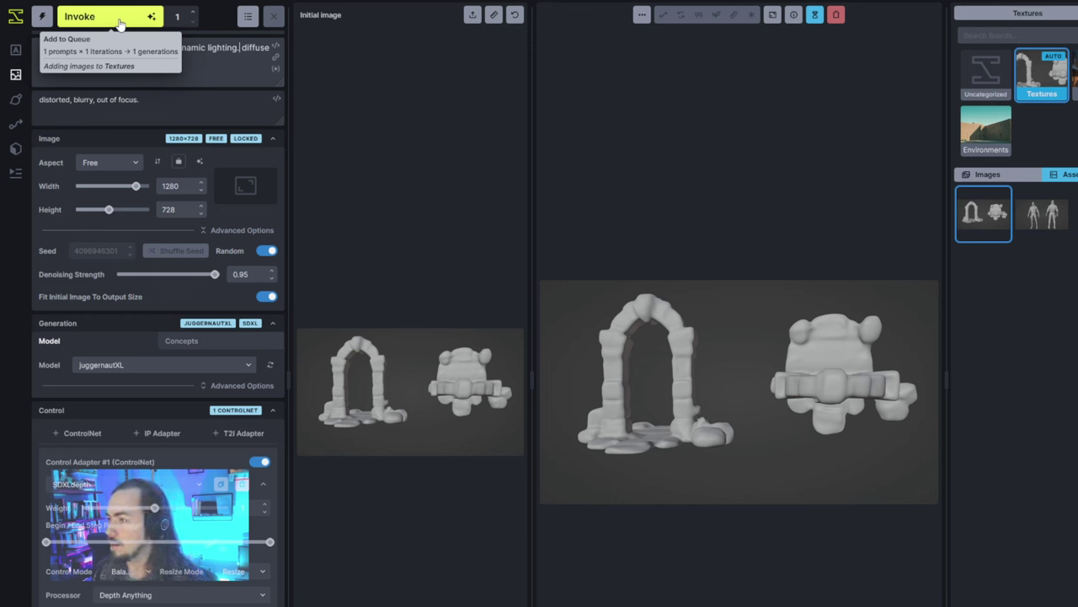
Collapse the adapter's advanced options and generate the mossy stone archway image.
scroll(144, 224, down, 2)
scroll(148, 226, up, 2)
click(263, 486)
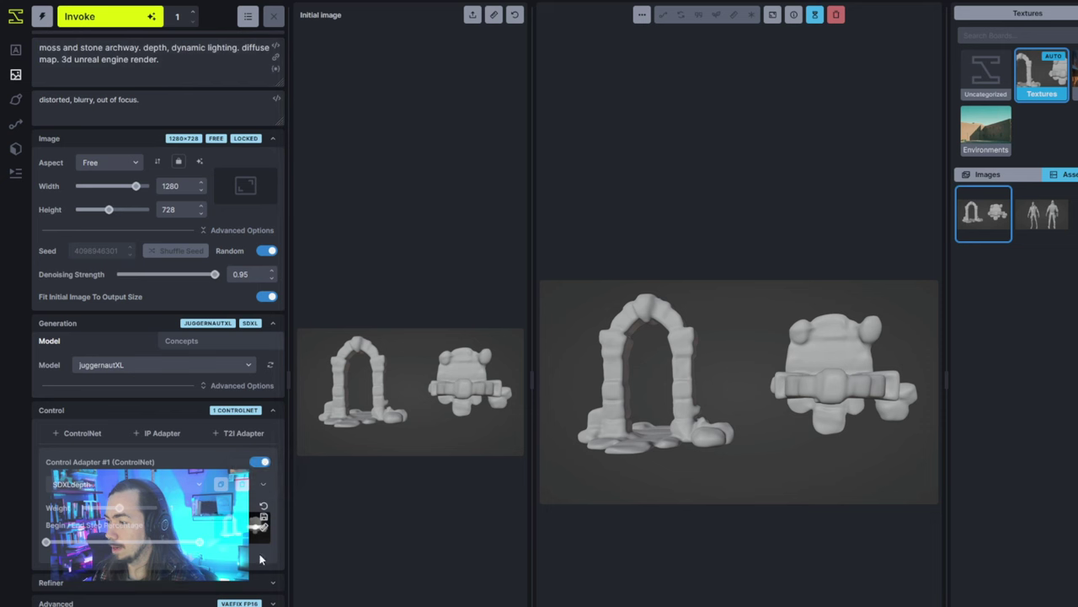
click(106, 16)
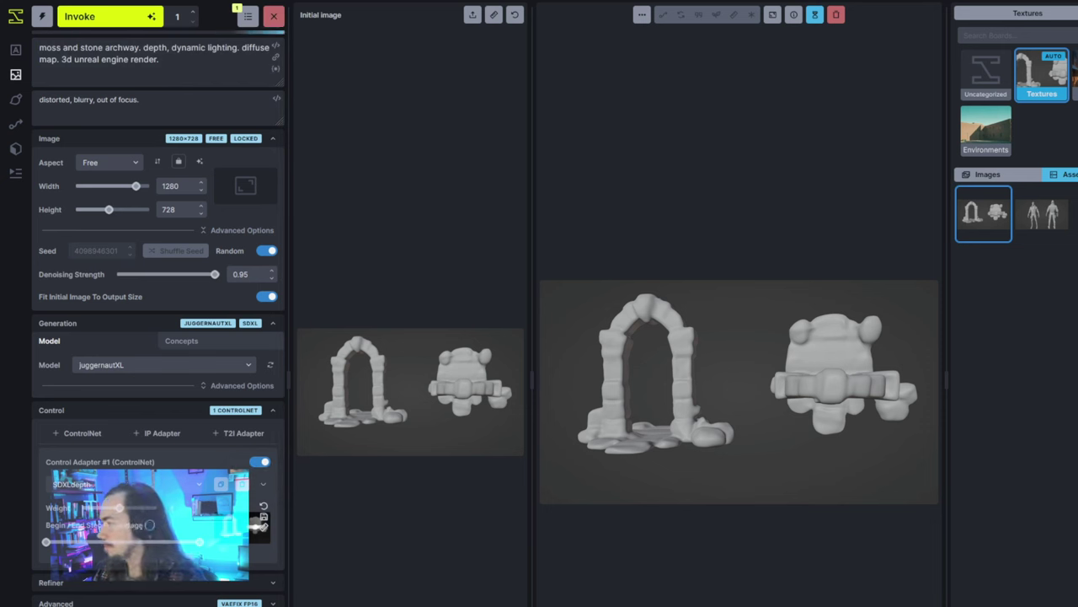
drag(495, 431, 475, 430)
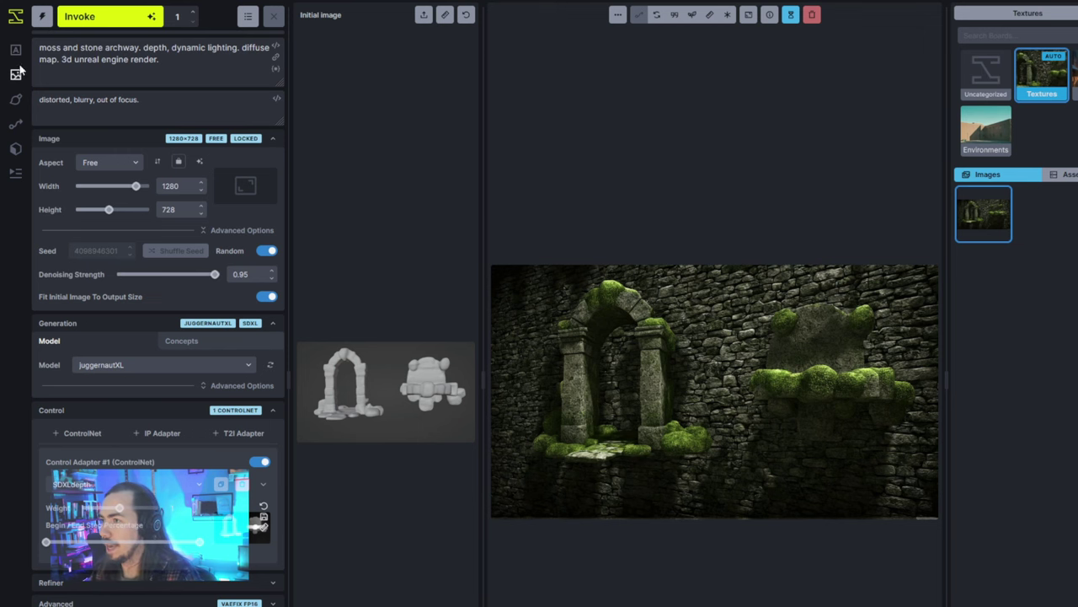
Inspect the archway render in a new tab, then lower denoising strength to 0.9.
drag(482, 308, 309, 316)
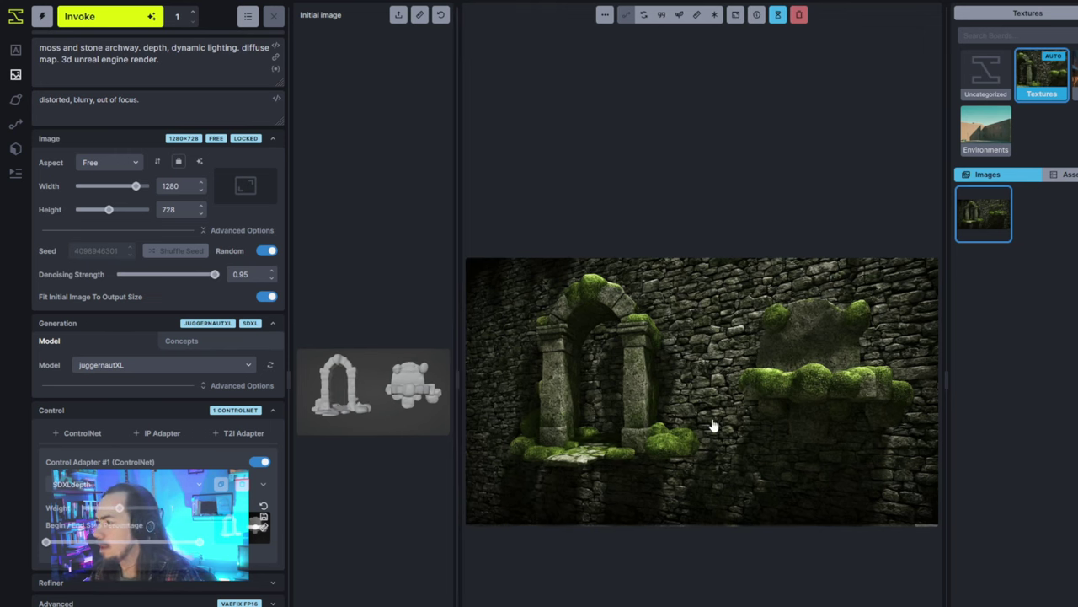
right_click(684, 411)
click(637, 411)
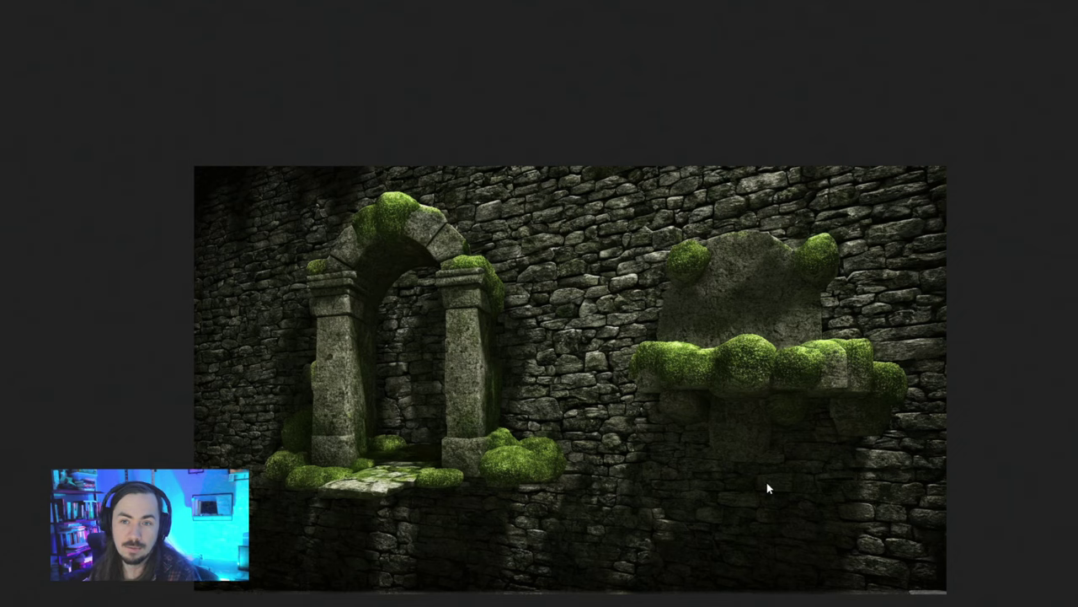
key(Escape)
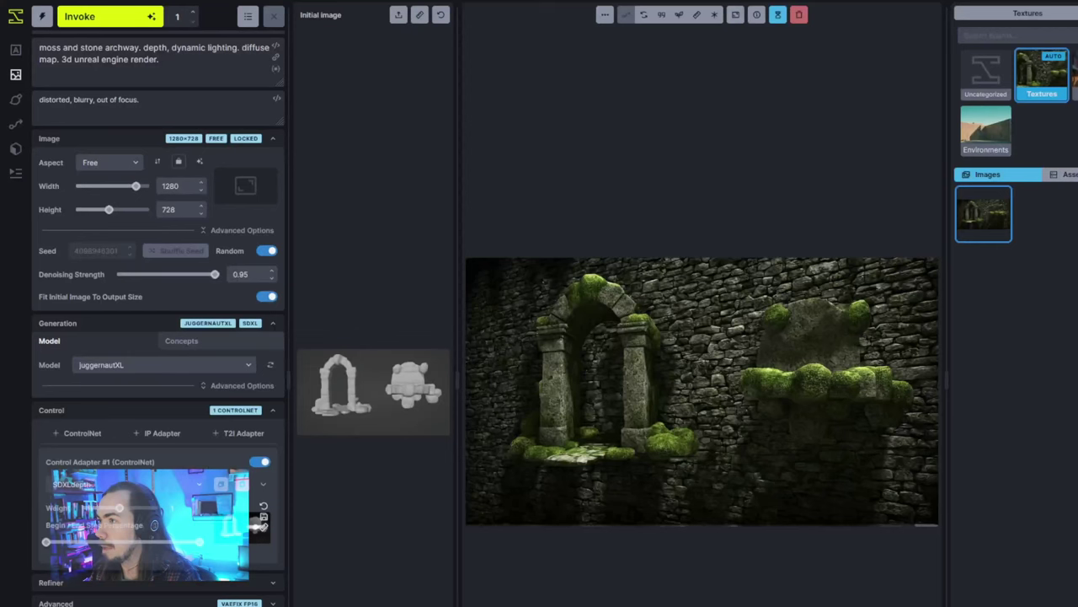
click(273, 279)
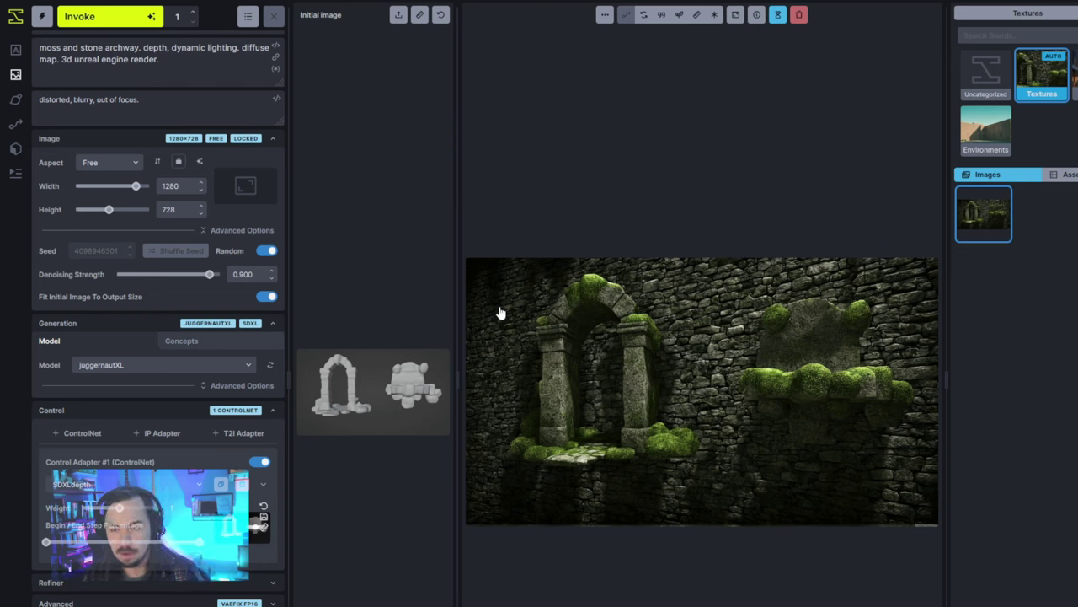
click(187, 68)
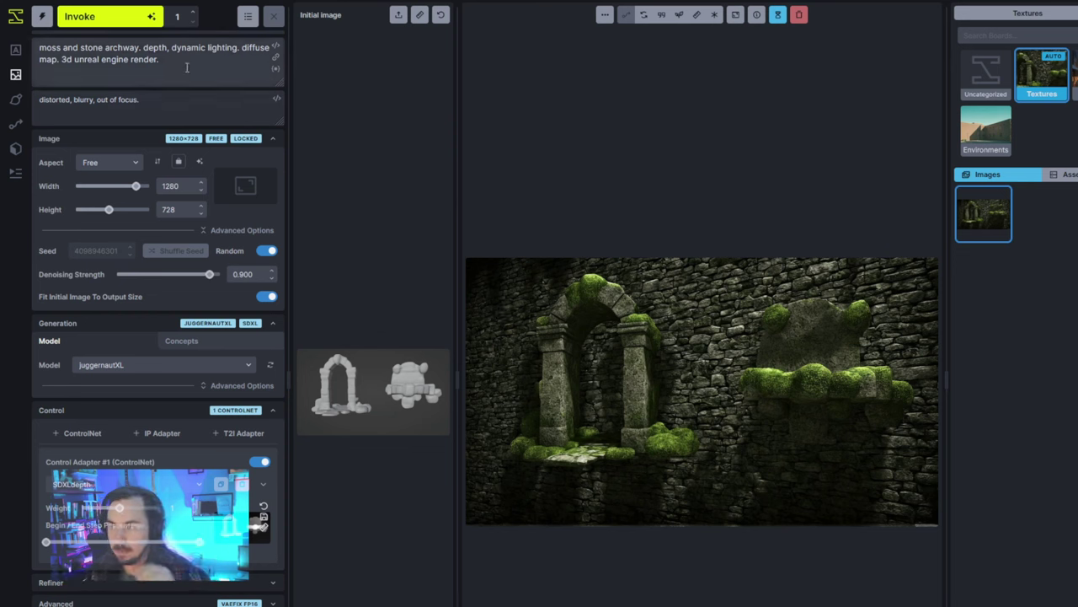
drag(189, 59, 145, 45)
click(193, 69)
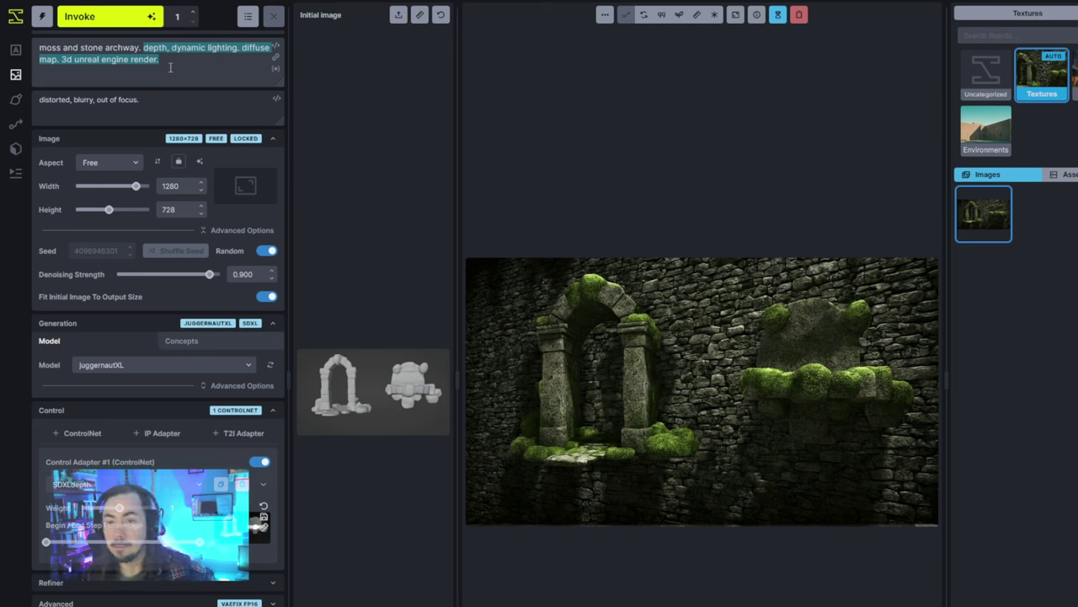
drag(39, 47, 206, 77)
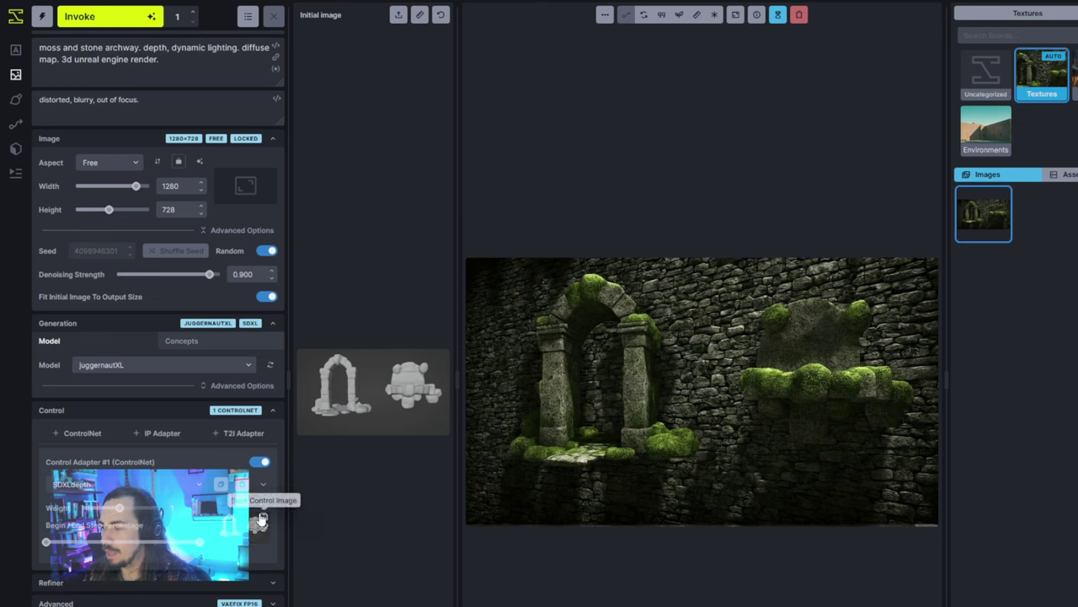
Set the archway depth map from Assets as the initial image.
click(1066, 175)
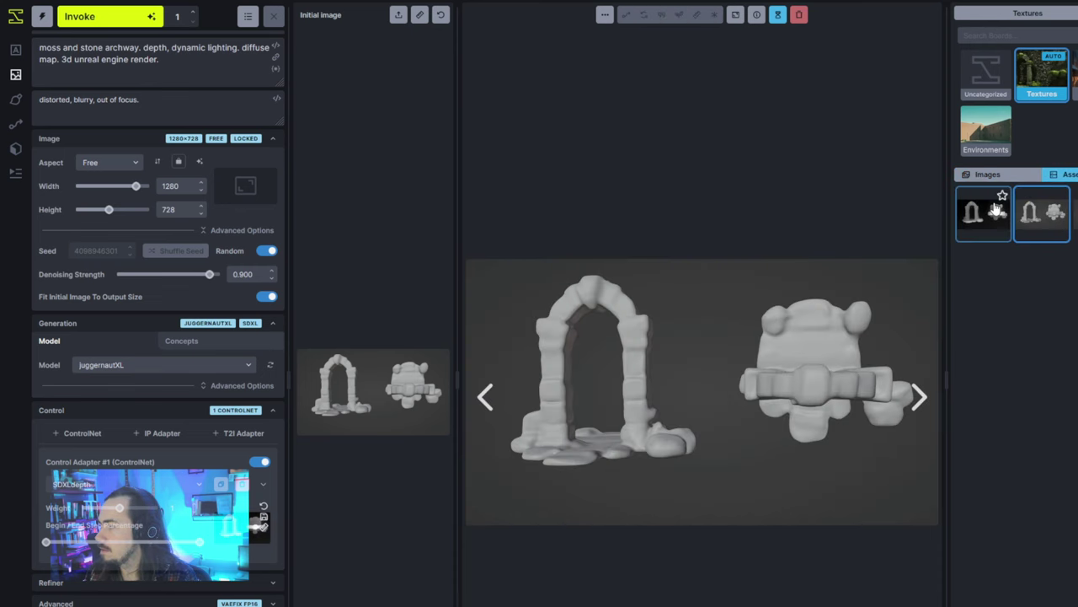
click(994, 210)
drag(632, 362, 383, 396)
Compare the grey archway asset with the generated images, ending on the mossy wall render.
click(987, 175)
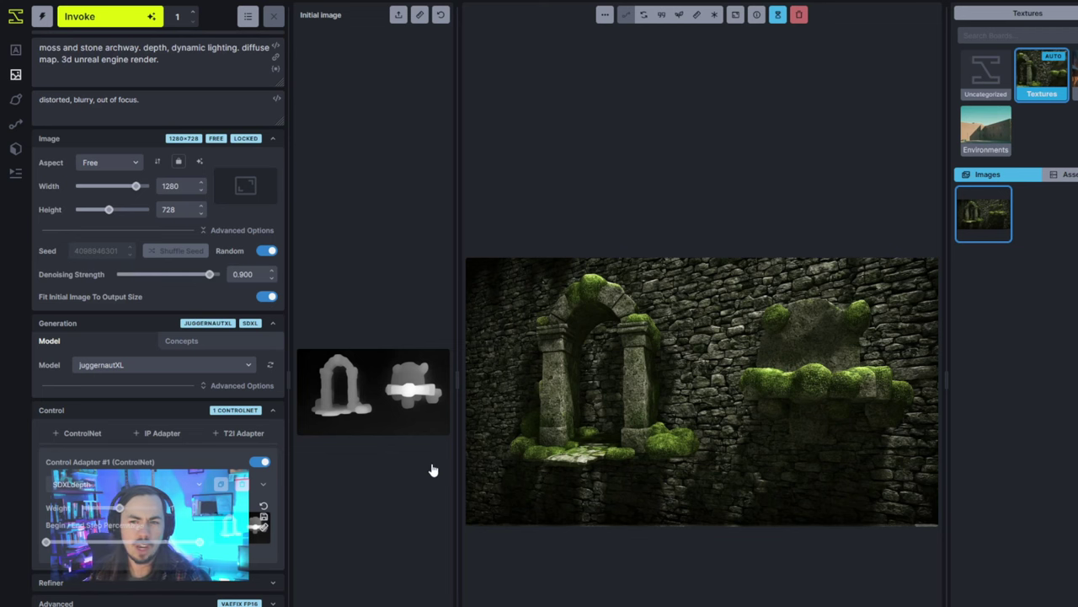
click(1064, 174)
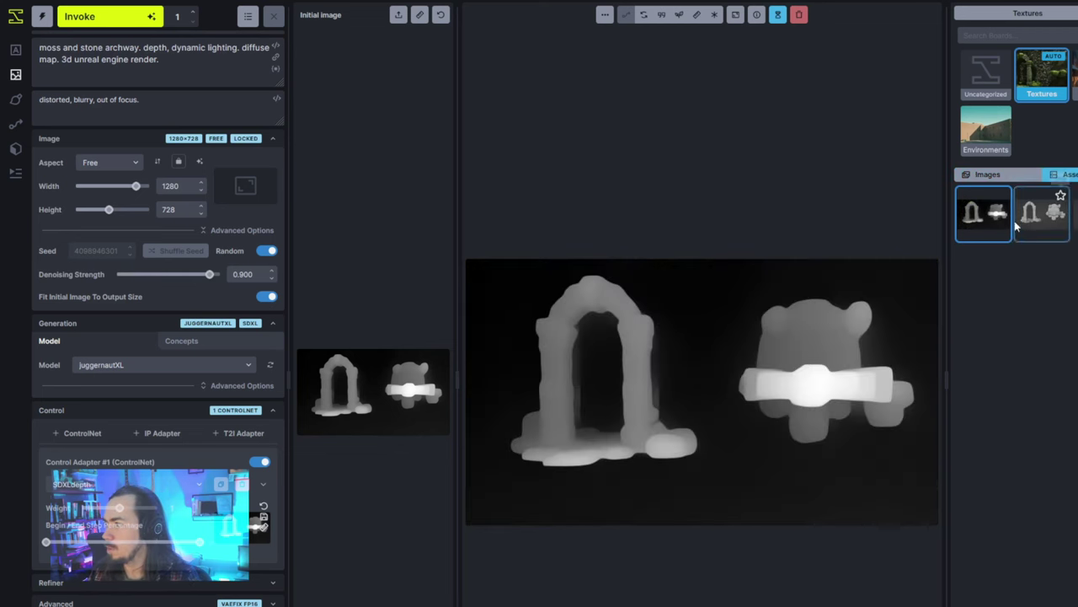
click(1028, 241)
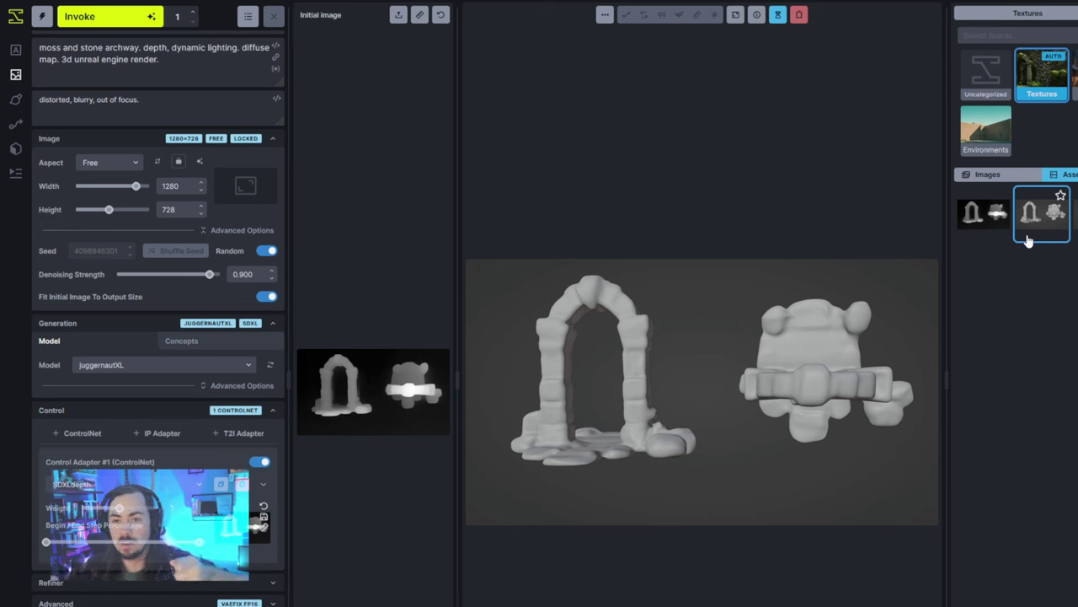
click(982, 174)
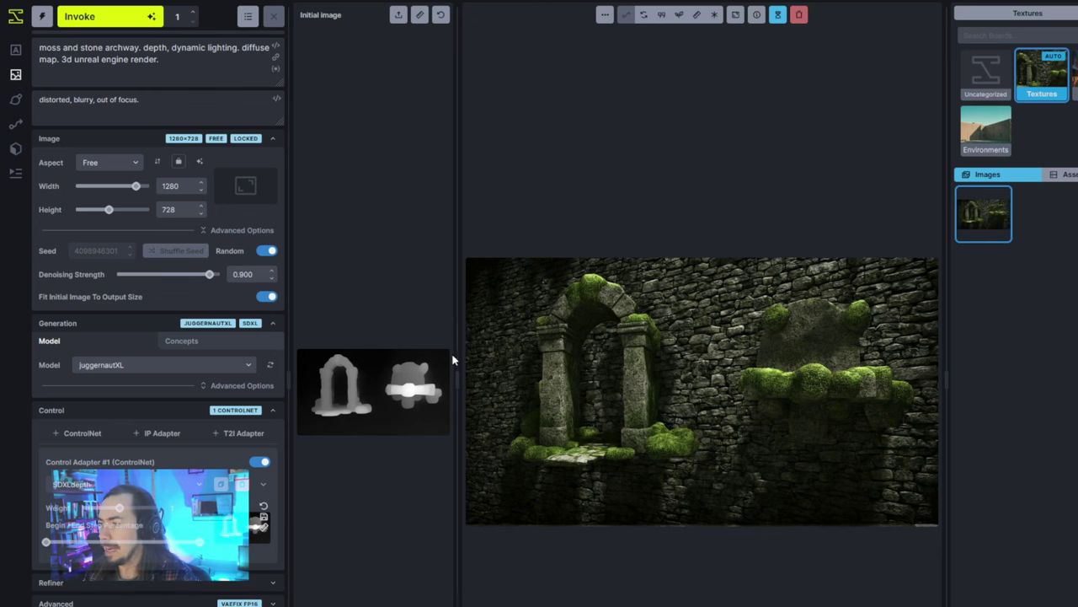
Widen the Initial Image pane beside the viewer, then generate from the archway depth map.
drag(453, 360, 628, 363)
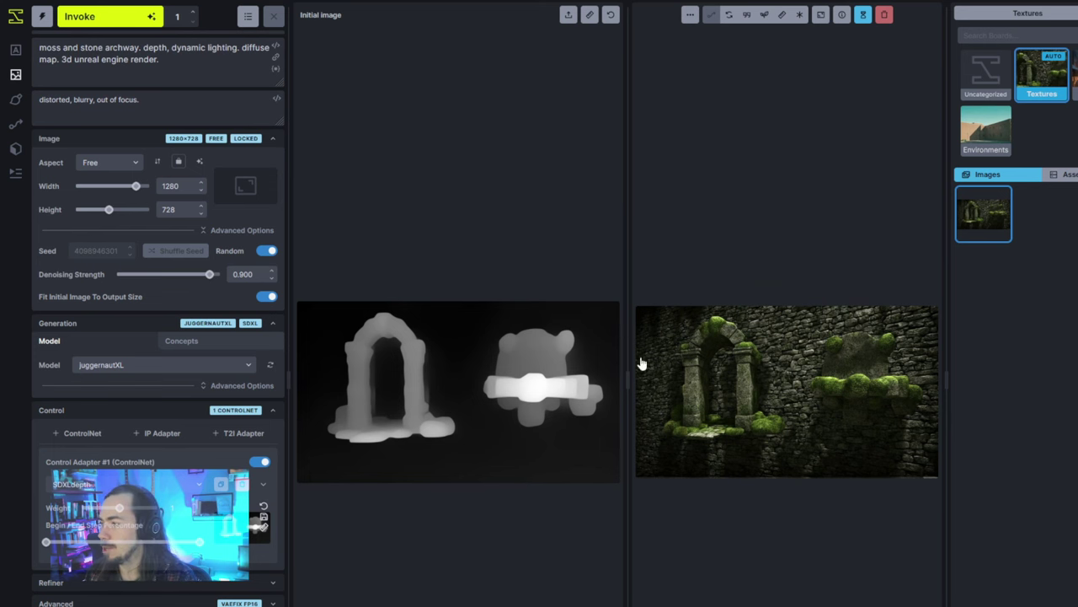
drag(630, 374, 578, 375)
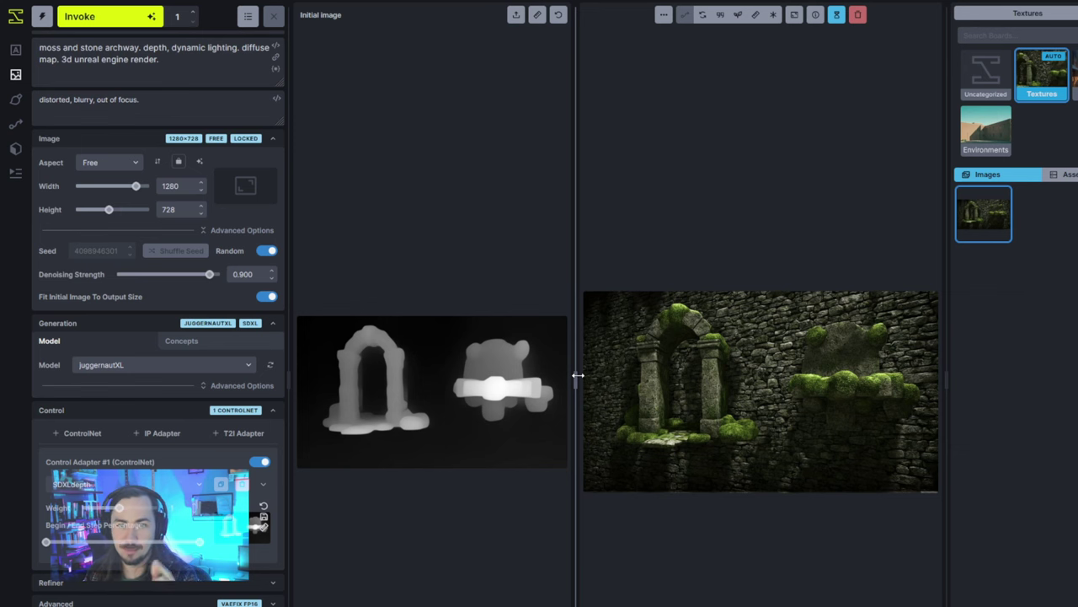
drag(578, 374, 576, 372)
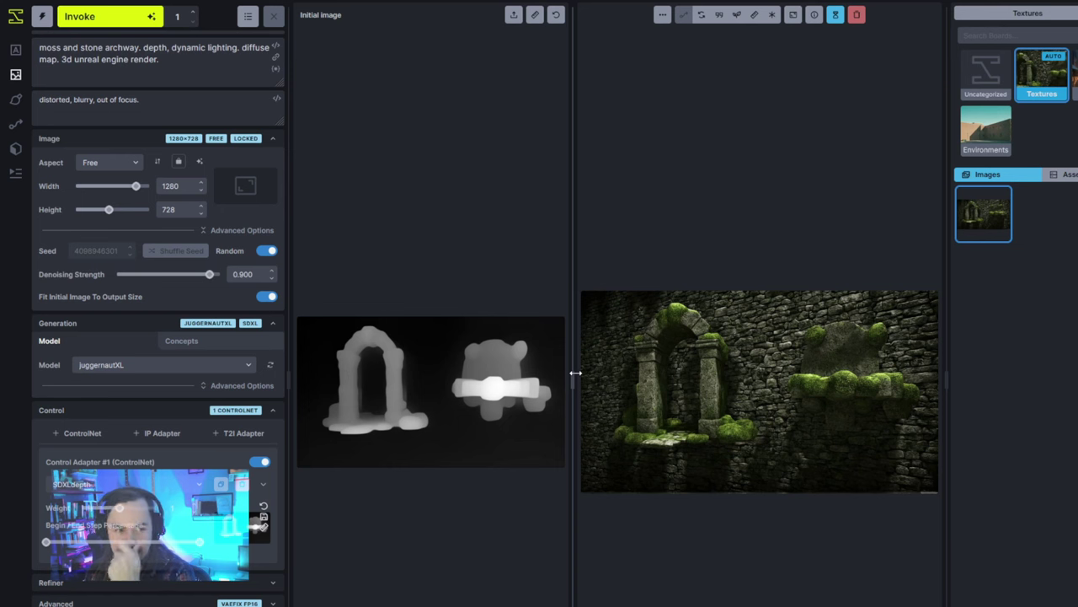
click(127, 19)
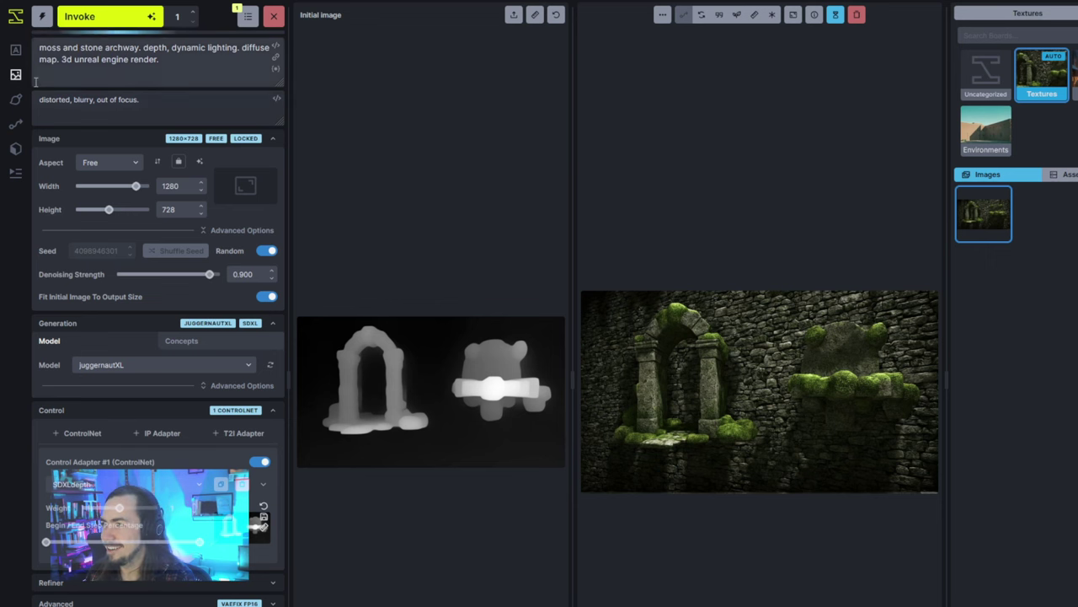
Switch to Text to Image mode once the mossy archway render is done.
click(15, 51)
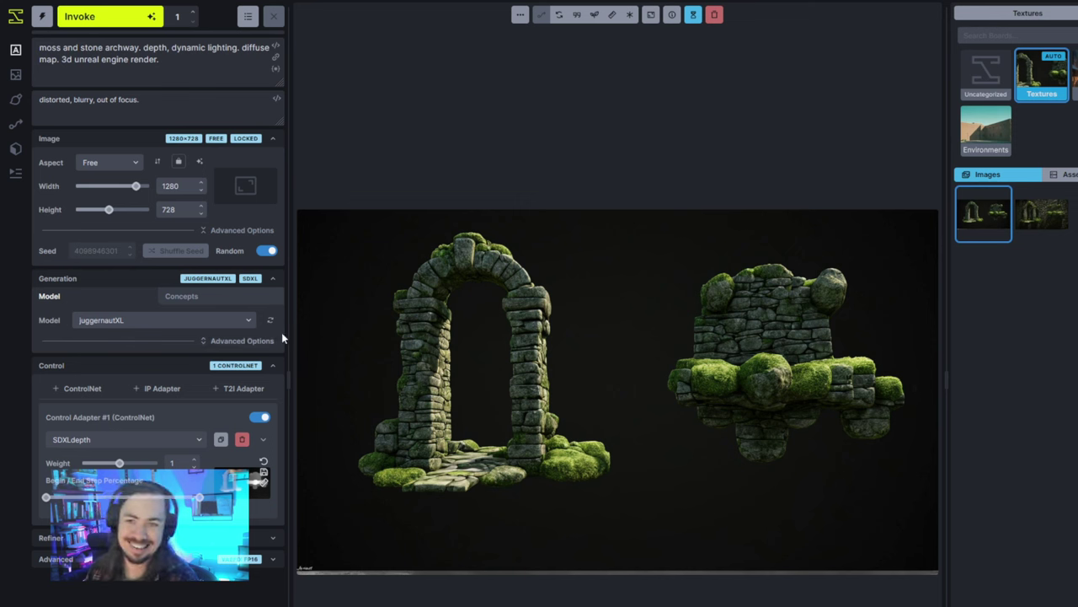
Drop the grey front/back character render onto the ControlNet and save its depth map to the Textures board.
click(1064, 175)
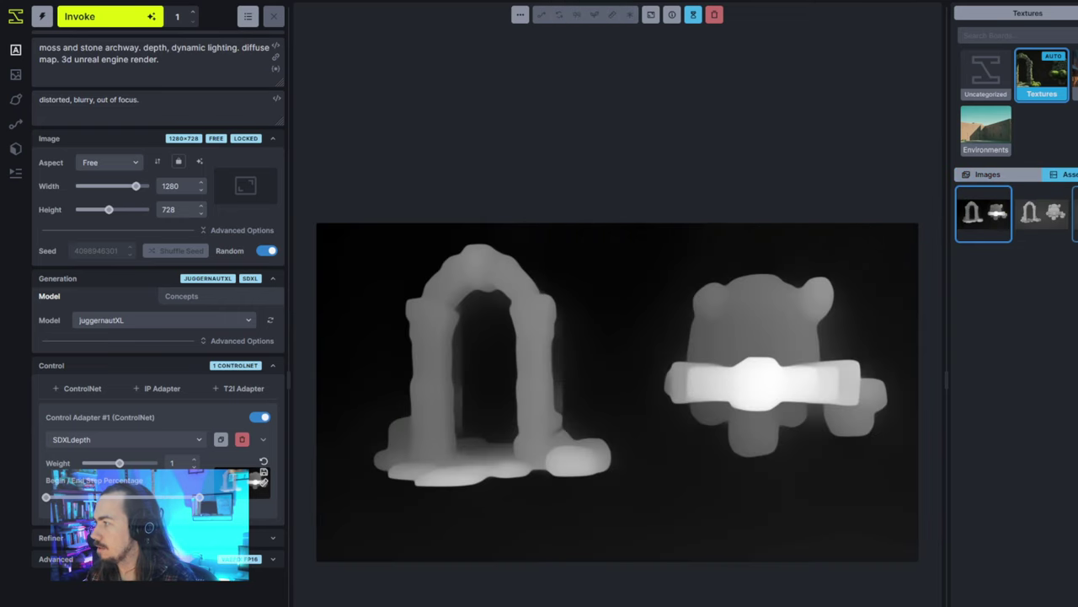
click(1074, 213)
drag(449, 411, 243, 484)
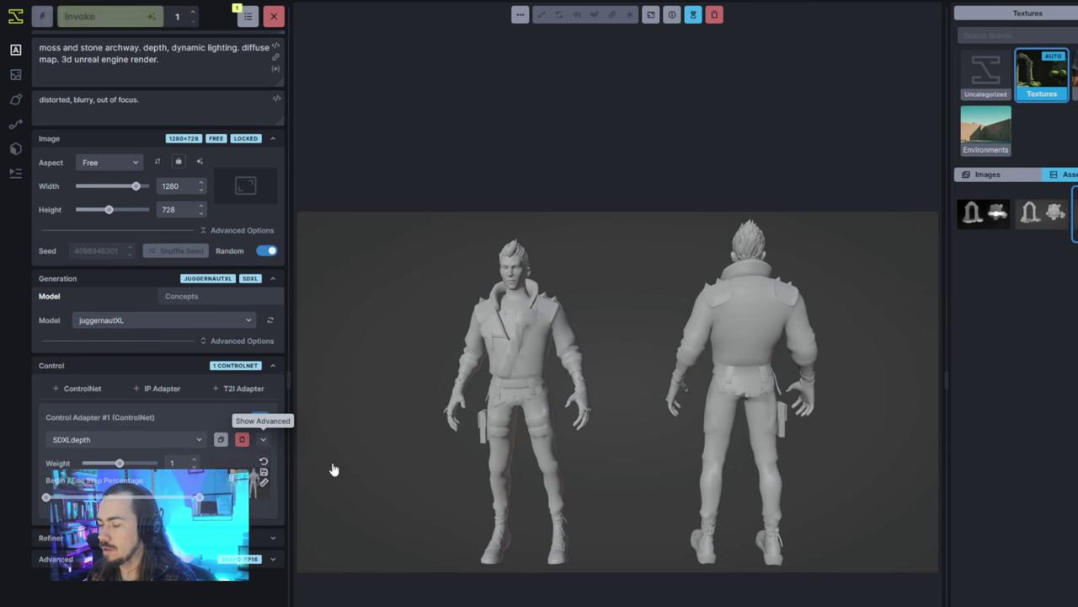
click(263, 476)
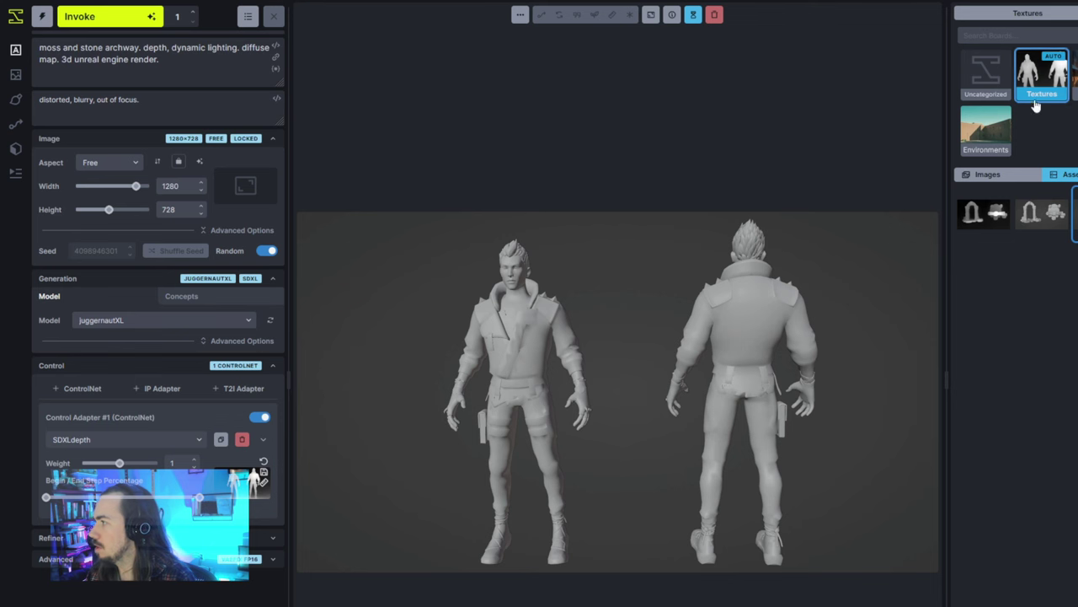
click(1015, 175)
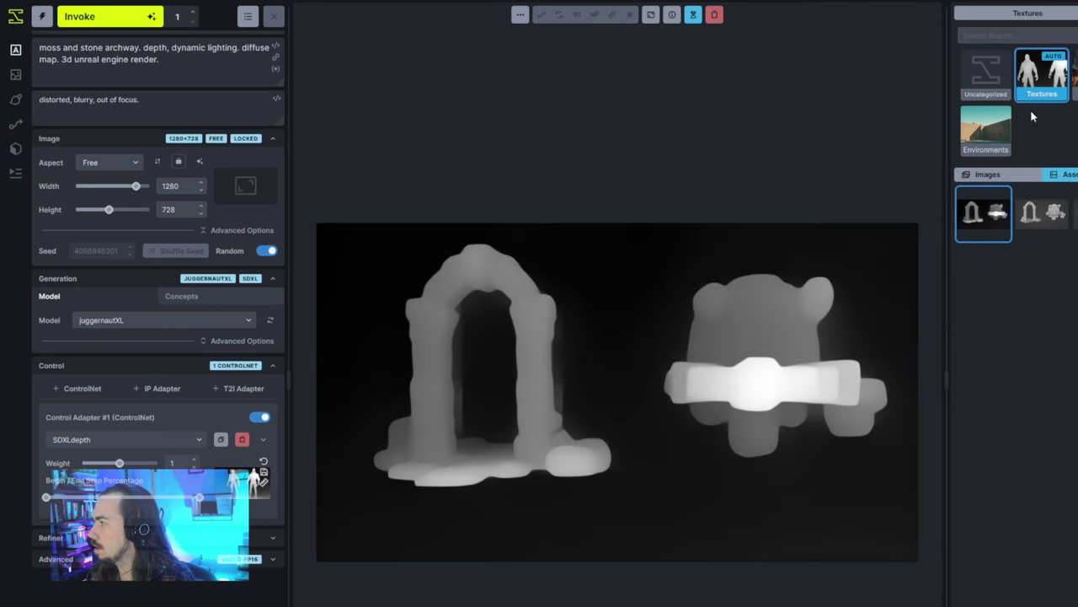
click(1020, 227)
click(987, 224)
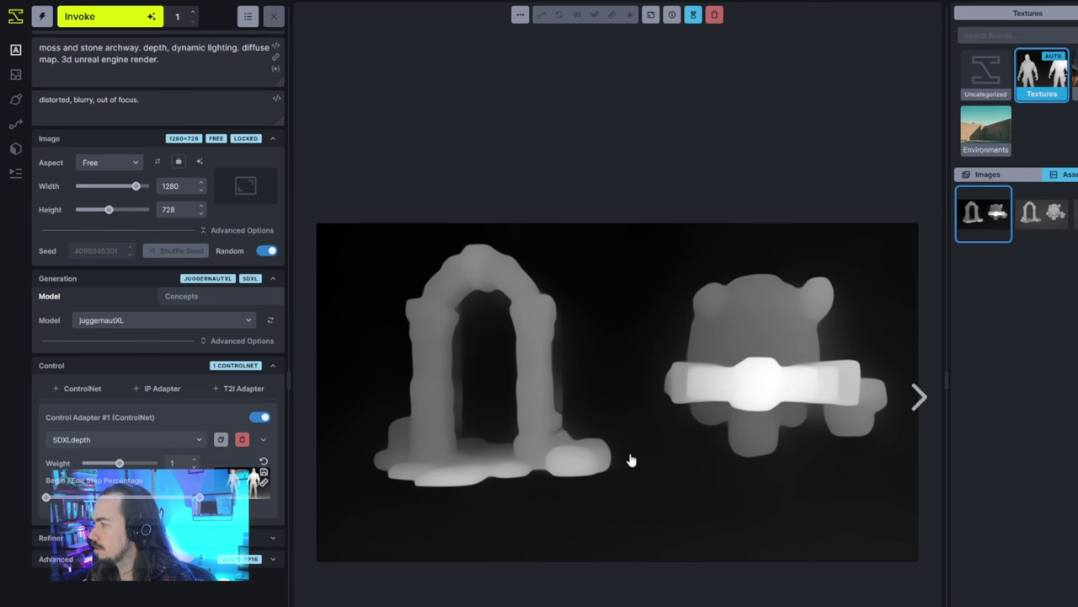
click(261, 472)
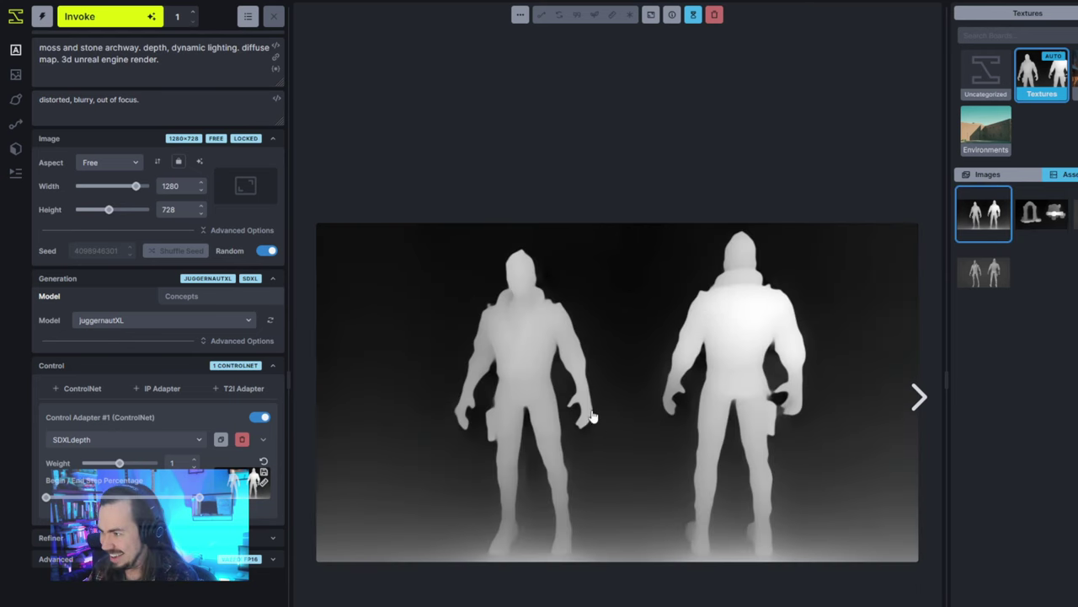
Switch to Image to Image with the character depth map as initial image, and delete the archway subject from the prompt.
click(15, 74)
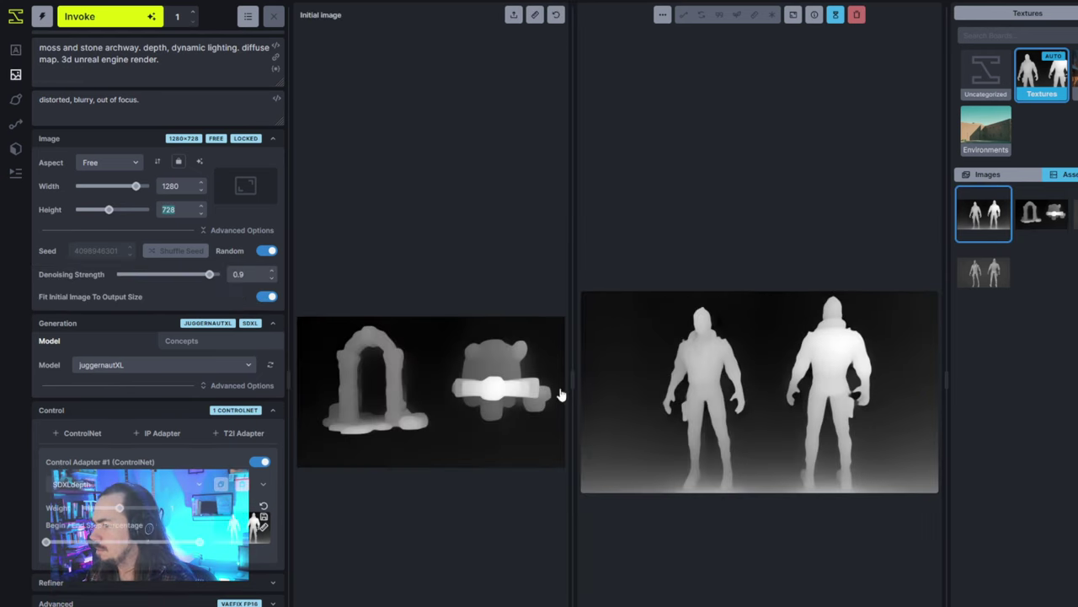
drag(678, 379, 455, 387)
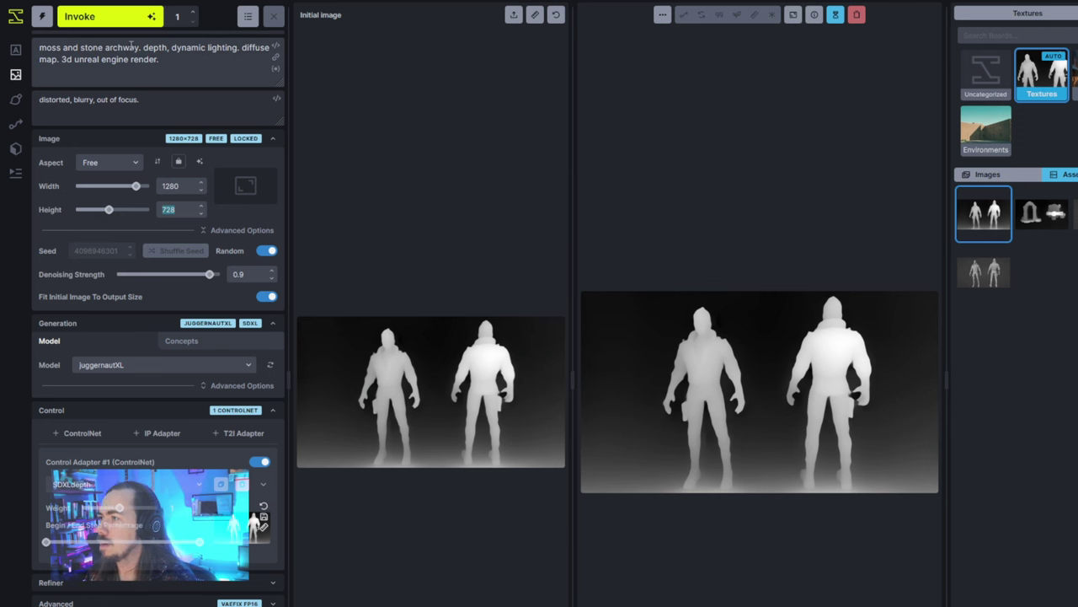
drag(133, 45, 14, 59)
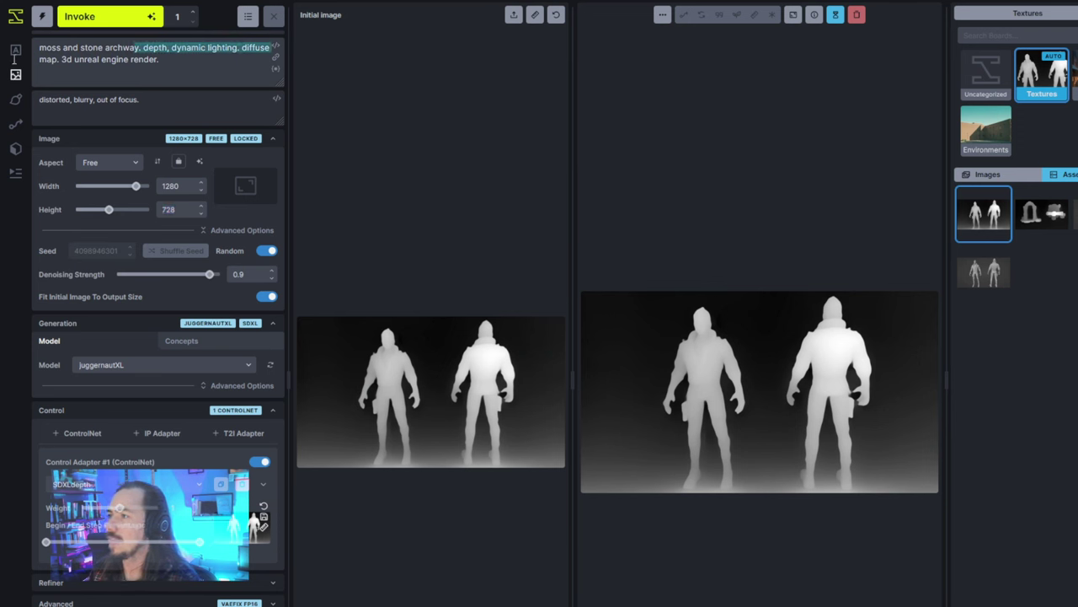
key(Left)
key(shift+Home)
key(BackSpace)
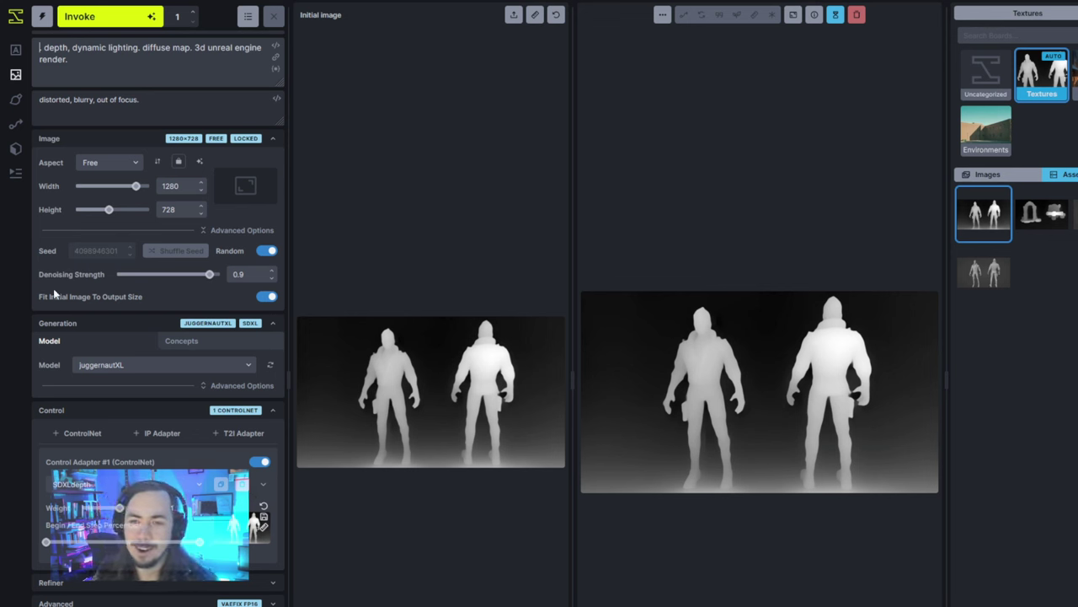
Start the prompt with 'adventurous librarian, leather jacket, denim jeans. ink and watercolor style.'.
text(librar)
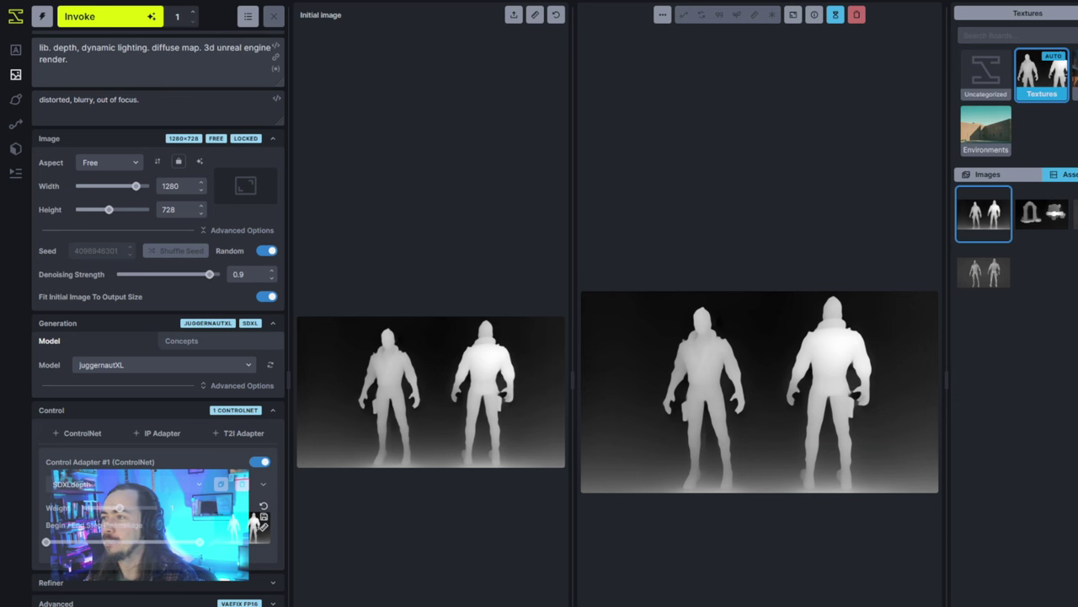
text(ian)
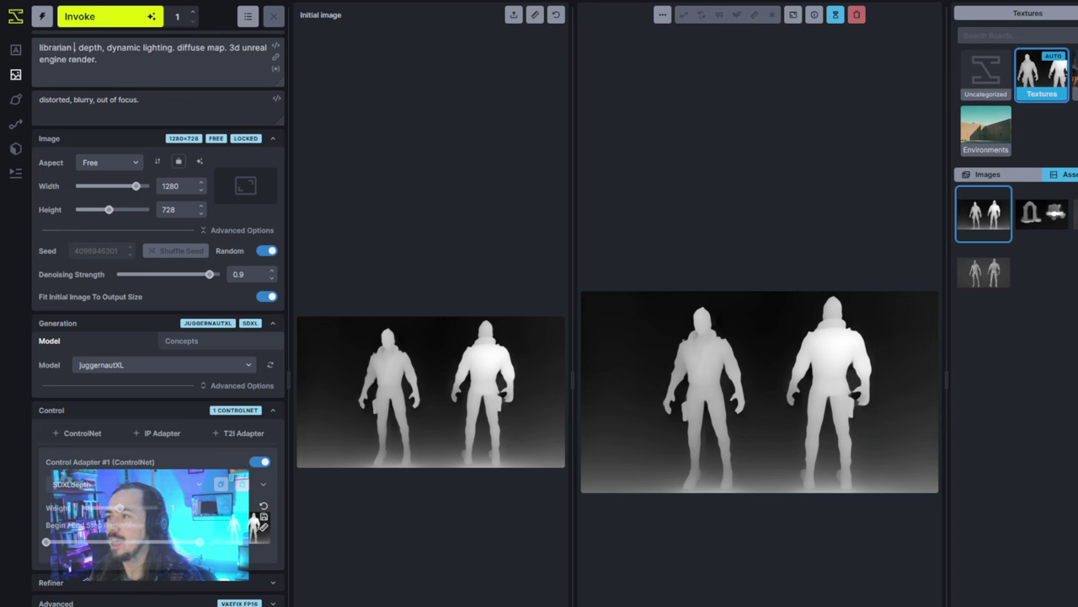
click(39, 48)
text(adventurous librarian)
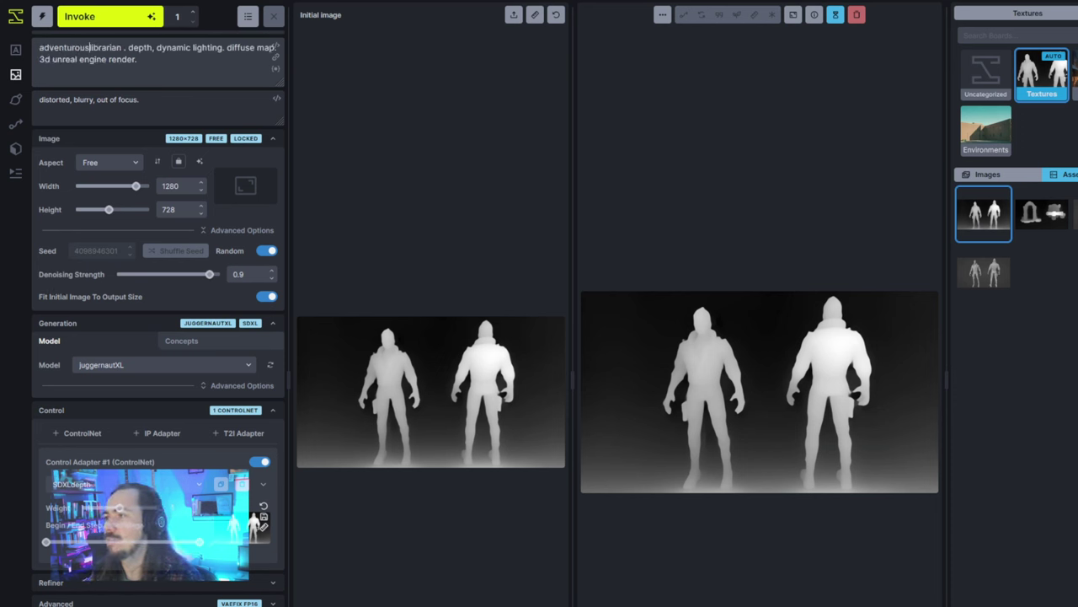
text(, )
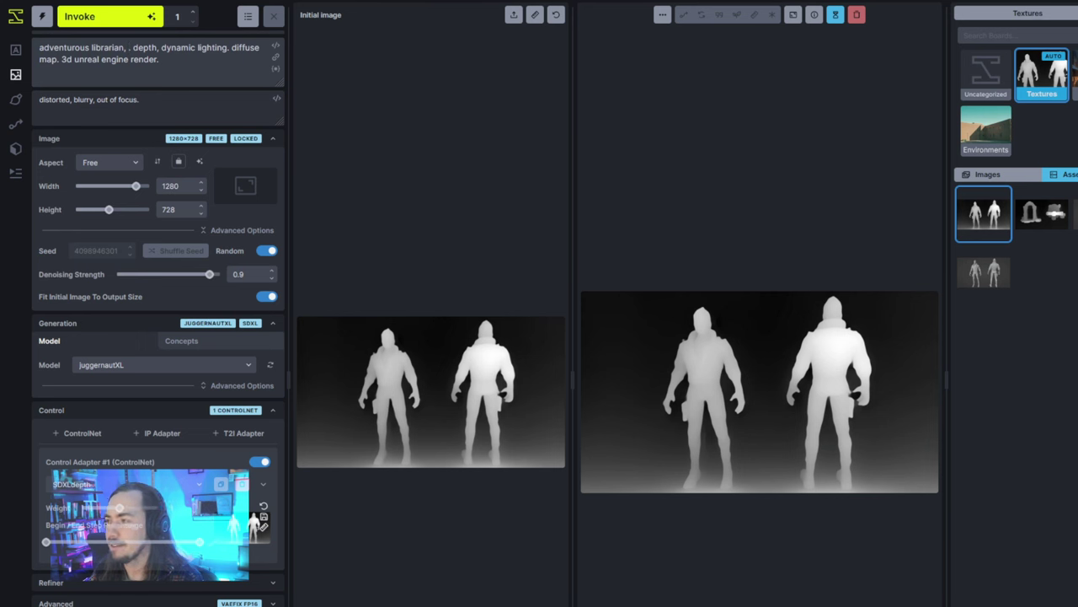
text(leather jacke)
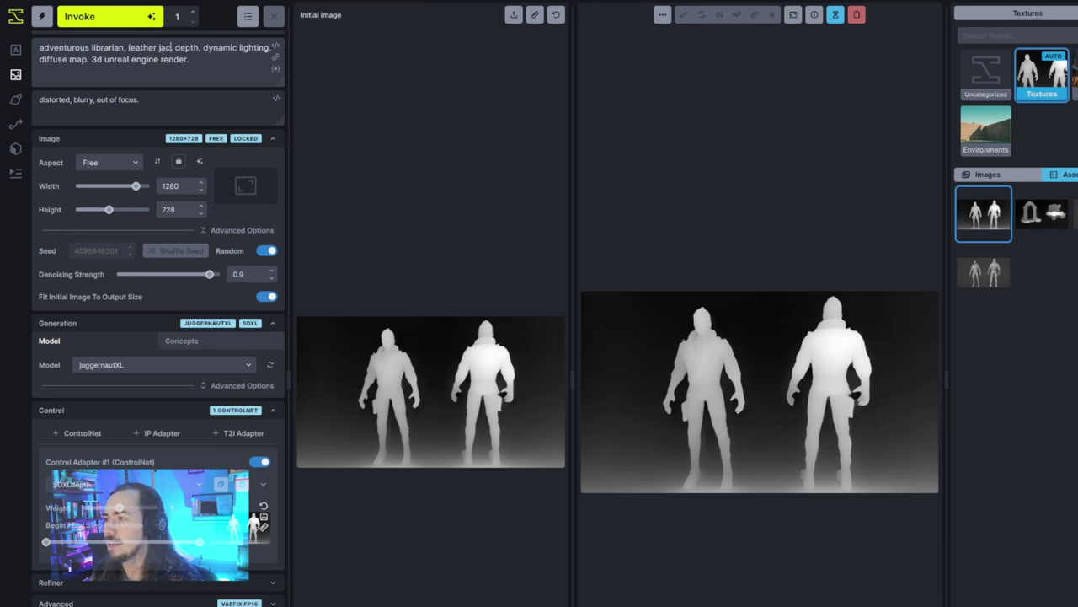
text(t,)
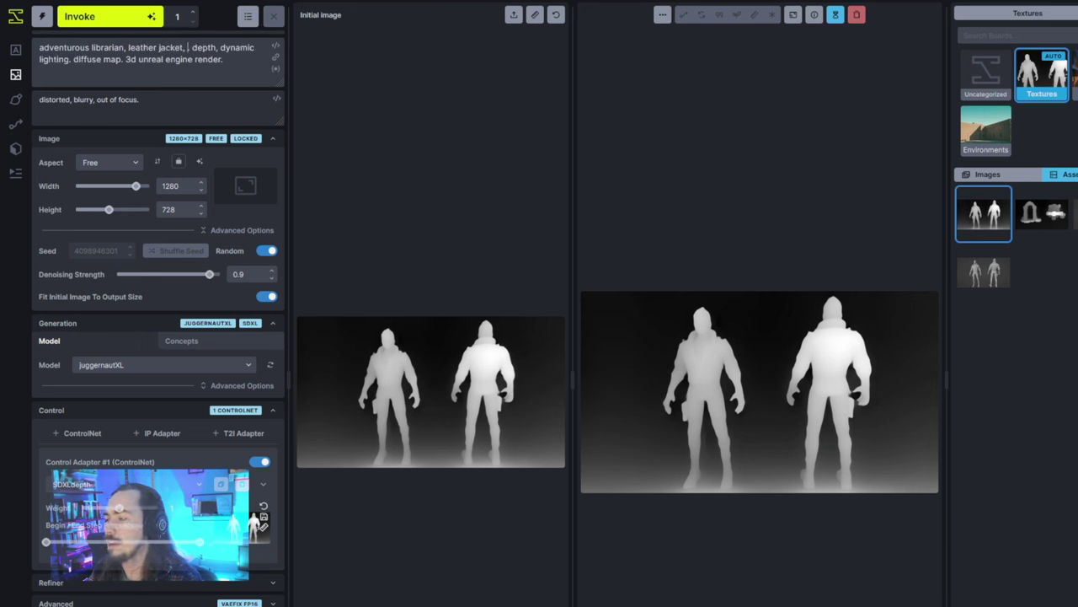
text(denim jeans.)
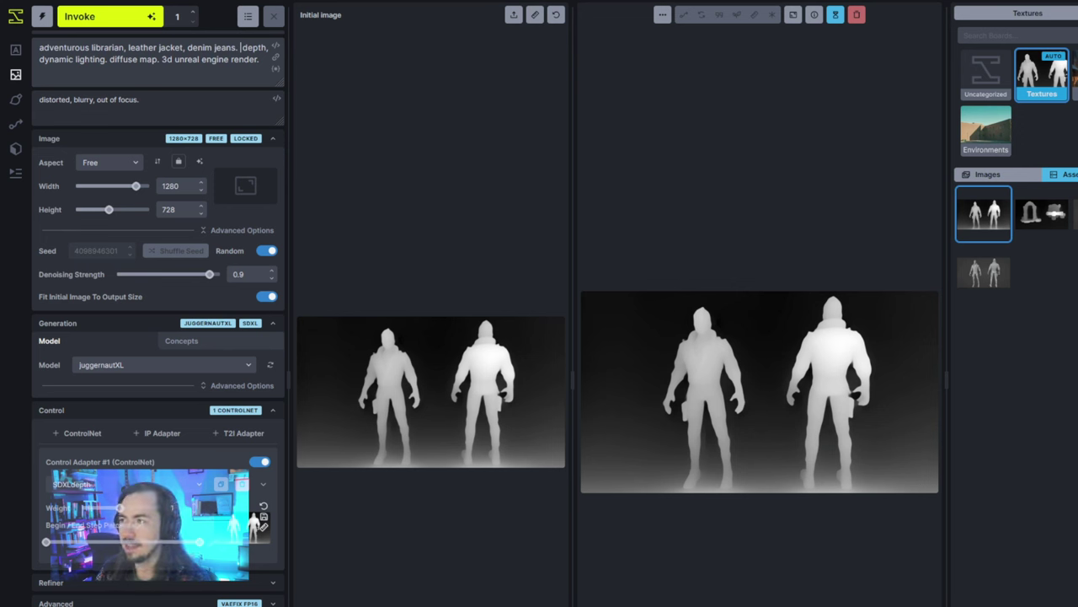
text(ink and water)
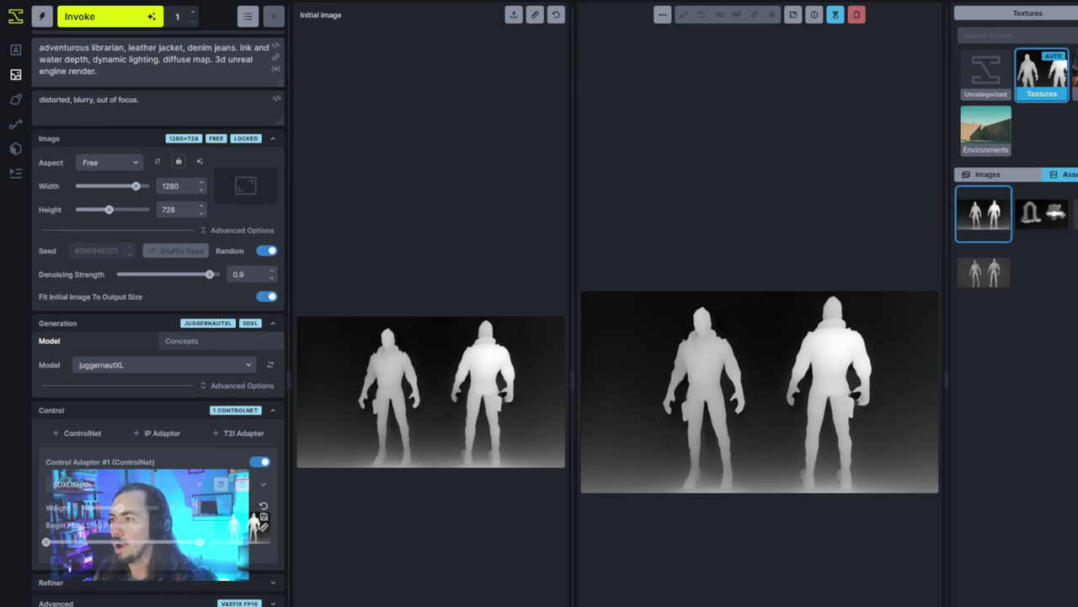
key(BackSpace)
text(color style.)
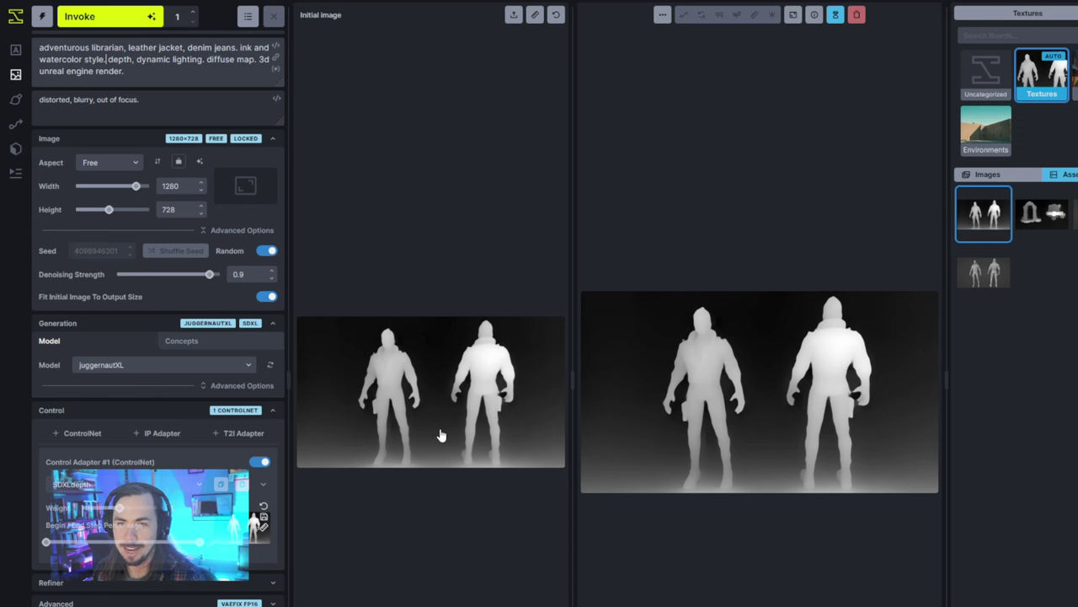
Generate the librarian render with Ctrl+Enter and enlarge the result viewer.
key(ctrl+Return)
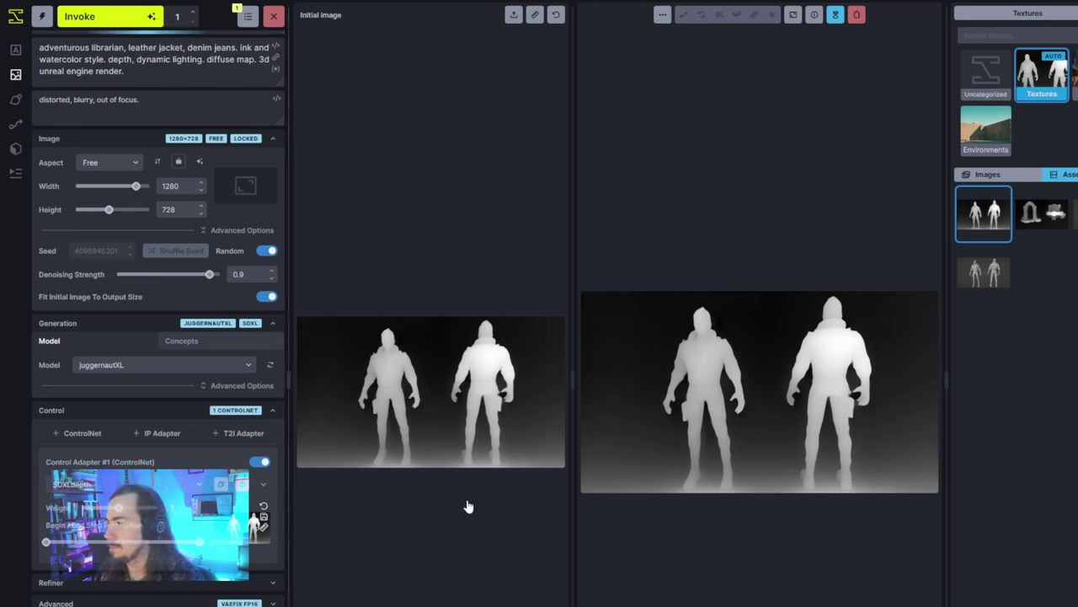
drag(570, 368, 485, 422)
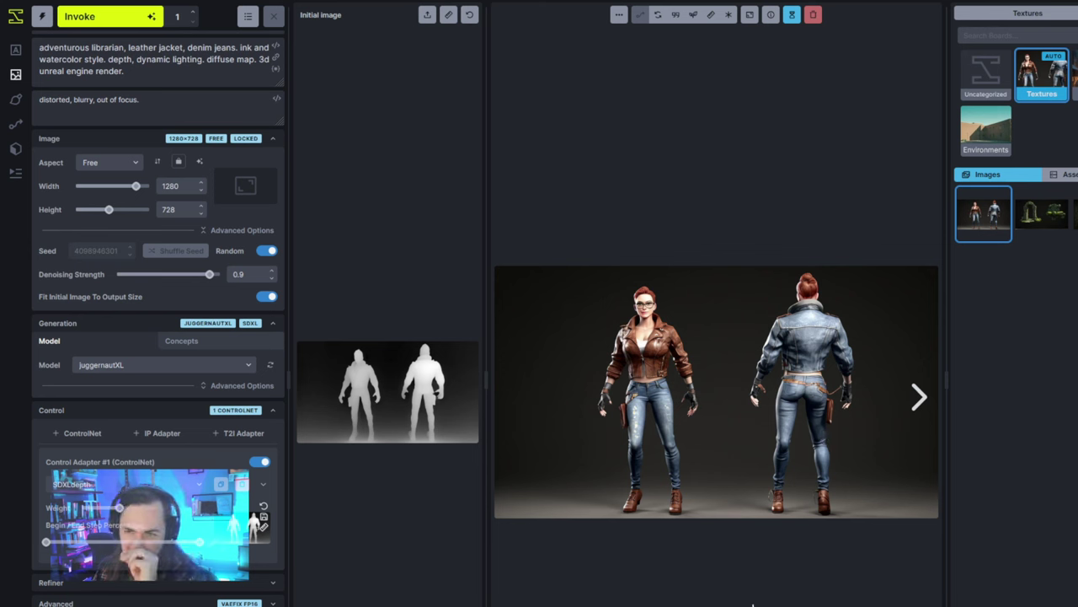
Add '(front and back view)+.' to the prompt just before 'depth'.
drag(165, 66, 156, 91)
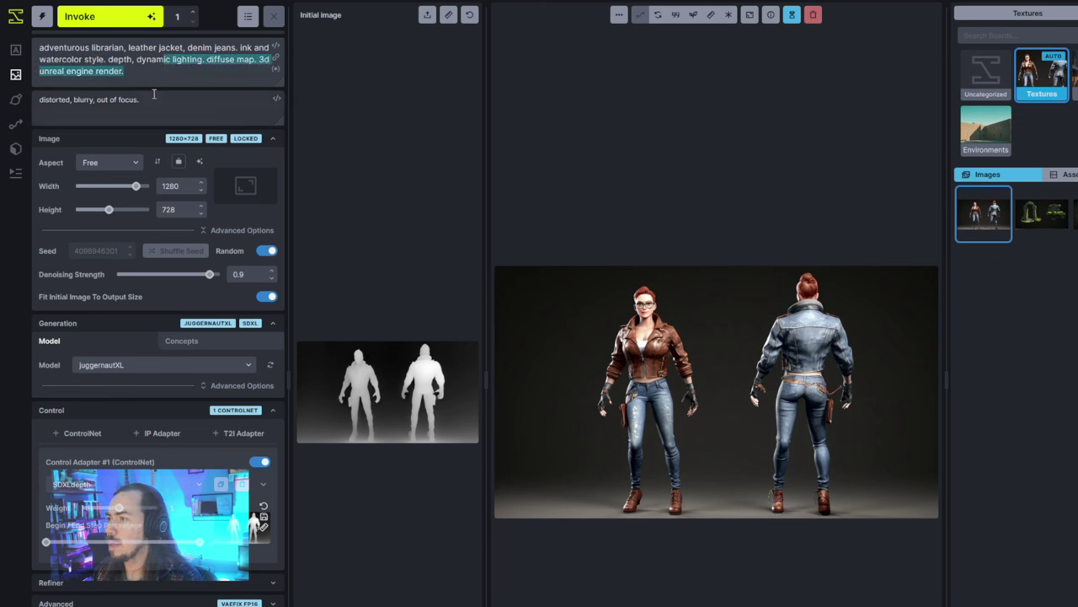
click(135, 94)
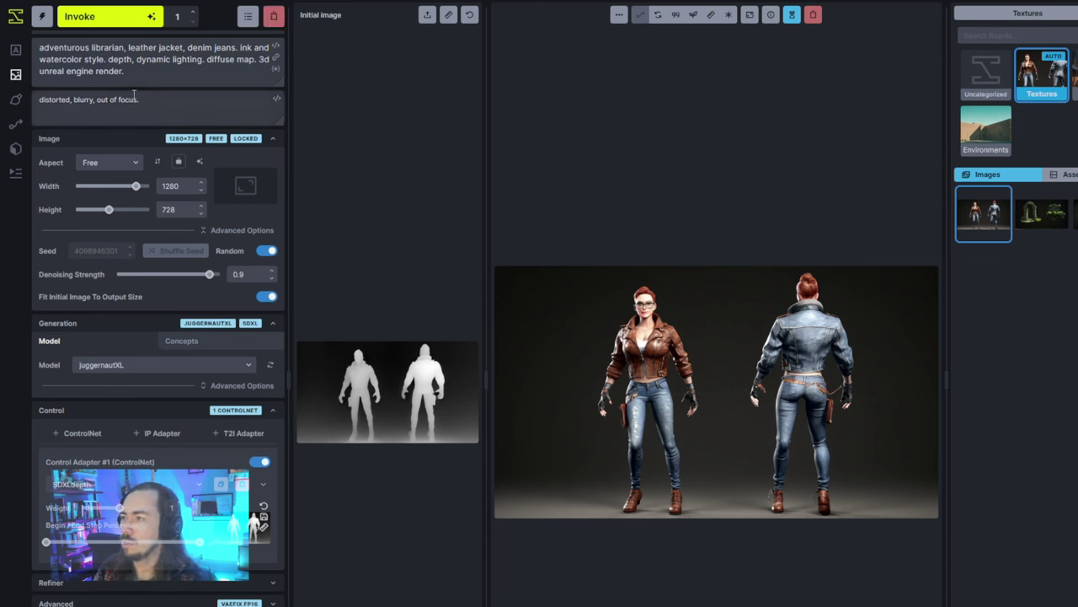
text((front and back view)+.)
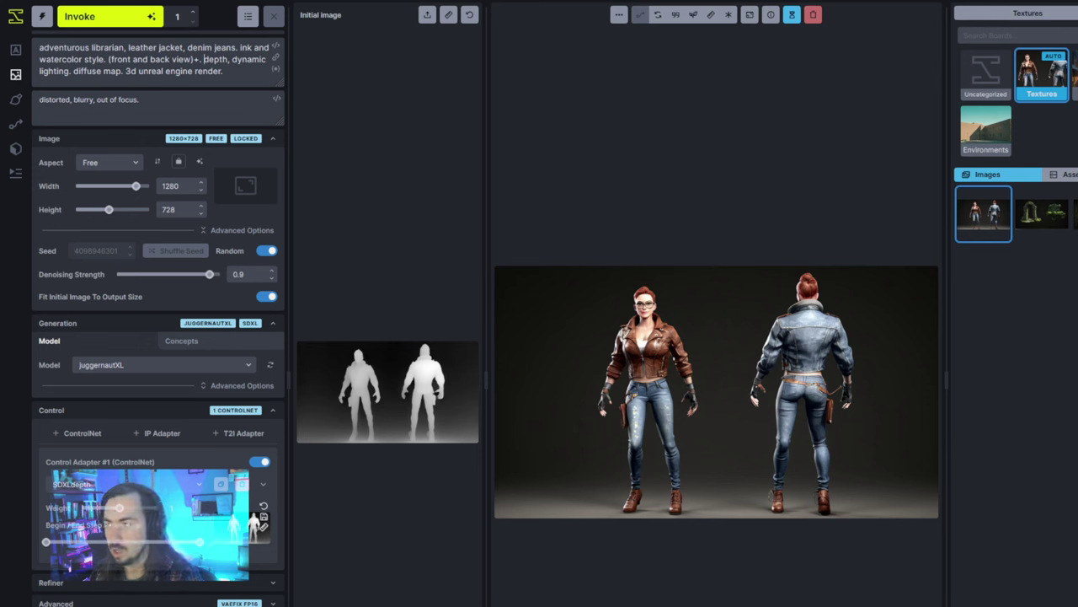
Remove the stray space after 'librarian' and insert 'masculine+ man' there.
click(106, 60)
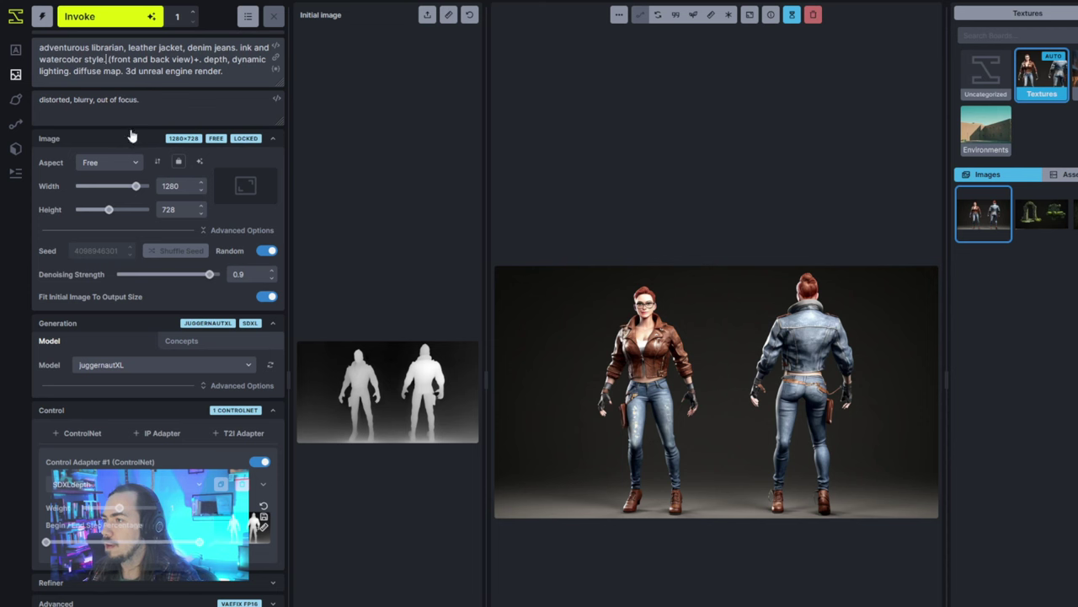
key(Up)
key(ctrl+Right)
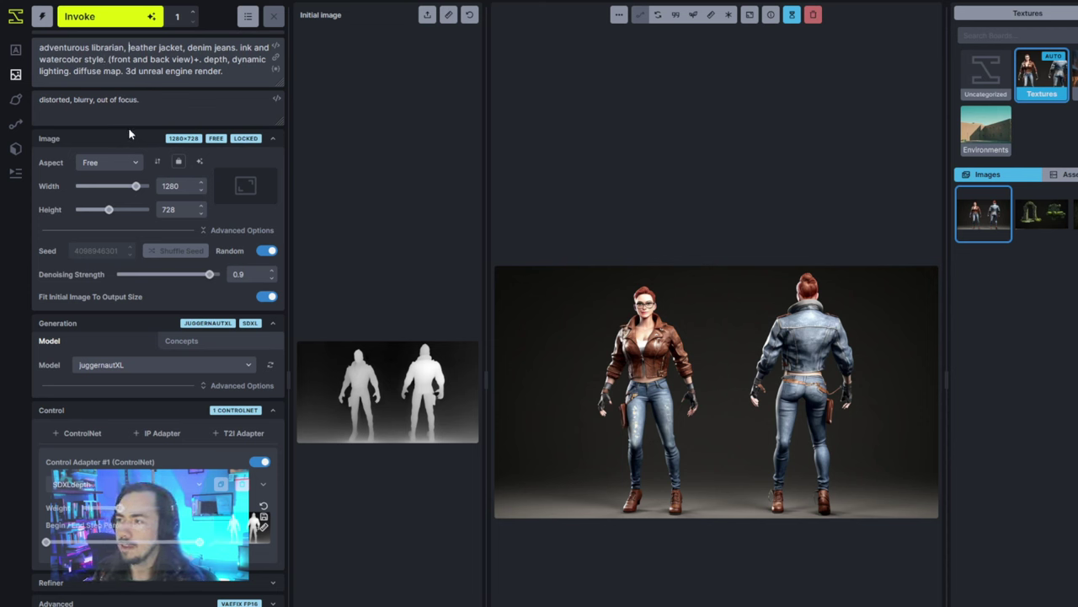
key(ctrl+shift+Left)
key(shift+Right)
key(shift+Right)
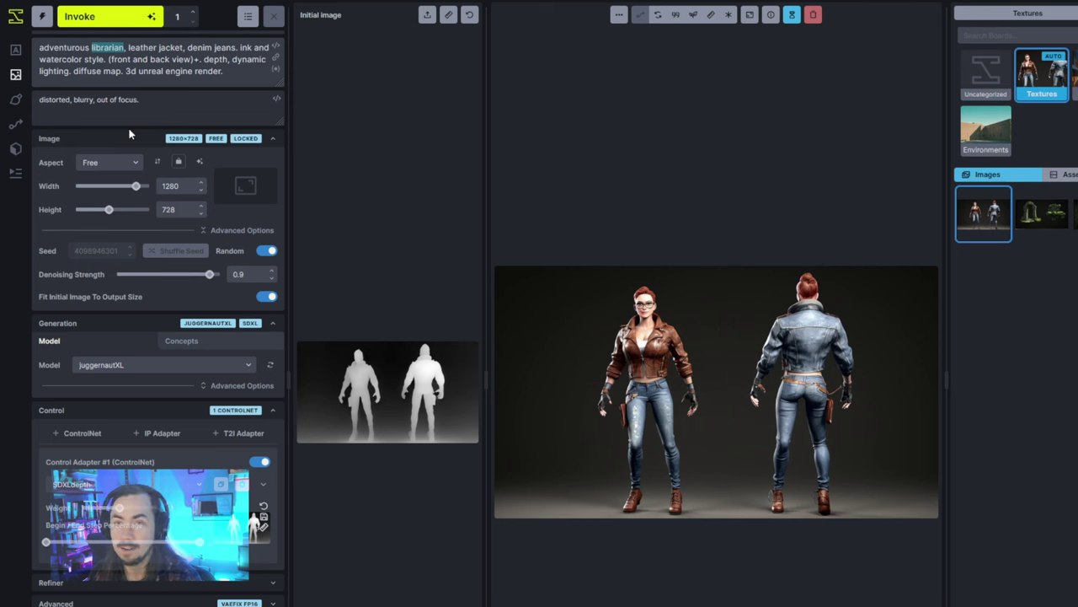
key(Right)
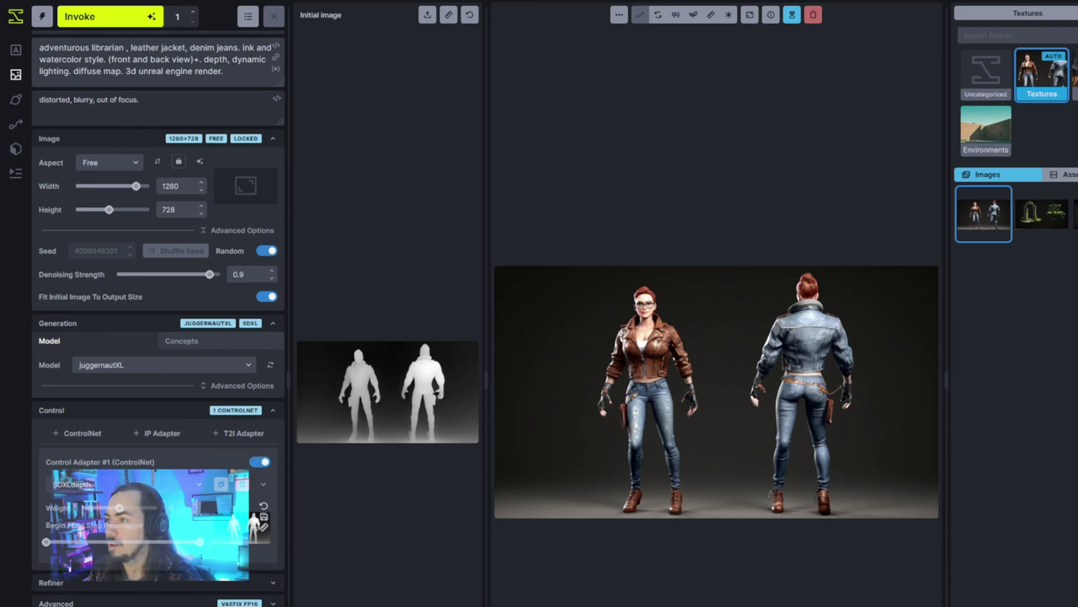
key(BackSpace)
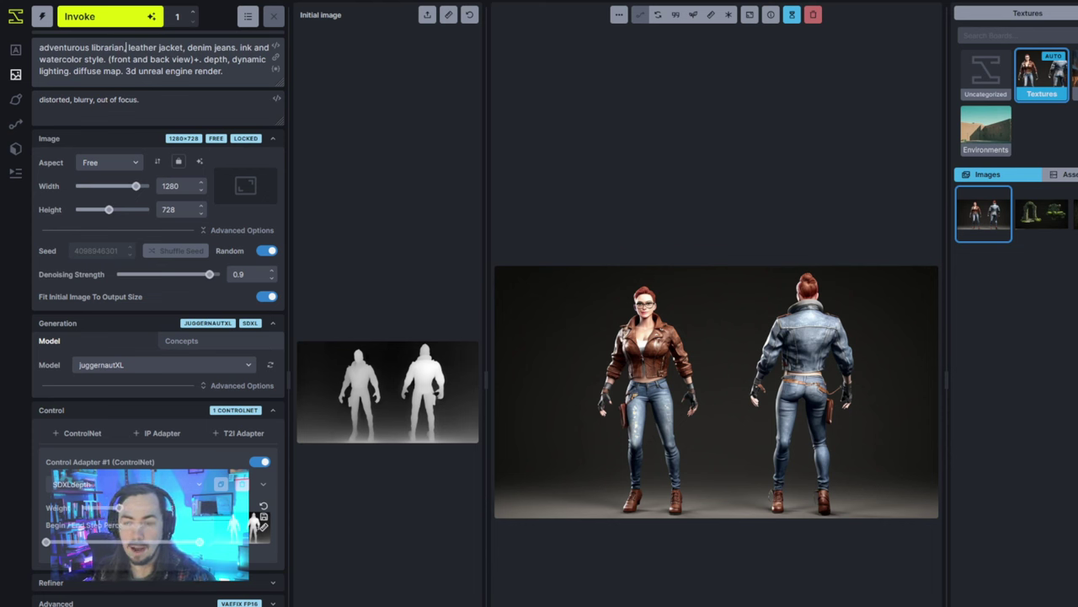
text(masculine,)
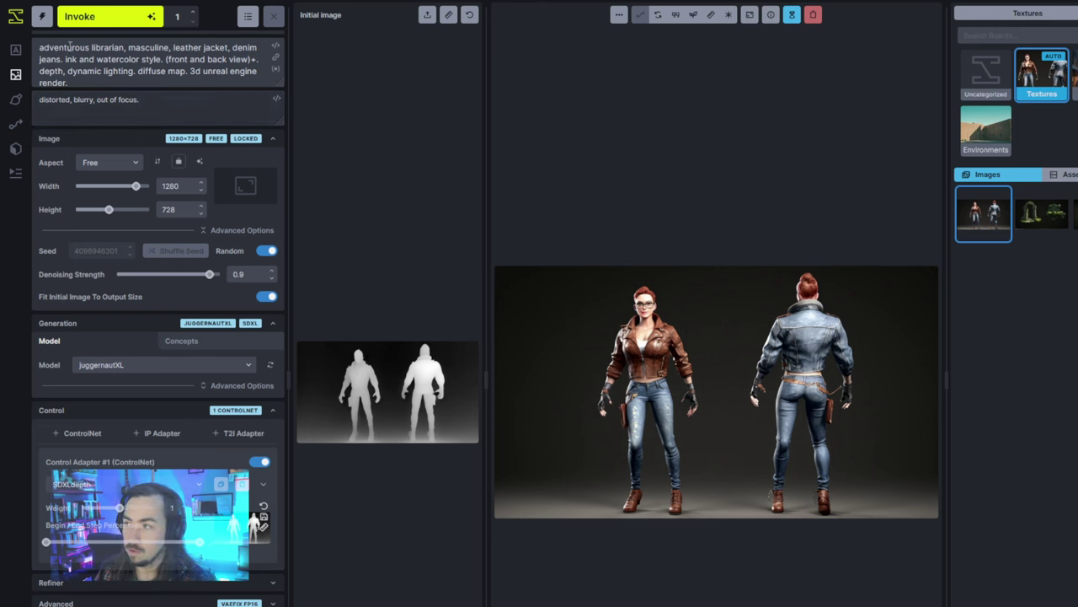
key(ctrl+Up)
key(ctrl+Up)
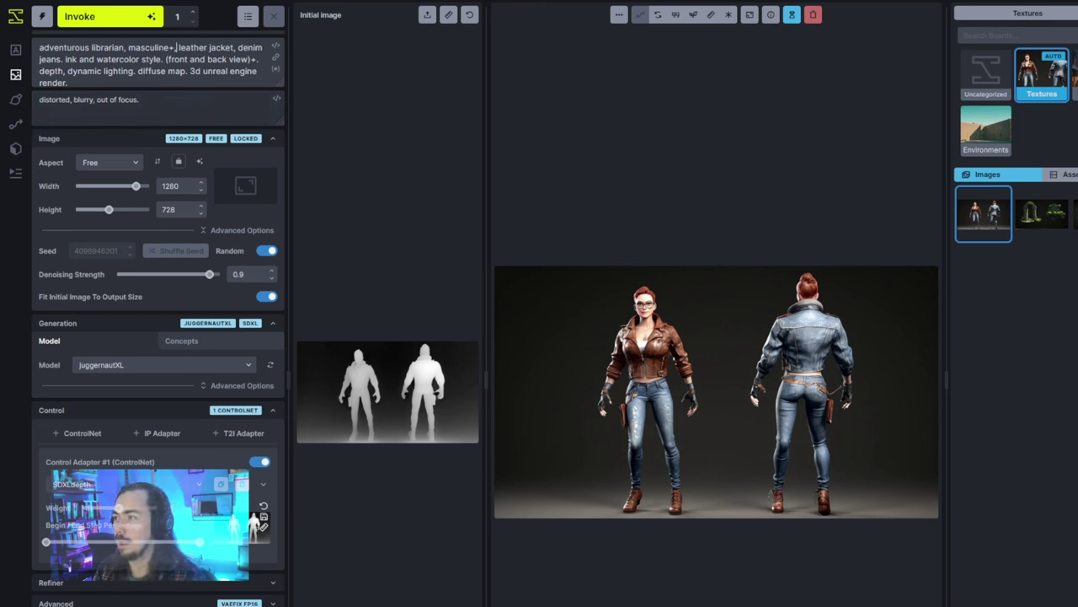
text(man)
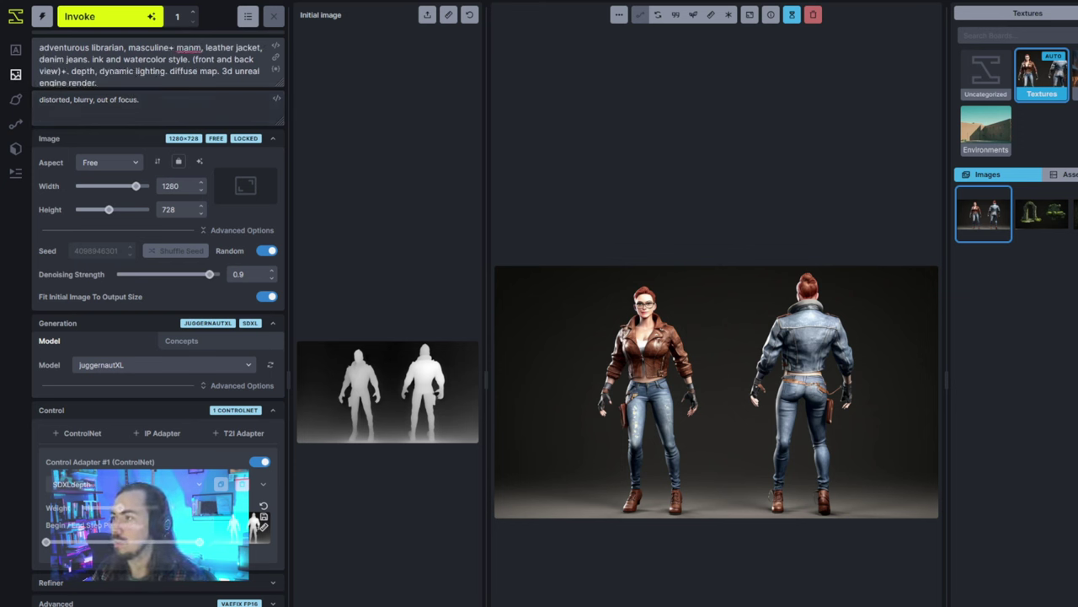
Generate with the revised prompt, then append ', character' and render the leather-jacket man again.
click(97, 16)
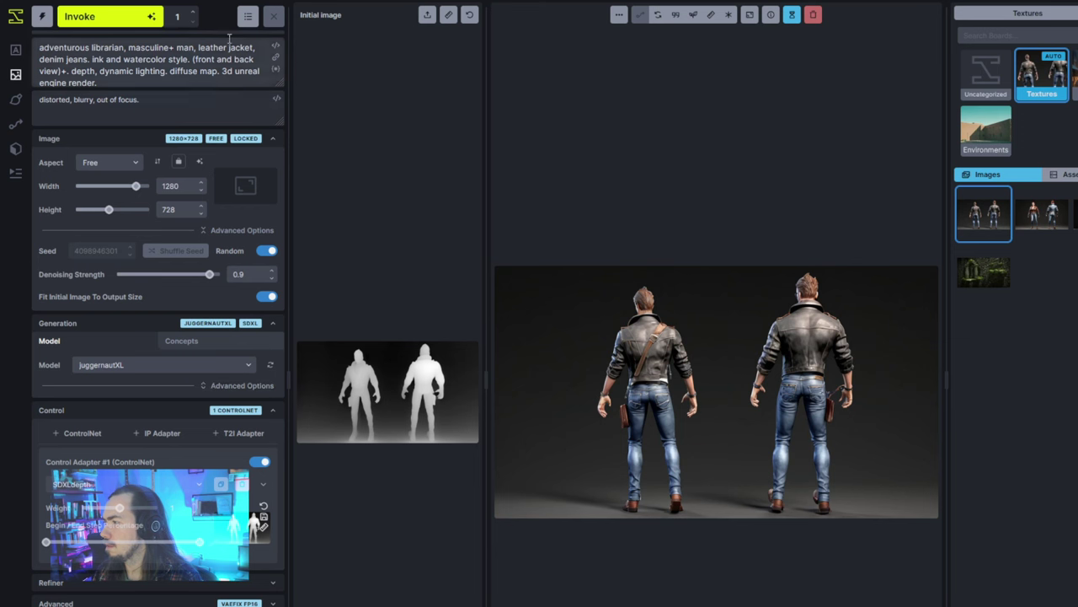
click(105, 16)
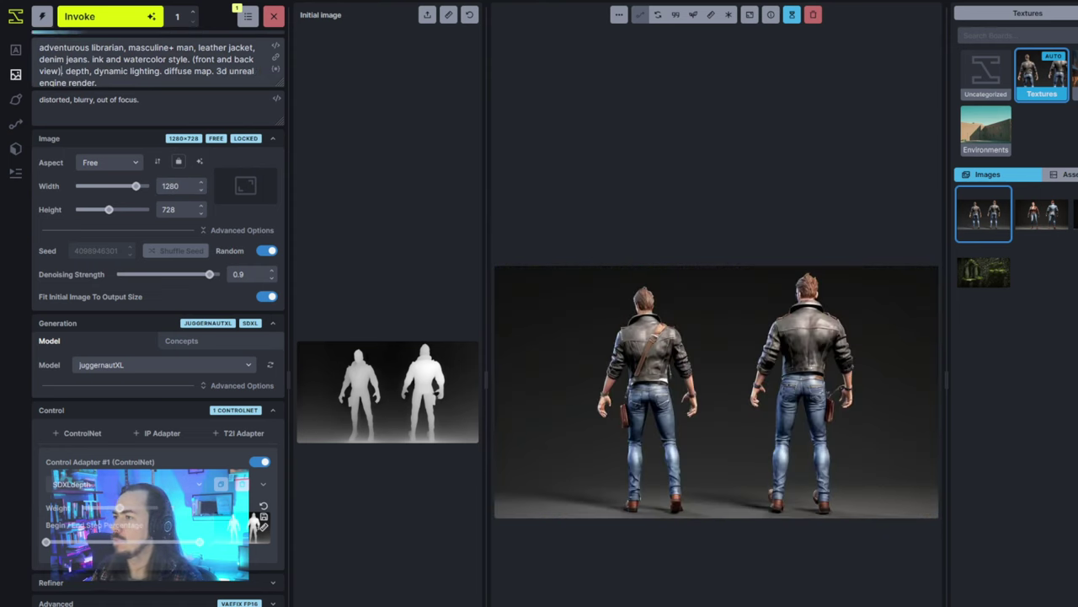
text(, character)
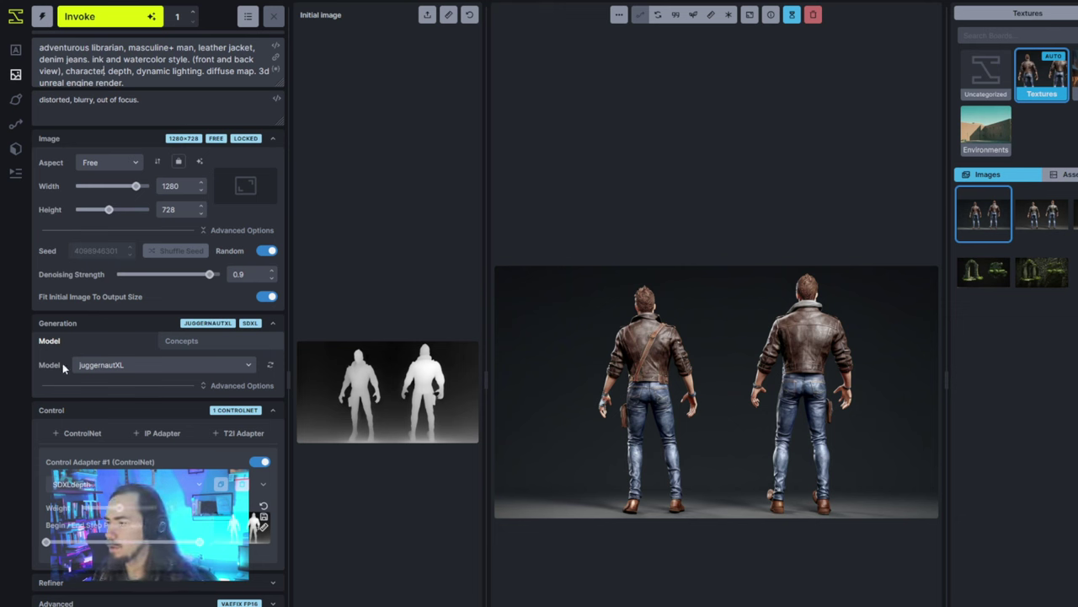
scroll(63, 369, down, 3)
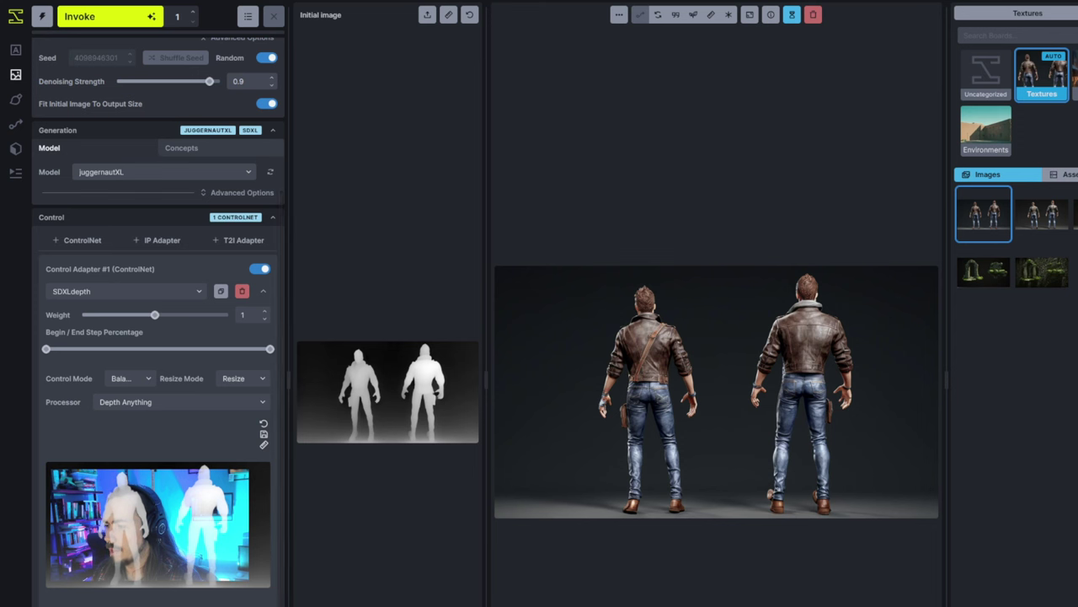
key(ctrl+Return)
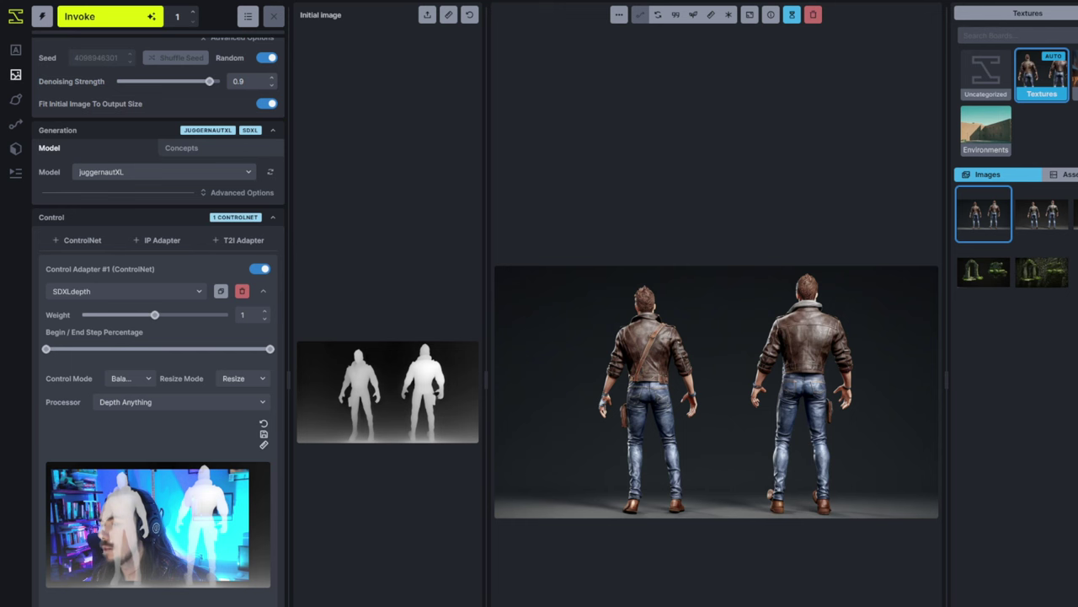
scroll(116, 338, up, 3)
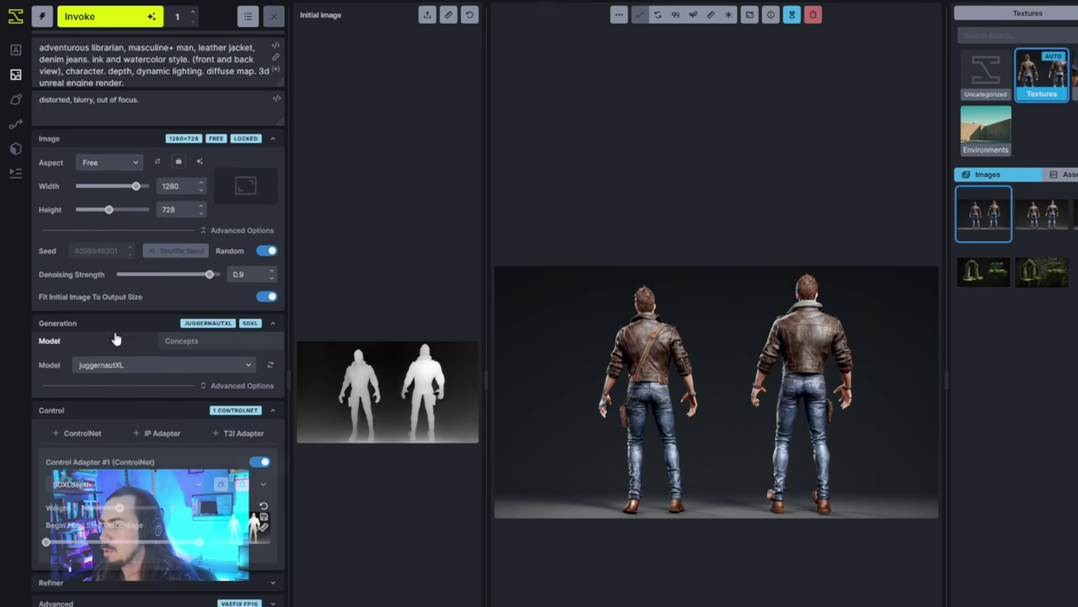
Add a second ControlNet from the grey model render using SDXLsoftedge with HED, and show its advanced settings.
click(75, 433)
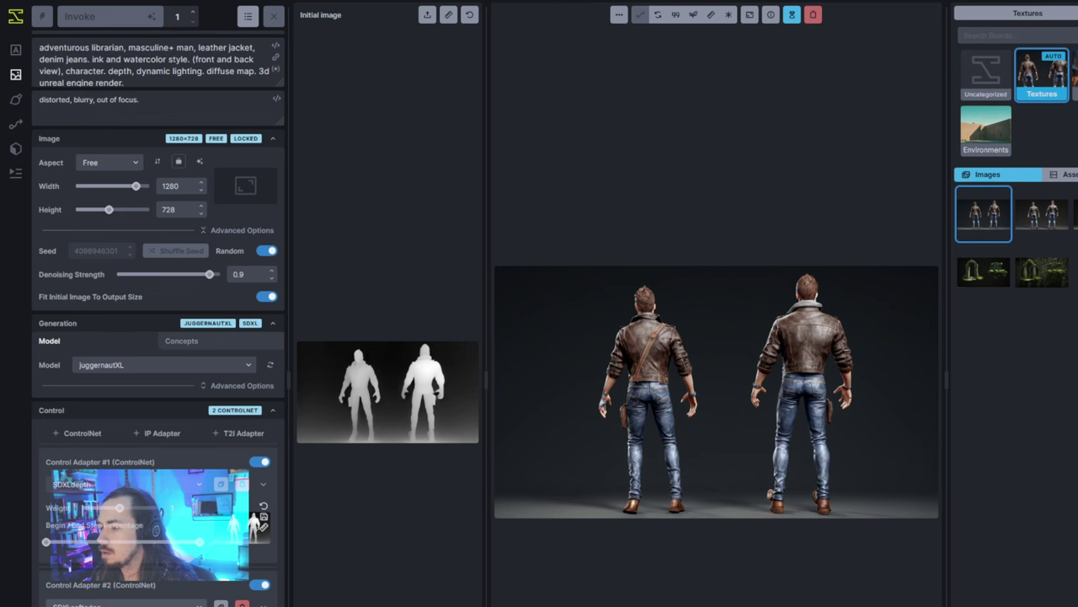
drag(376, 405, 257, 522)
click(983, 272)
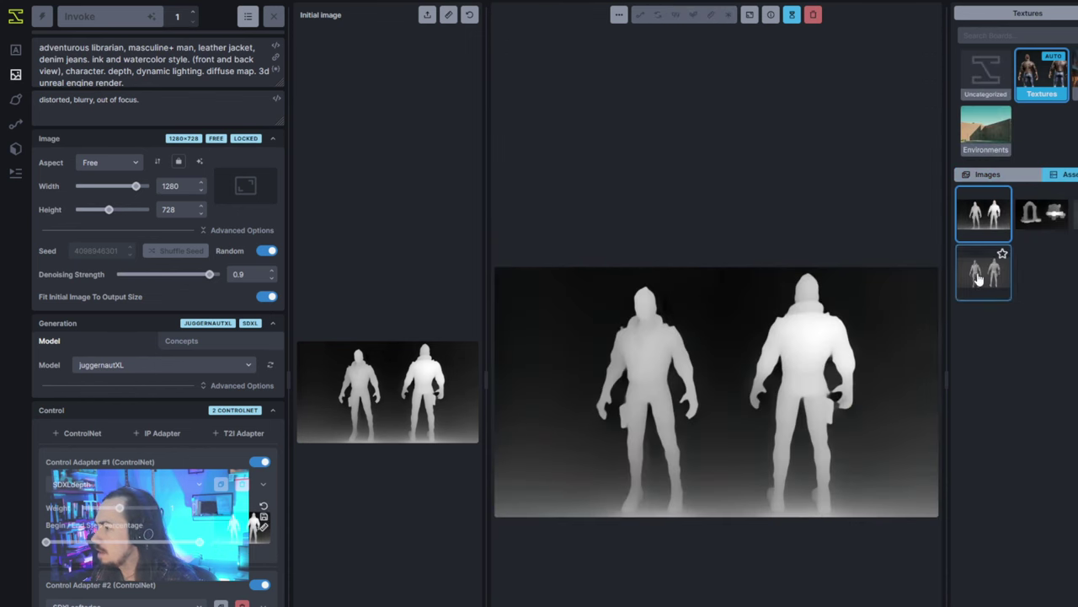
key(ctrl+Return)
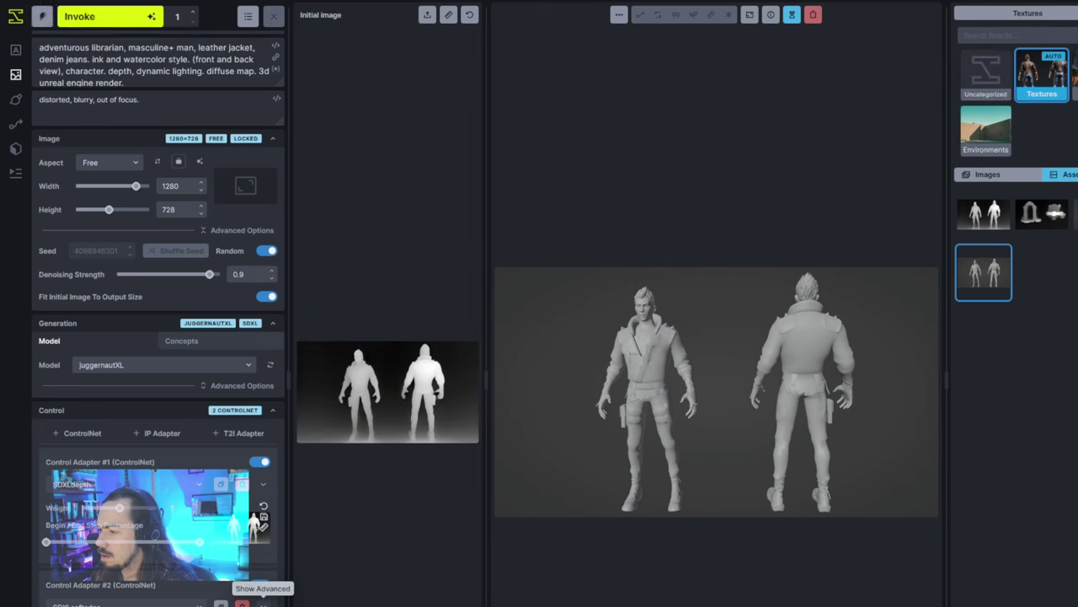
click(262, 603)
scroll(257, 599, down, 4)
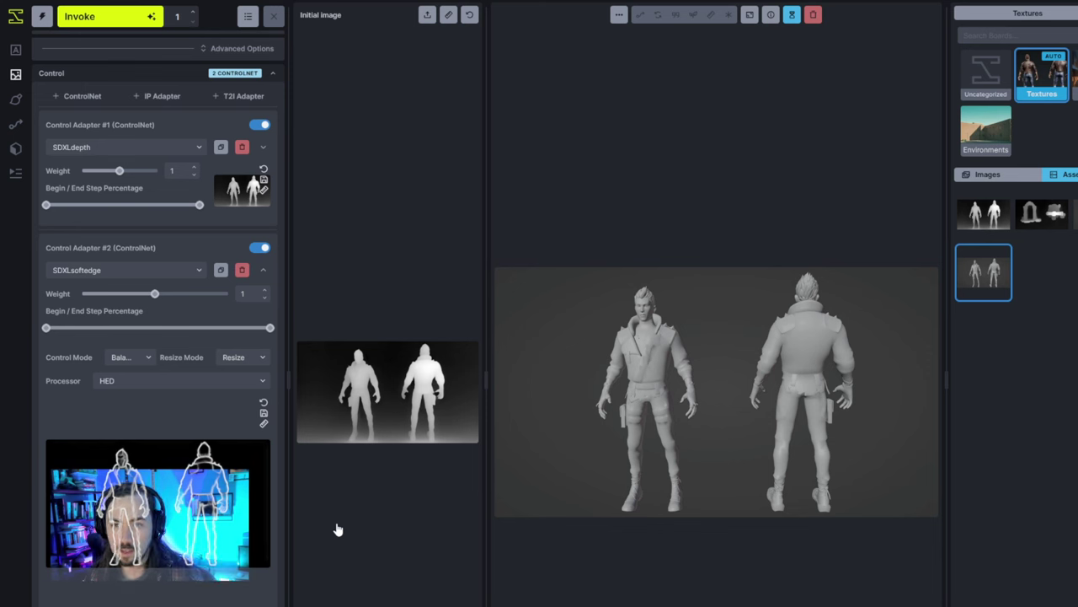
Set Control Adapter #2's end step percentage to about 60%.
mouse_move(215, 516)
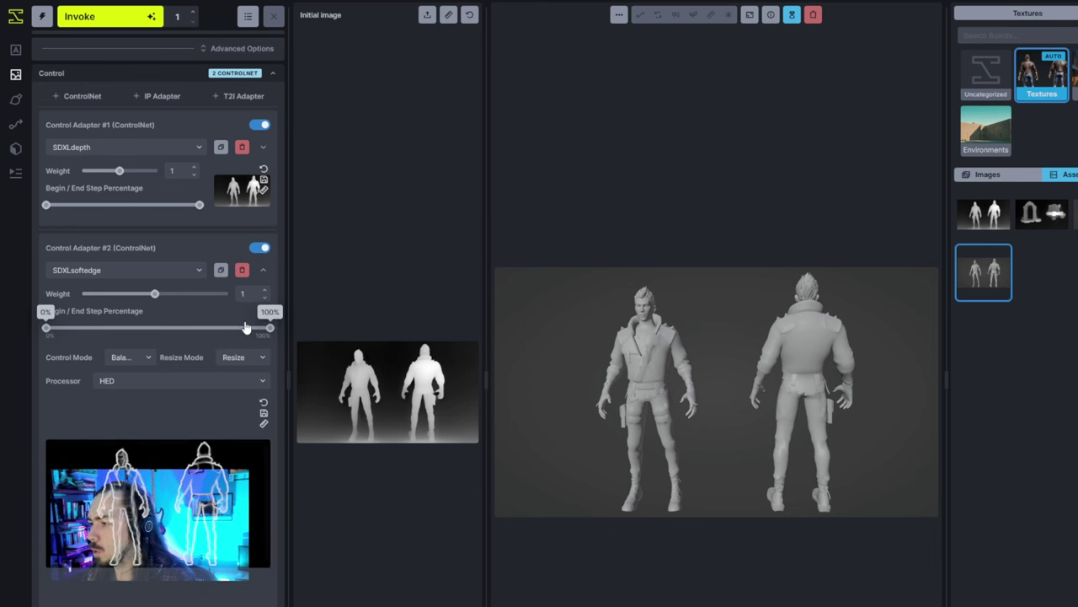
drag(263, 328, 169, 328)
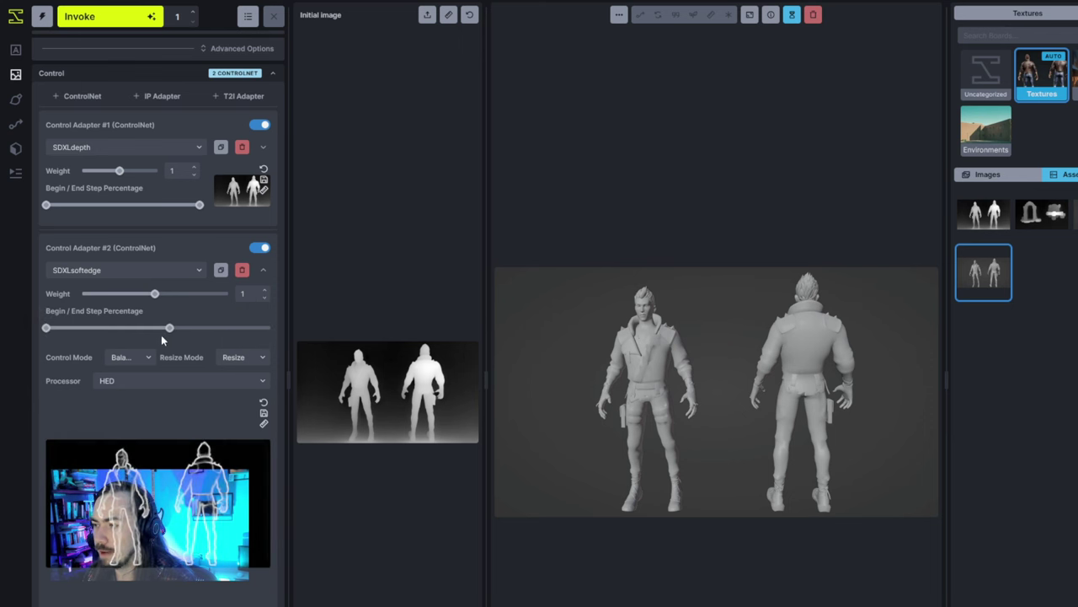
drag(174, 329, 186, 329)
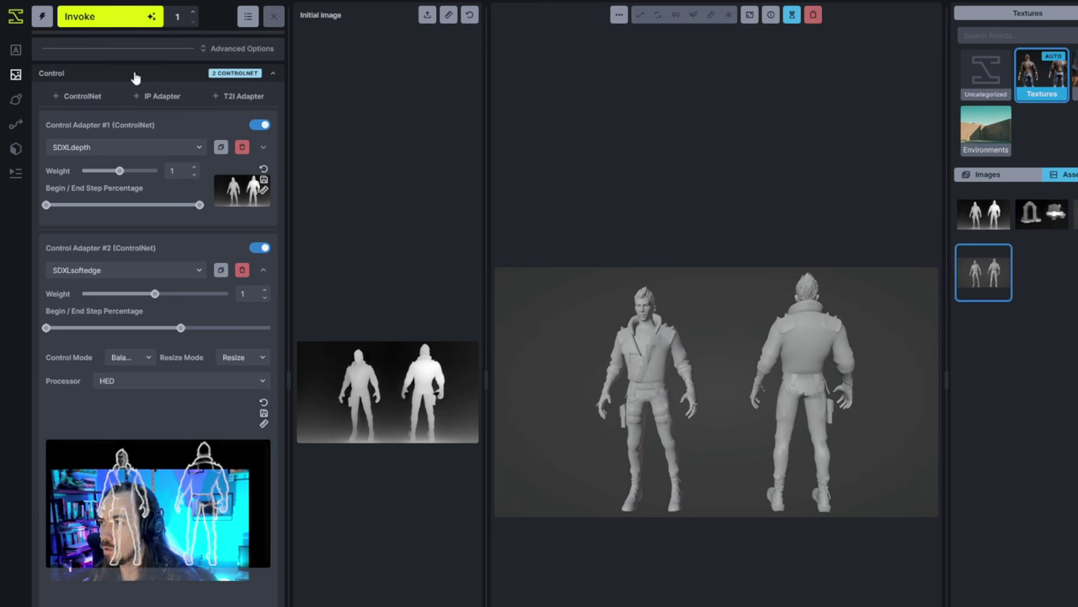
scroll(135, 77, up, 4)
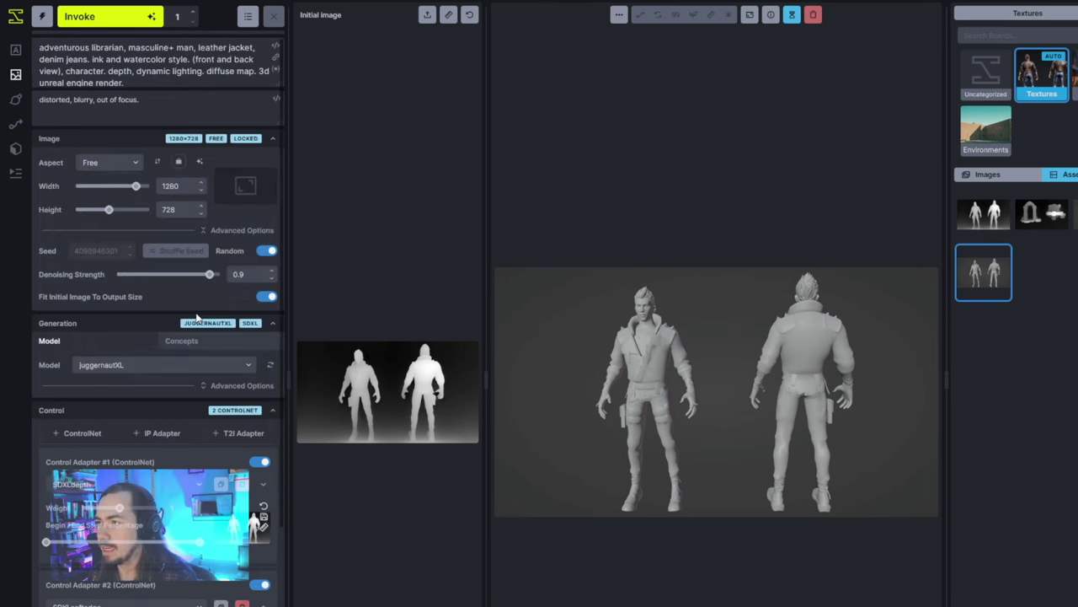
Queue a new front-and-back jacket render guided by both the SDXLdepth and SDXLsoftedge ControlNets.
click(125, 17)
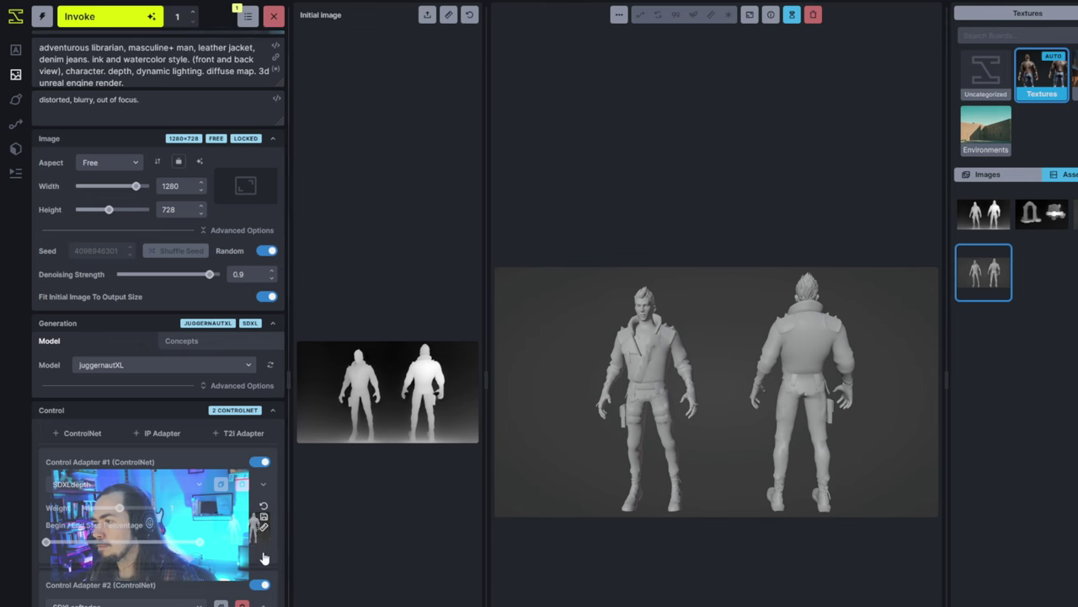
scroll(265, 553, down, 2)
scroll(265, 552, up, 2)
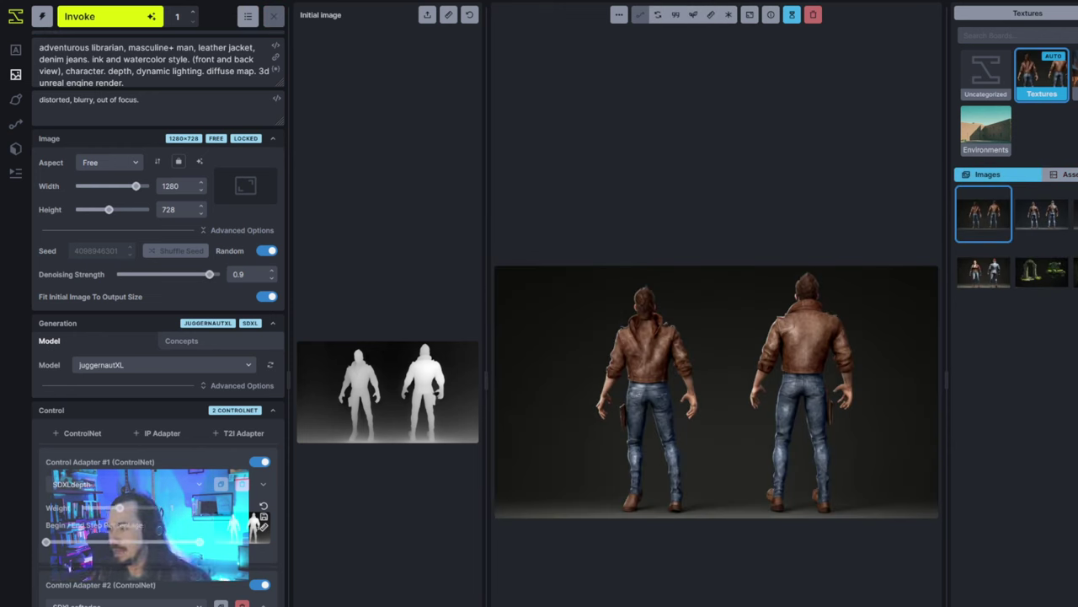
mouse_move(893, 396)
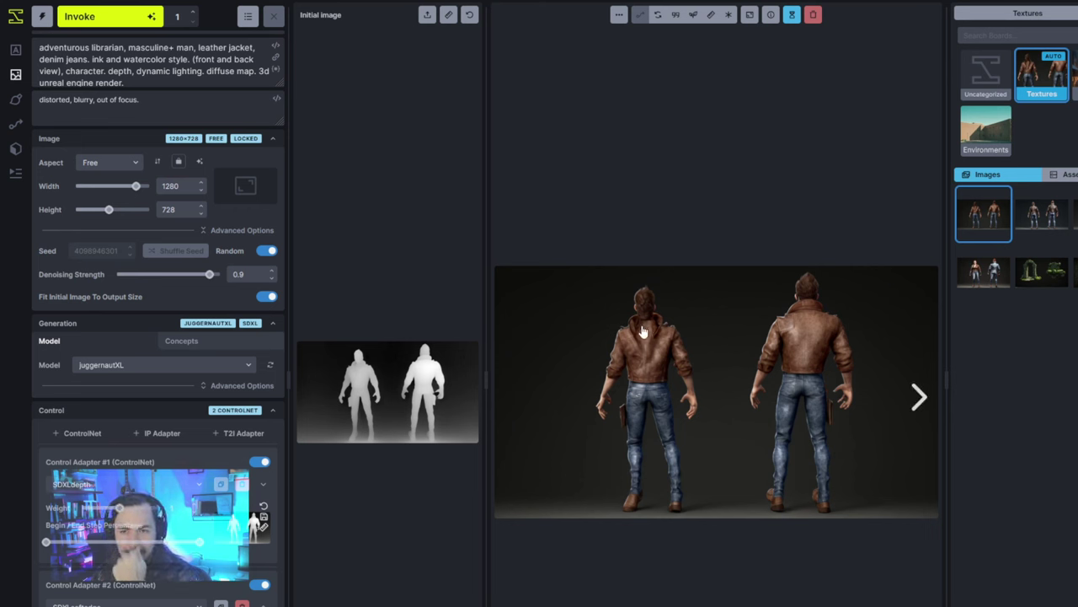
scroll(189, 596, down, 5)
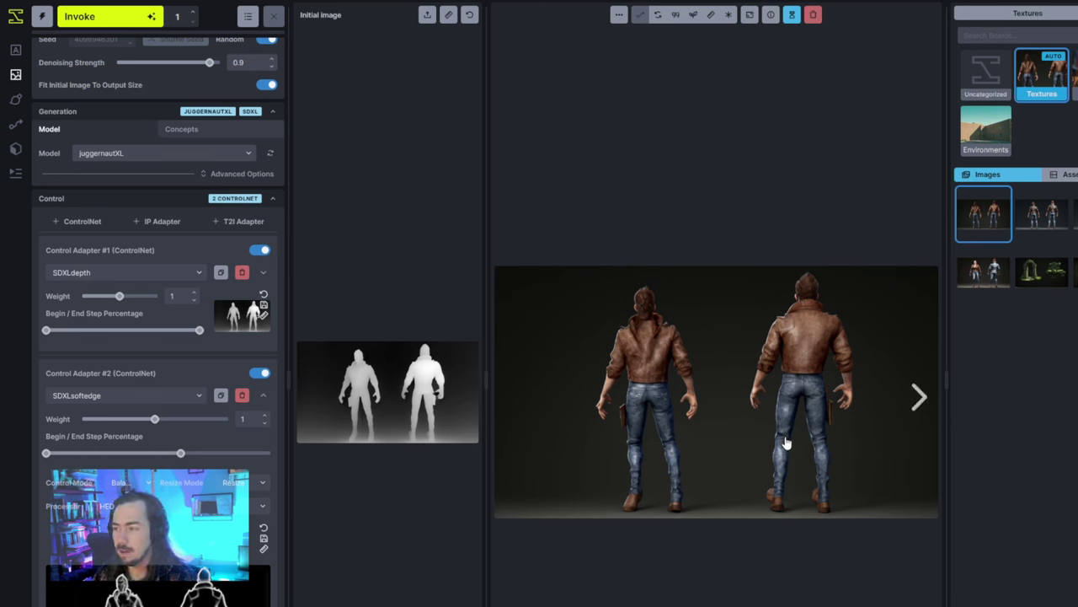
Switch Control Adapter #2 to the SDXLcanny model and queue a render with canny guidance.
click(131, 397)
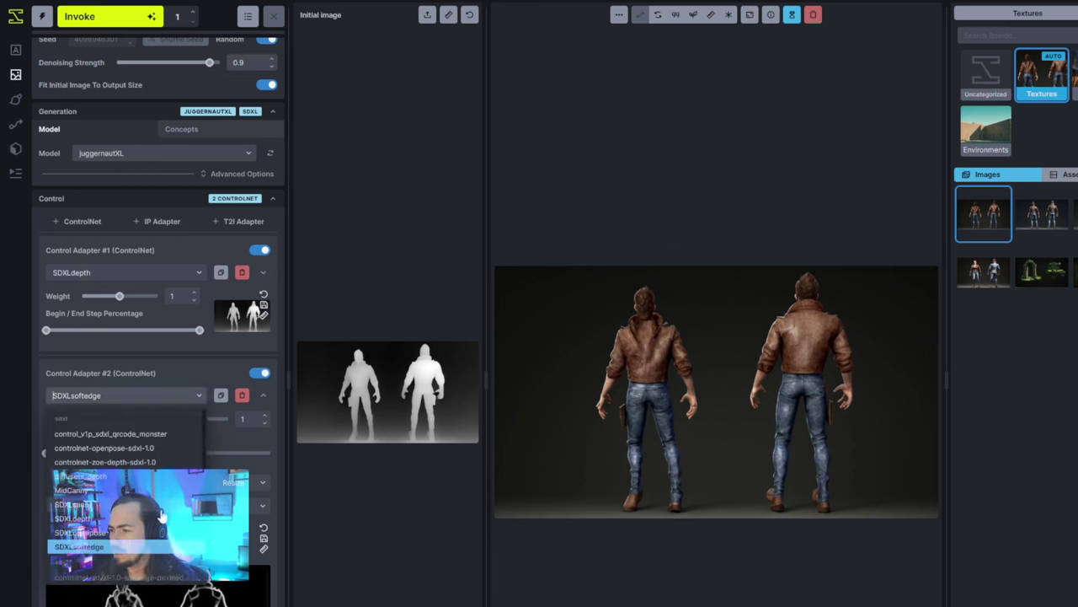
click(144, 505)
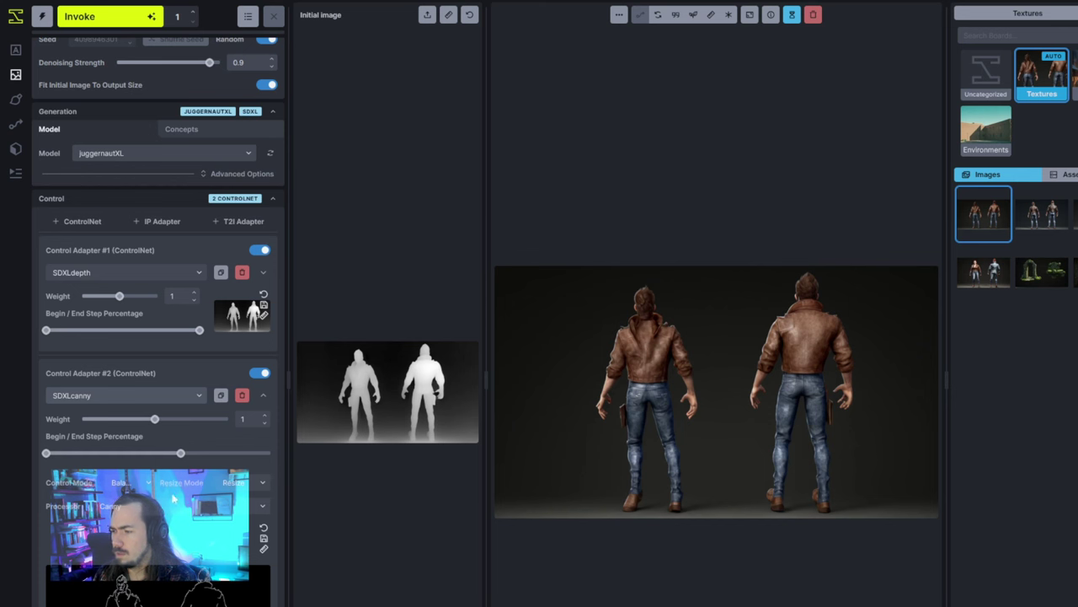
click(142, 24)
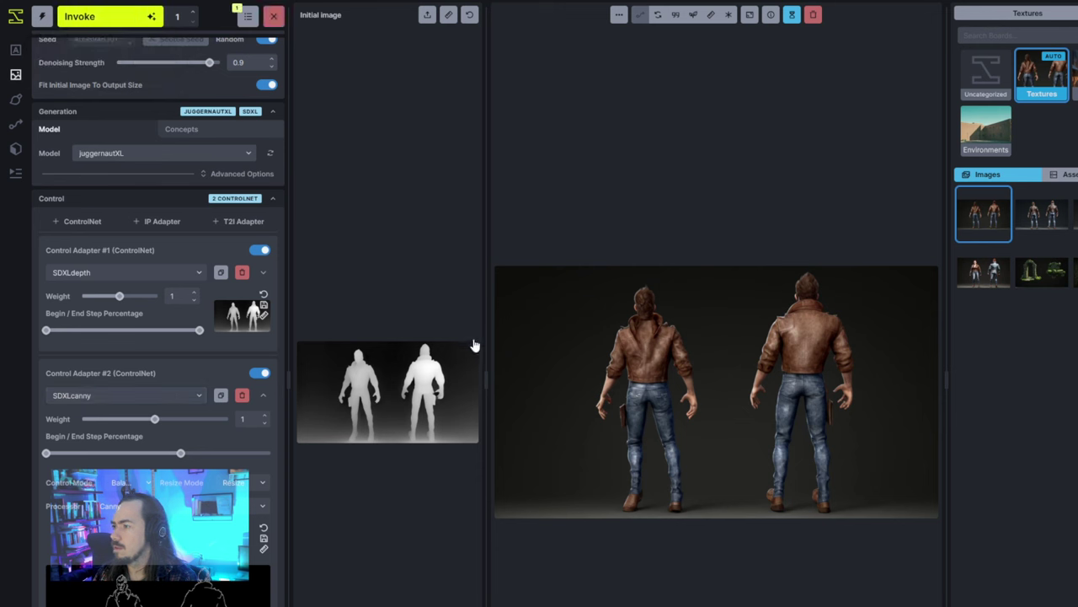
Check the 'front and back view' phrase in the prompt and queue another render.
scroll(251, 306, up, 3)
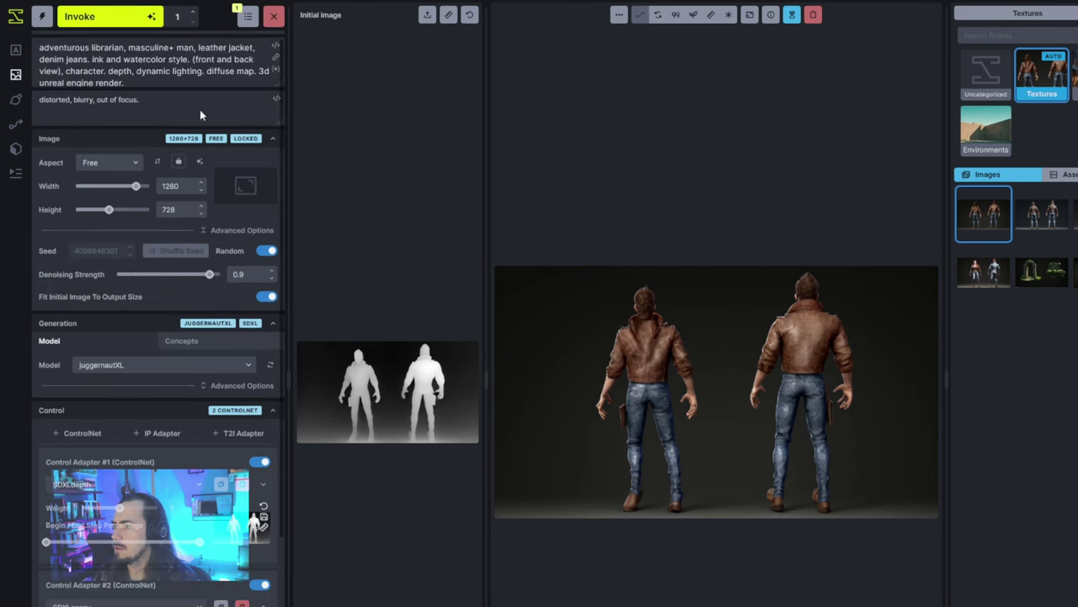
mouse_move(64, 70)
mouse_down()
mouse_move(64, 56)
mouse_move(189, 60)
mouse_up()
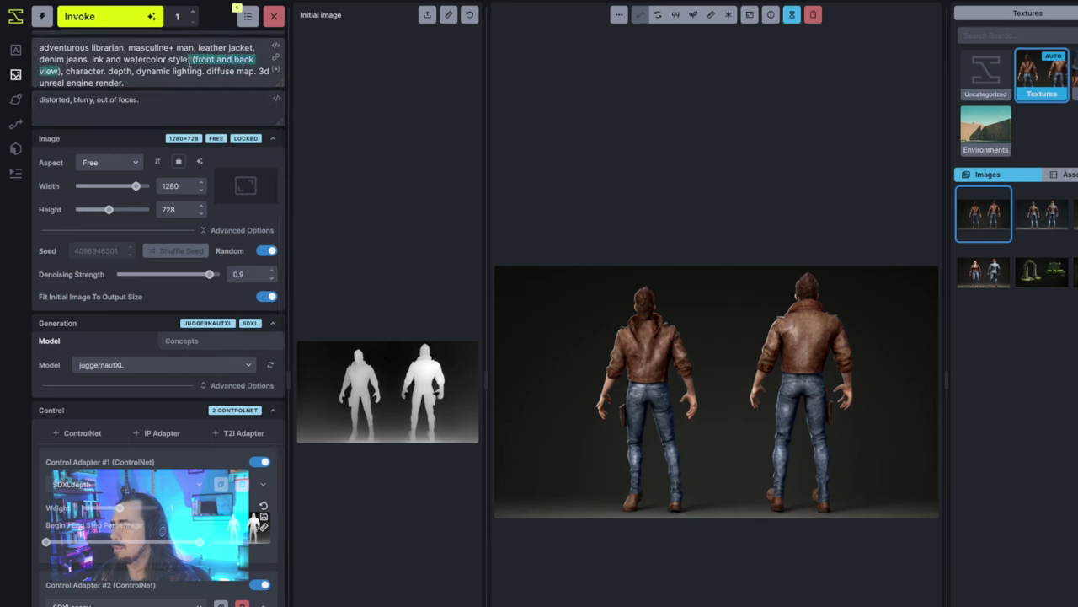
click(193, 59)
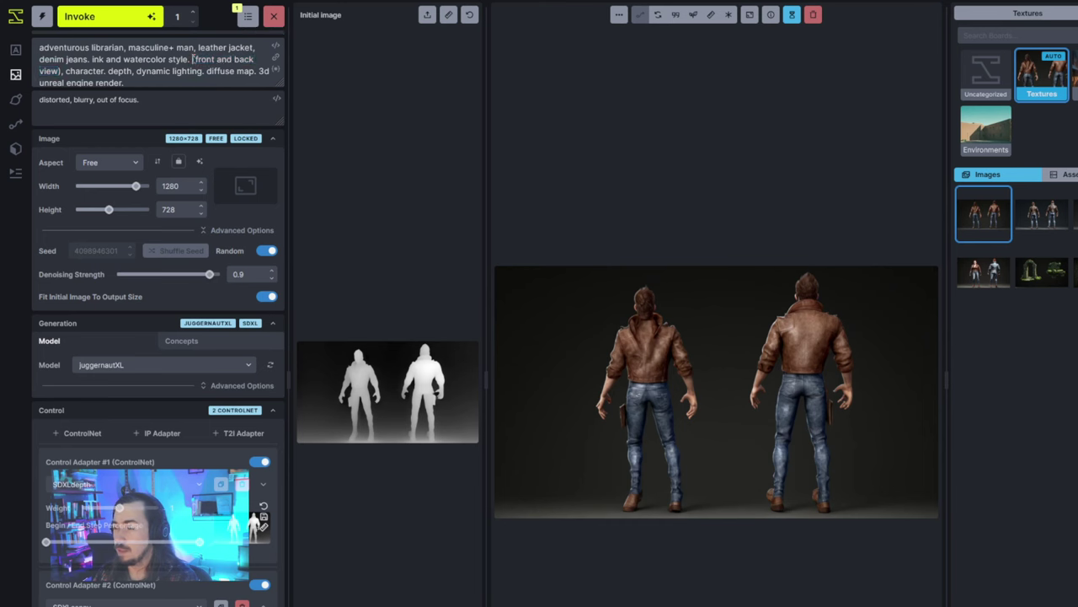
key(ctrl+Return)
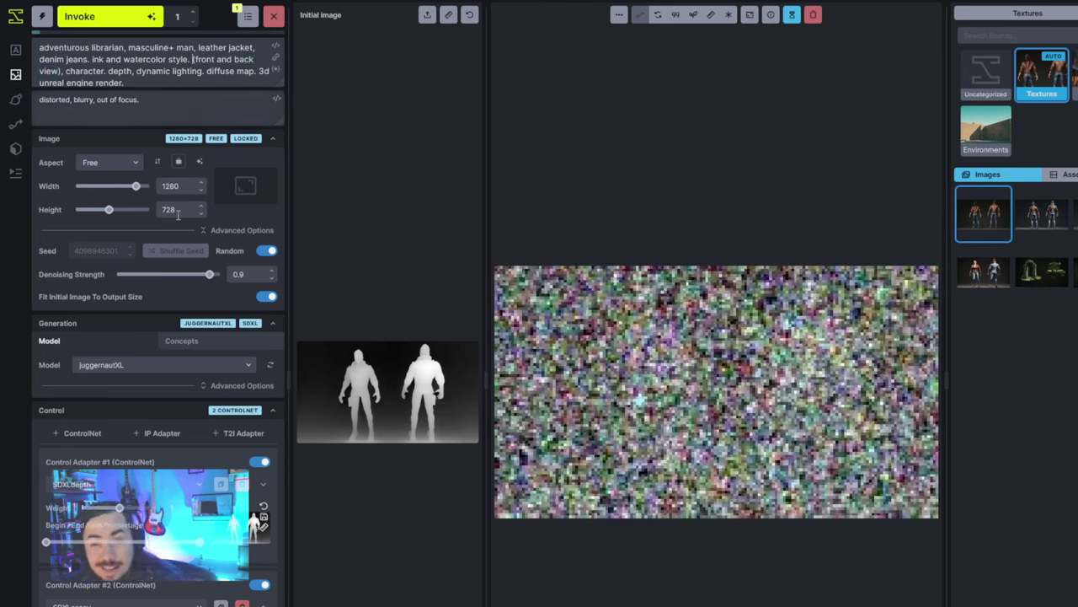
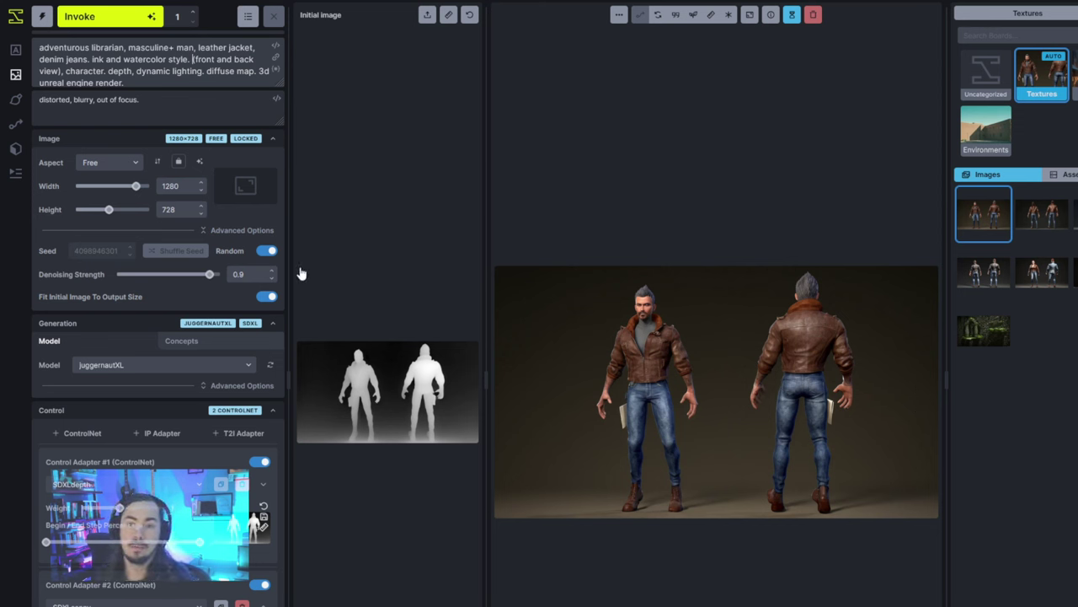
Leave the 1280×728 image generation view for the workflow editor showing the Tiled Upscaling (Beta) graph.
double_click(169, 209)
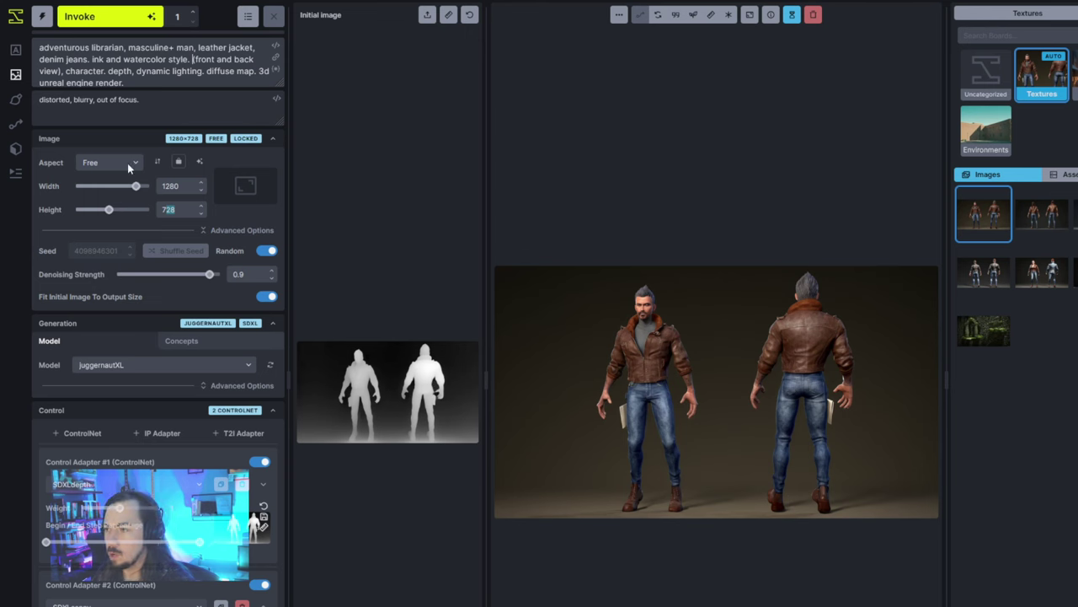
click(20, 128)
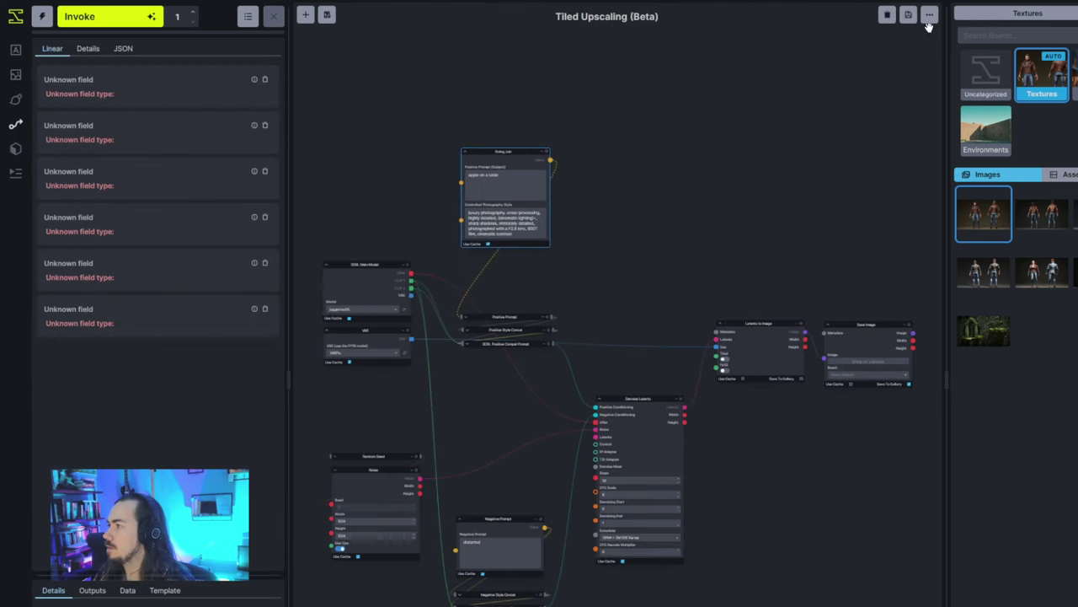
Replace the Tiled Upscaling (Beta) graph with a new empty workflow and accept the confirmation.
click(929, 17)
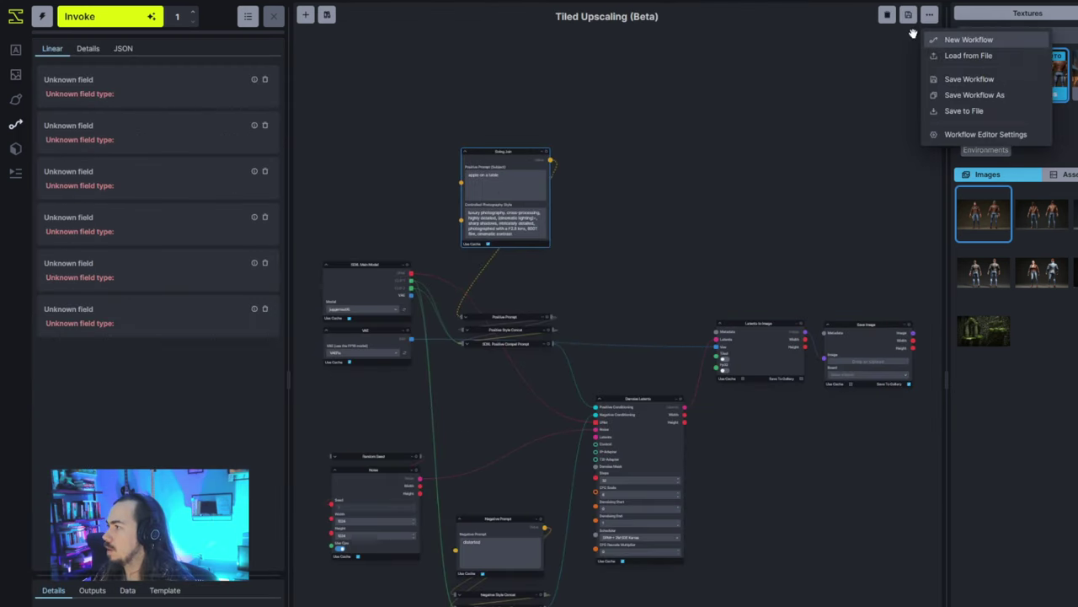
click(979, 42)
click(703, 417)
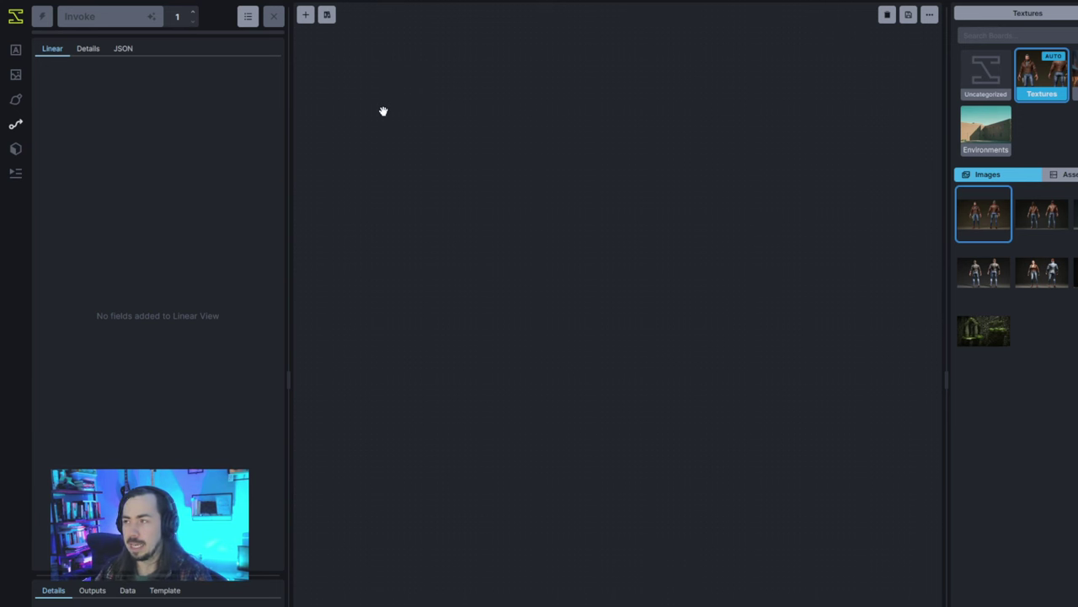
Load the default SDXL Text to Image workflow from the Library.
click(327, 15)
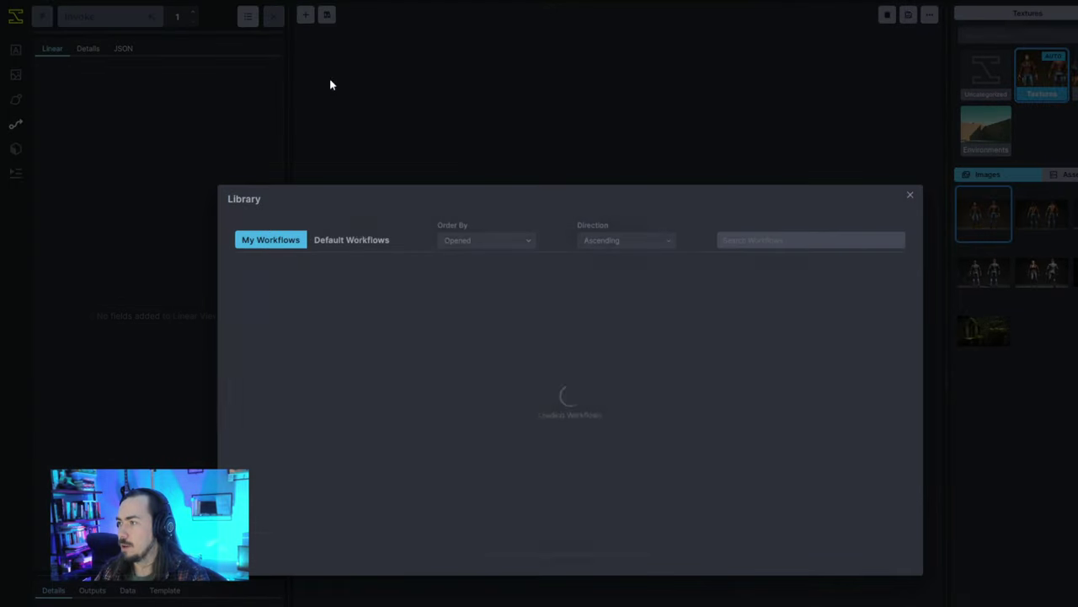
click(362, 238)
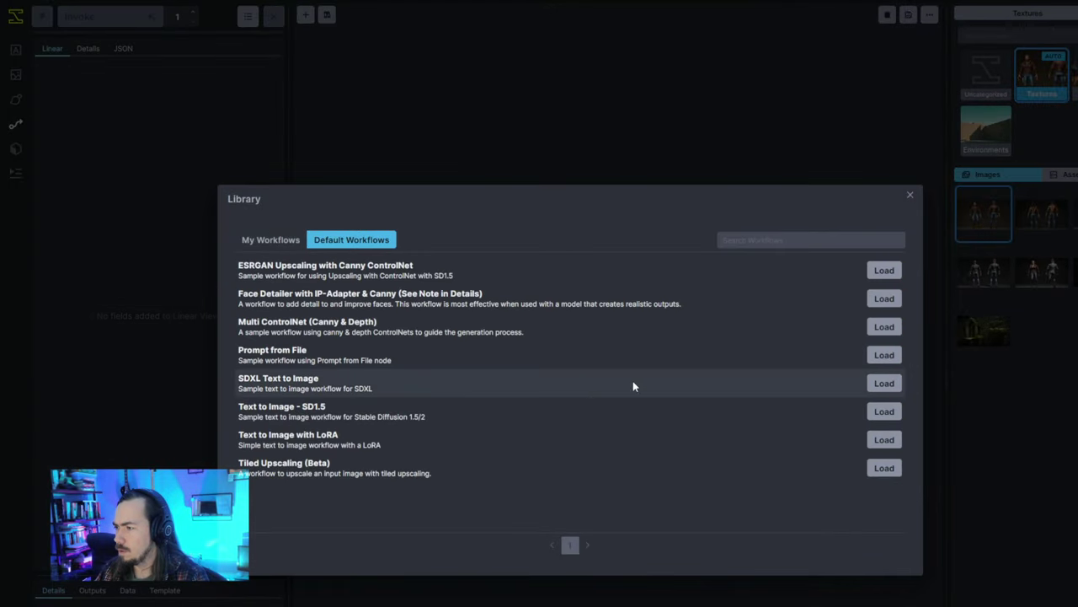
click(885, 384)
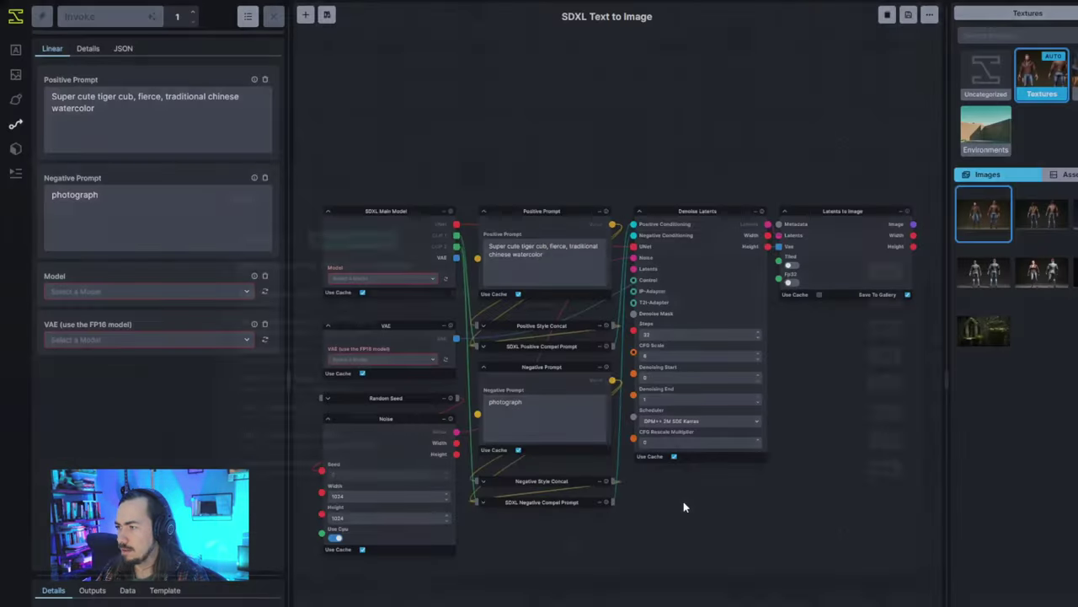
click(498, 173)
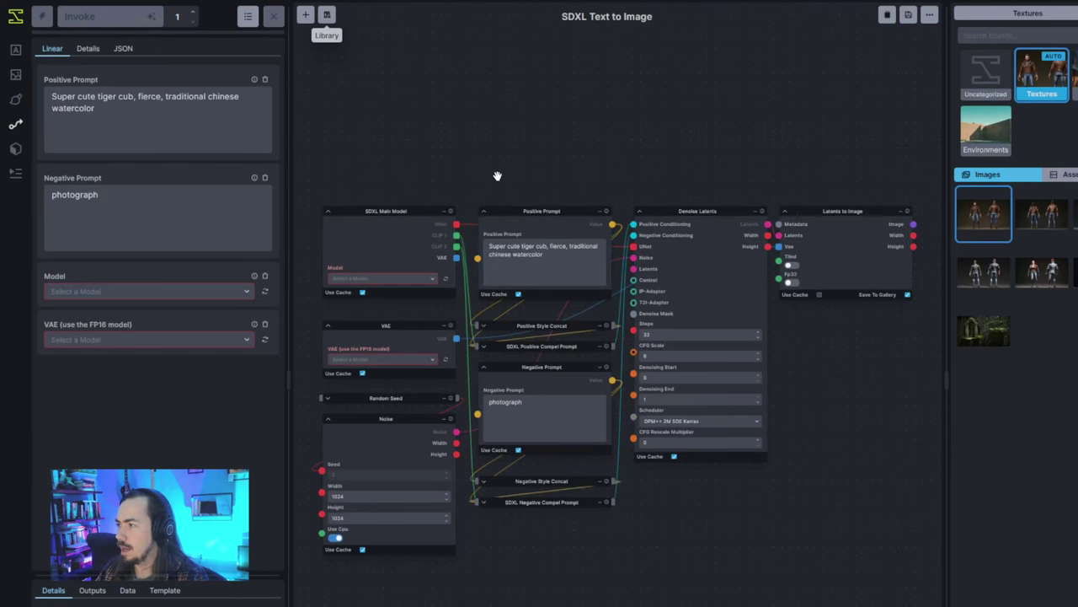
drag(498, 173, 531, 169)
Clear all text from both the positive and negative prompts.
click(169, 129)
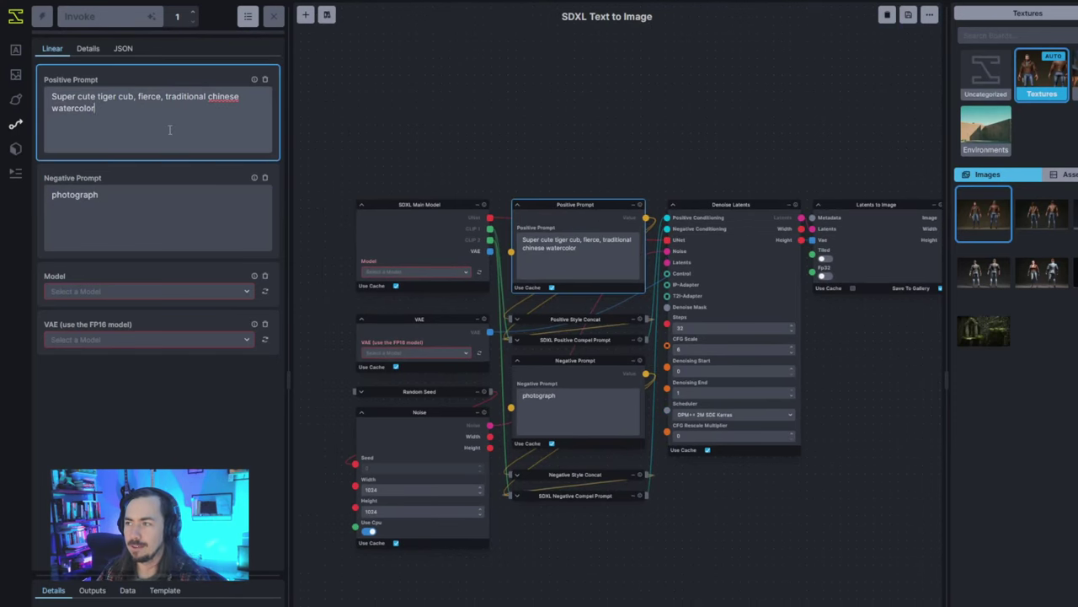
click(136, 187)
triple_click(135, 101)
key(BackSpace)
triple_click(136, 189)
key(BackSpace)
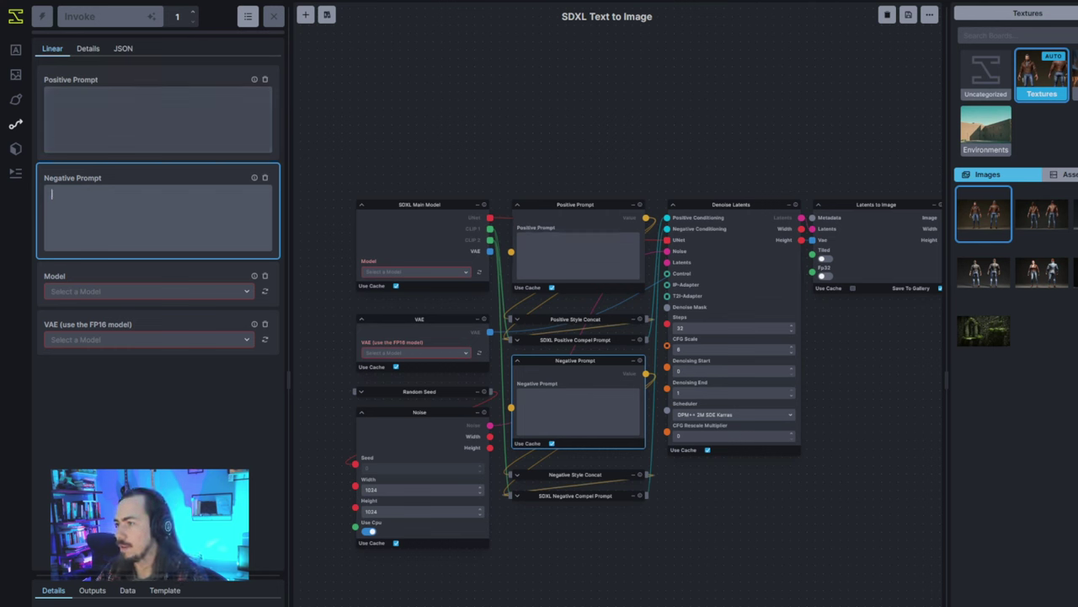
Remove the Positive Prompt, Negative Prompt and VAE fields from the Linear view.
click(265, 79)
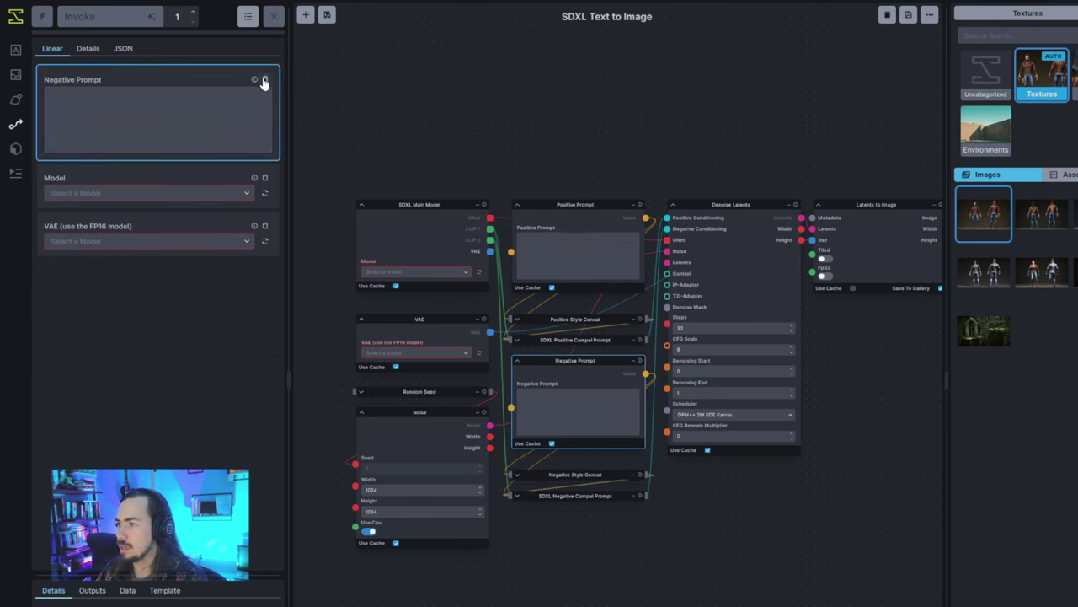
click(265, 79)
click(265, 79)
click(265, 81)
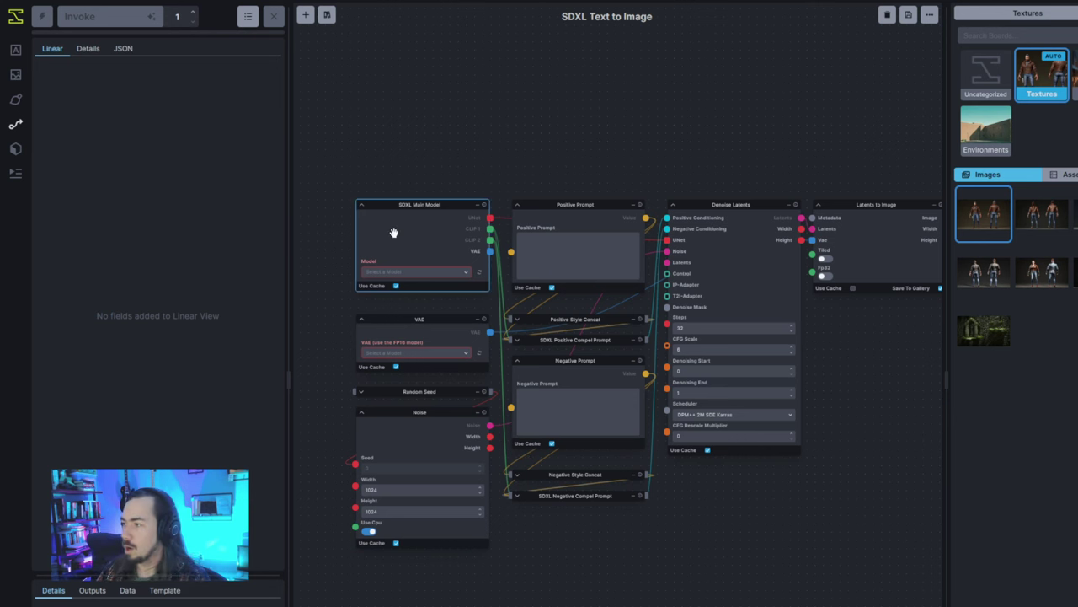
Pick juggernautXL as the SDXL main model and VAEFix as the VAE.
click(426, 272)
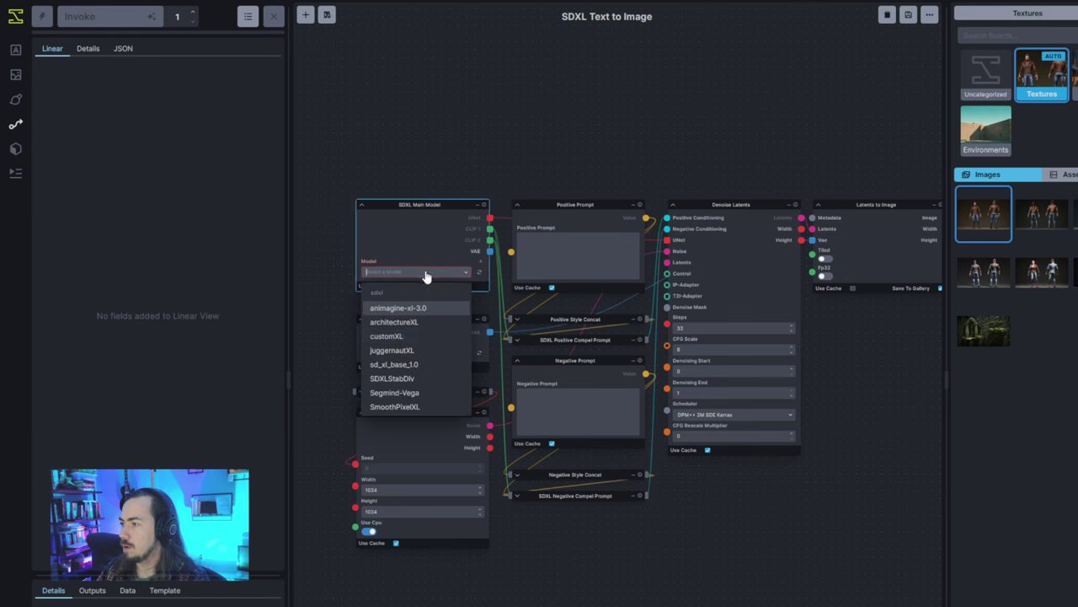
click(409, 349)
click(410, 353)
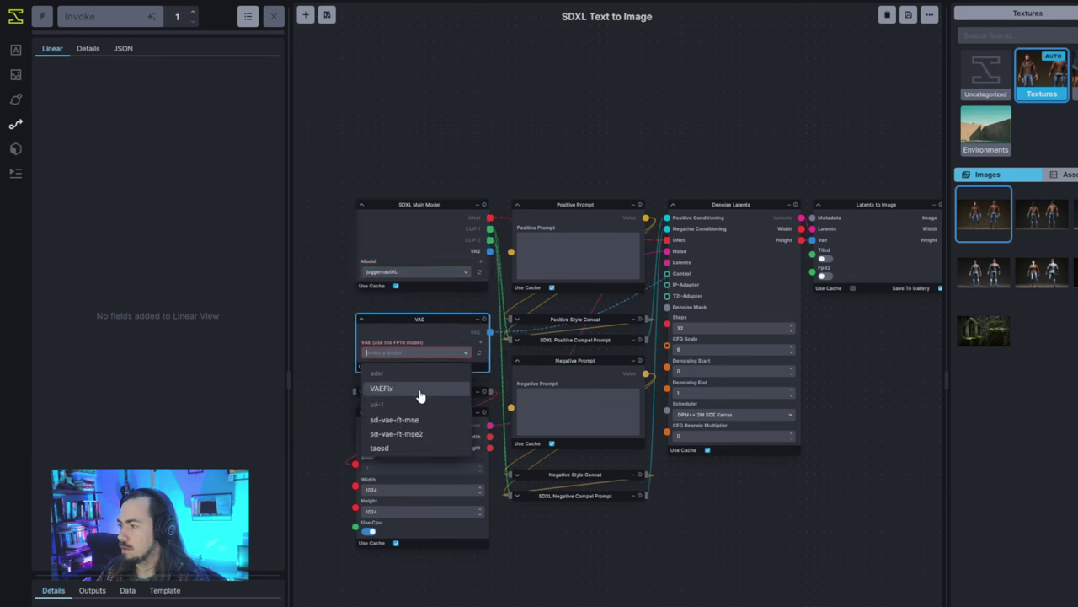
click(408, 396)
drag(801, 511, 732, 567)
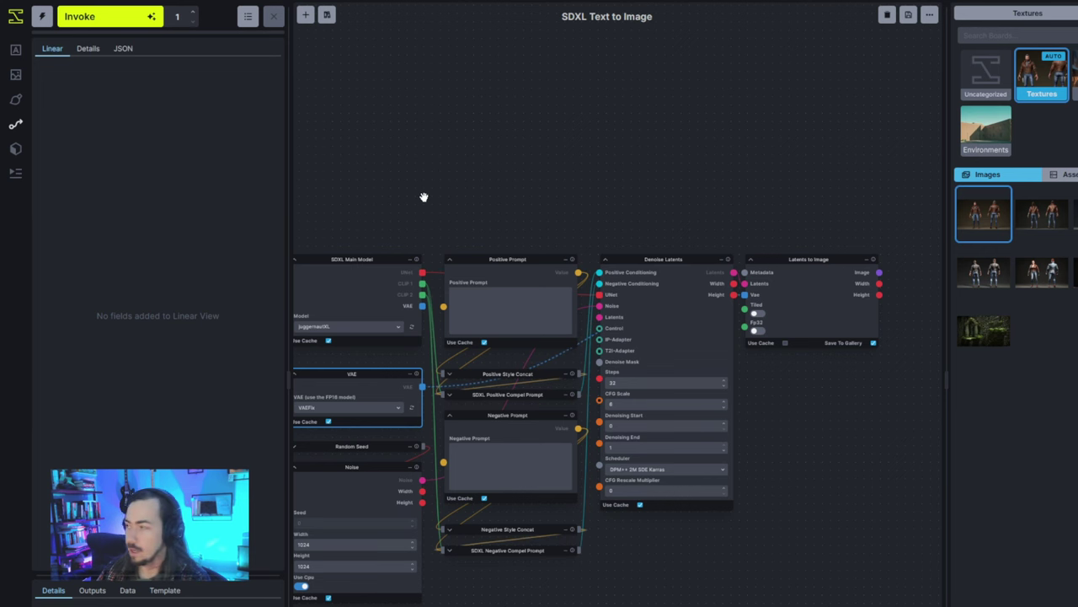
Zoom out and move the selected Denoise Latents and Latents to Image nodes far right.
scroll(641, 185, up, 2)
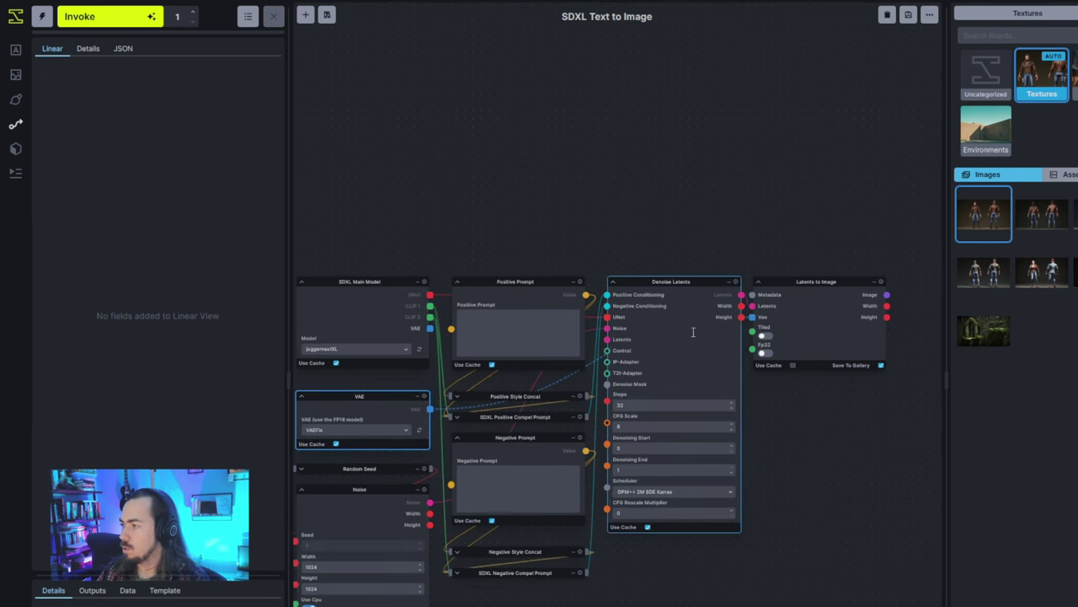
scroll(791, 433, down, 3)
scroll(785, 434, up, 1)
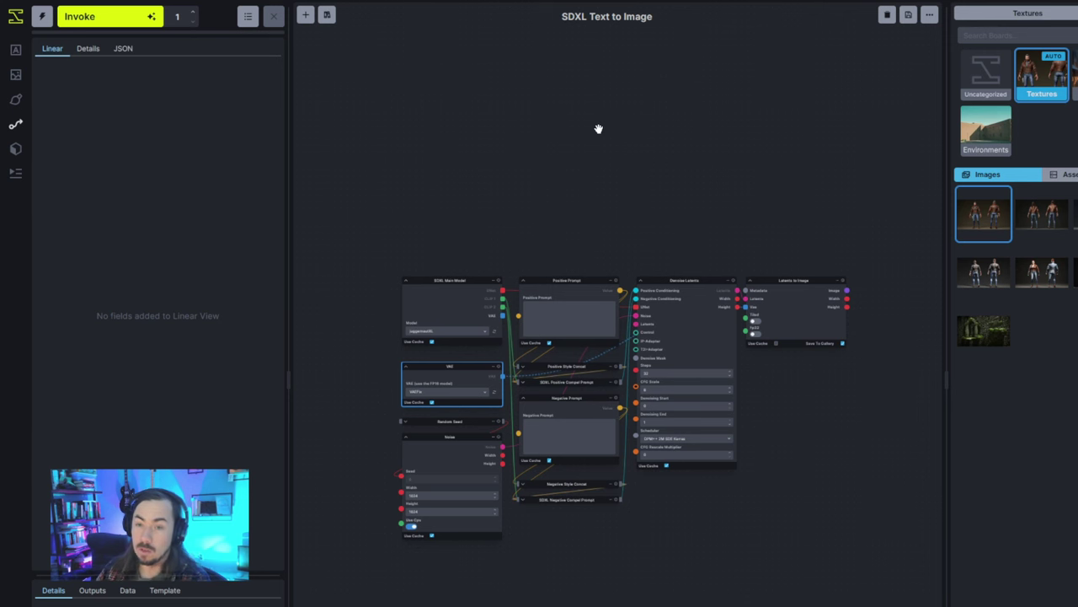
scroll(603, 140, down, 2)
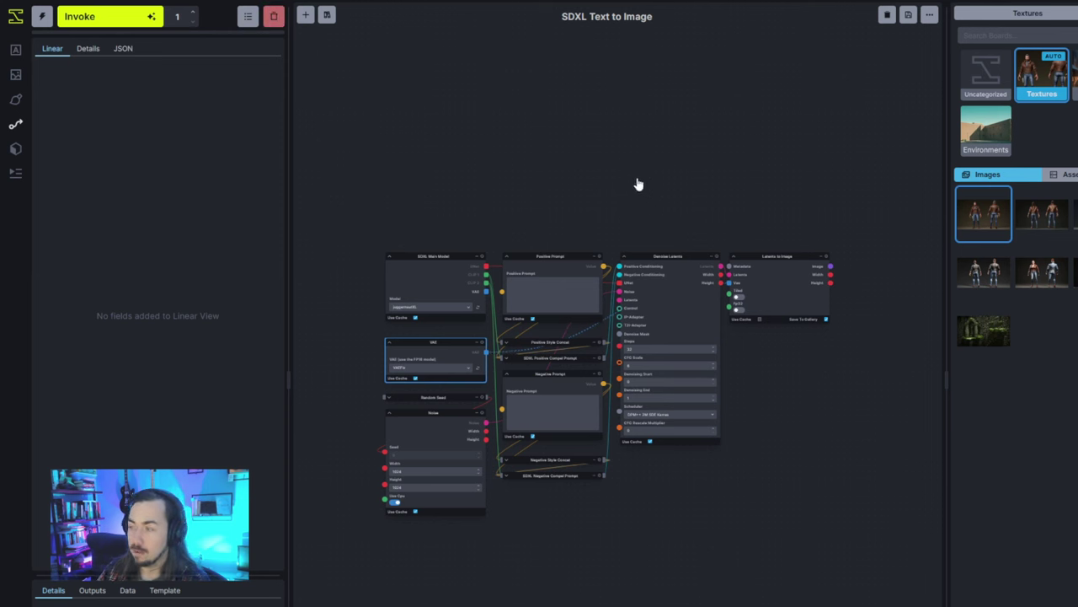
drag(638, 179, 913, 452)
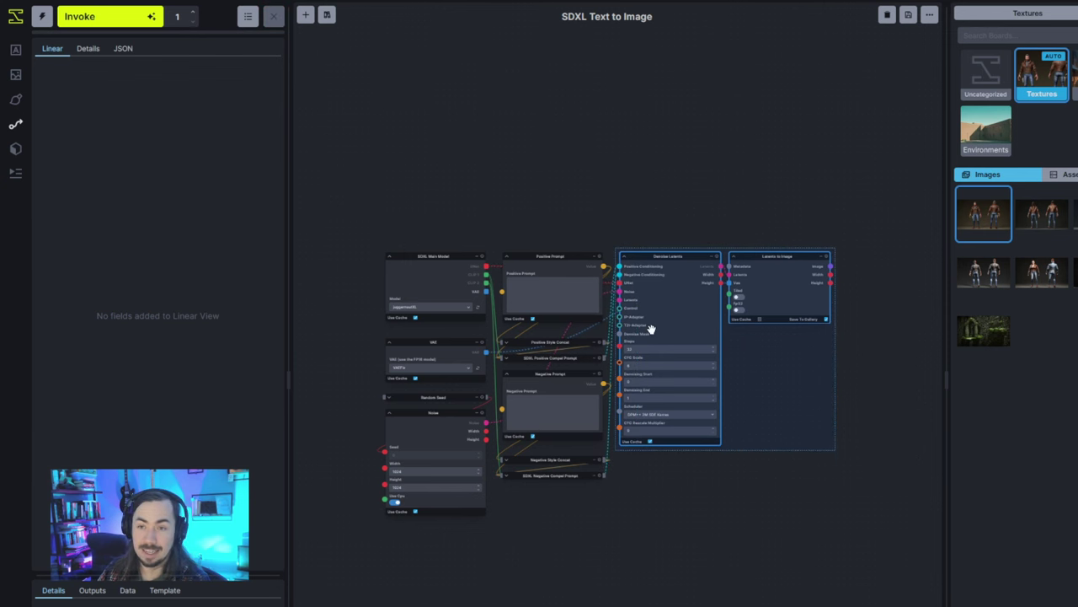
drag(751, 311, 749, 455)
drag(769, 347, 824, 276)
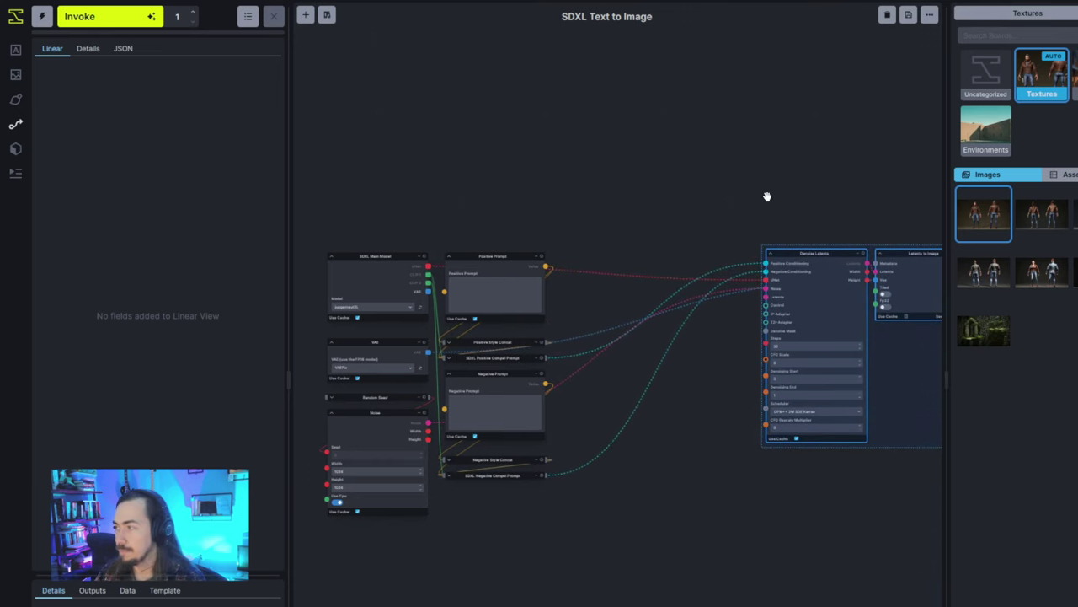
drag(766, 197, 657, 208)
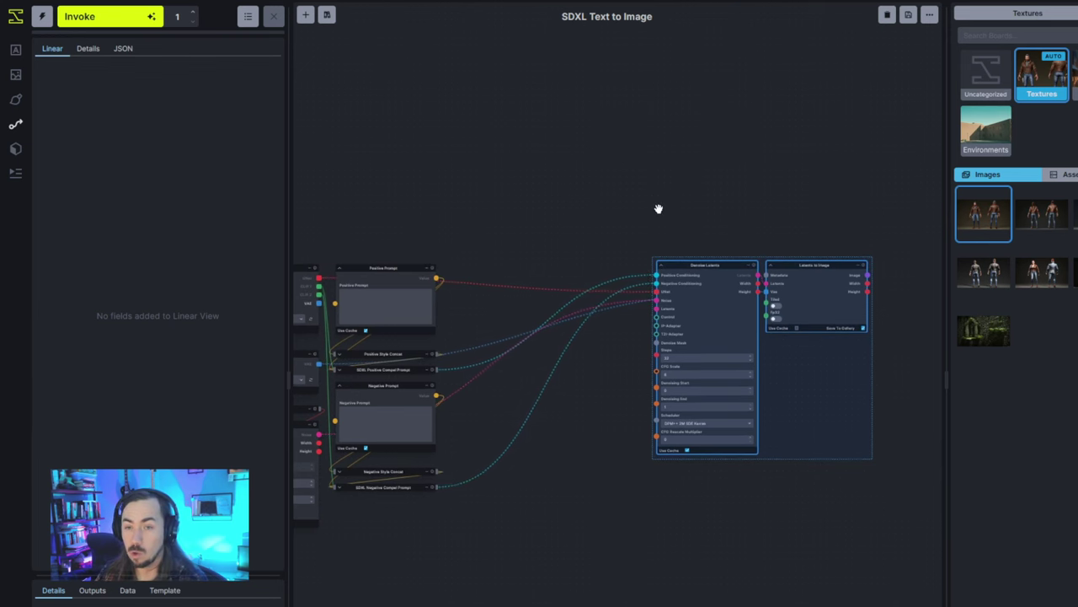
drag(715, 316, 576, 124)
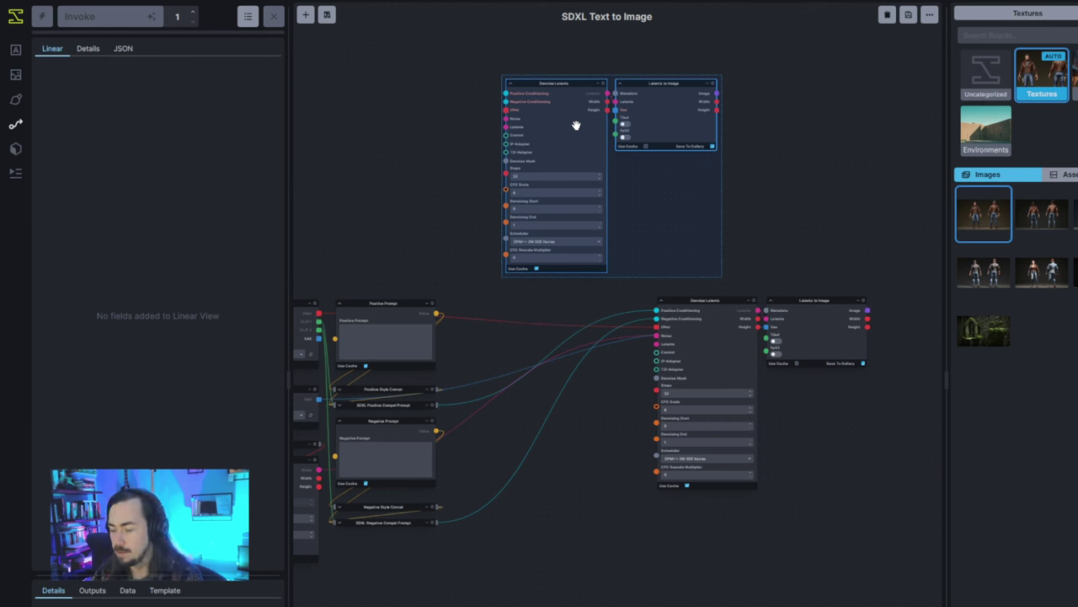
Delete the accidental duplicate copies of the two nodes and reframe the graph.
key(Delete)
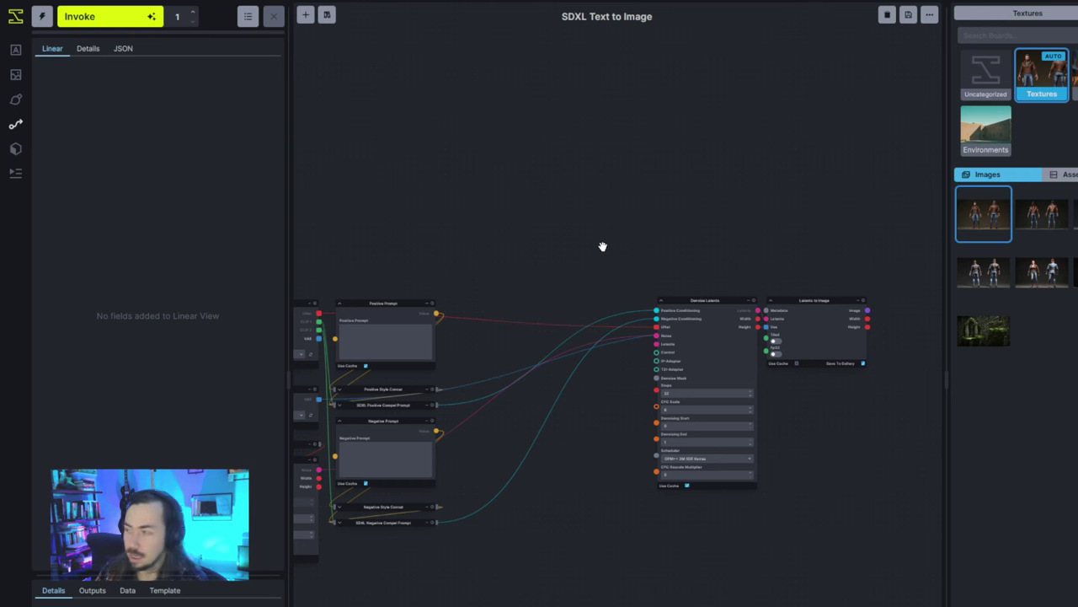
drag(571, 268, 723, 236)
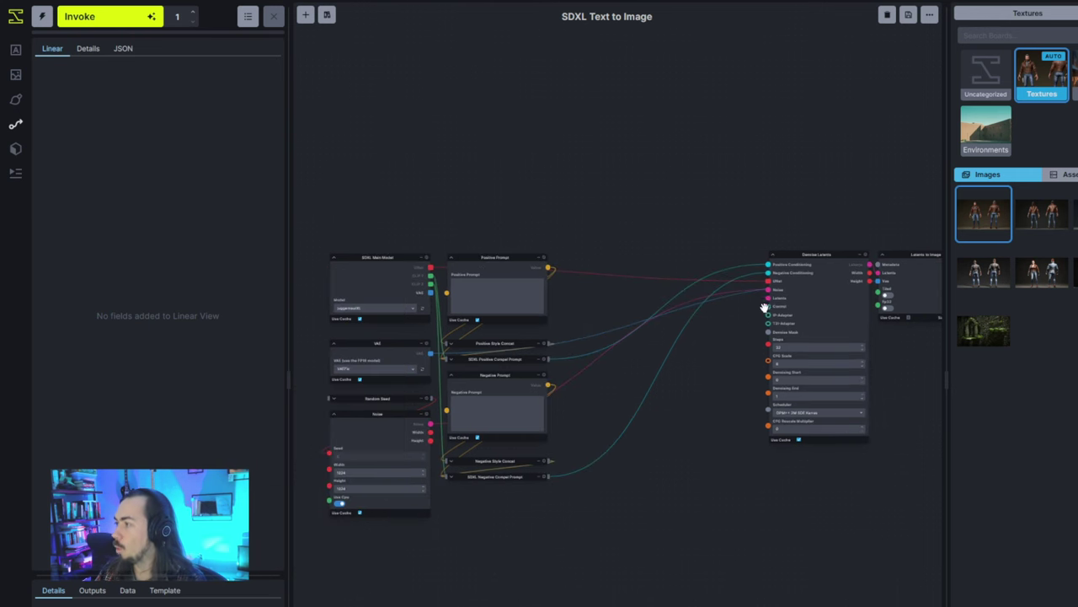
scroll(734, 361, up, 1)
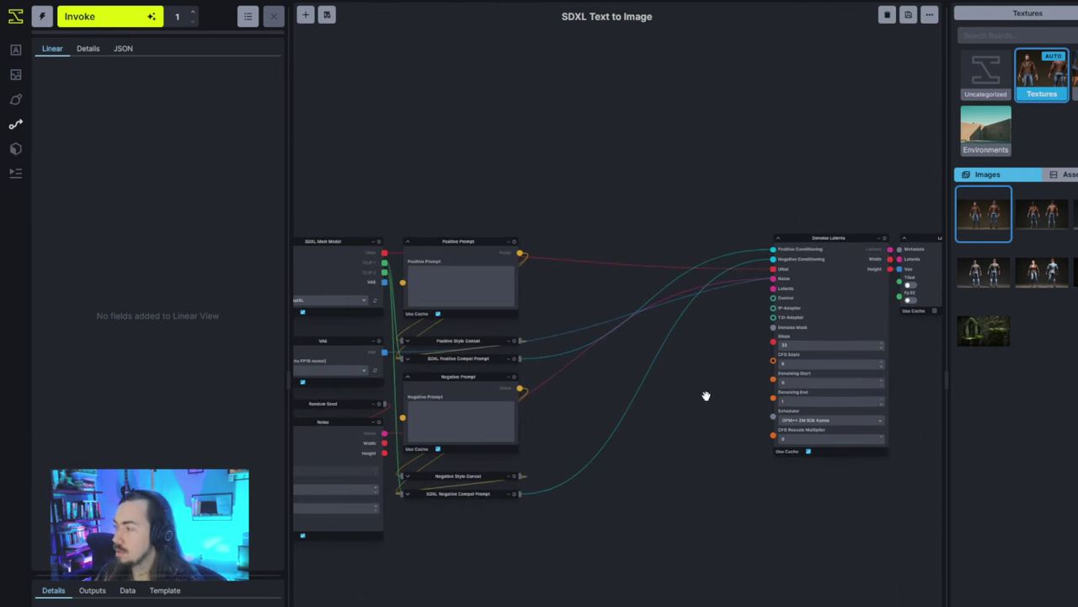
drag(723, 386, 733, 339)
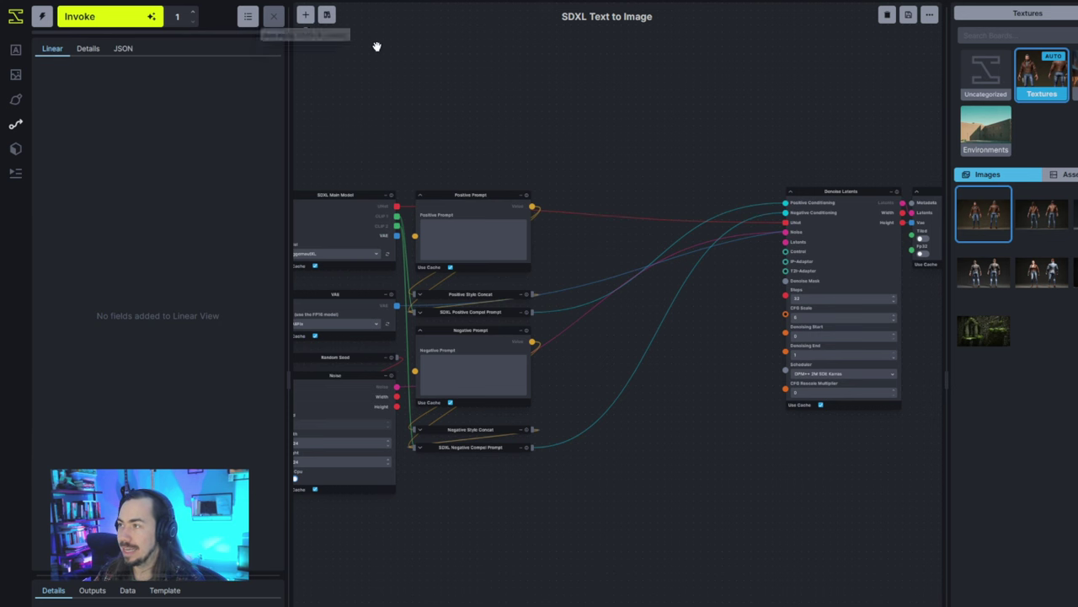
Add a Collect node and wire its Collection output into Denoise Latents' Control input.
key(shift+a)
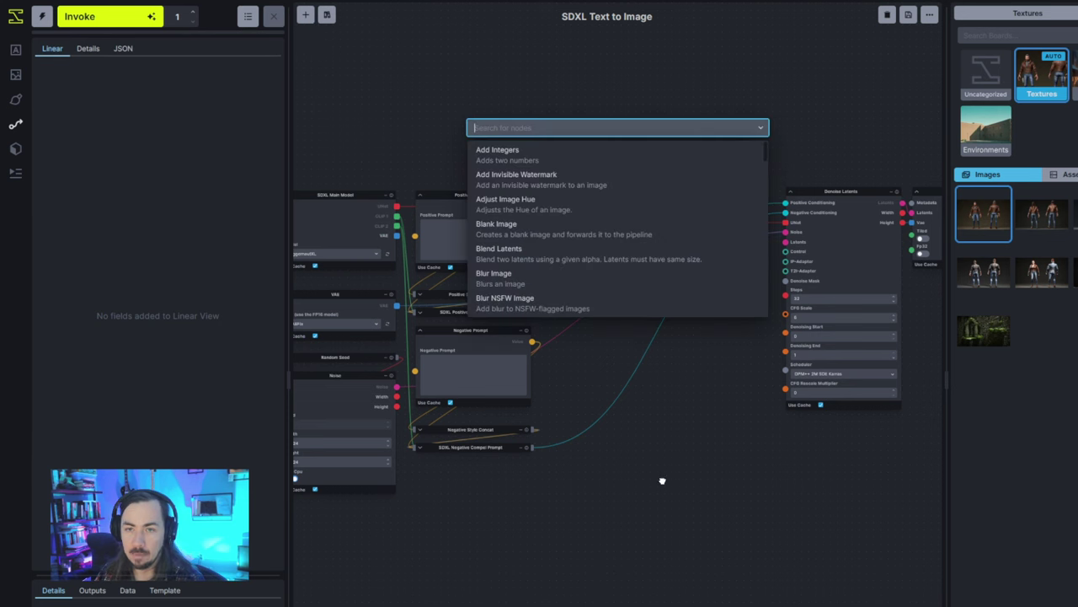
key(Escape)
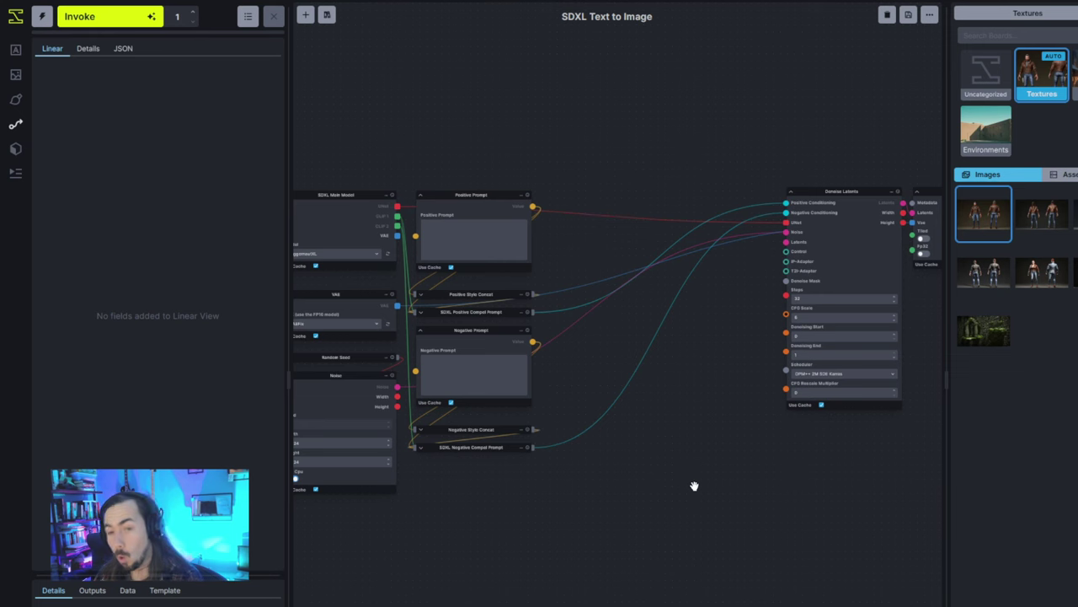
scroll(696, 474, right, 2)
click(749, 246)
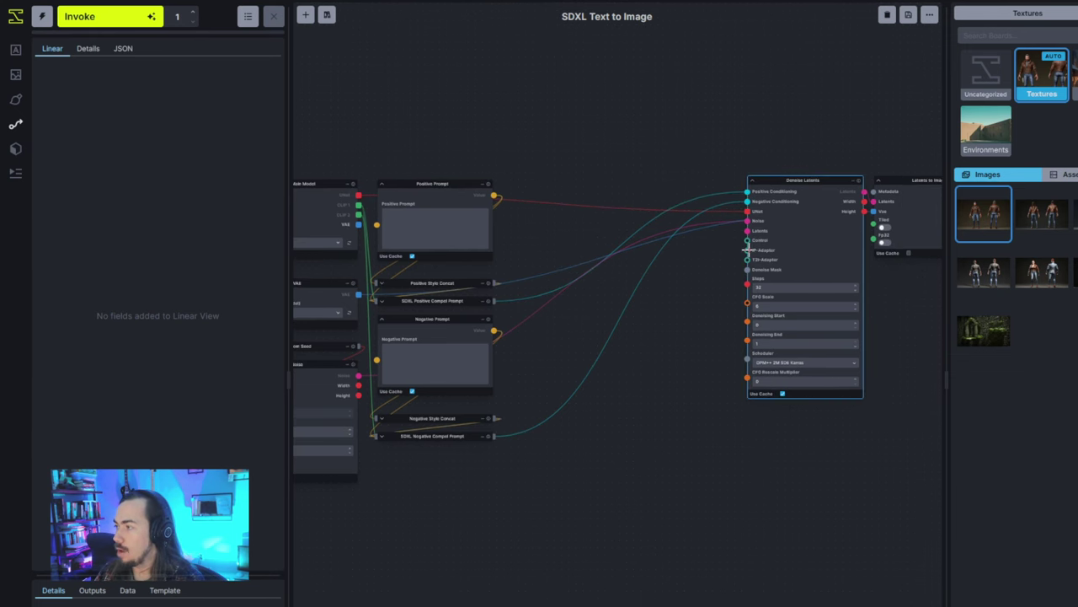
drag(747, 248, 571, 556)
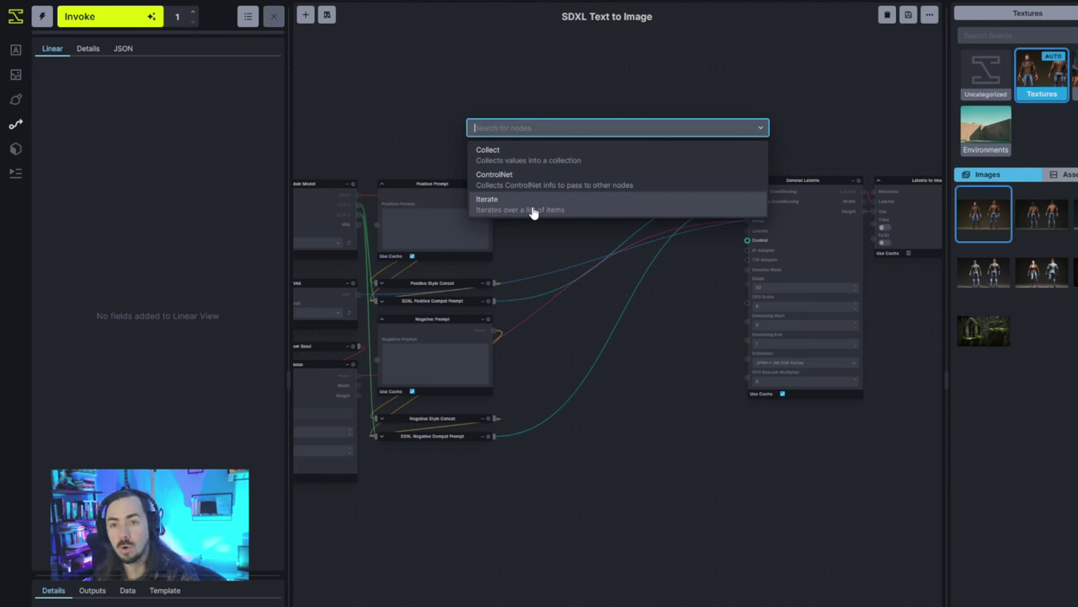
click(540, 161)
drag(623, 561, 601, 497)
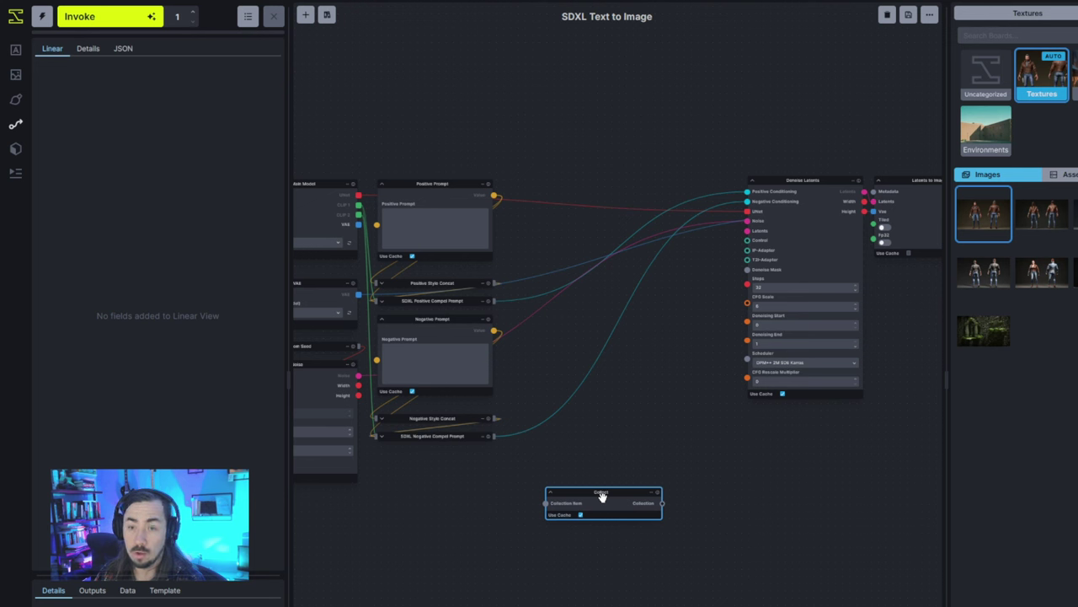
drag(661, 503, 747, 241)
drag(572, 513, 476, 494)
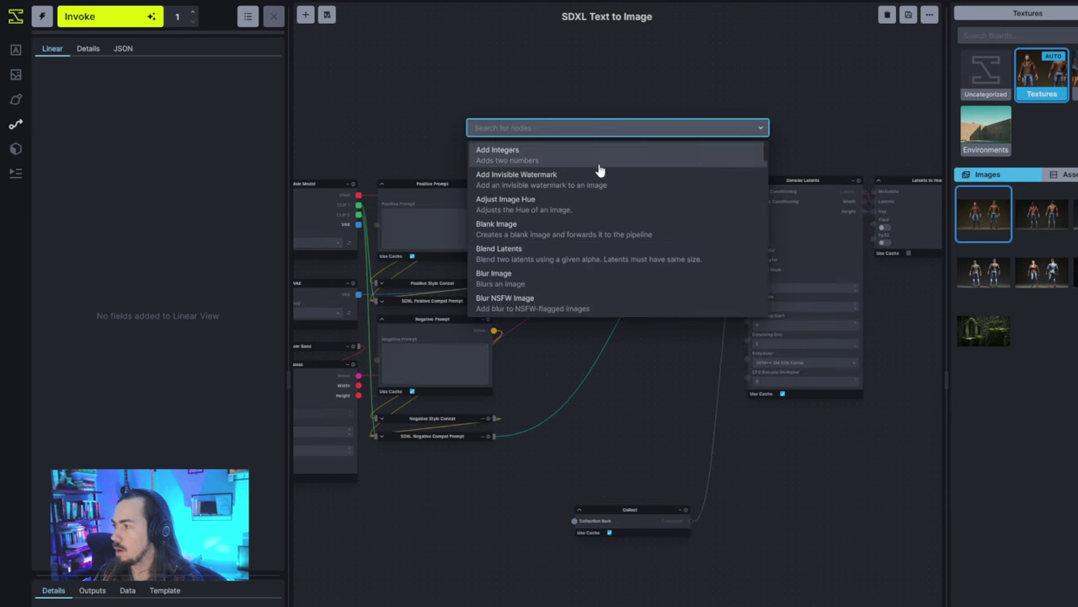
text(control)
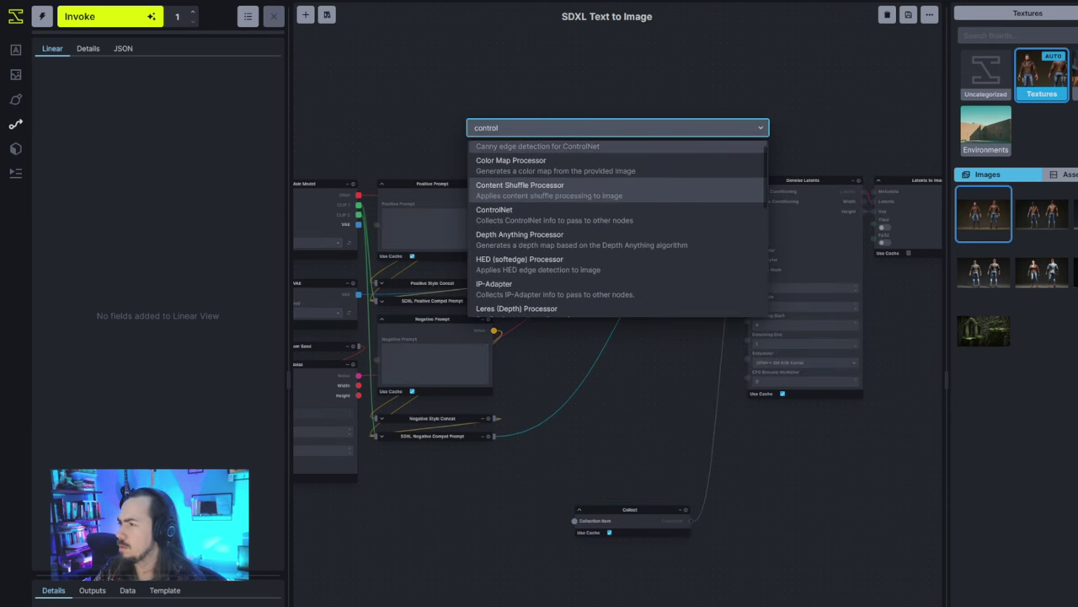
Add a ControlNet node, duplicate it, and connect both ControlNets to the Collect node.
click(580, 221)
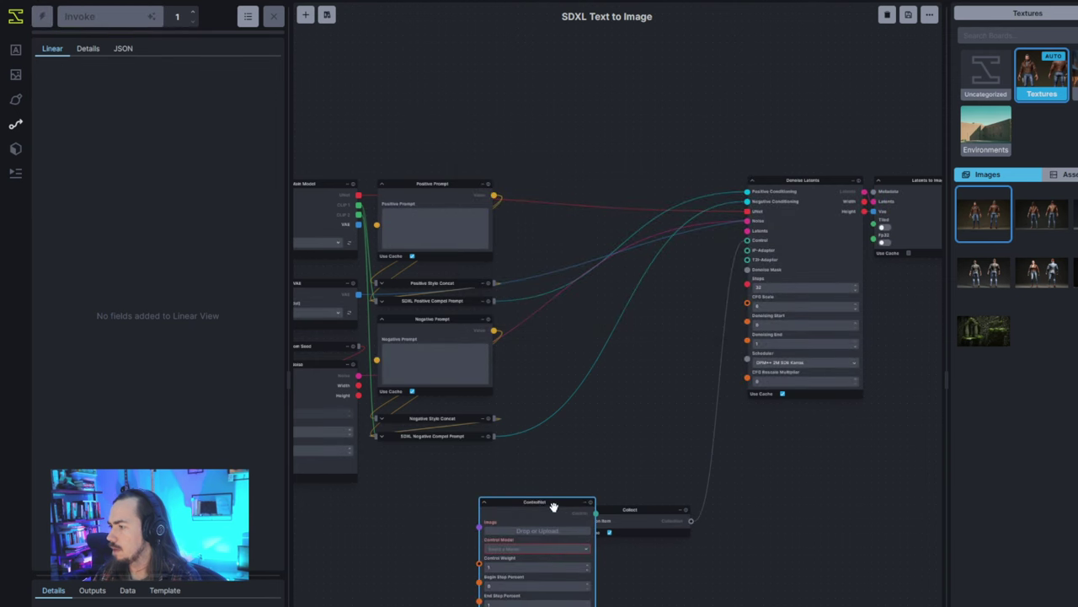
drag(558, 504, 520, 488)
key(ctrl+c)
key(ctrl+v)
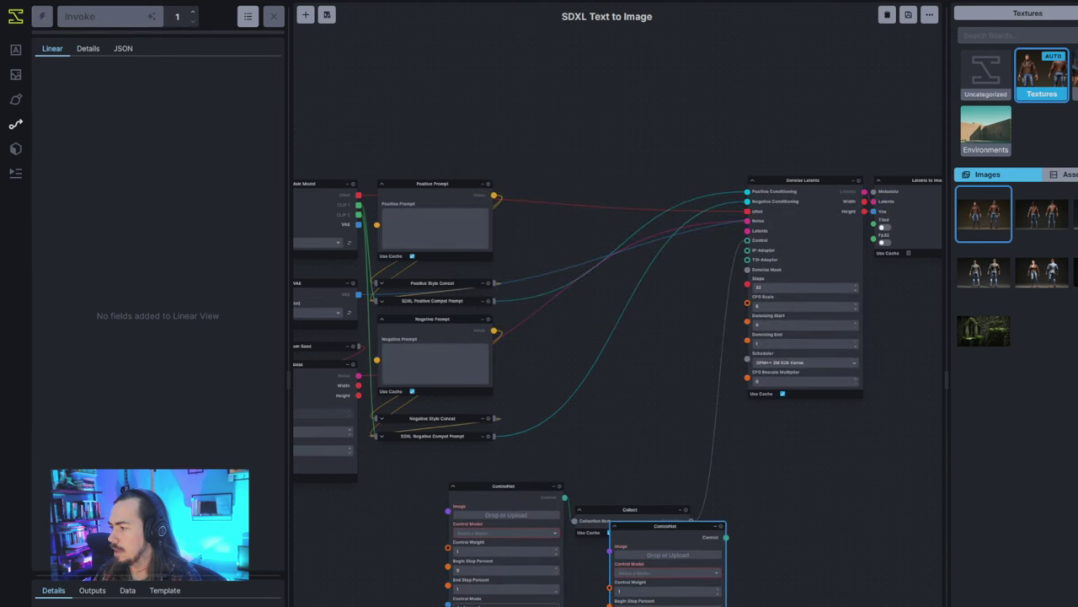
scroll(623, 571, down, 5)
drag(707, 405, 526, 537)
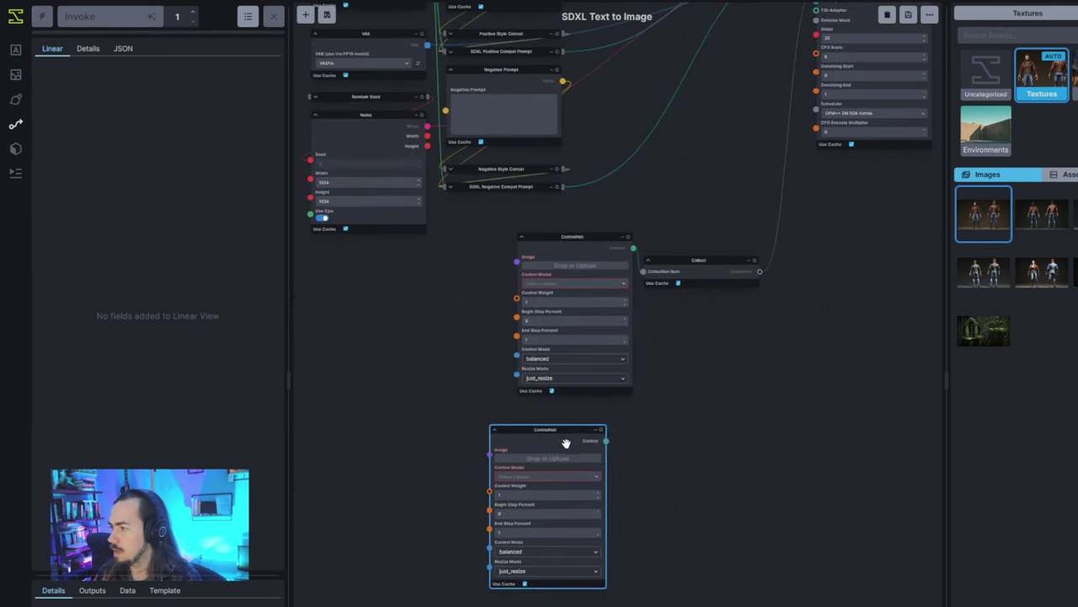
drag(606, 439, 640, 271)
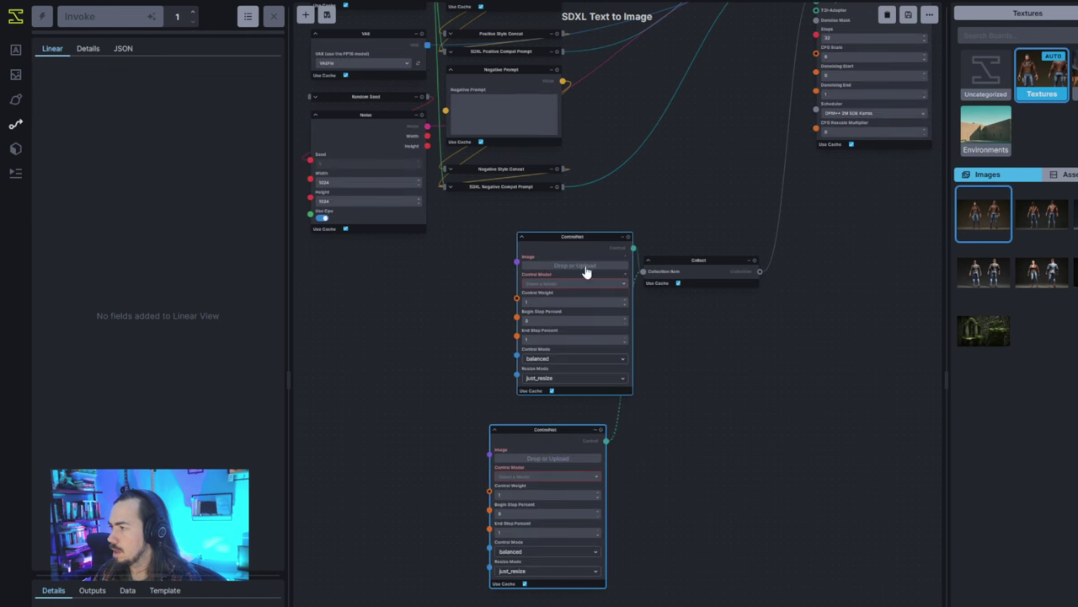
drag(584, 243, 556, 256)
Feed the upper ControlNet from a Depth Anything Processor, model size base, resolution 1024.
click(760, 394)
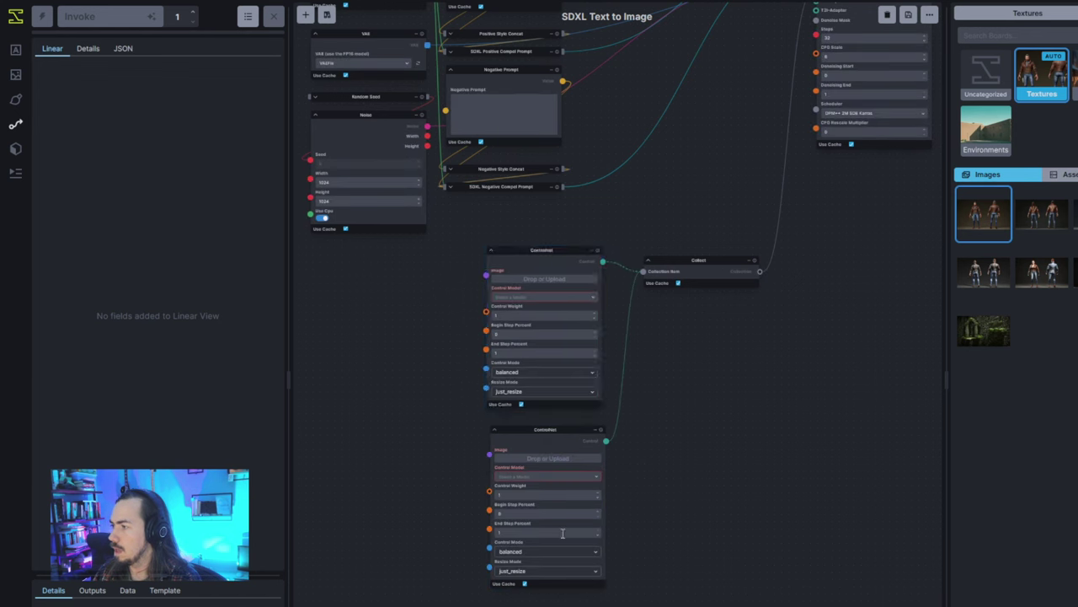
drag(489, 274, 422, 544)
text(pro)
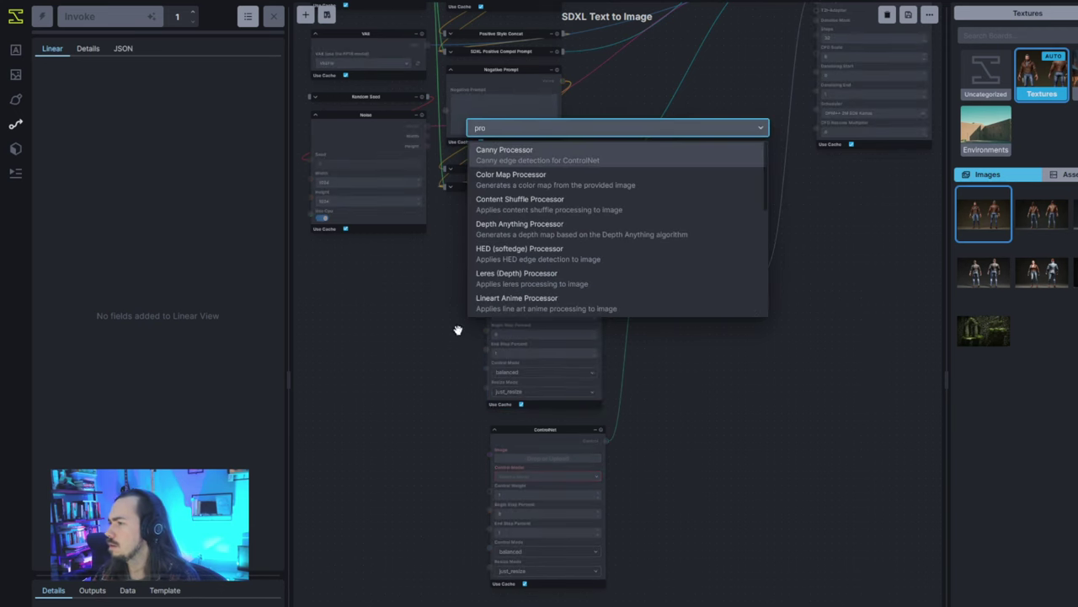
click(508, 230)
drag(479, 331, 386, 272)
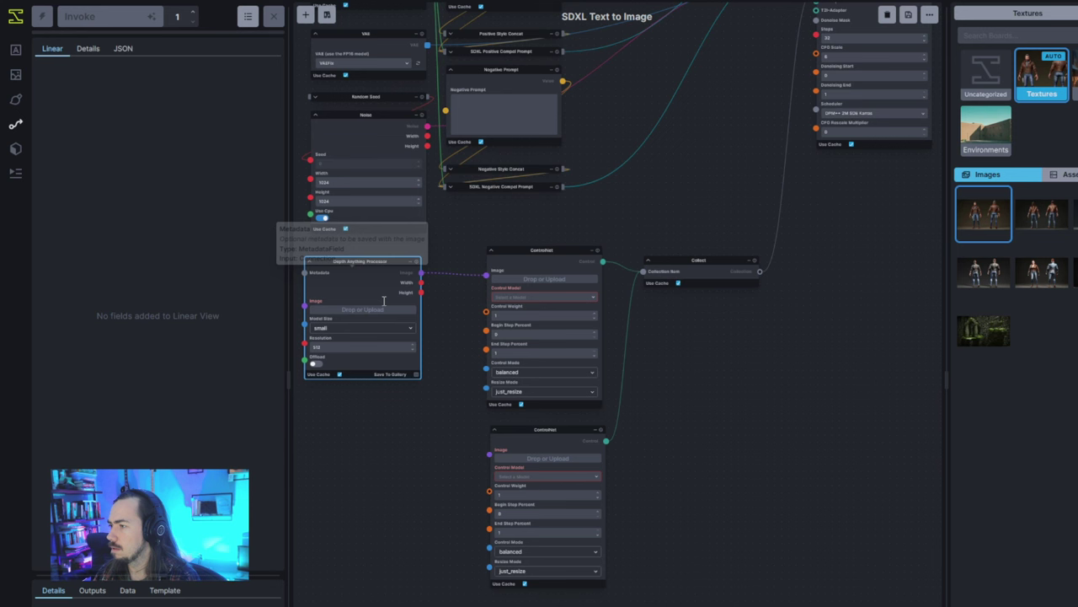
click(409, 328)
click(391, 359)
double_click(367, 346)
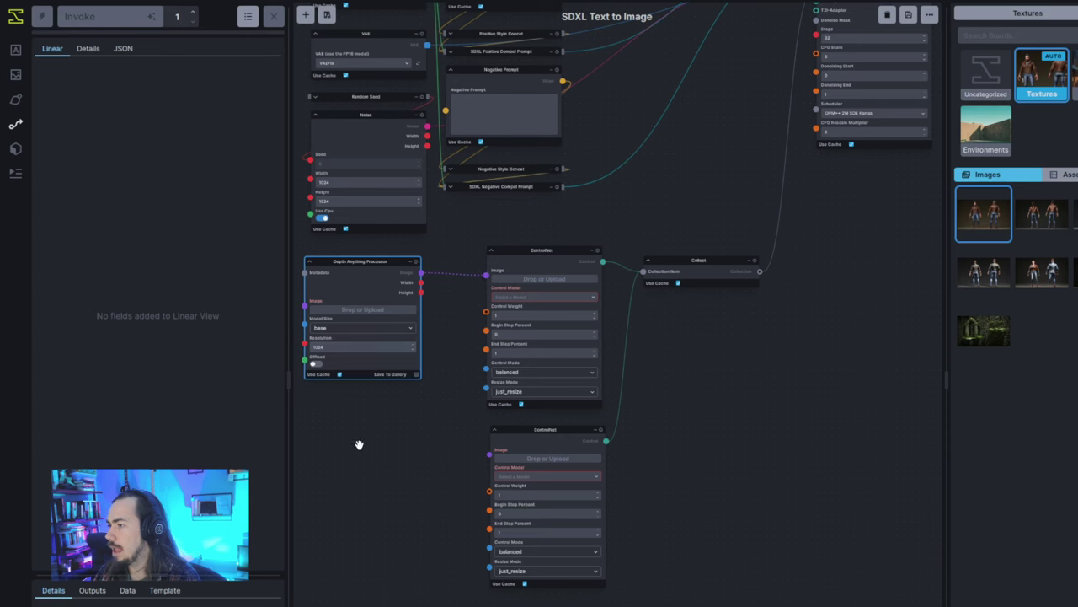
drag(370, 417, 416, 373)
Feed the lower ControlNet's image from a Canny Processor placed to its left.
click(539, 406)
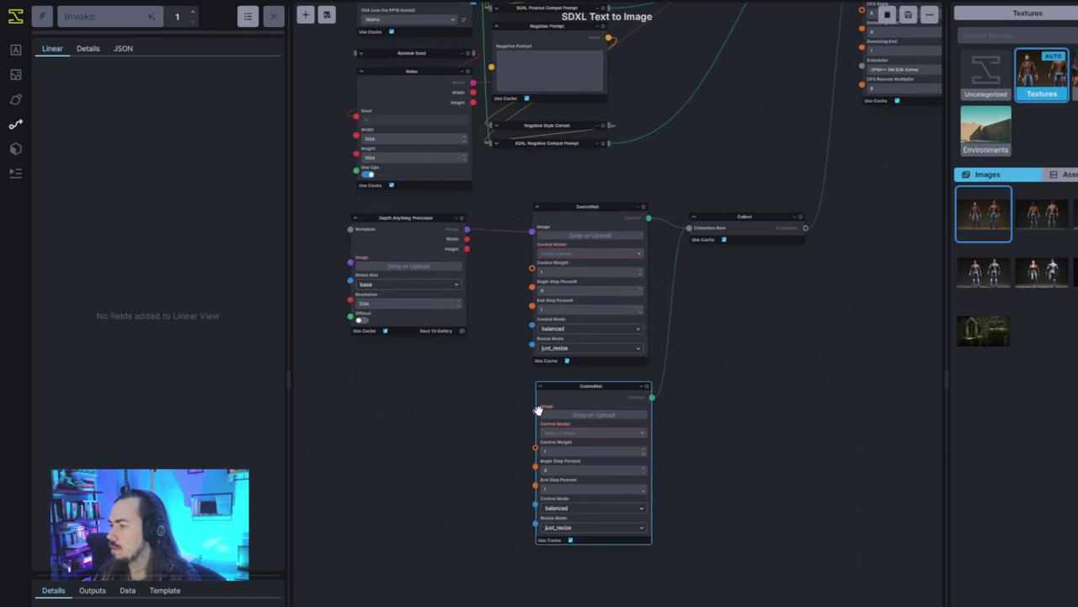
drag(538, 409, 422, 404)
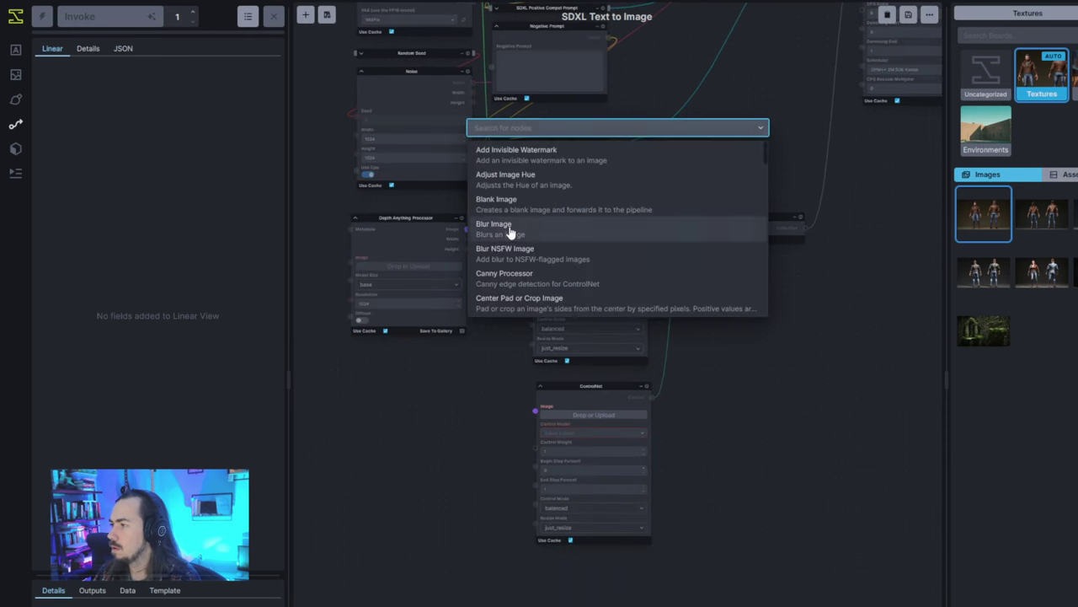
text(canny)
key(Return)
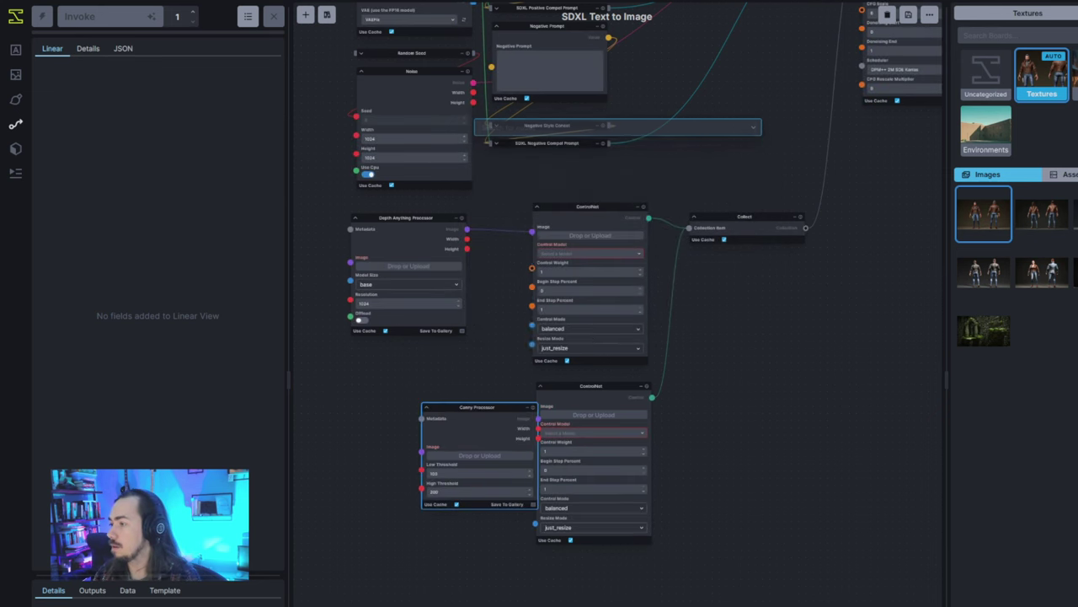
drag(511, 417, 437, 399)
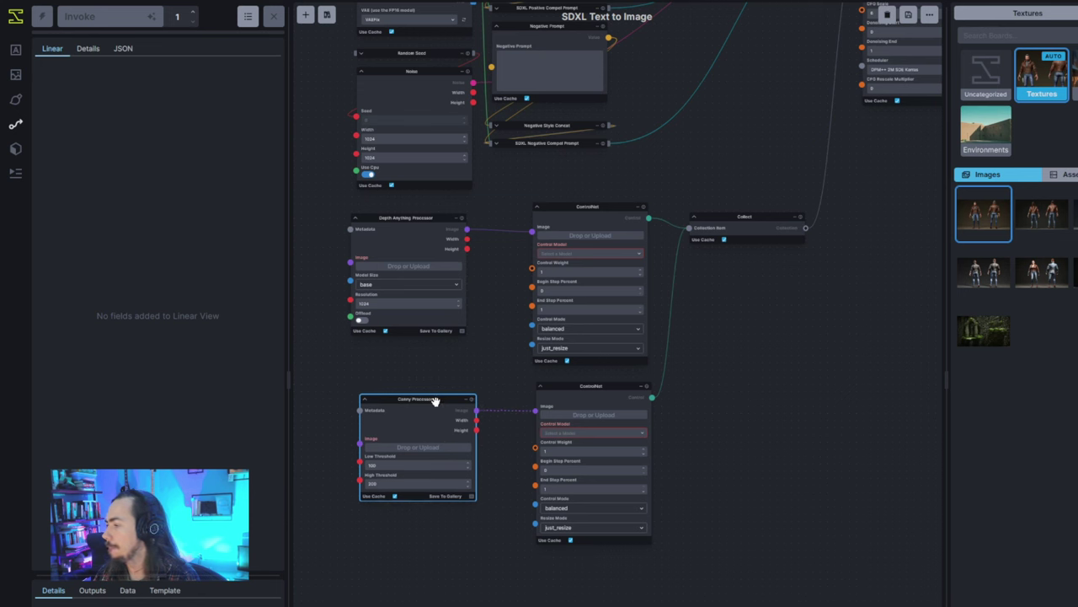
Assign SDXLcanny to the lower ControlNet and SDXLdepth to the upper ControlNet.
click(583, 432)
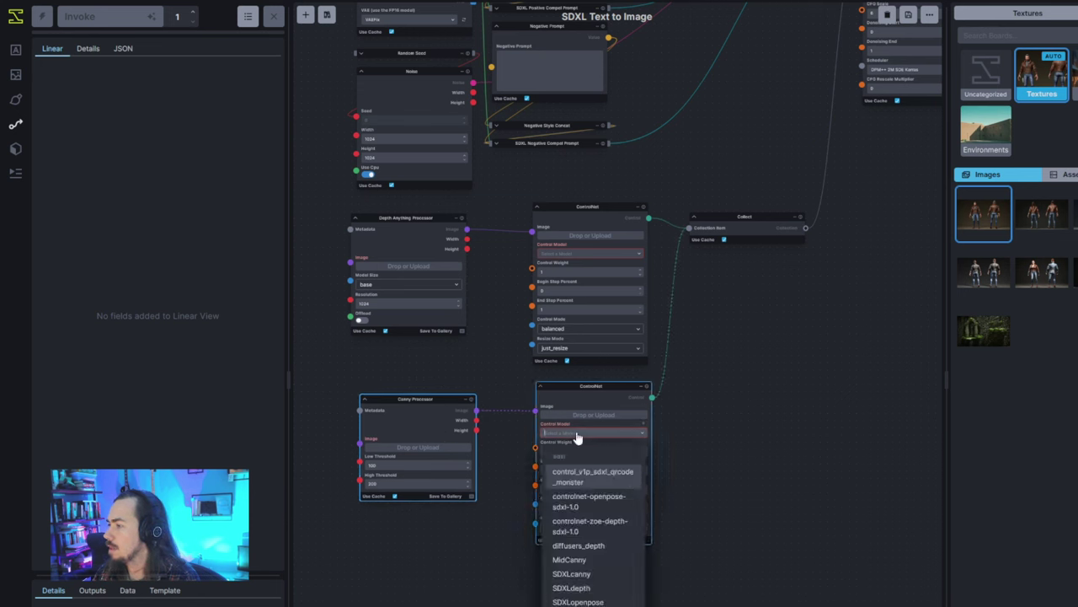
click(594, 570)
click(590, 253)
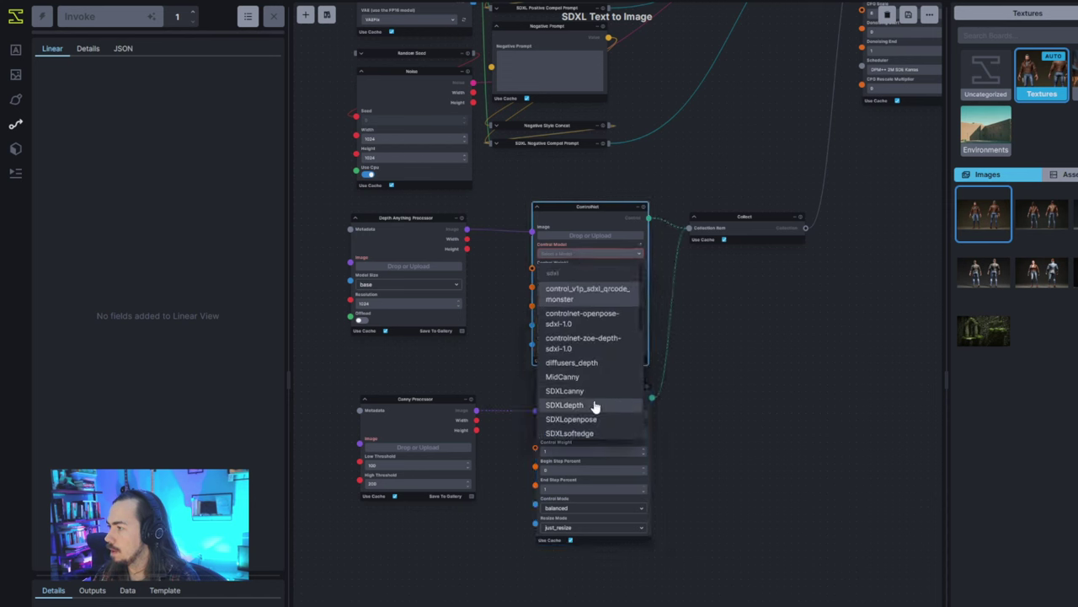
click(594, 405)
click(731, 399)
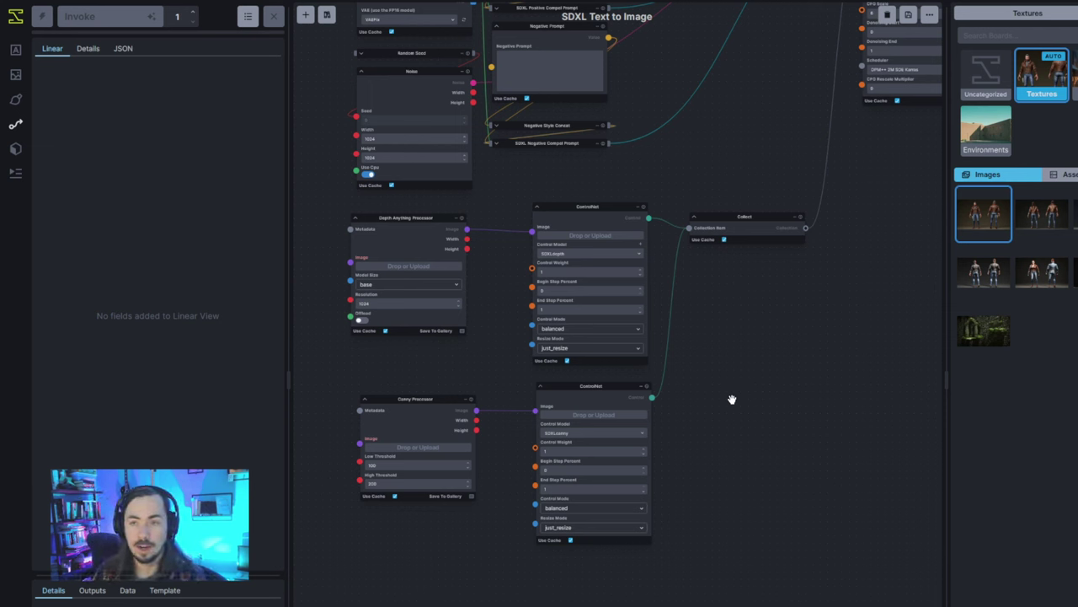
click(402, 241)
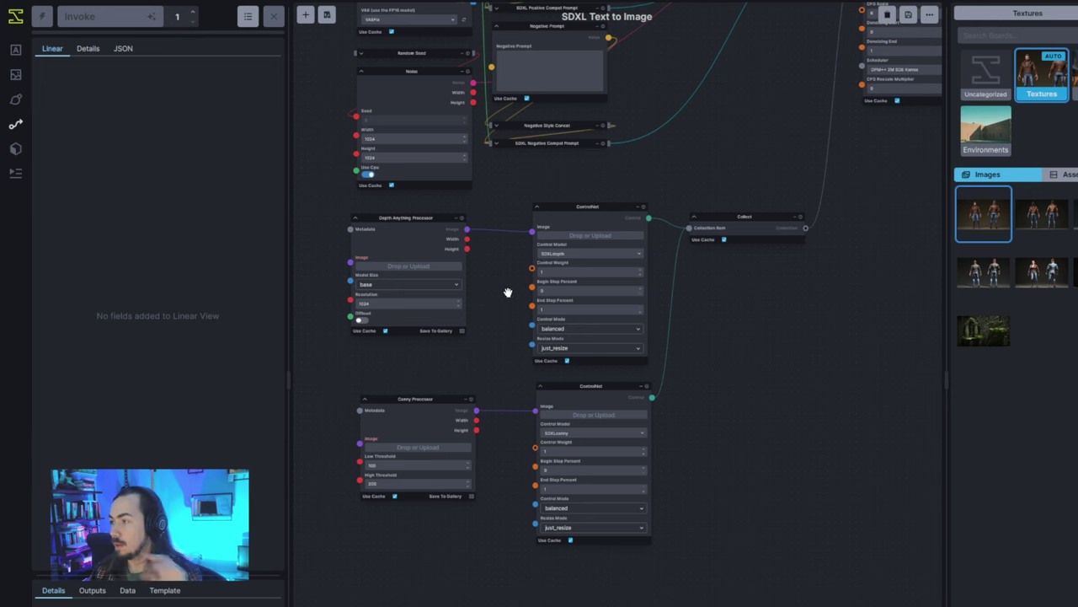
drag(509, 294, 534, 308)
mouse_move(445, 241)
mouse_down()
mouse_move(416, 242)
mouse_move(446, 238)
mouse_up()
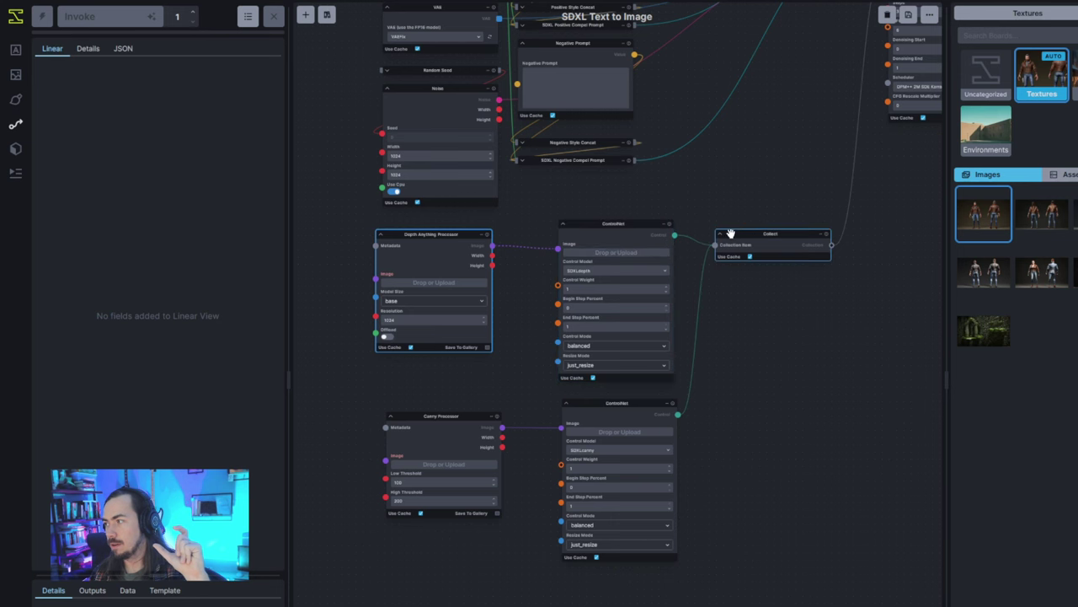
scroll(930, 370, up, 5)
scroll(929, 371, right, 5)
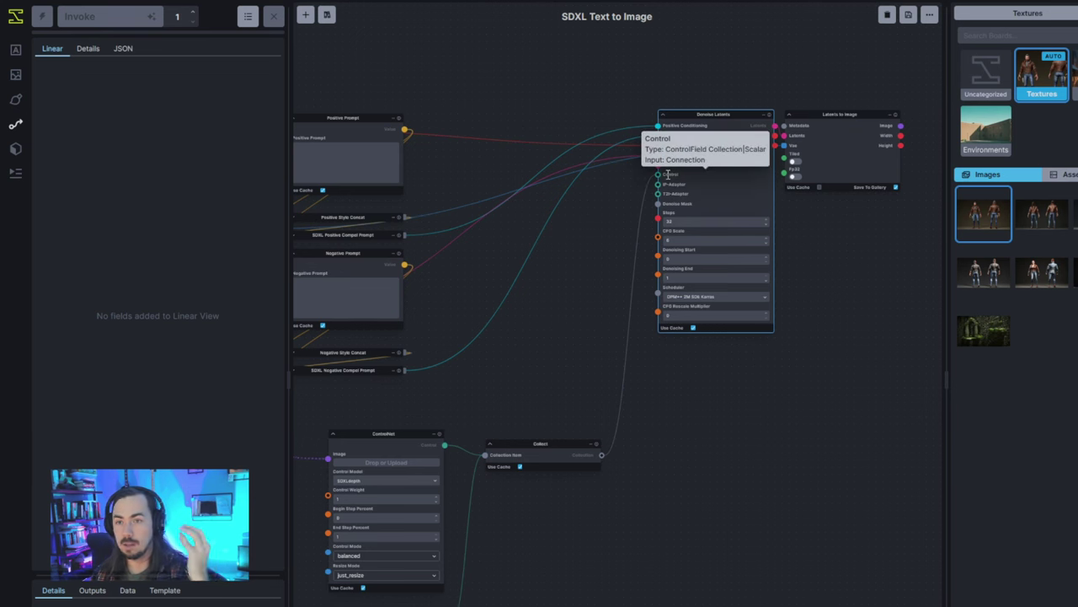
drag(692, 381, 797, 303)
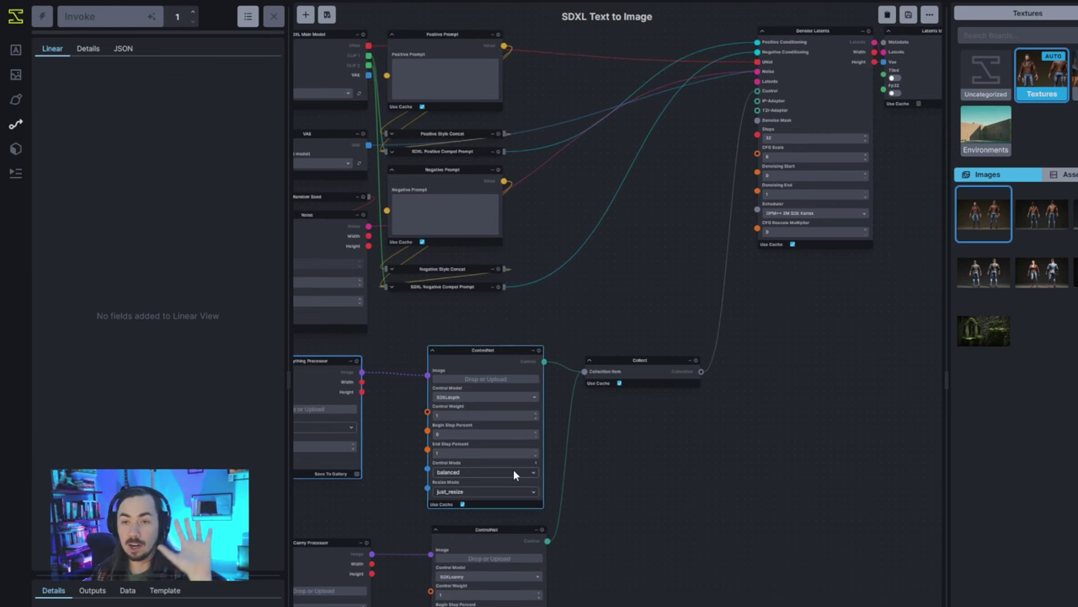
drag(626, 205, 554, 361)
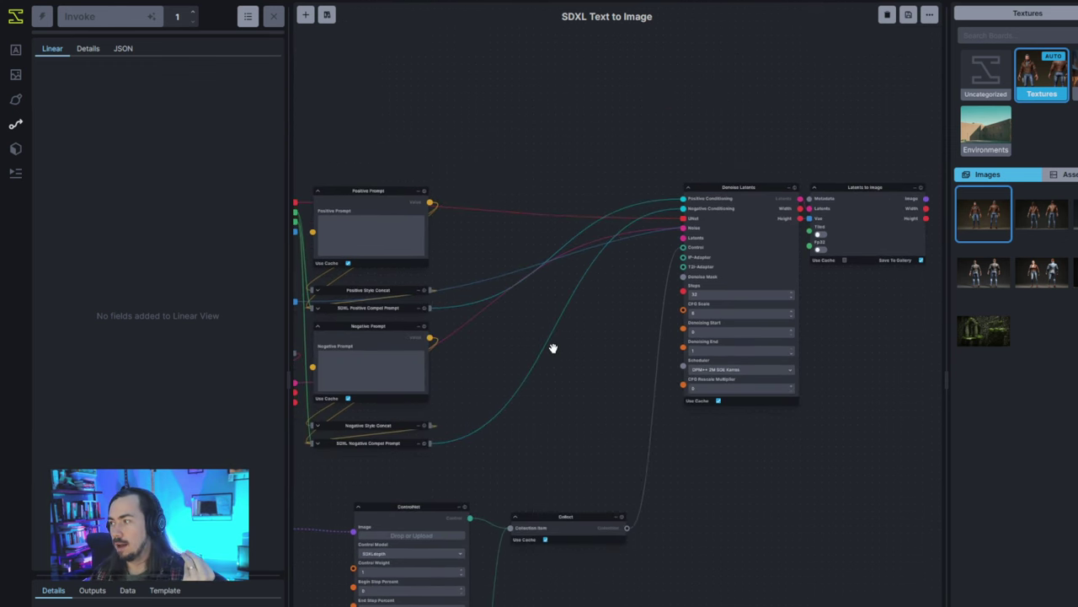
drag(599, 343, 585, 373)
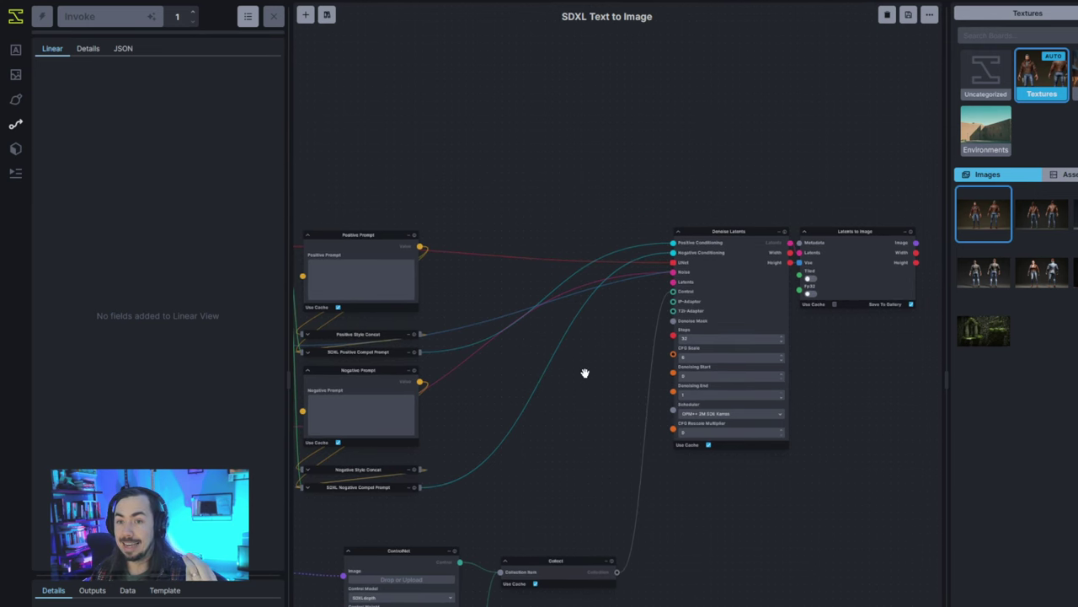
click(674, 283)
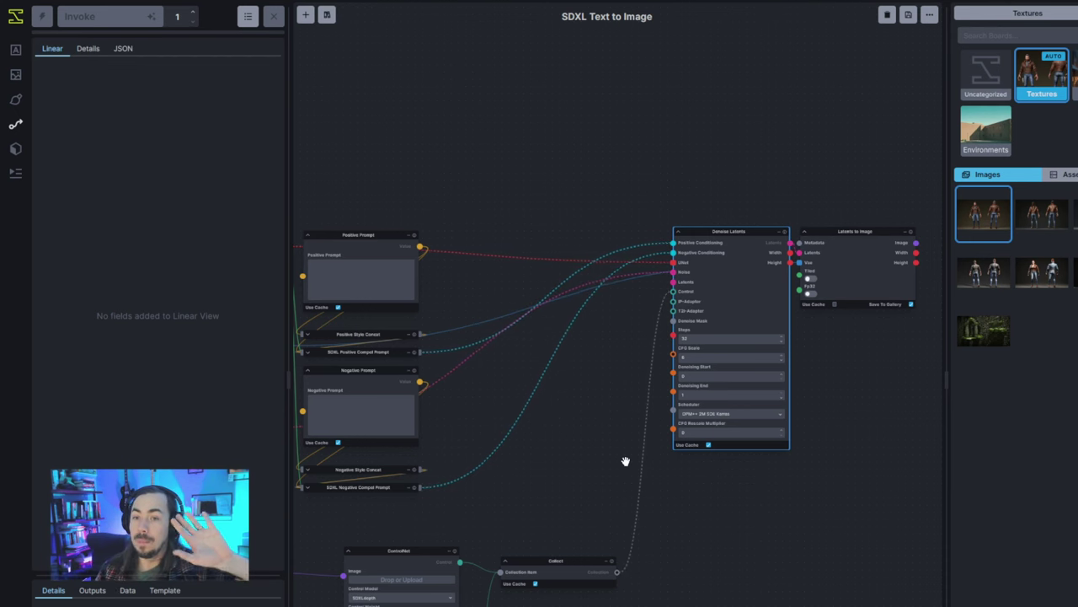
Pan and zoom the graph to show the Random Seed, 1024×1024 Noise and remaining nodes.
drag(572, 489, 621, 464)
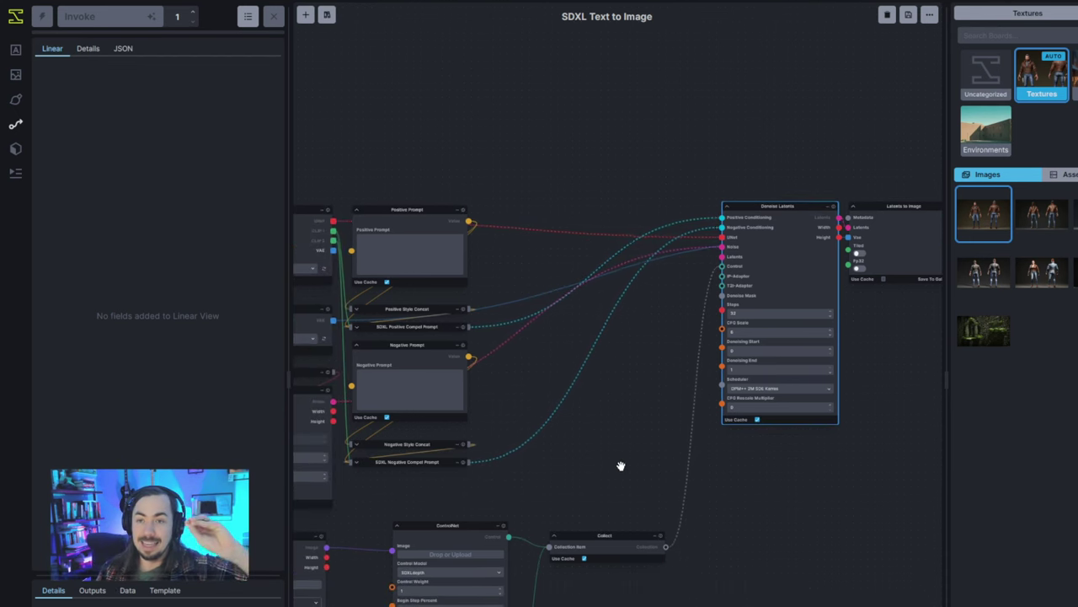
drag(522, 474, 663, 465)
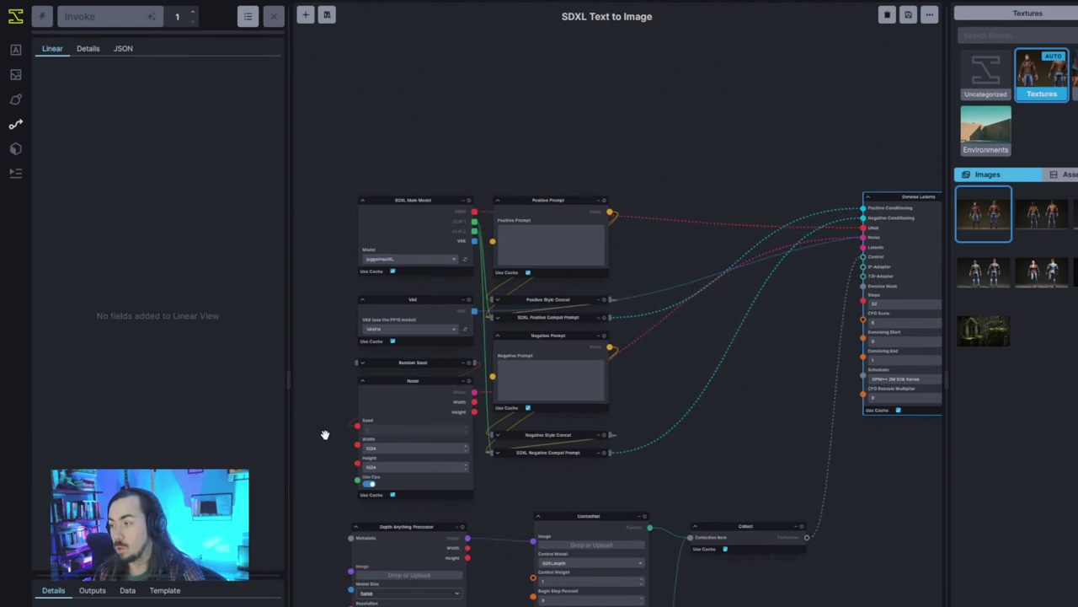
drag(326, 433, 897, 10)
drag(722, 70, 466, 254)
drag(567, 219, 593, 41)
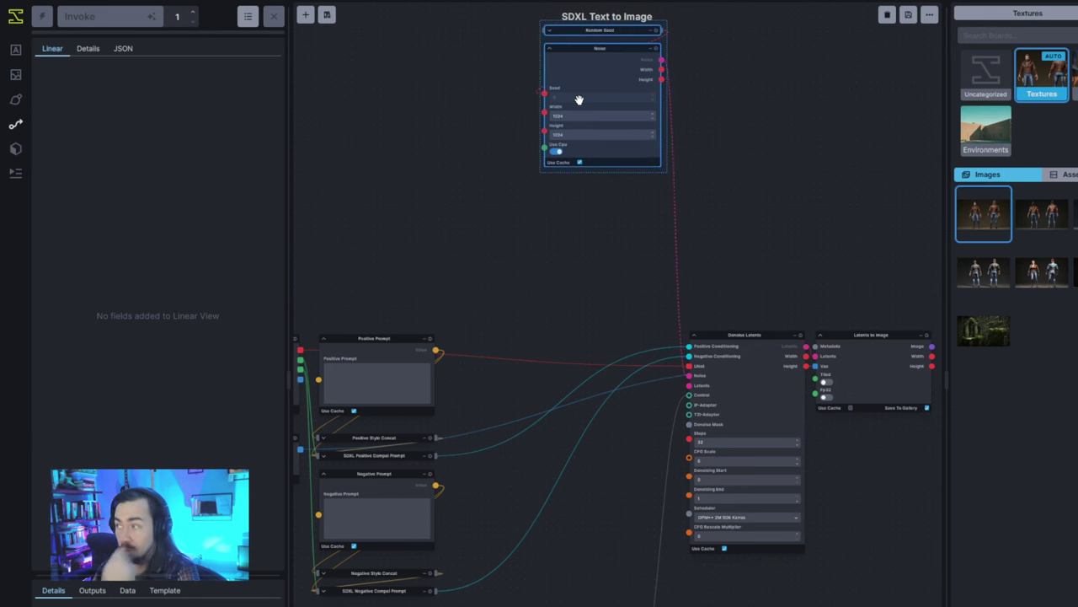
scroll(708, 143, up, 5)
drag(696, 140, 744, 228)
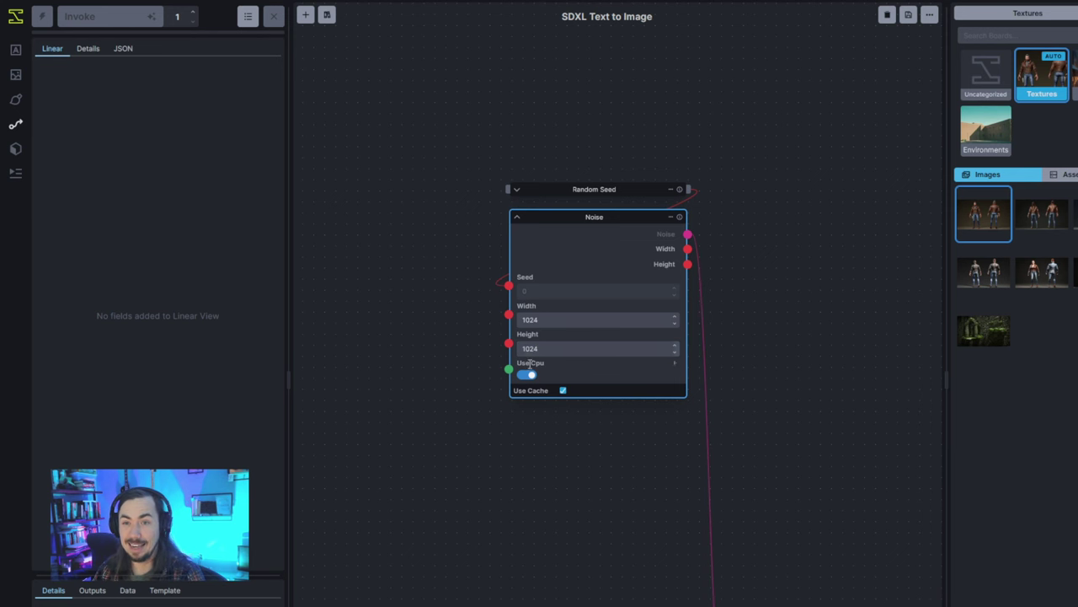
drag(383, 484, 599, 320)
scroll(546, 431, down, 5)
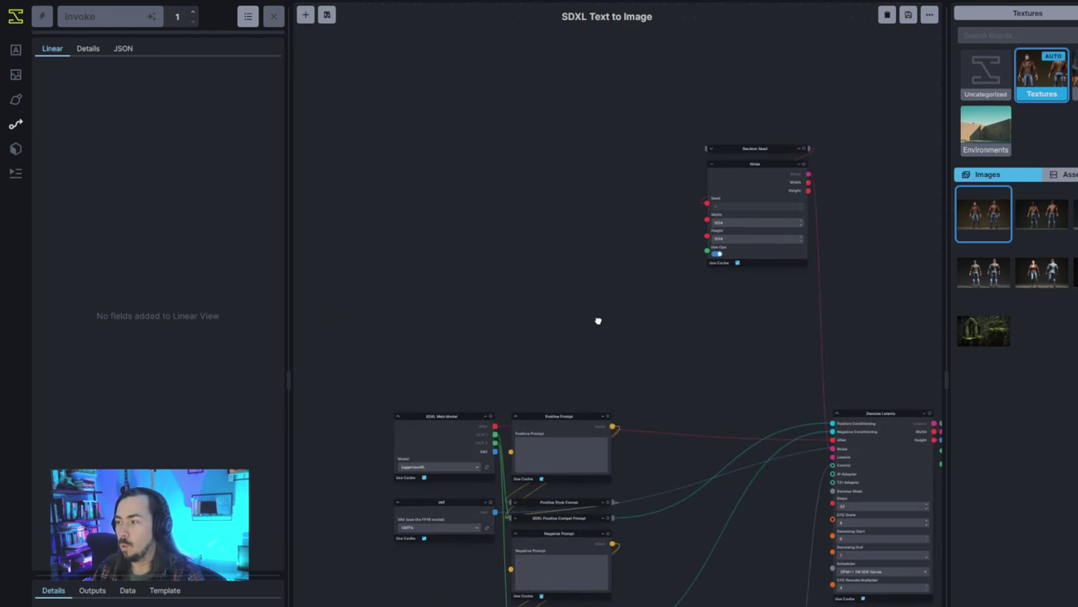
Add an Image Primitive node to the graph through the node search.
key(shift+a)
text(image primi)
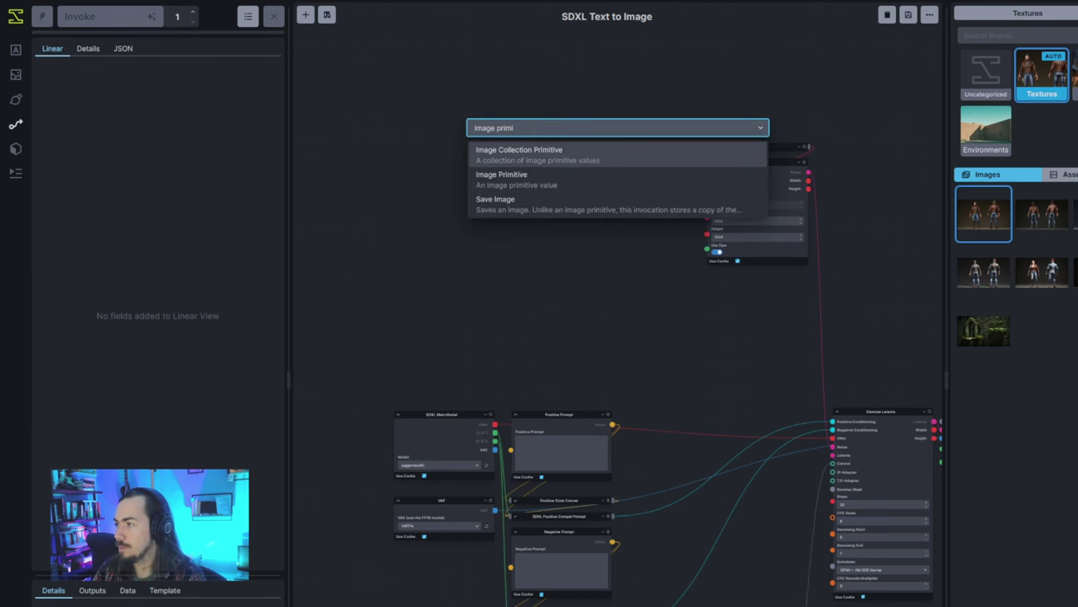
key(Down)
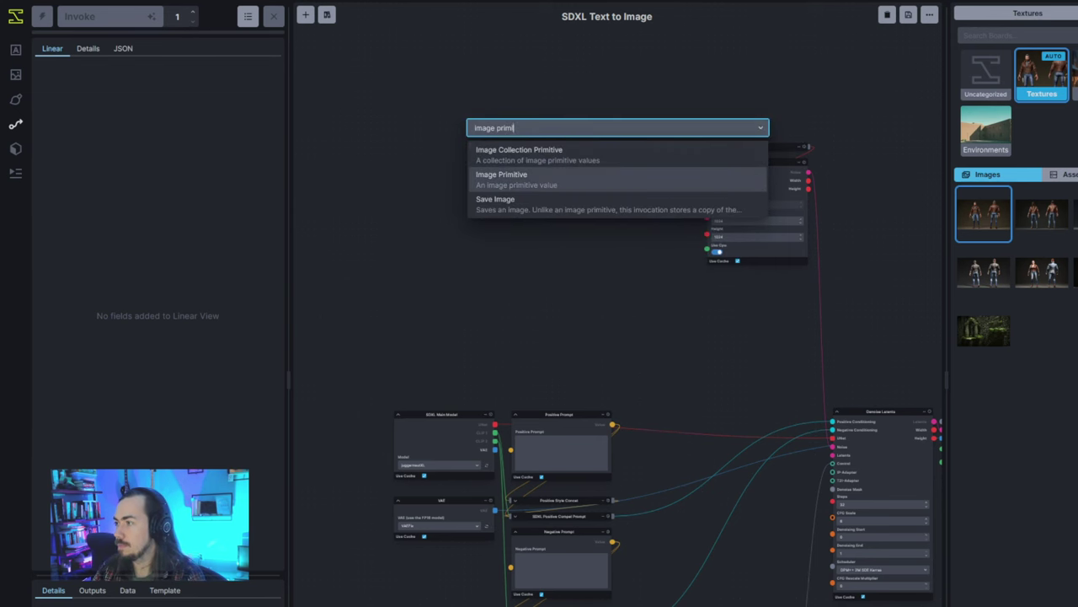
key(Return)
scroll(521, 506, up, 5)
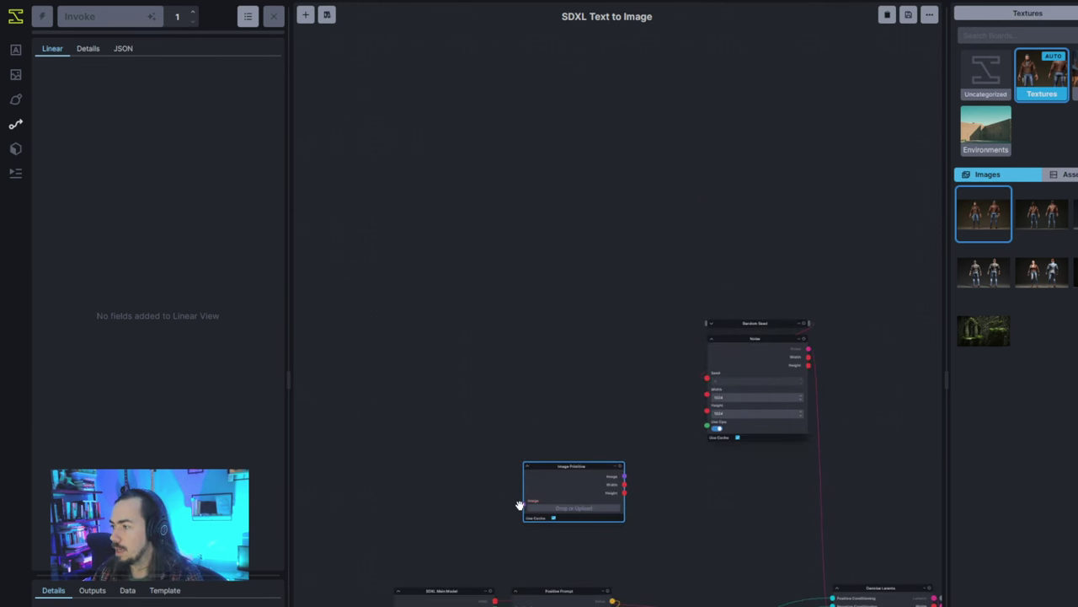
scroll(519, 521, down, 2)
scroll(517, 548, up, 3)
scroll(516, 570, up, 5)
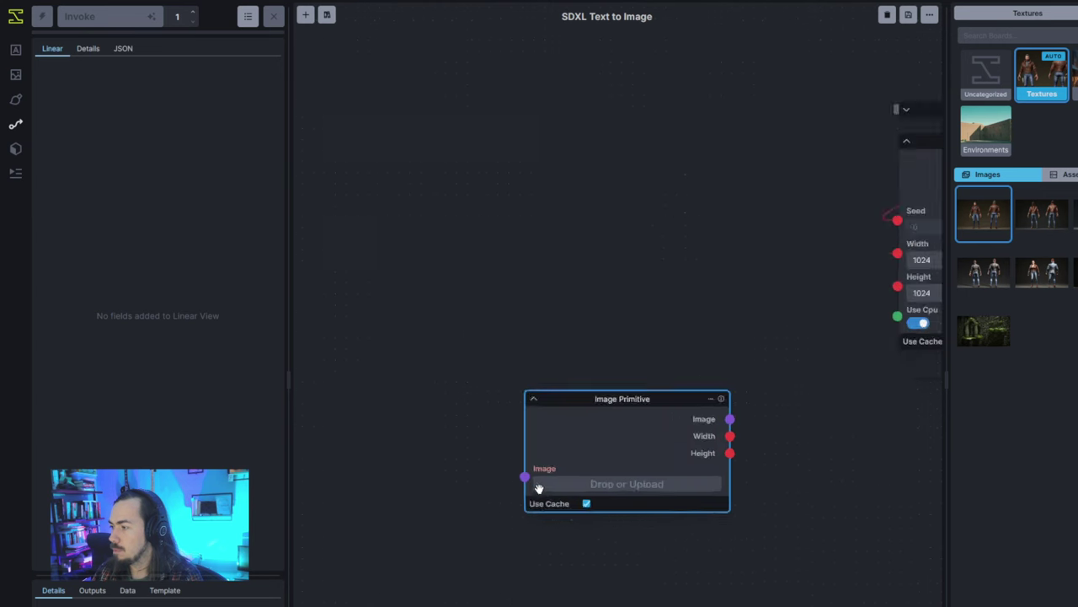
Rename the node's field to 'Blender Image' and its title to 'Blender Image Input'.
double_click(547, 410)
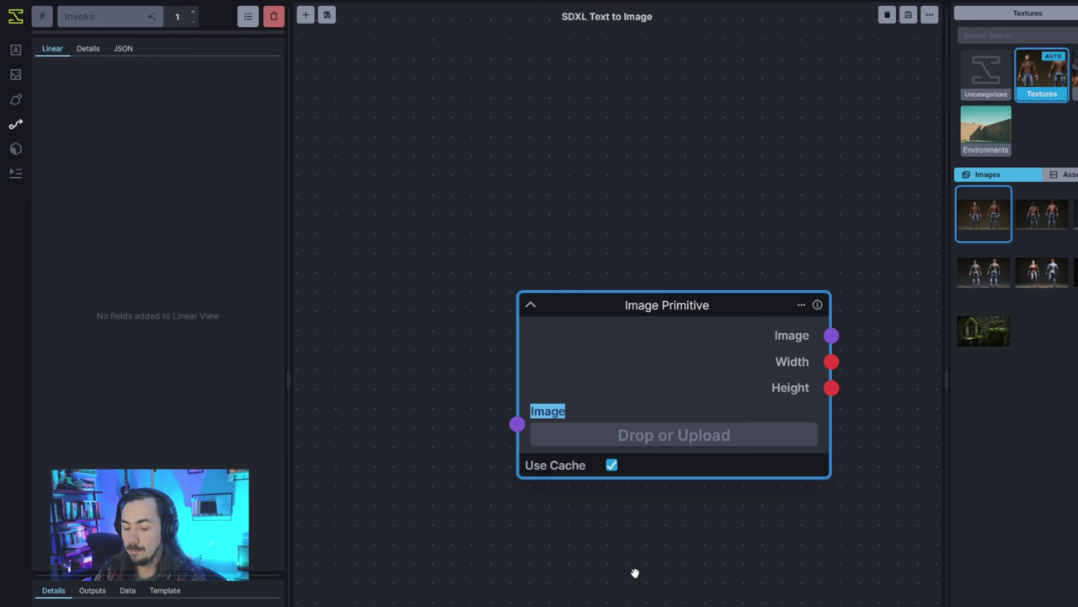
text(Blender Image)
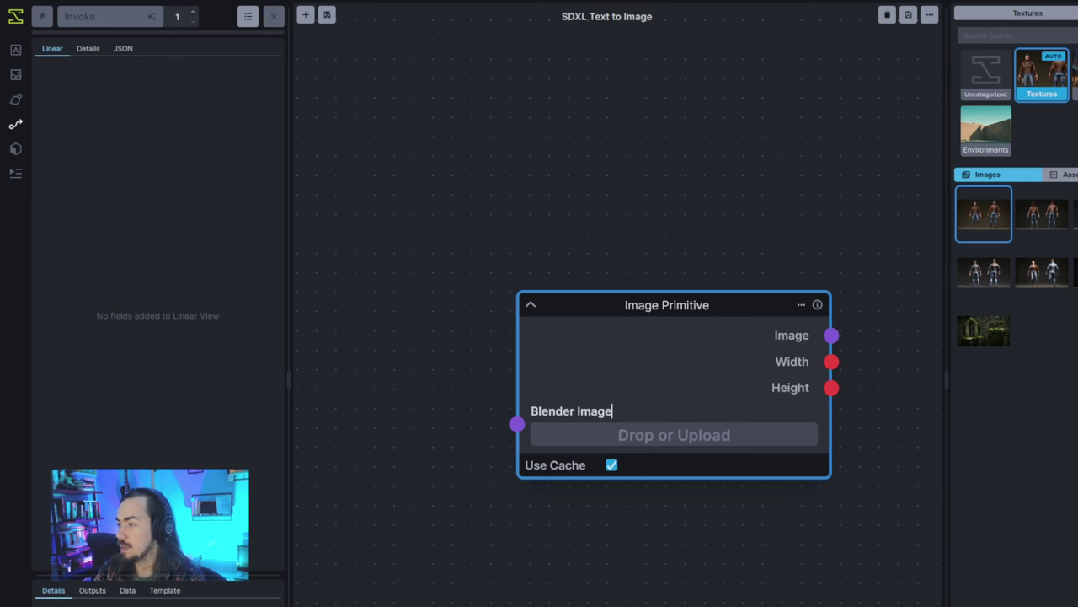
key(Return)
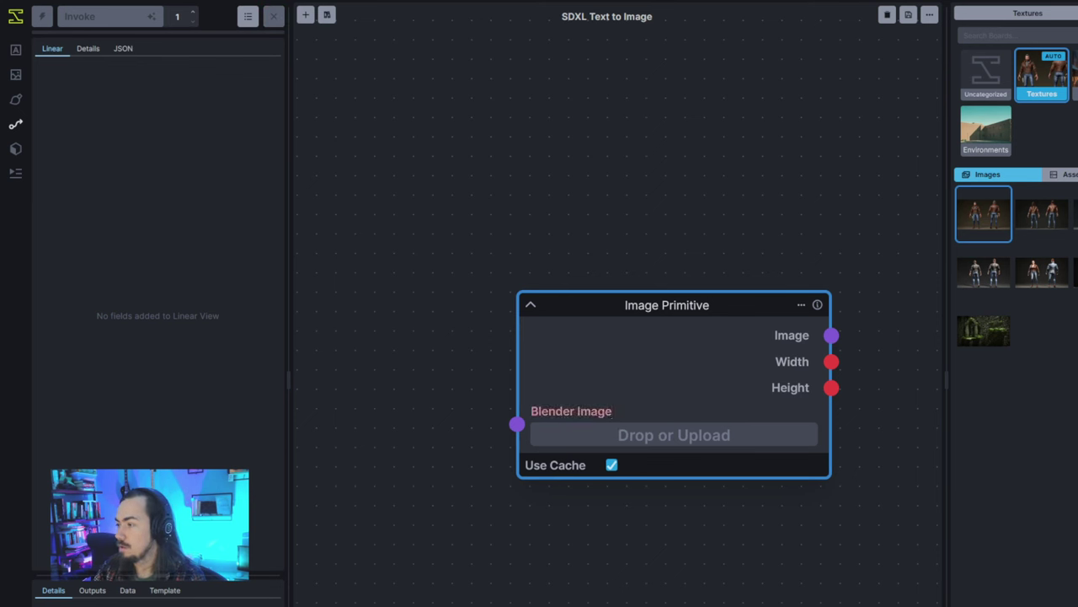
double_click(684, 305)
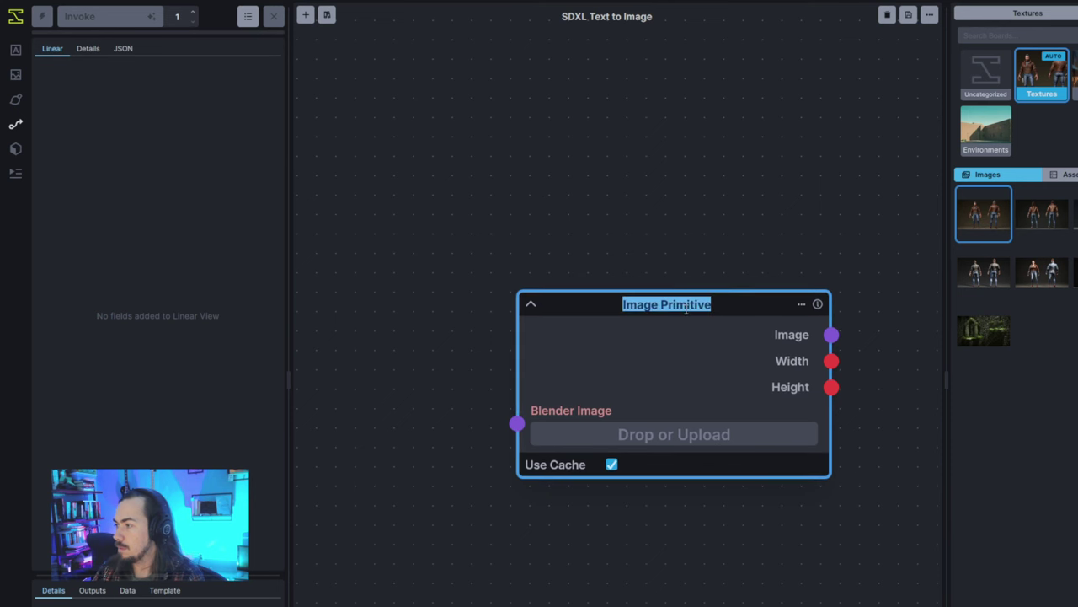
text(Blender Imag)
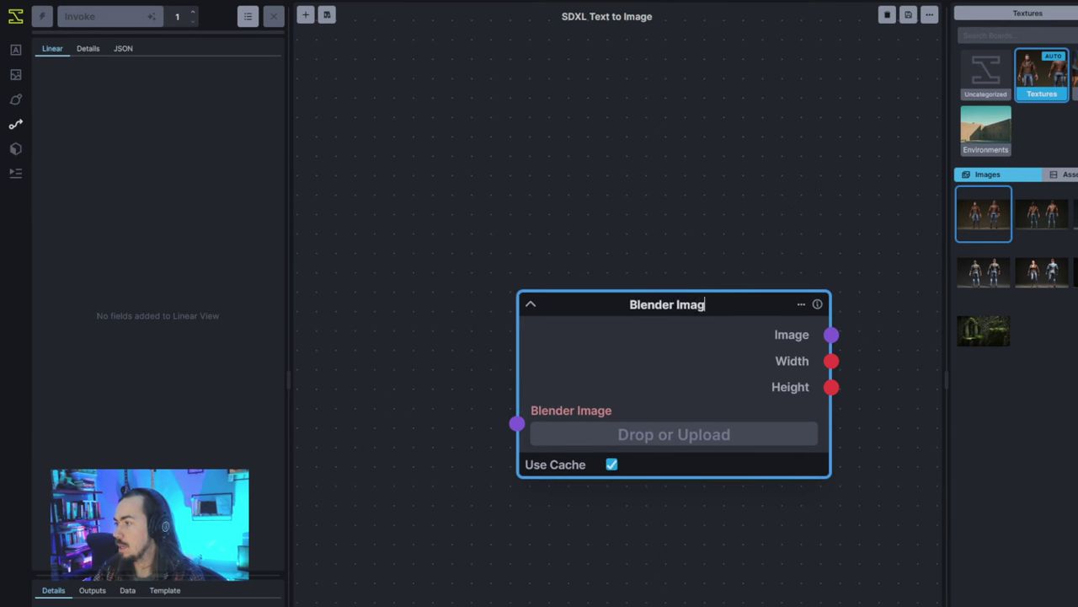
text(e Input)
key(Return)
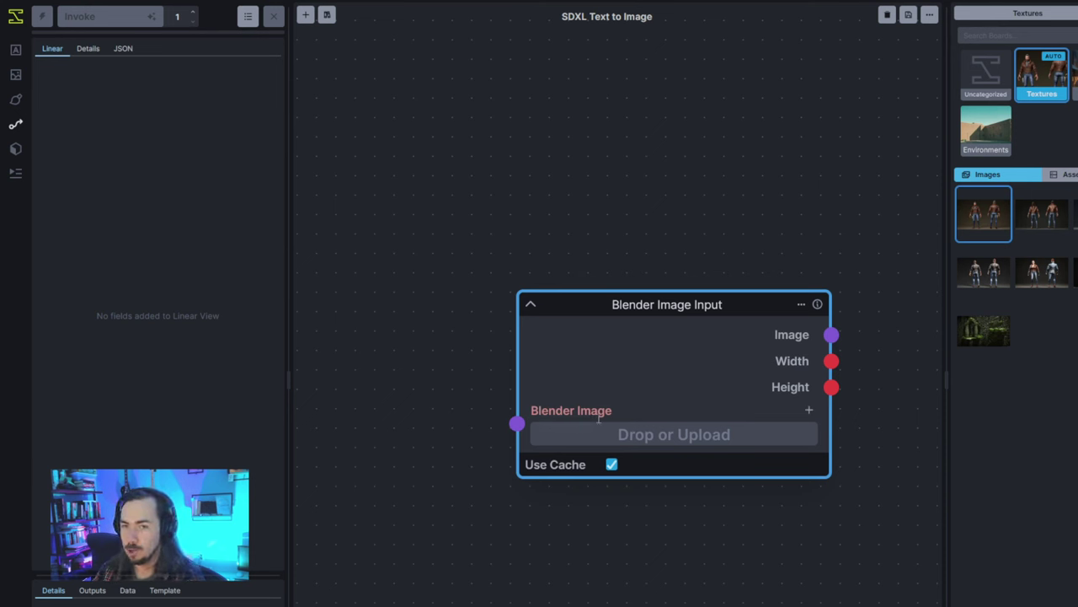
Expose the Blender Image field in the Linear view.
mouse_move(813, 419)
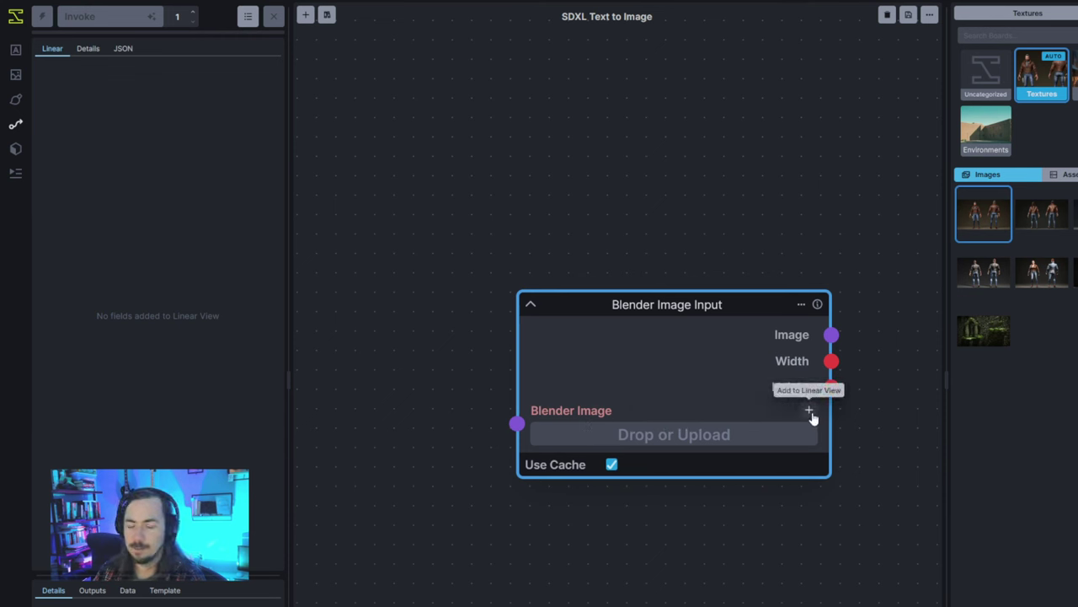
click(809, 412)
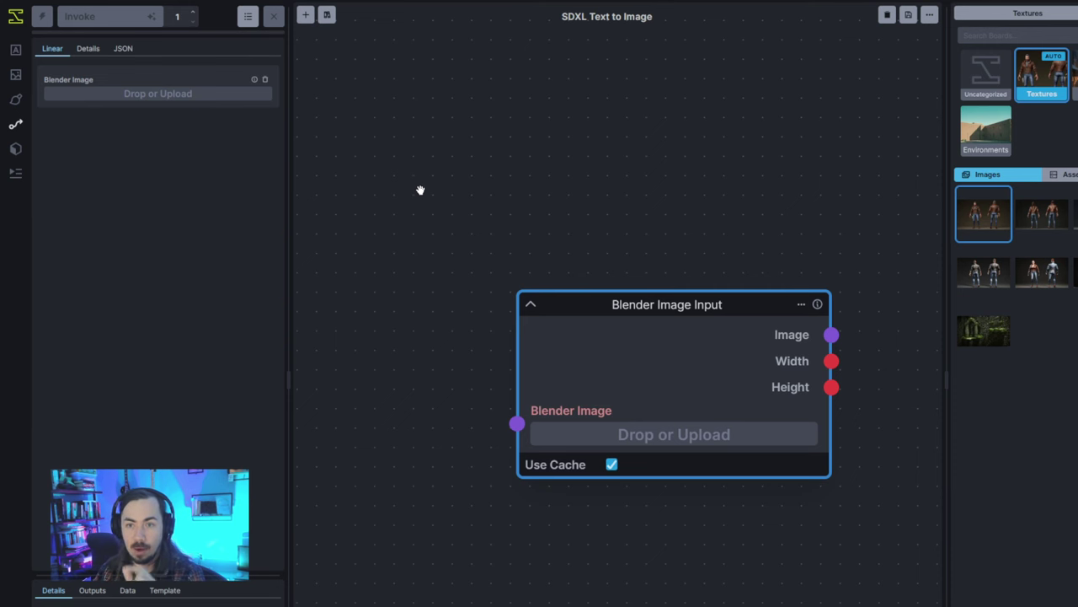
scroll(423, 202, down, 2)
scroll(444, 222, down, 4)
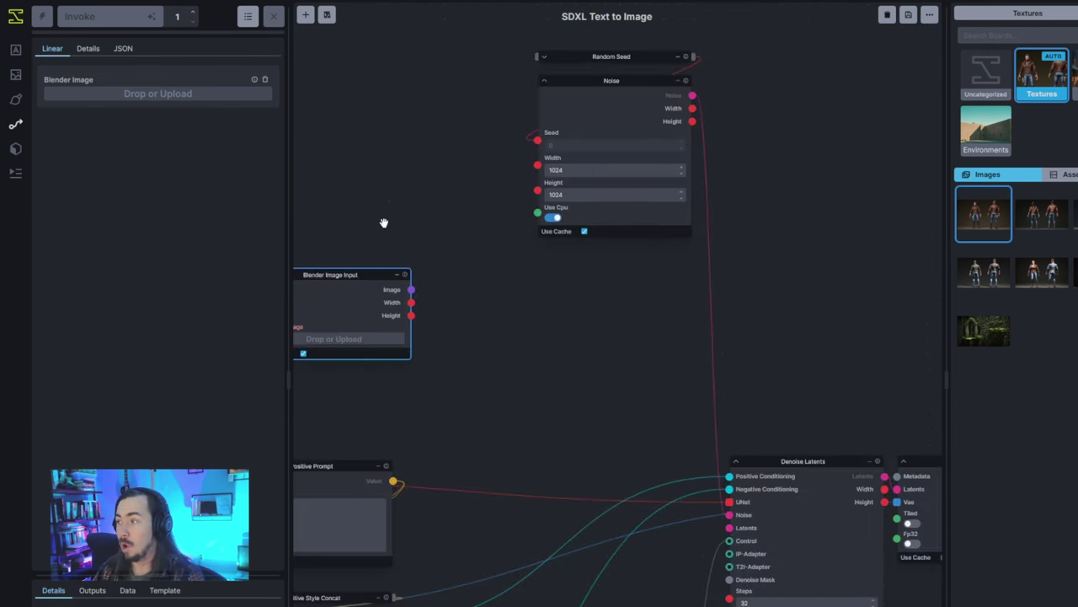
Link Blender Image Input's Width and Height to the Noise node's Width and Height, then reposition the input node.
drag(376, 290, 538, 164)
drag(380, 140, 538, 192)
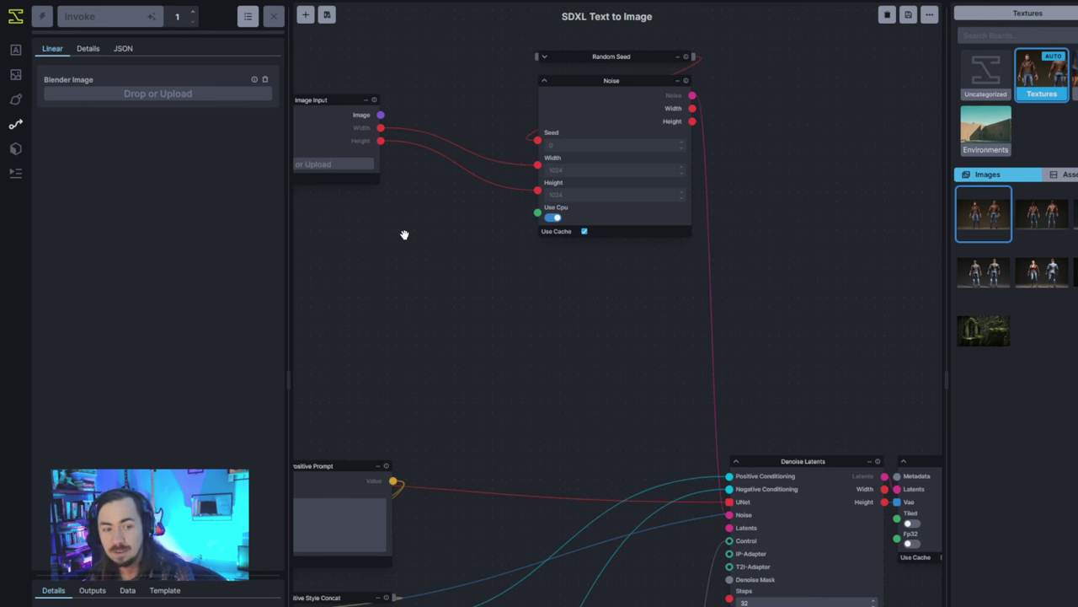
drag(332, 114, 402, 144)
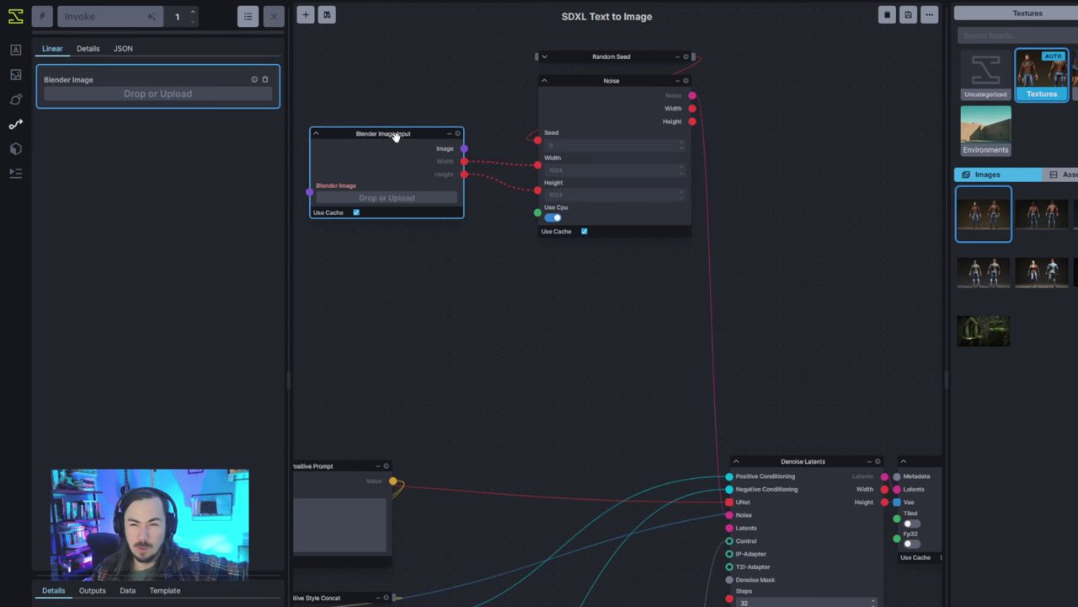
drag(395, 136, 365, 137)
drag(458, 191, 514, 201)
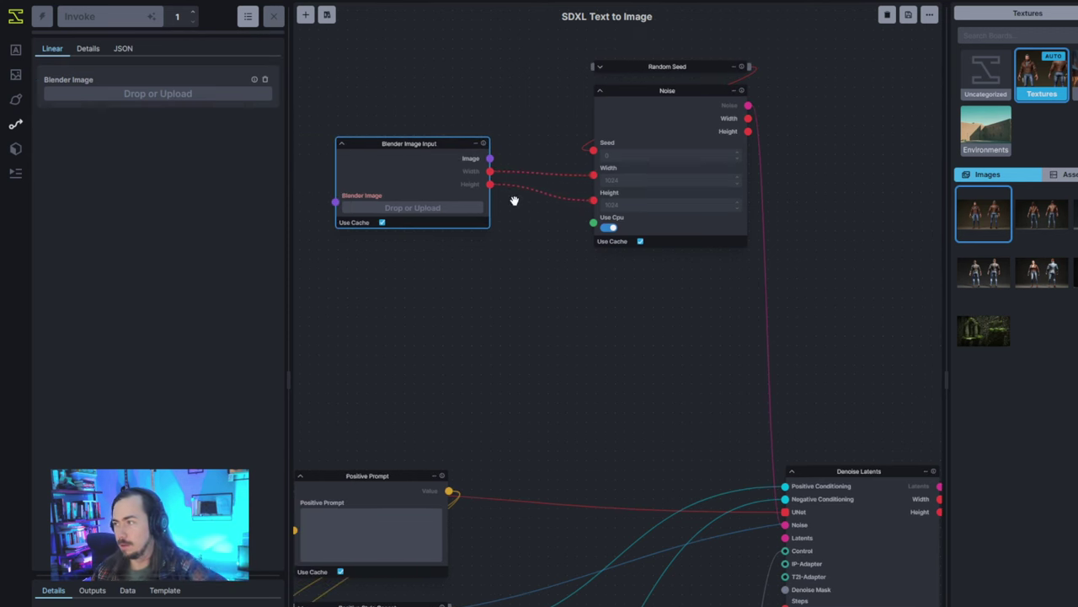
Delete both trial links into Noise and shift Blender Image Input left, making room beside Noise.
click(528, 231)
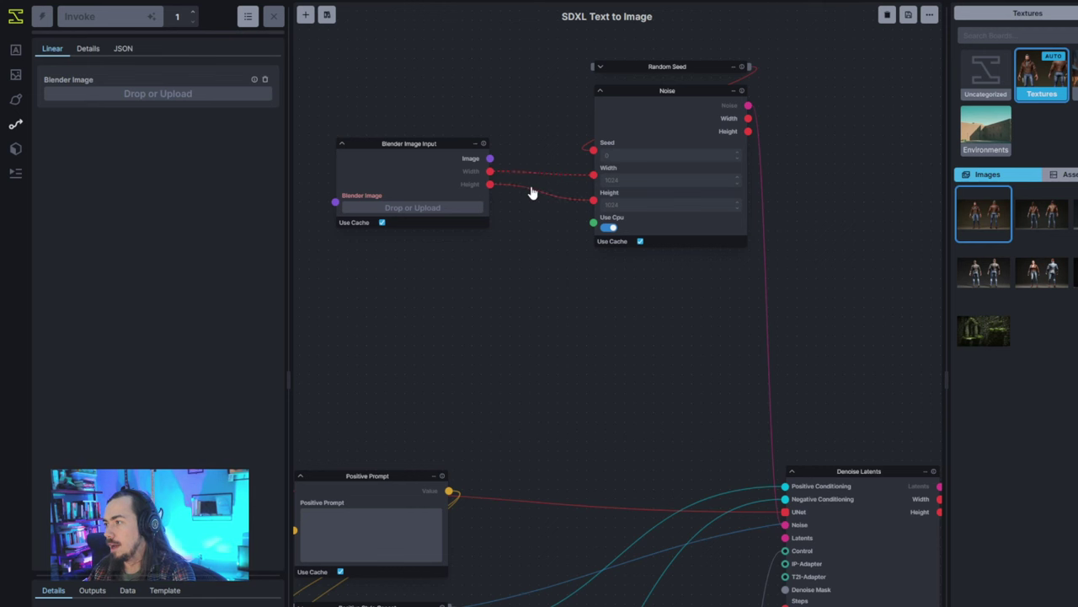
click(532, 193)
key(Delete)
click(542, 173)
key(Delete)
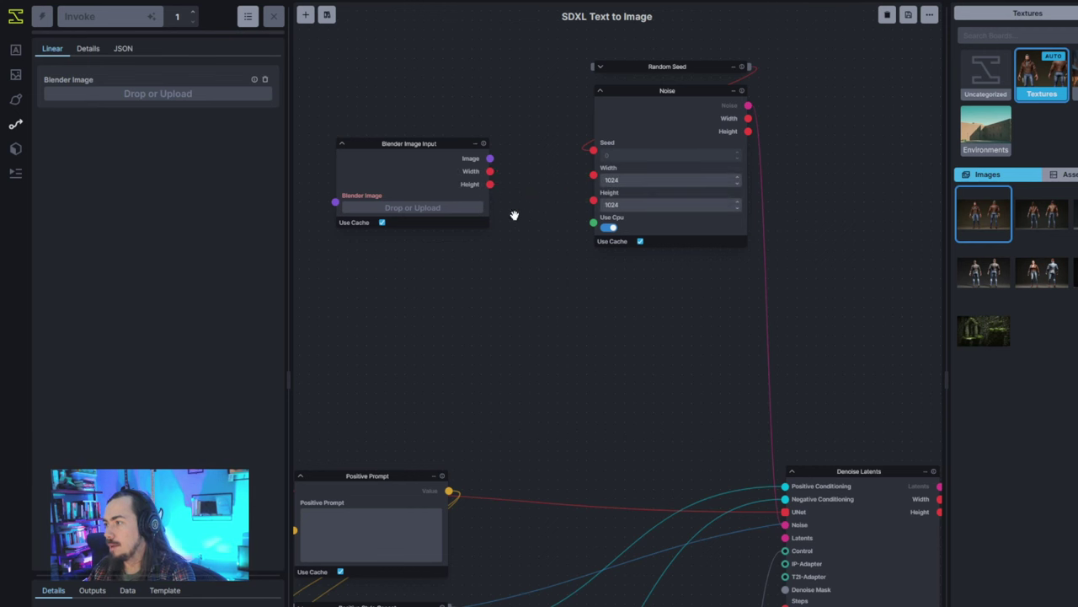
drag(419, 150, 384, 160)
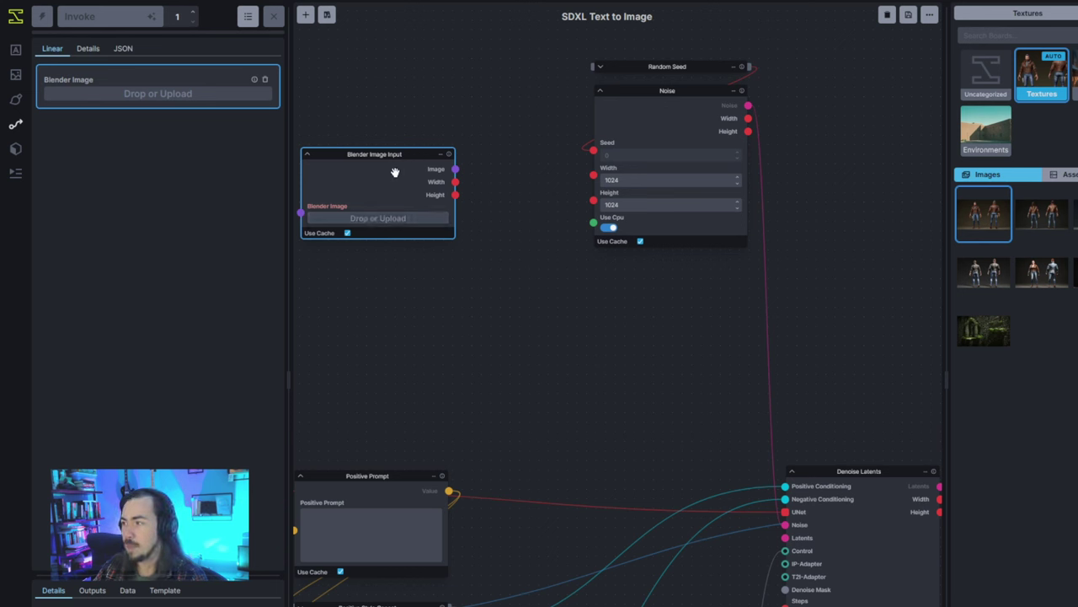
drag(395, 173, 382, 183)
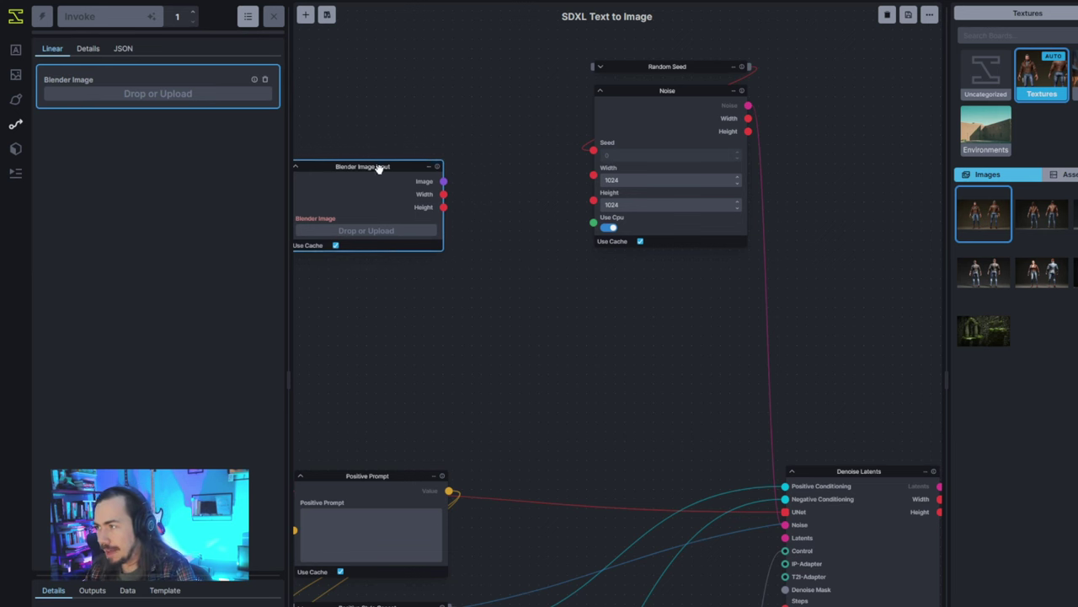
drag(381, 158, 508, 159)
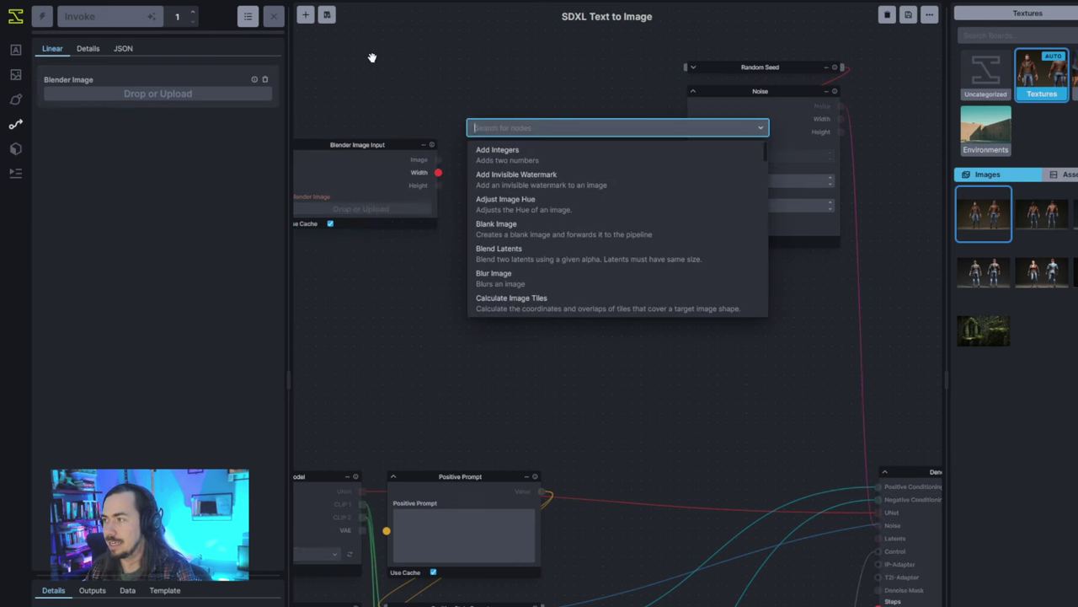
Add an Ideal Size node fed by Blender Image Input's Width, and connect Height to its Height.
text(Idea)
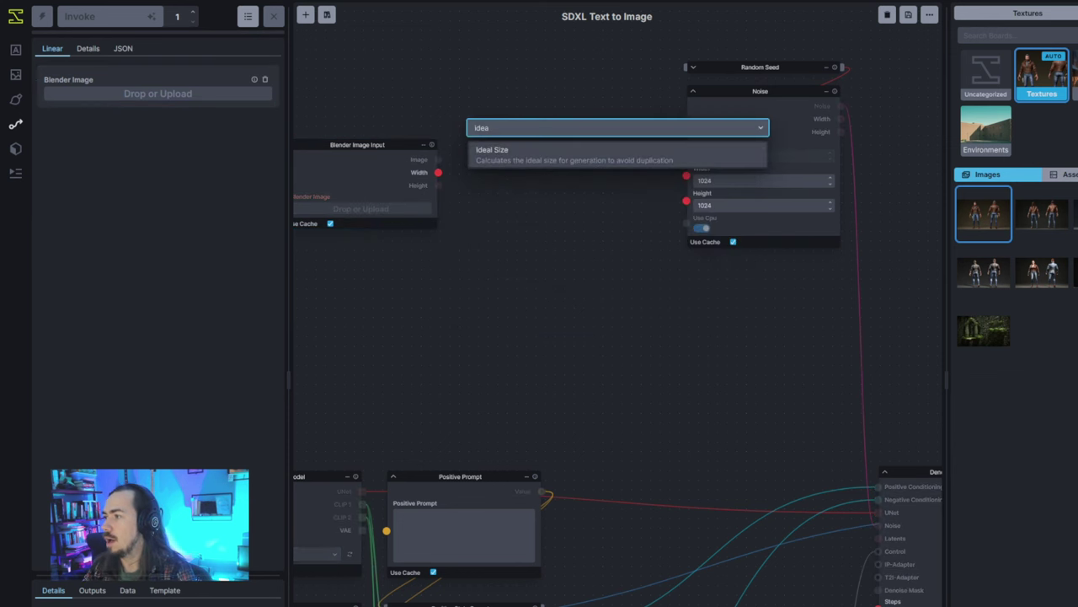
key(Return)
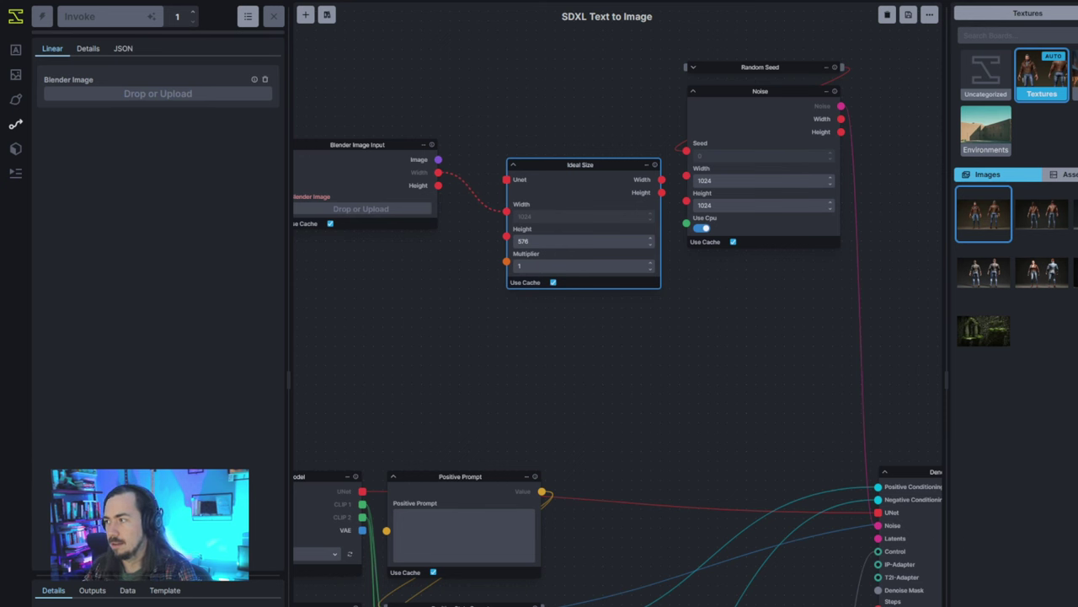
drag(378, 149, 371, 192)
drag(432, 229, 506, 236)
drag(405, 194, 385, 193)
drag(578, 181, 555, 176)
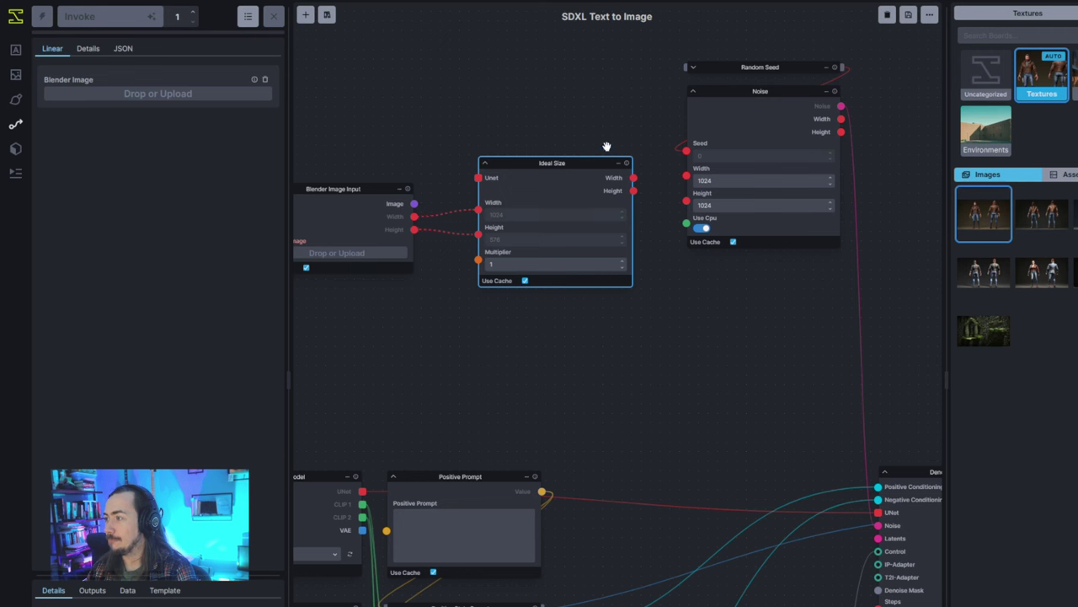
mouse_move(626, 160)
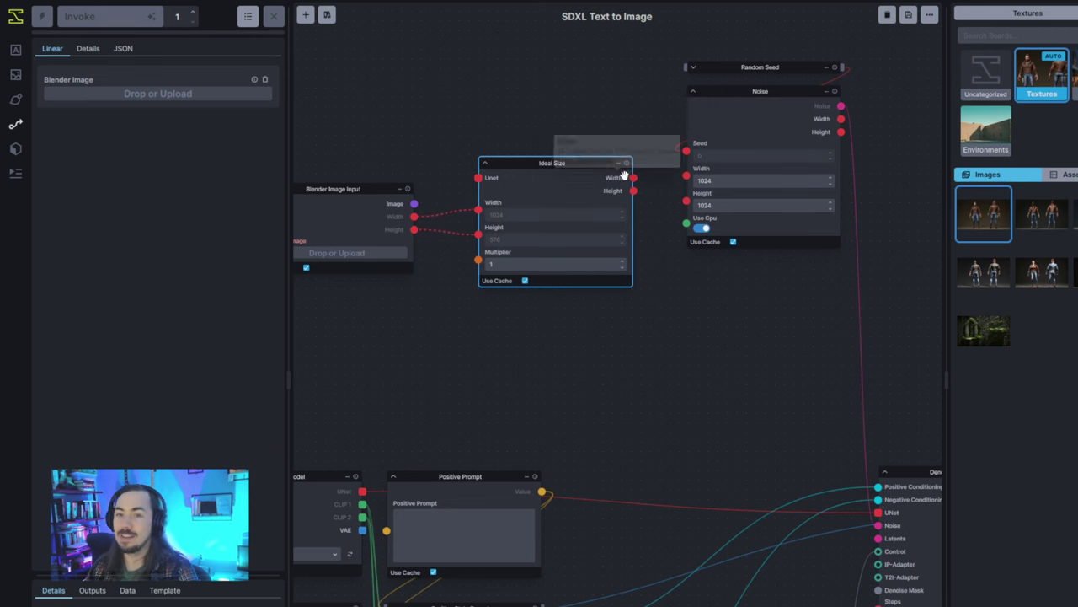
drag(526, 344, 567, 337)
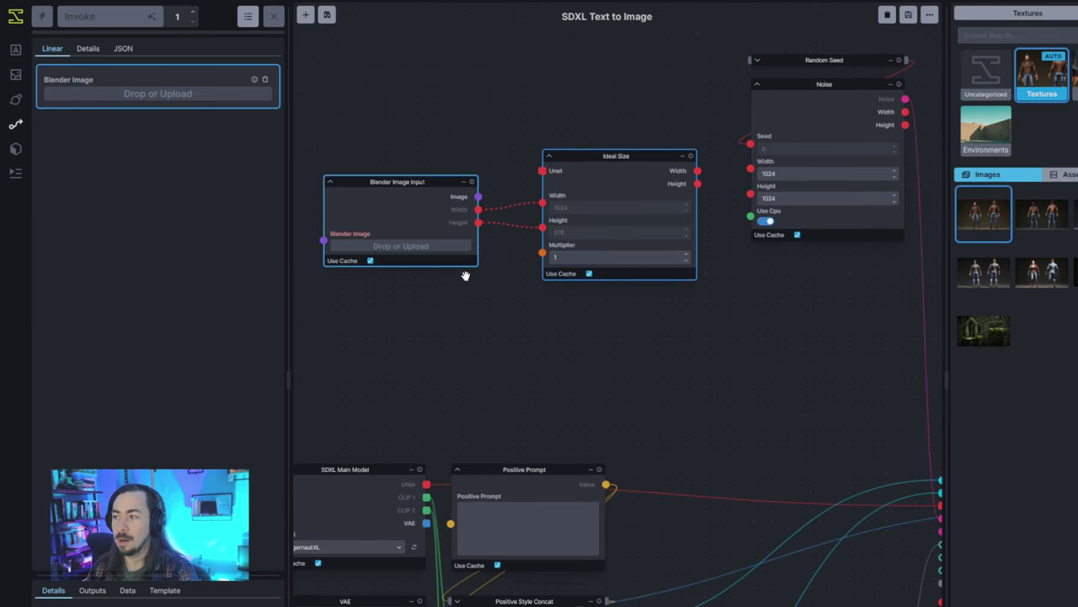
Wire the SDXL Main Model's UNet output into the Ideal Size node's Unet input.
scroll(573, 295, down, 2)
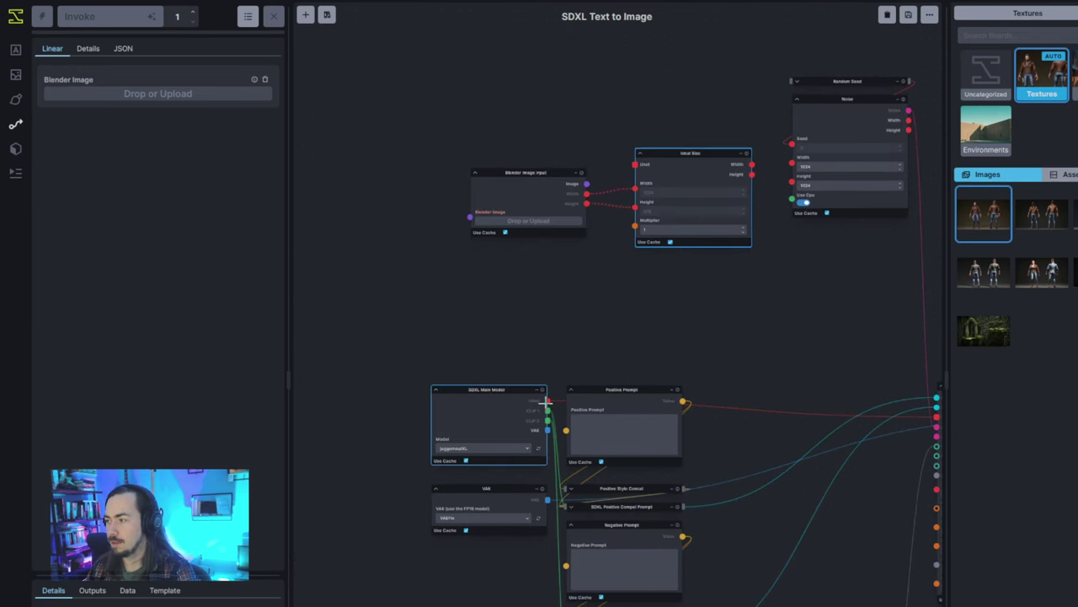
drag(547, 401, 638, 158)
scroll(668, 217, up, 3)
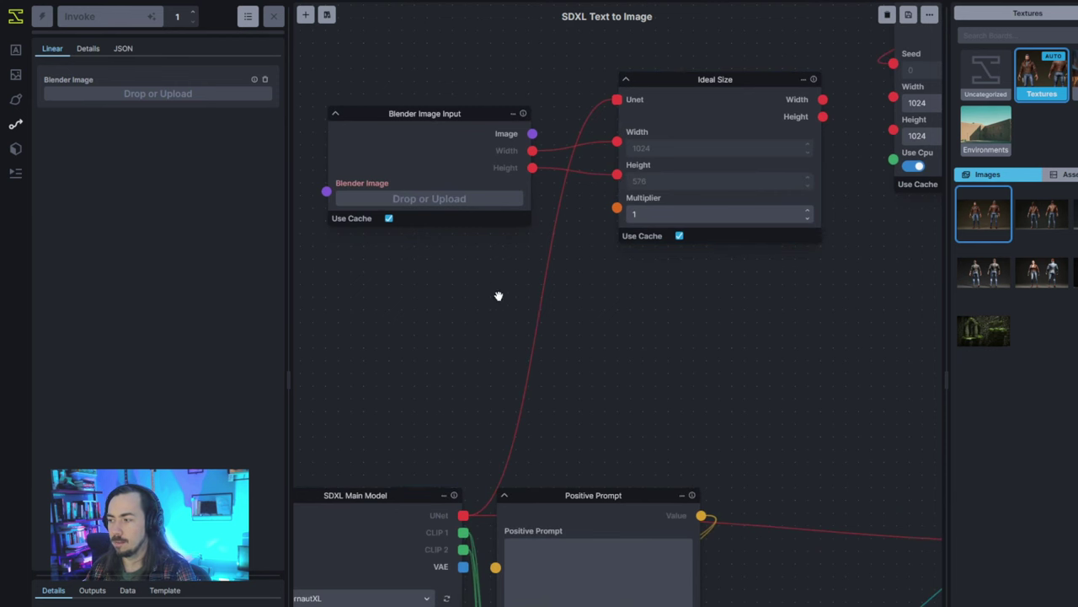
drag(508, 260, 462, 361)
click(594, 196)
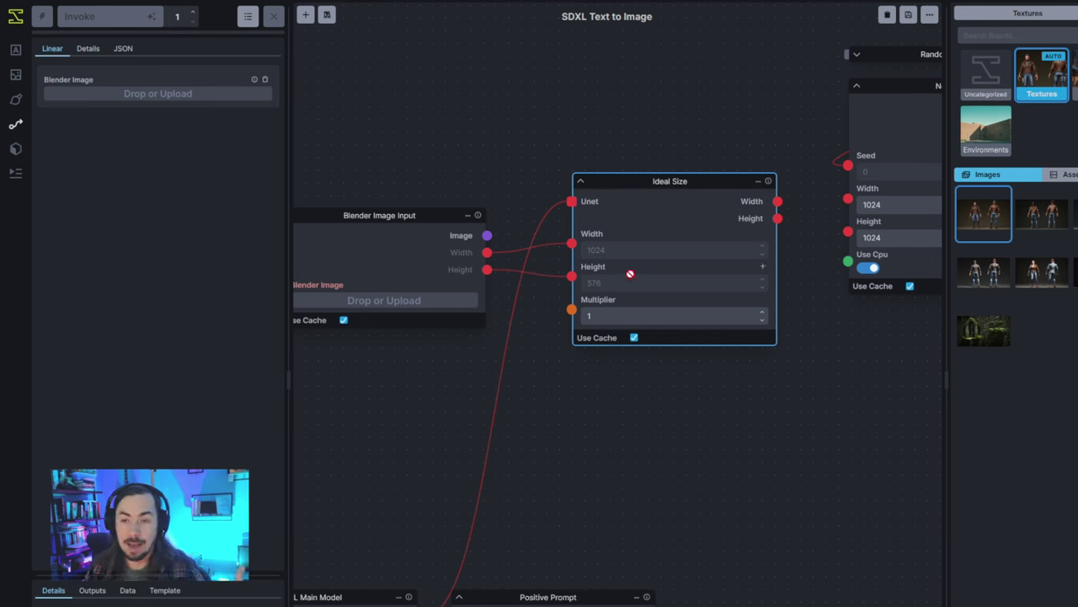
click(446, 233)
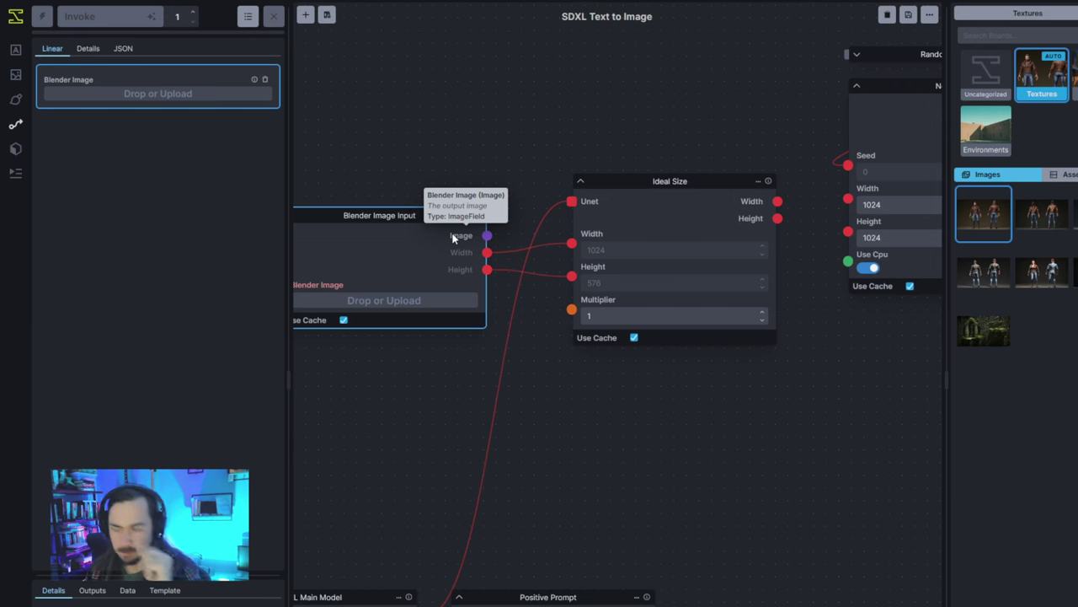
Connect Ideal Size's Width and Height outputs to Noise's Width and Height, and move Ideal Size beside Noise.
scroll(497, 164, down, 1)
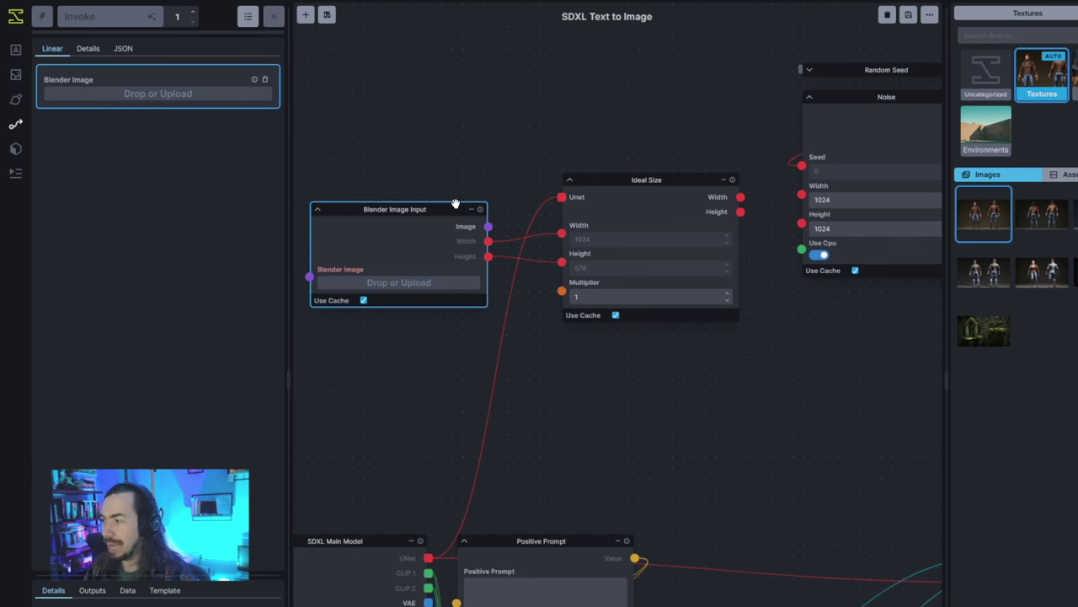
click(686, 177)
drag(685, 164, 612, 161)
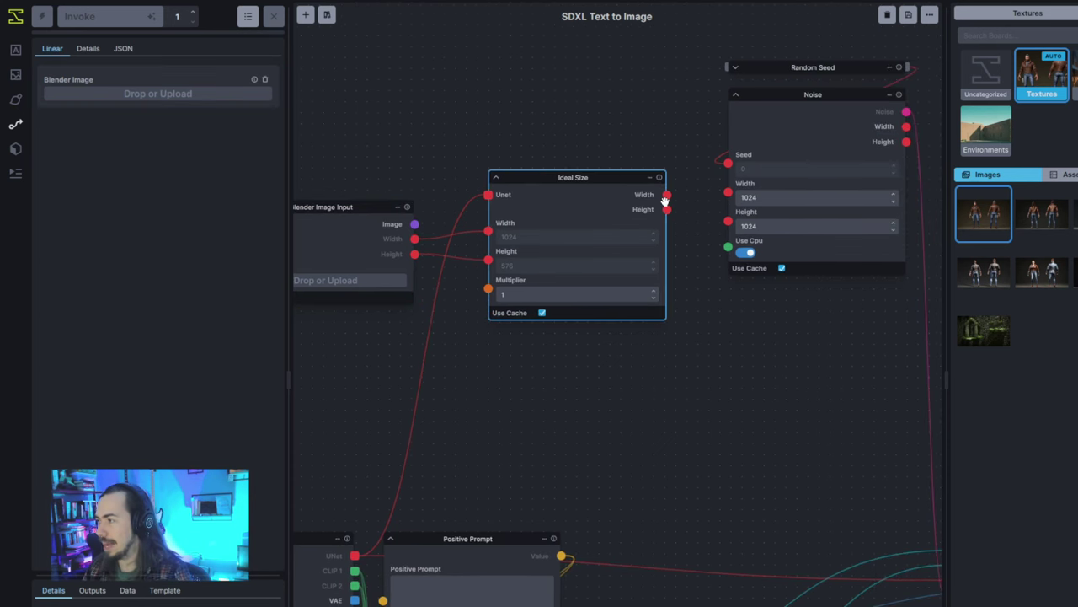
drag(667, 194, 728, 193)
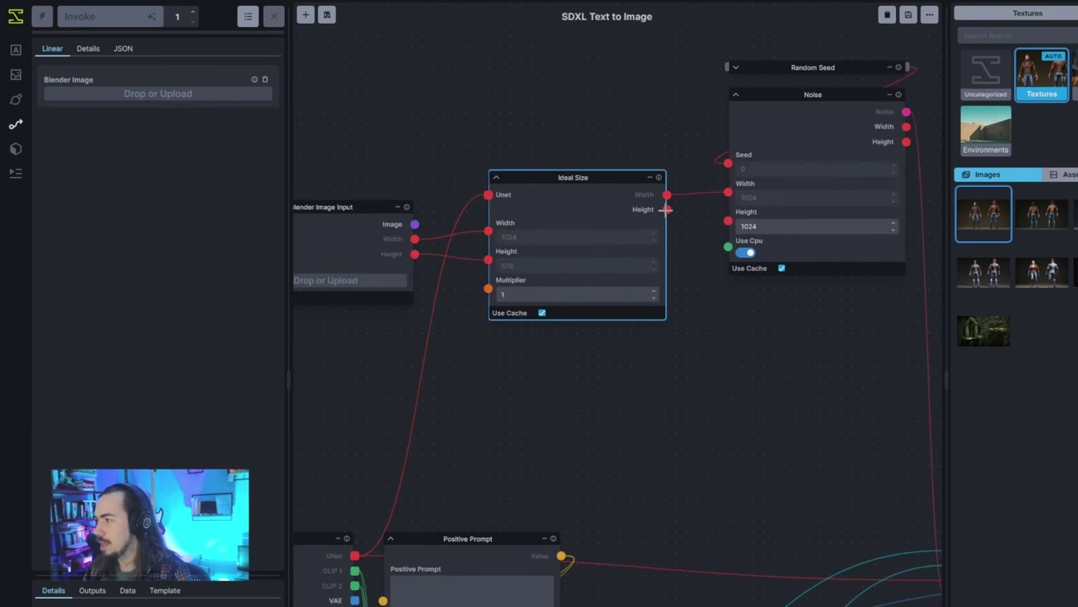
drag(666, 209, 728, 221)
drag(583, 177, 604, 108)
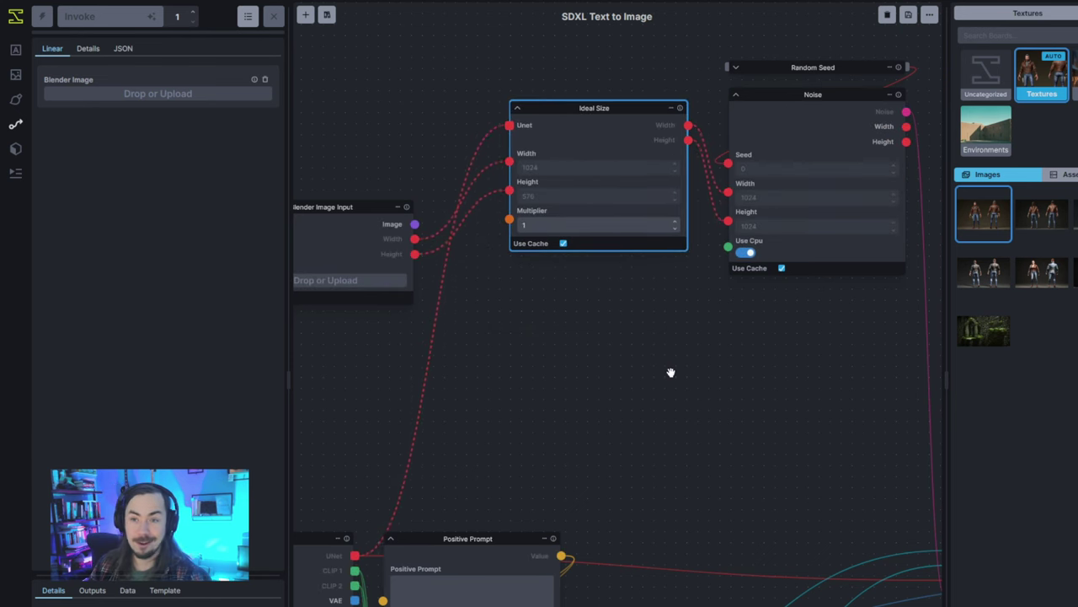
Move the Denoise Latents node up near the Noise node.
scroll(703, 406, down, 2)
drag(703, 407, 549, 328)
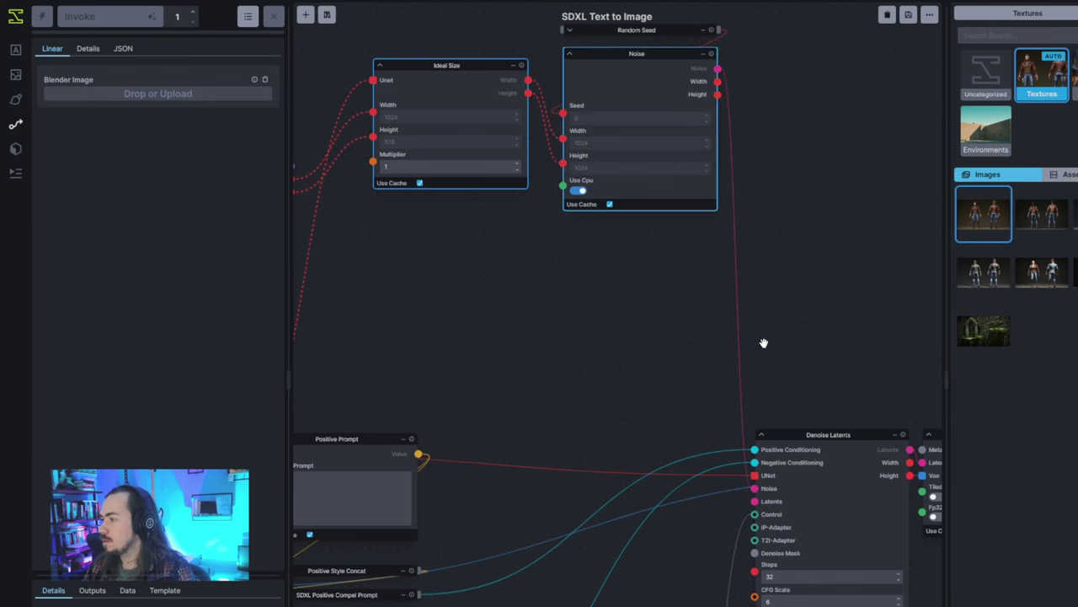
drag(763, 431, 811, 133)
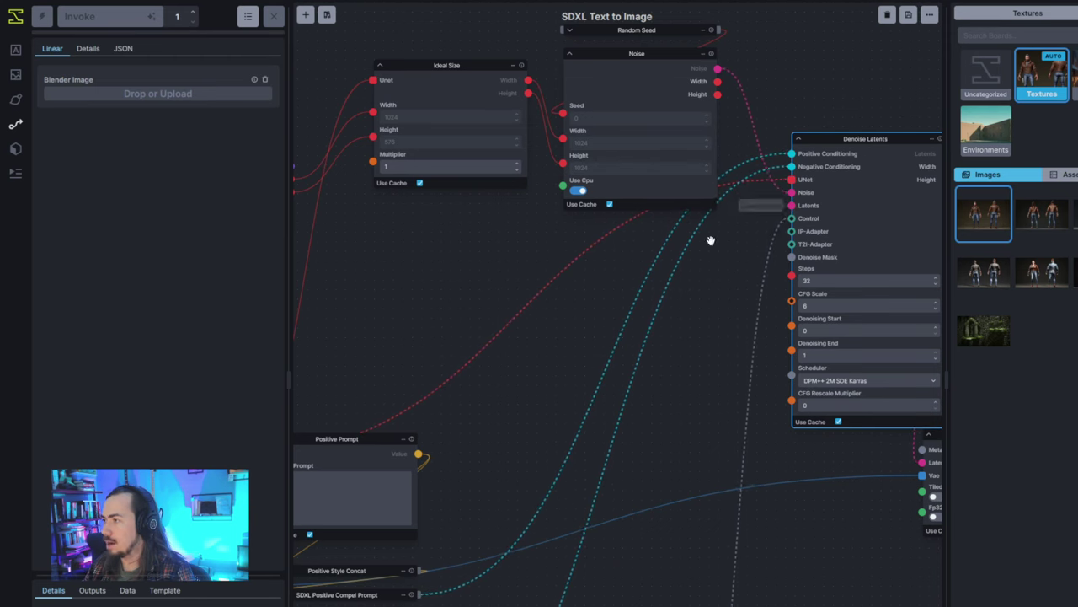
drag(614, 266, 666, 270)
drag(568, 263, 679, 267)
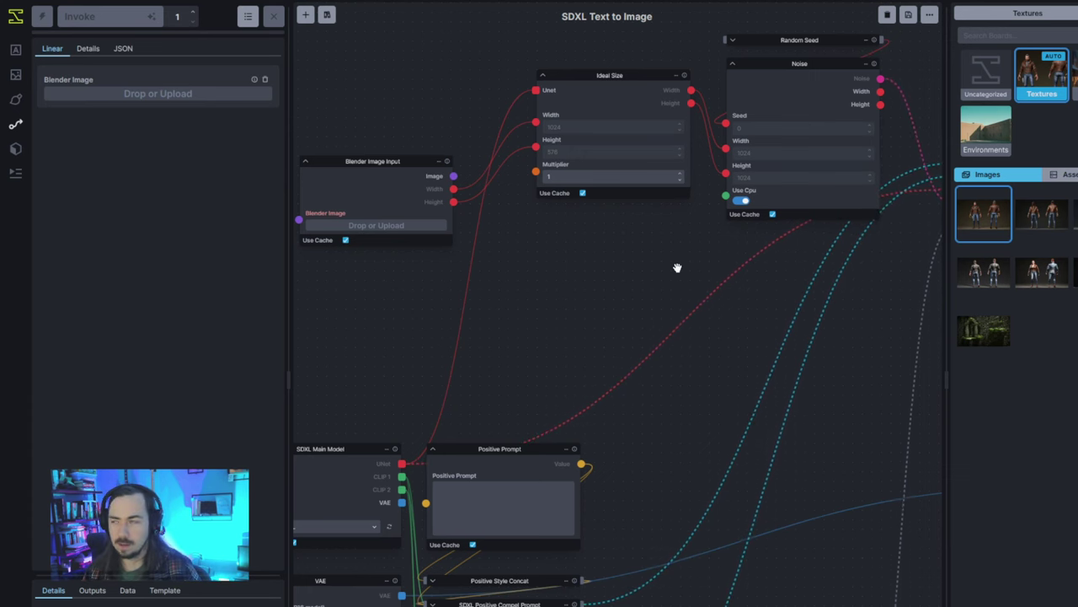
Add an Image to Latents node from the Blender image output and connect the VAE to it.
click(449, 202)
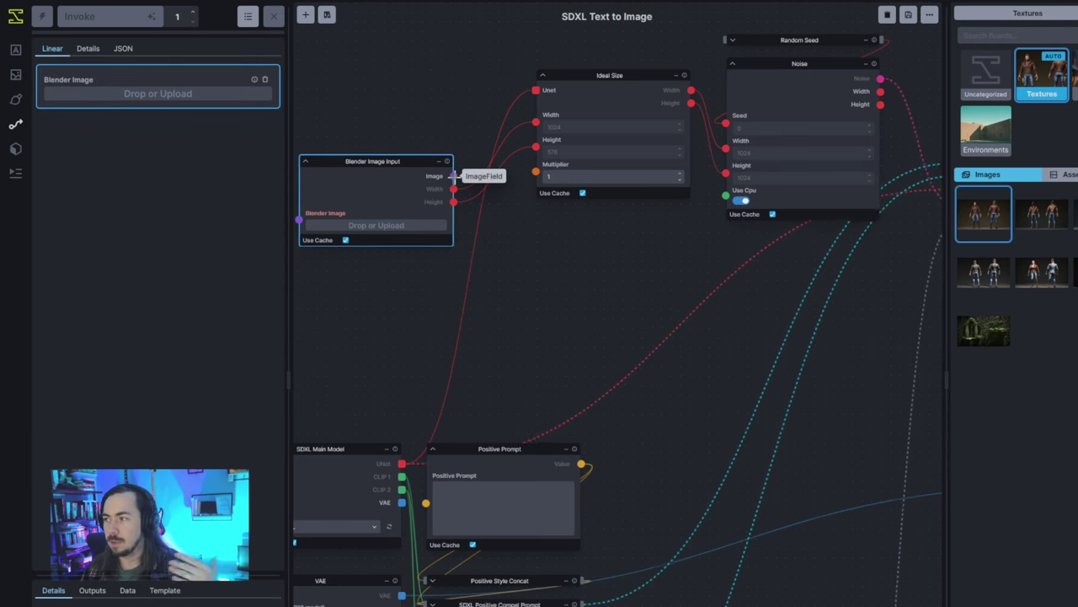
drag(452, 175, 659, 478)
text(laten)
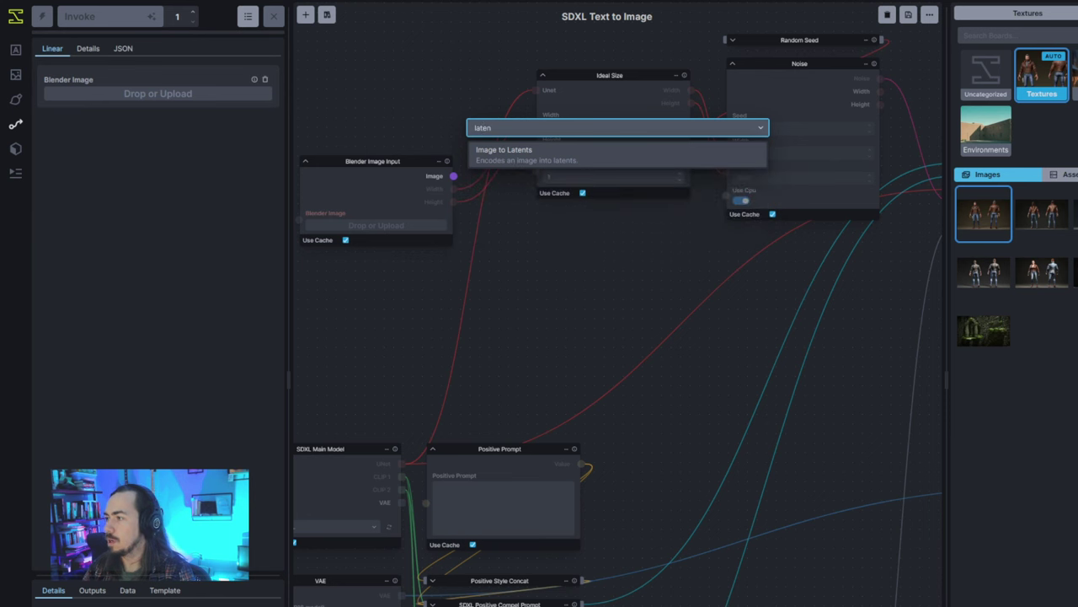
key(Return)
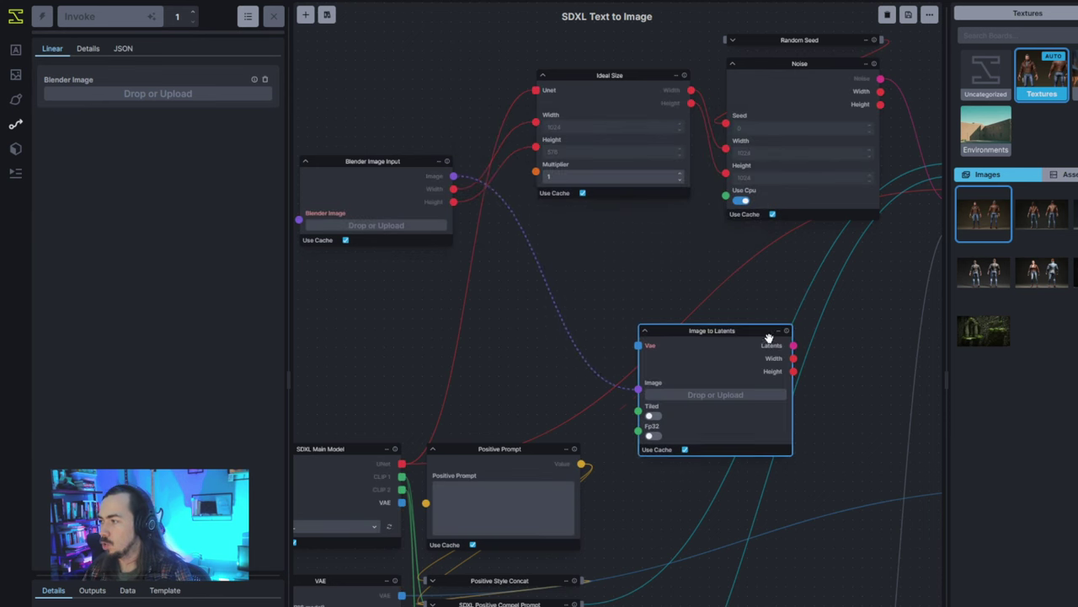
drag(766, 340, 700, 284)
drag(402, 595, 580, 297)
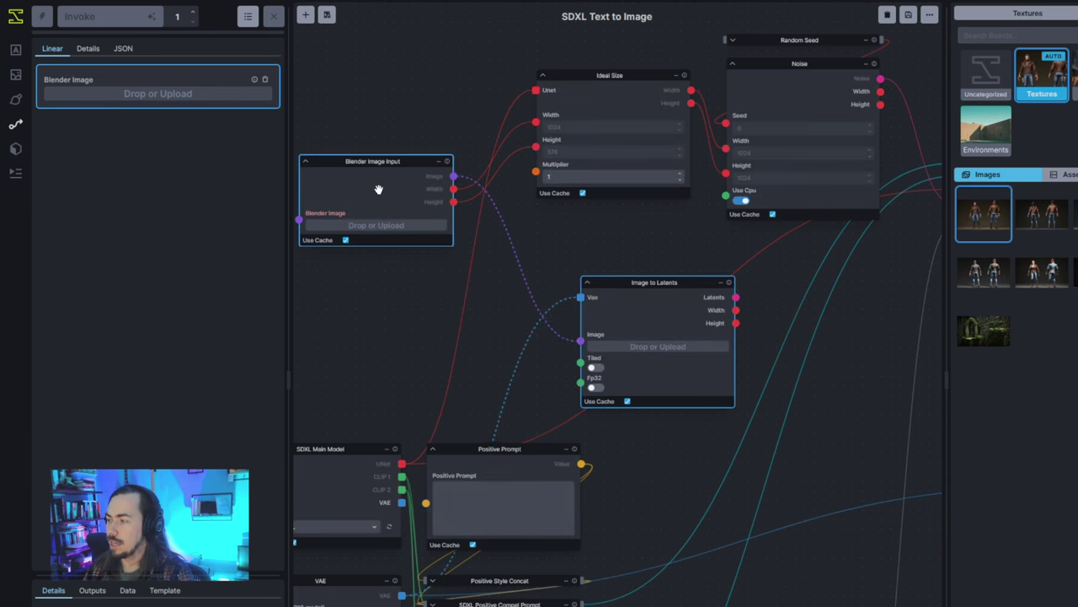
Feed Image to Latents' Latents output into Denoise Latents' Latents input.
scroll(788, 391, right, 1)
drag(788, 391, 627, 373)
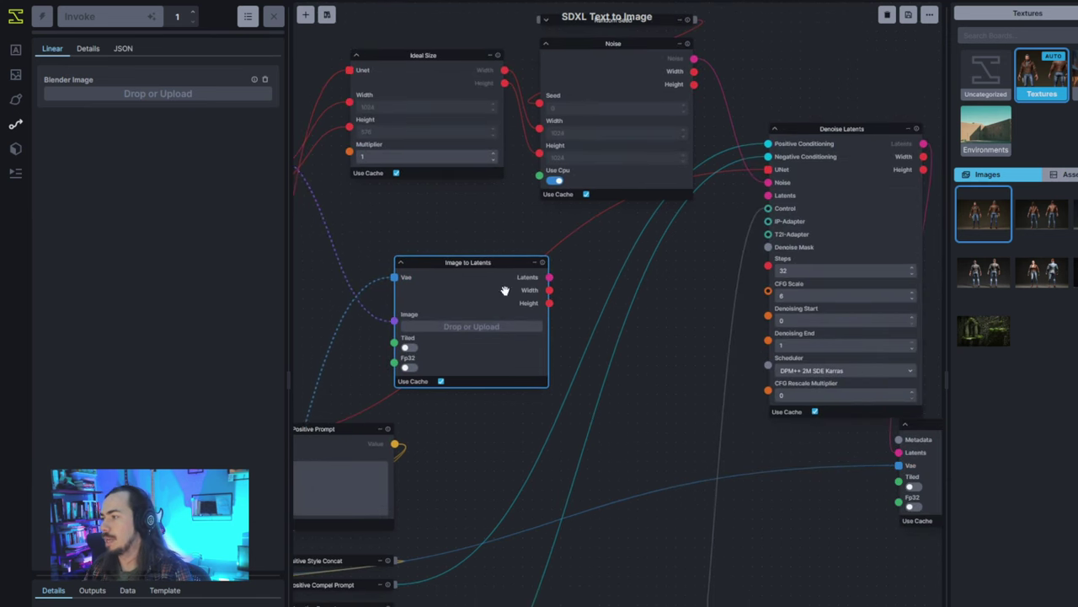
drag(549, 276, 768, 194)
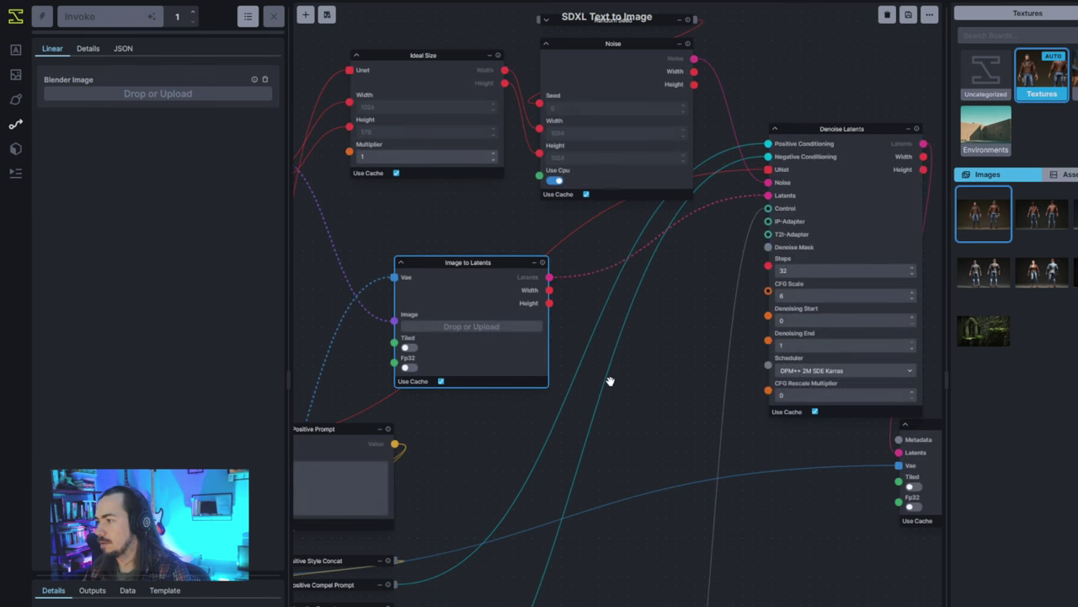
scroll(645, 350, left, 2)
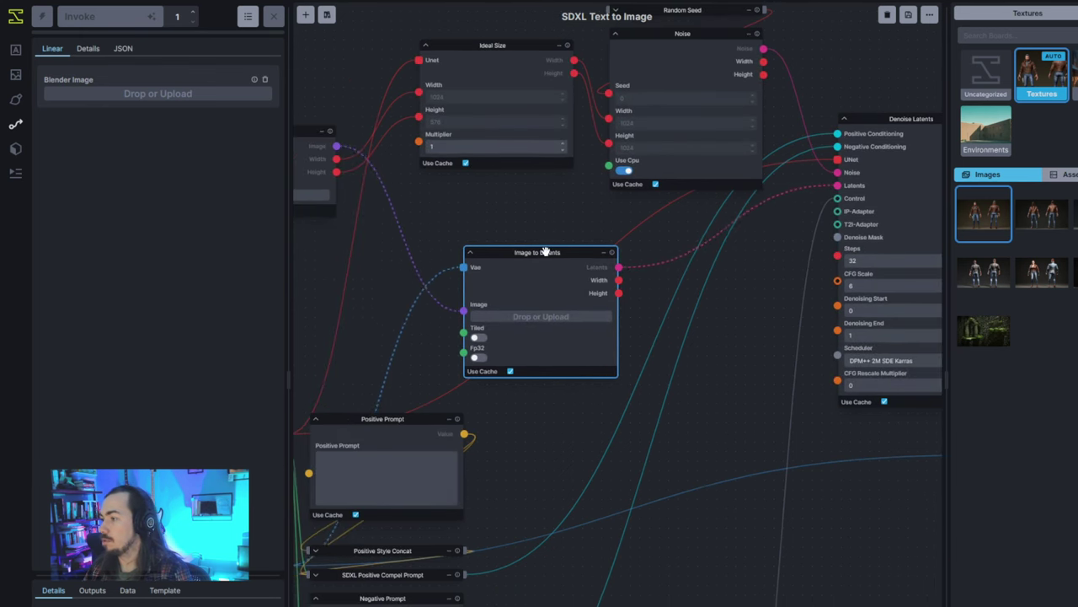
drag(547, 253, 508, 214)
click(793, 301)
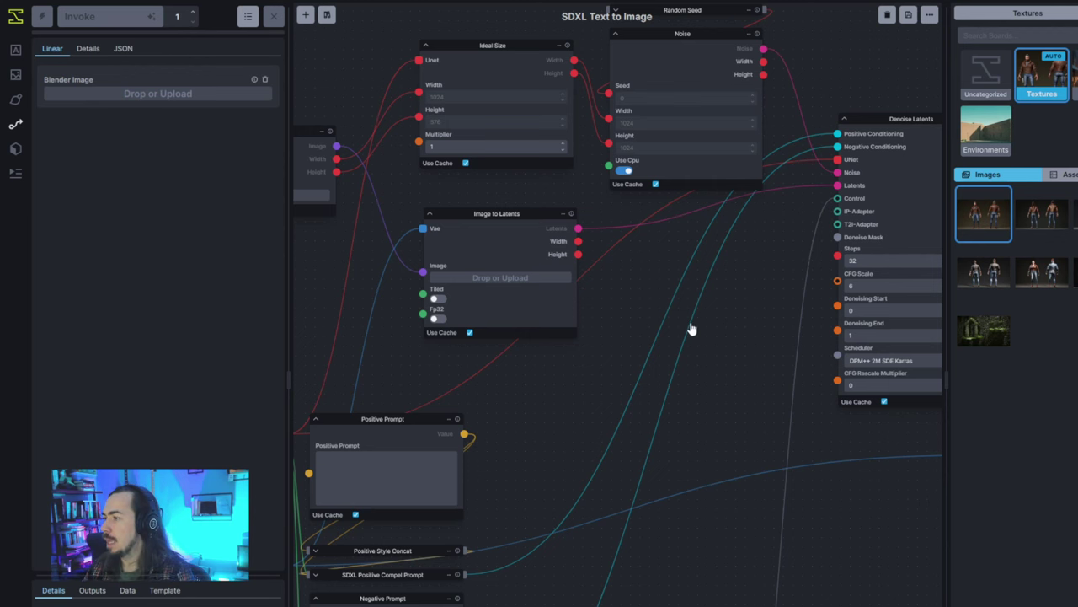
Move the Blender Image Input node toward the graph's left edge.
drag(696, 326, 732, 286)
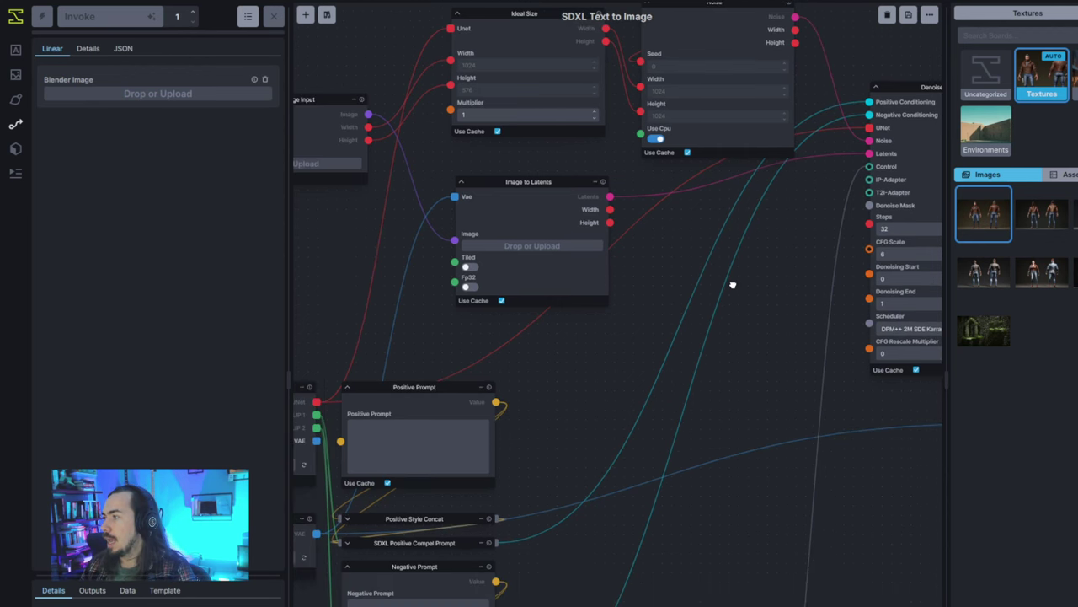
scroll(730, 345, left, 5)
drag(478, 68, 342, 66)
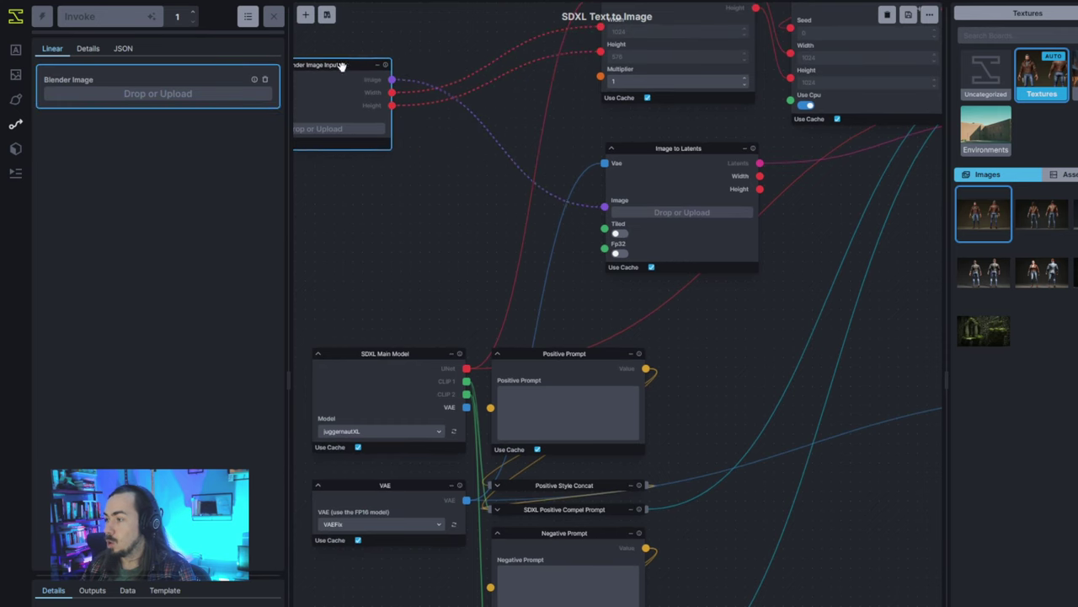
scroll(341, 65, down, 3)
drag(397, 193, 548, 168)
drag(475, 65, 316, 49)
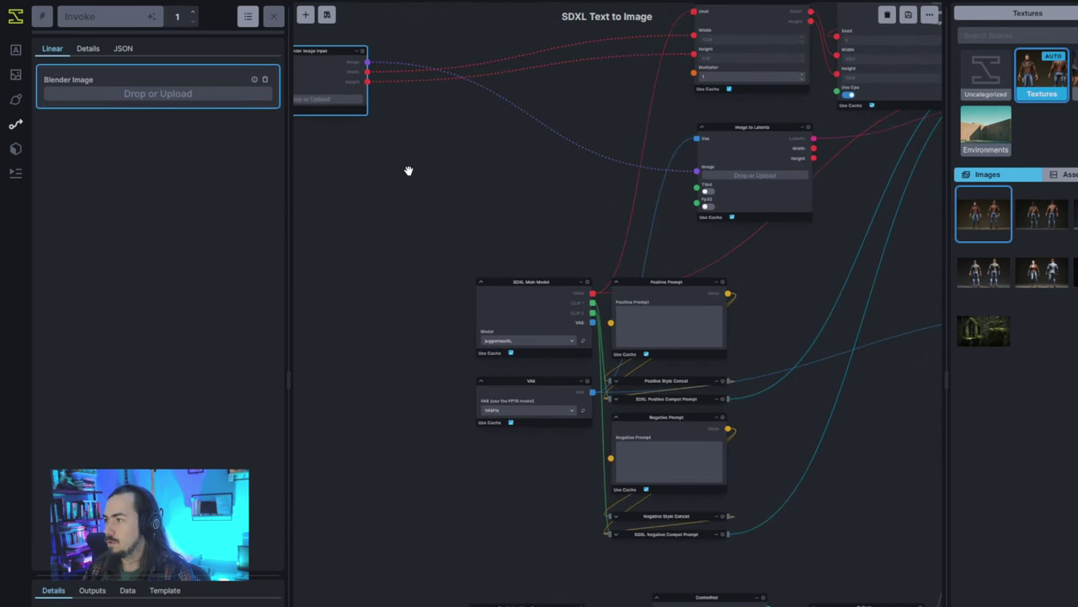
scroll(391, 155, left, 5)
drag(435, 75, 349, 106)
click(421, 121)
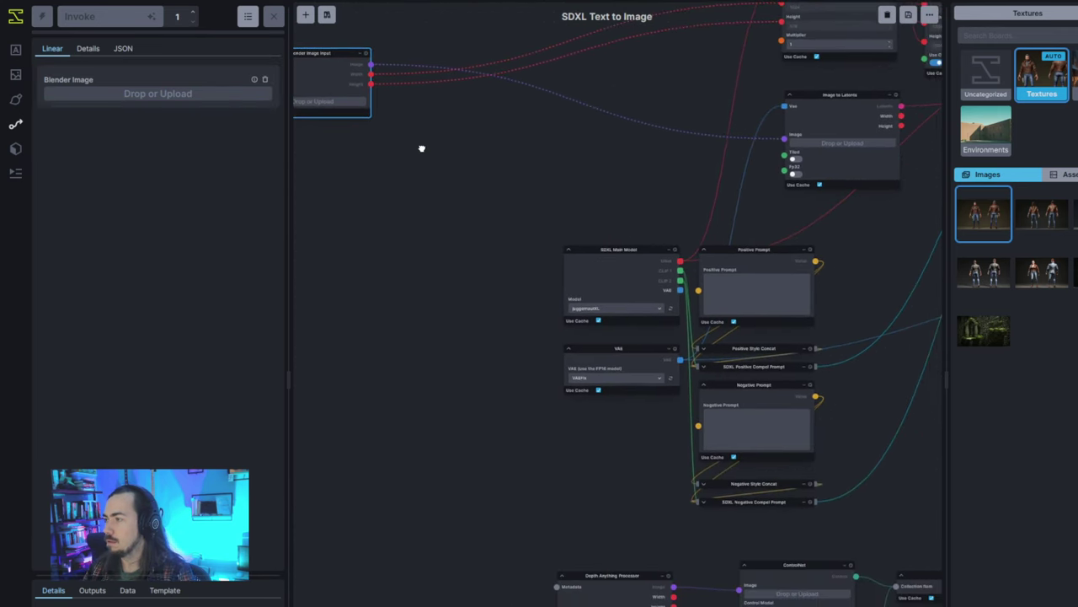
scroll(434, 183, down, 3)
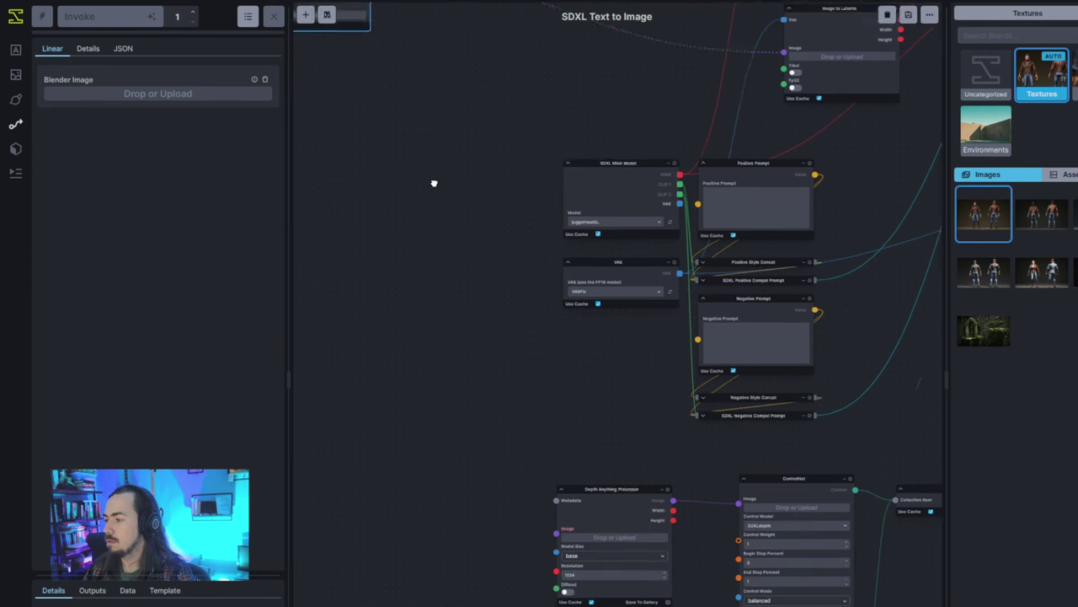
scroll(433, 177, down, 2)
scroll(450, 391, up, 7)
scroll(450, 390, left, 1)
scroll(474, 166, left, 3)
scroll(474, 166, down, 2)
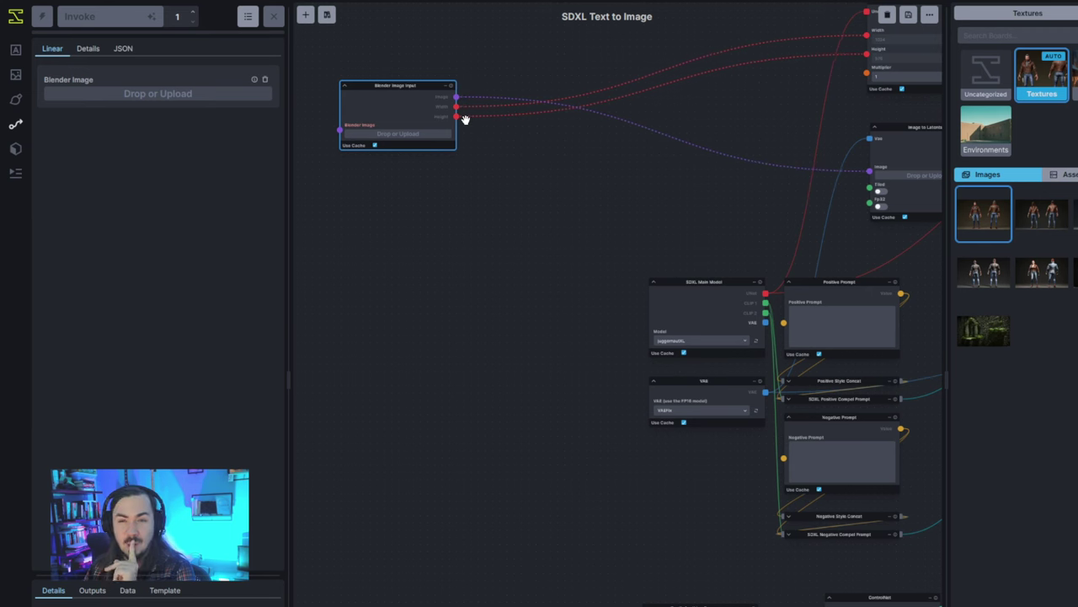
drag(413, 85, 407, 62)
click(620, 131)
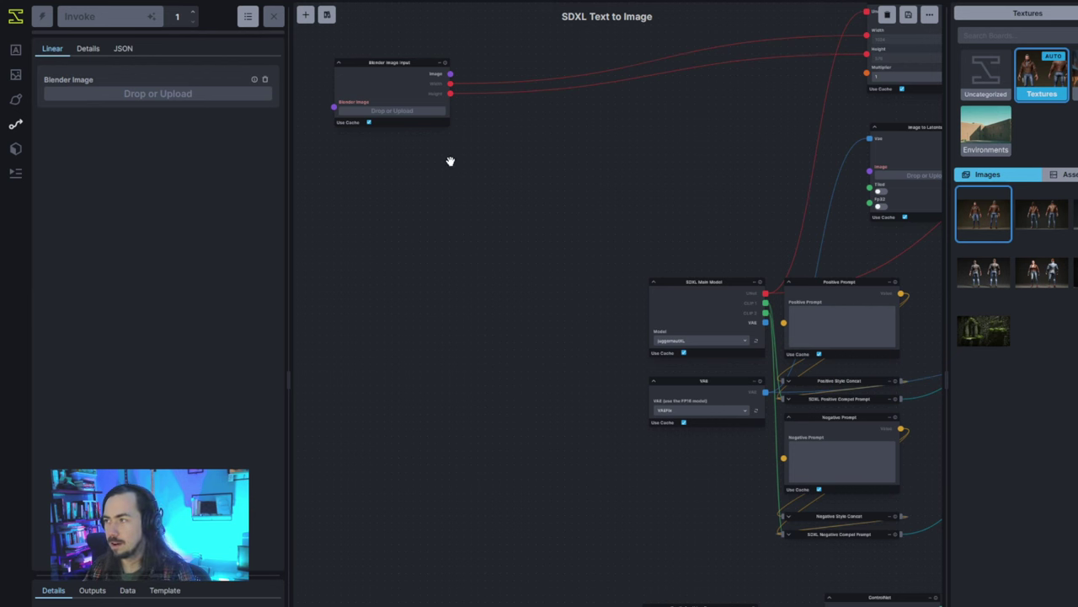
Connect the Blender image to the Depth Anything and Canny Processors' Image inputs, placing the node beside them.
drag(403, 70, 526, 442)
scroll(422, 101, right, 2)
drag(570, 603, 571, 605)
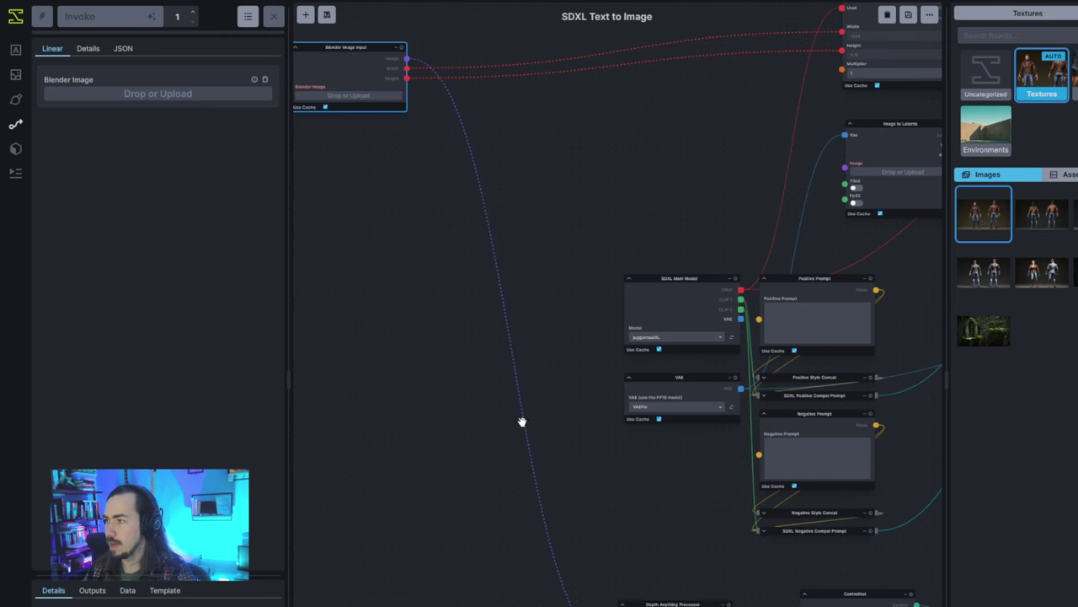
drag(354, 73, 465, 605)
scroll(493, 385, down, 10)
drag(413, 218, 553, 515)
drag(683, 434, 719, 448)
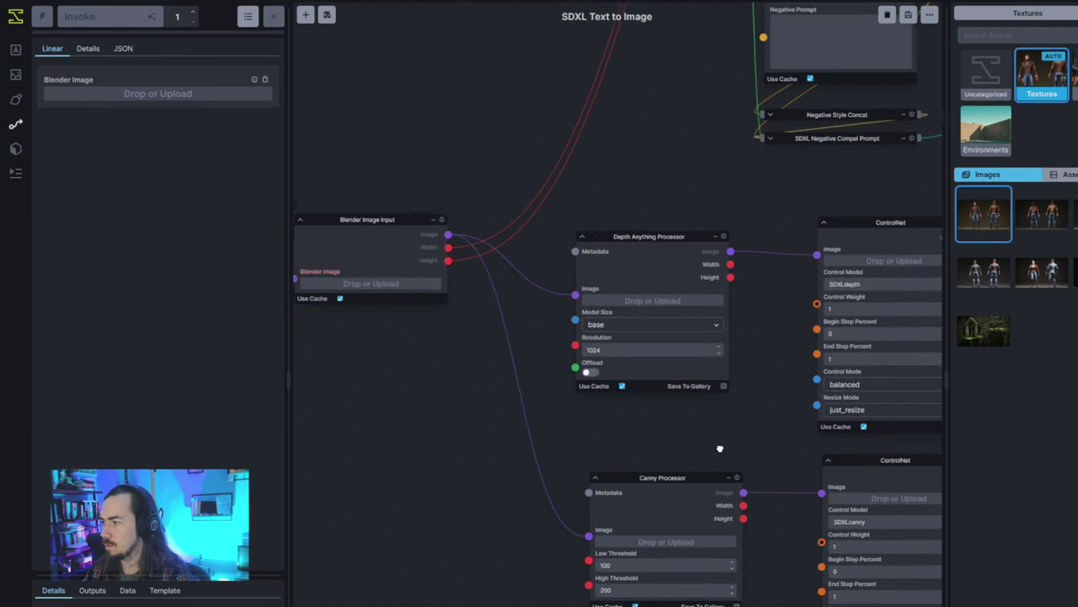
drag(367, 219, 409, 273)
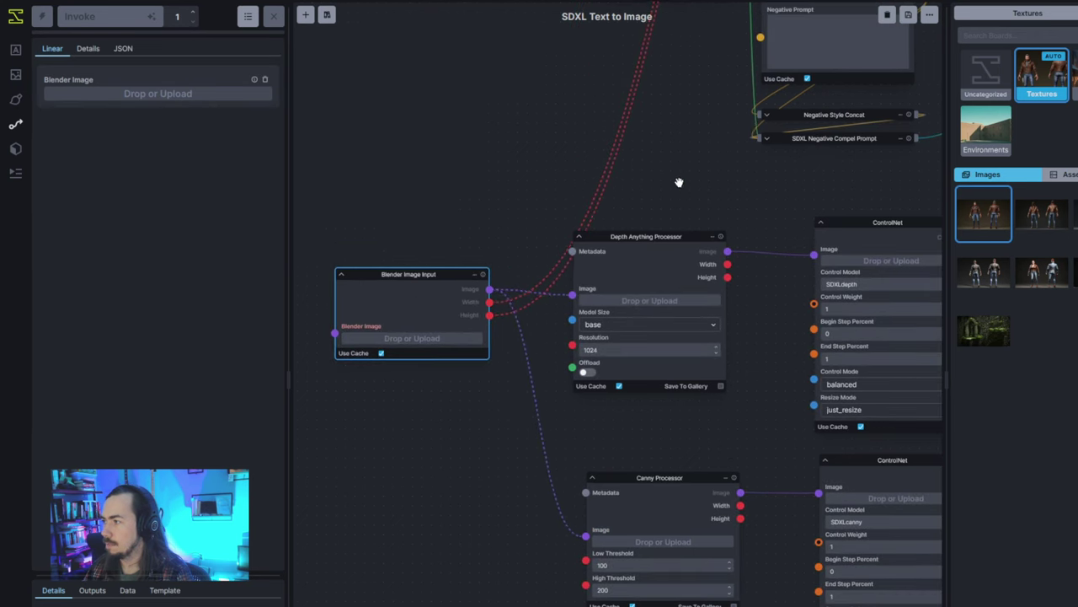
scroll(679, 182, up, 10)
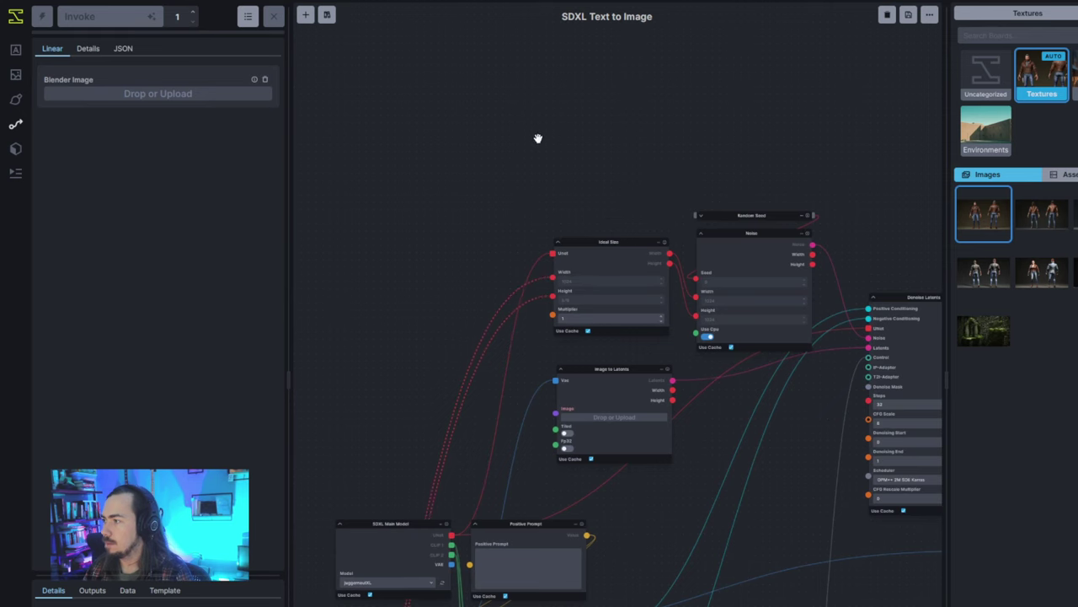
Box-select Random Seed, Noise and Ideal Size and move the group lower.
drag(523, 137, 552, 155)
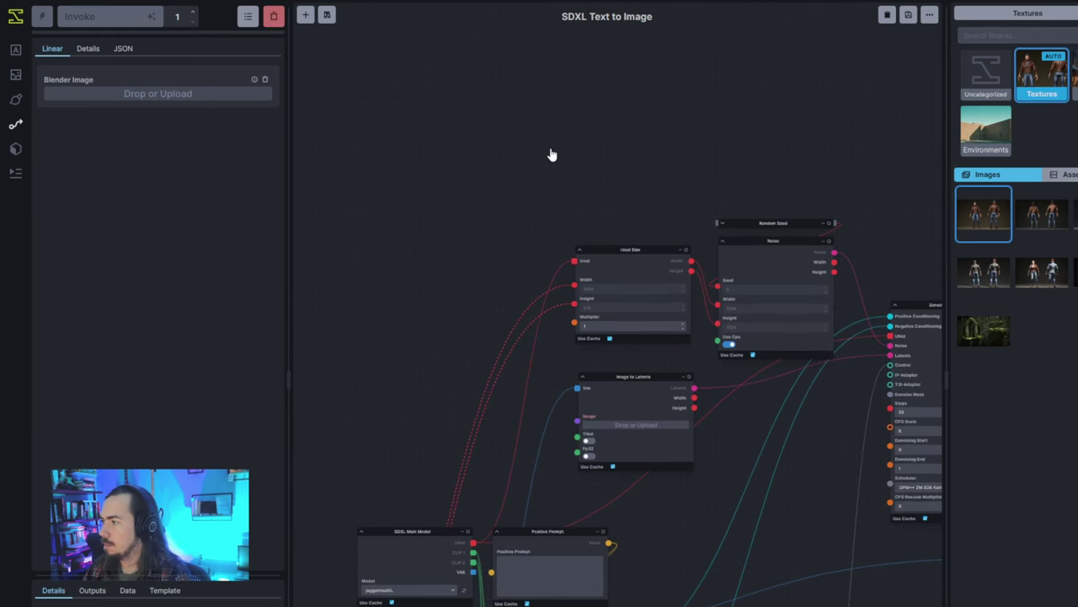
drag(842, 338, 841, 337)
drag(811, 570, 661, 222)
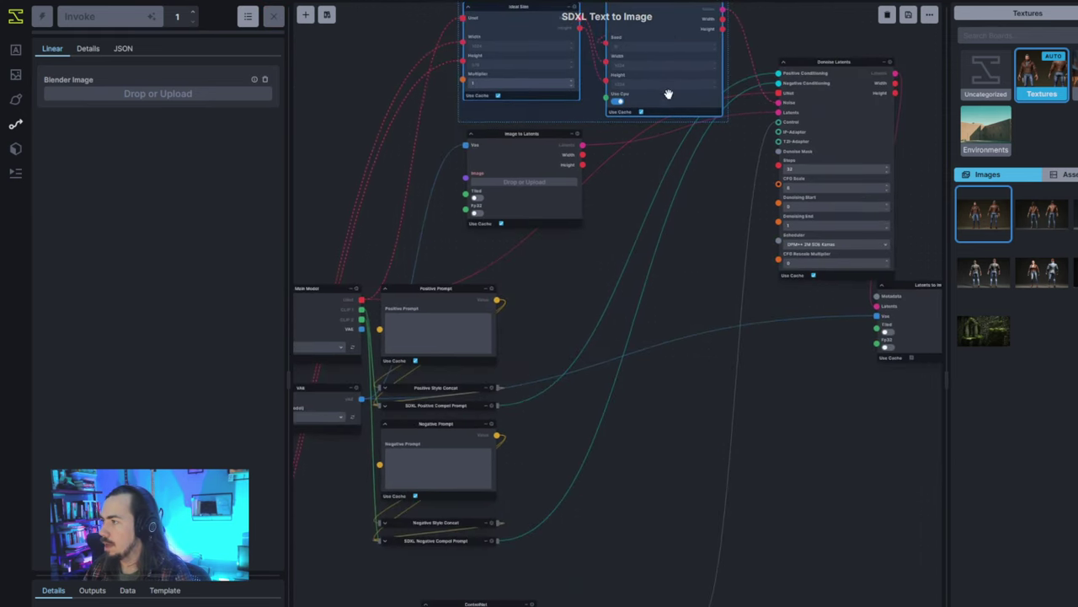
drag(676, 72, 742, 567)
drag(666, 380, 662, 217)
drag(716, 354, 696, 306)
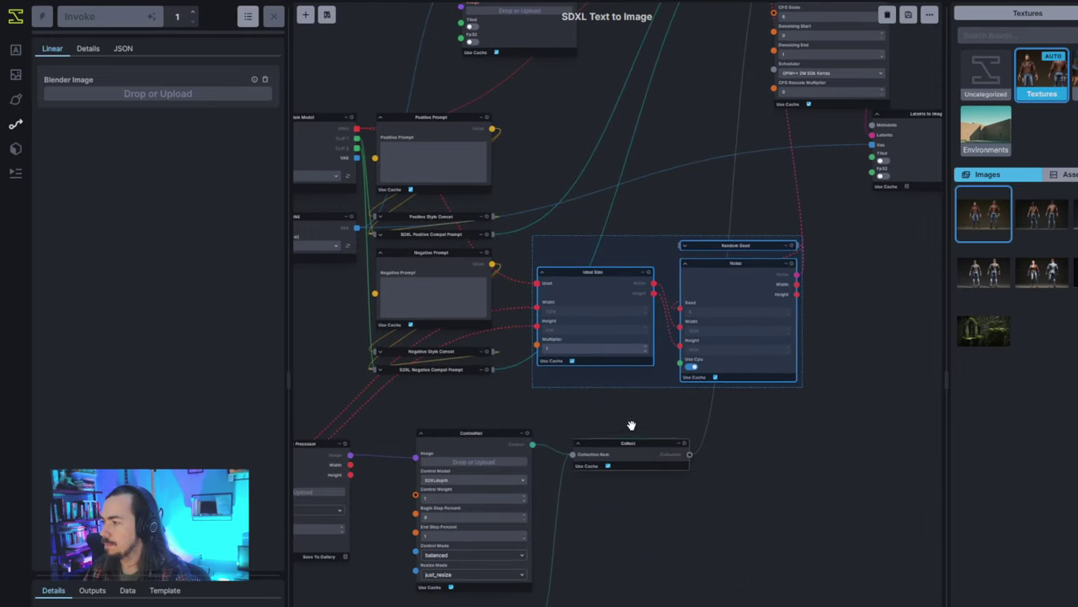
drag(638, 435, 699, 371)
click(698, 560)
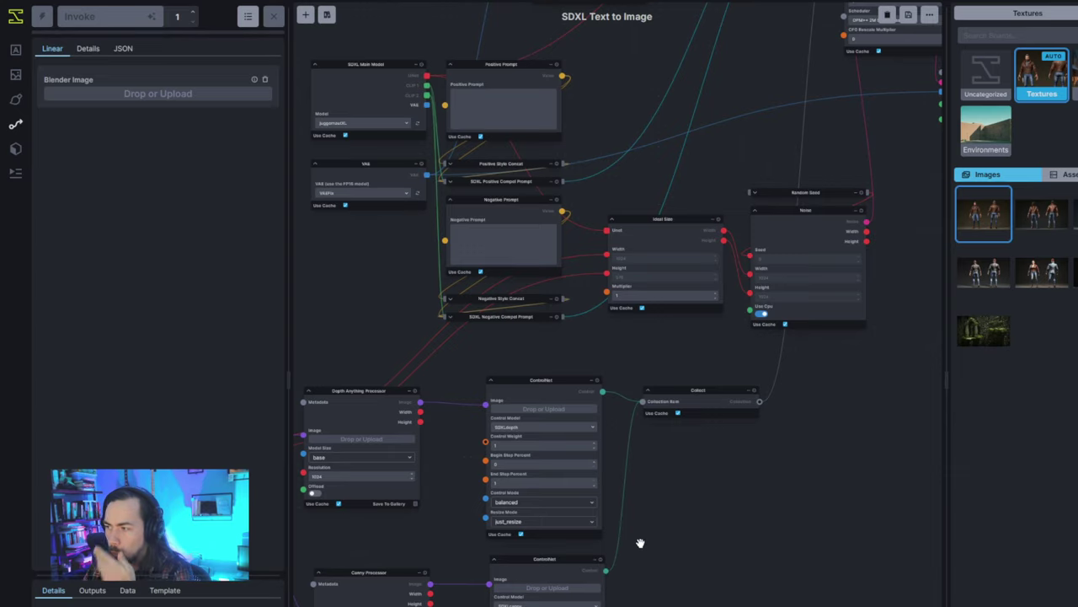
drag(640, 542, 761, 513)
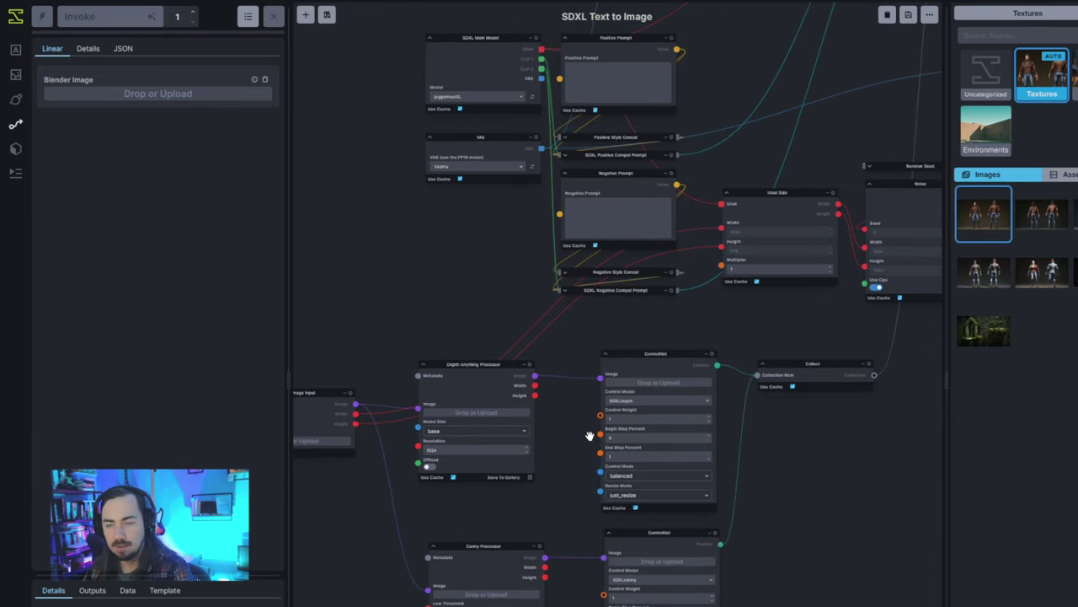
Wire the Depth Anything image output into Image to Latents' Image input and reposition that node.
drag(542, 372, 792, 171)
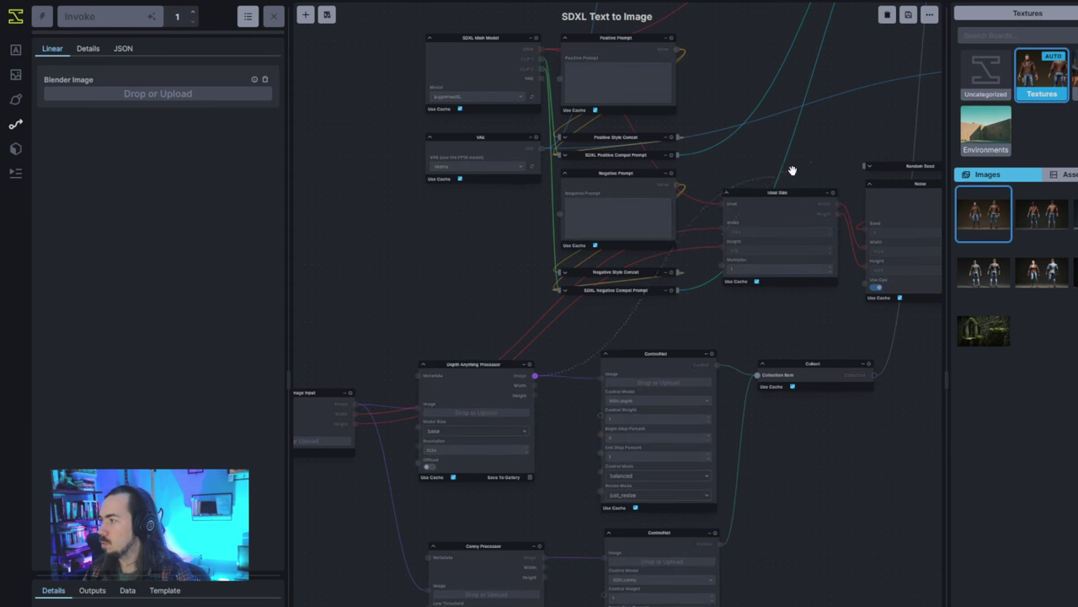
drag(858, 108, 644, 145)
drag(704, 97, 773, 173)
key(Delete)
scroll(760, 362, down, 5)
drag(808, 300, 901, 239)
drag(805, 478, 451, 588)
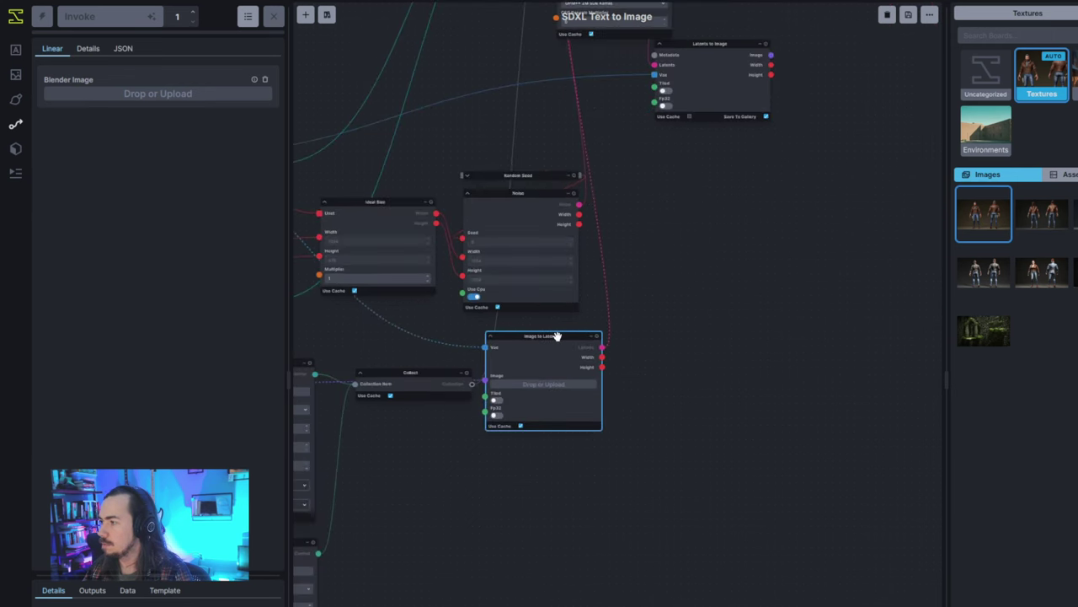
drag(556, 336, 655, 316)
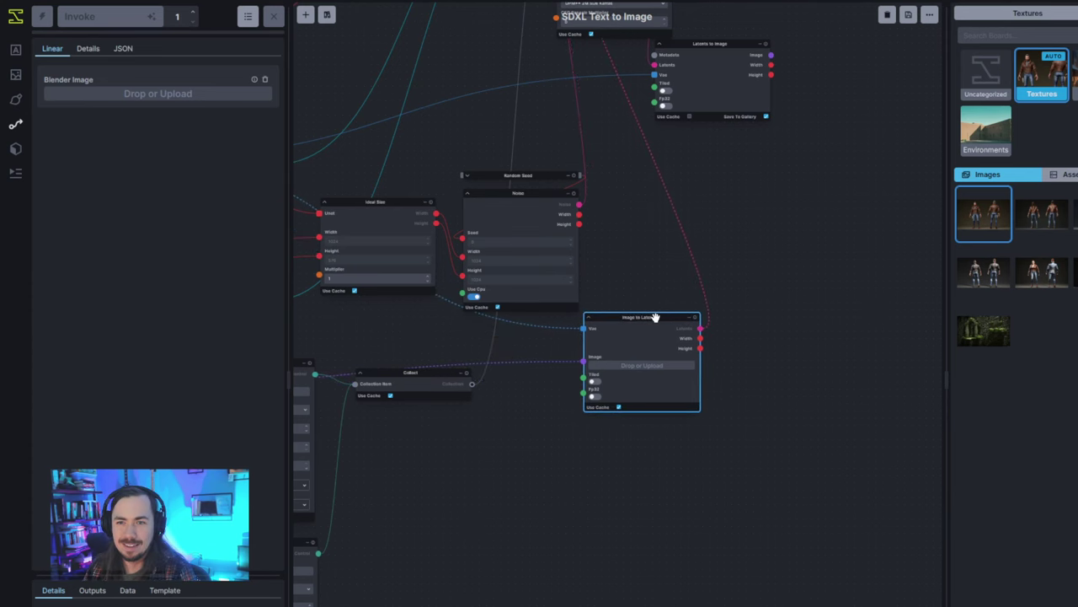
Move Noise, Random Seed and Ideal Size further down, settling Image to Latents above them.
drag(643, 277, 792, 288)
scroll(786, 290, down, 2)
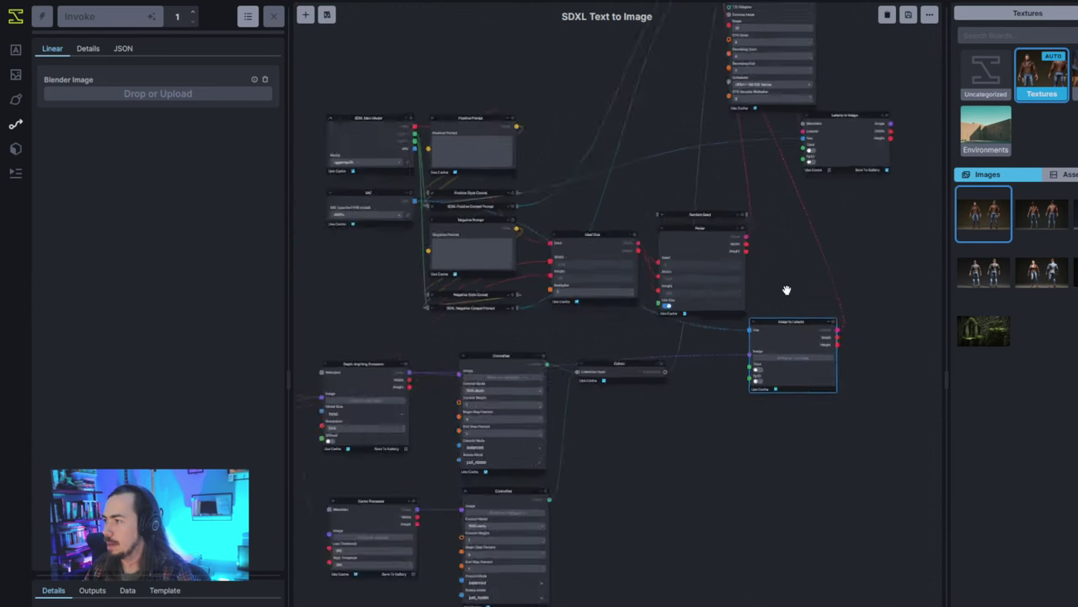
scroll(786, 290, down, 2)
scroll(671, 188, up, 2)
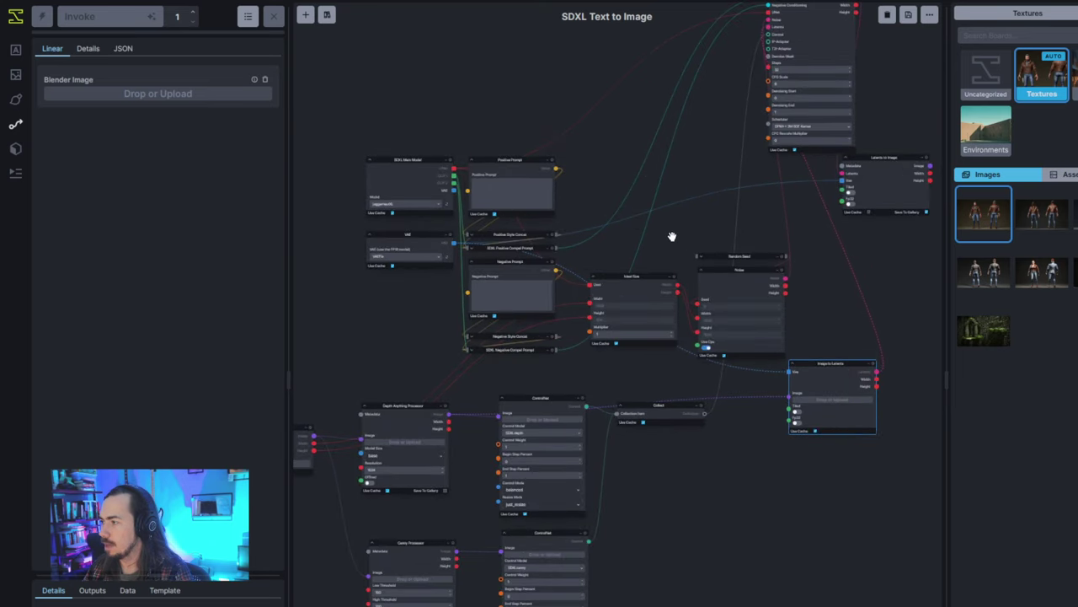
scroll(672, 236, up, 2)
drag(848, 324, 626, 241)
drag(652, 301, 703, 598)
drag(763, 516, 598, 384)
drag(747, 270, 688, 334)
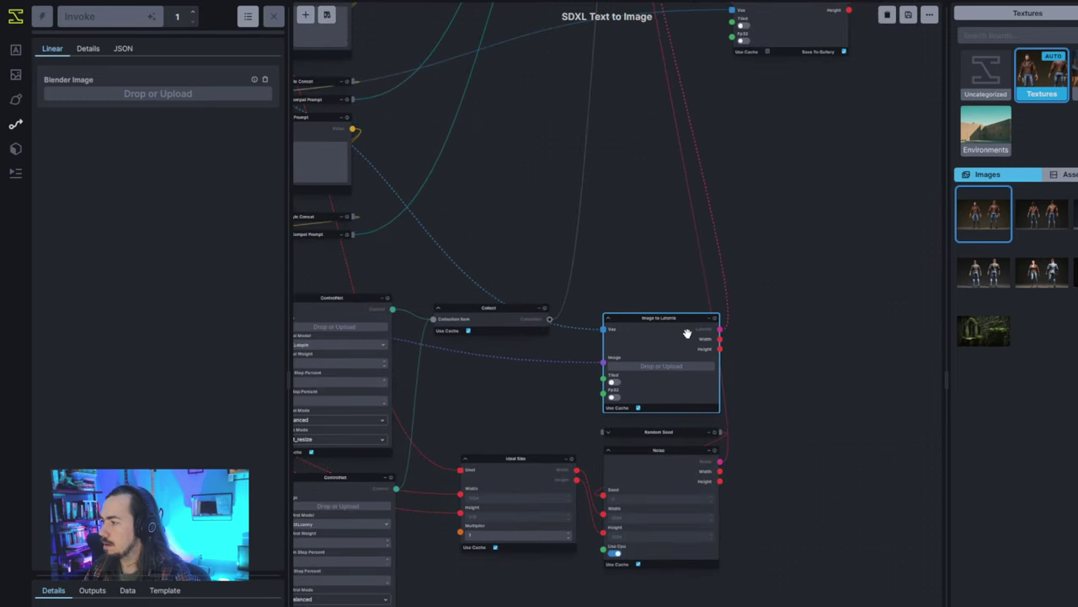
click(761, 246)
Move the Latents to Image node up beside Denoise Latents.
scroll(688, 228, down, 3)
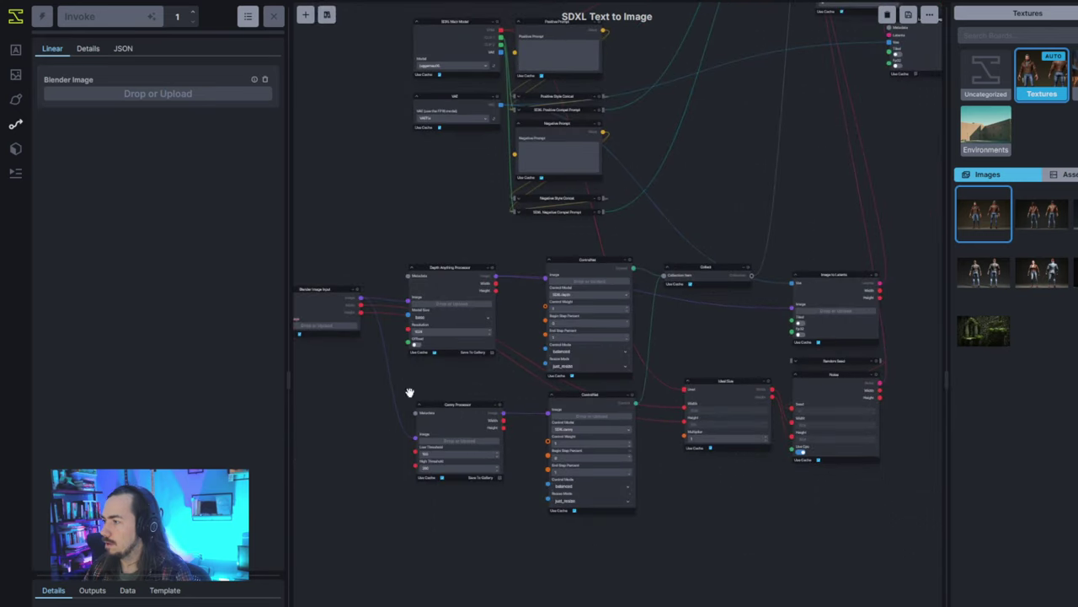
scroll(503, 283, up, 3)
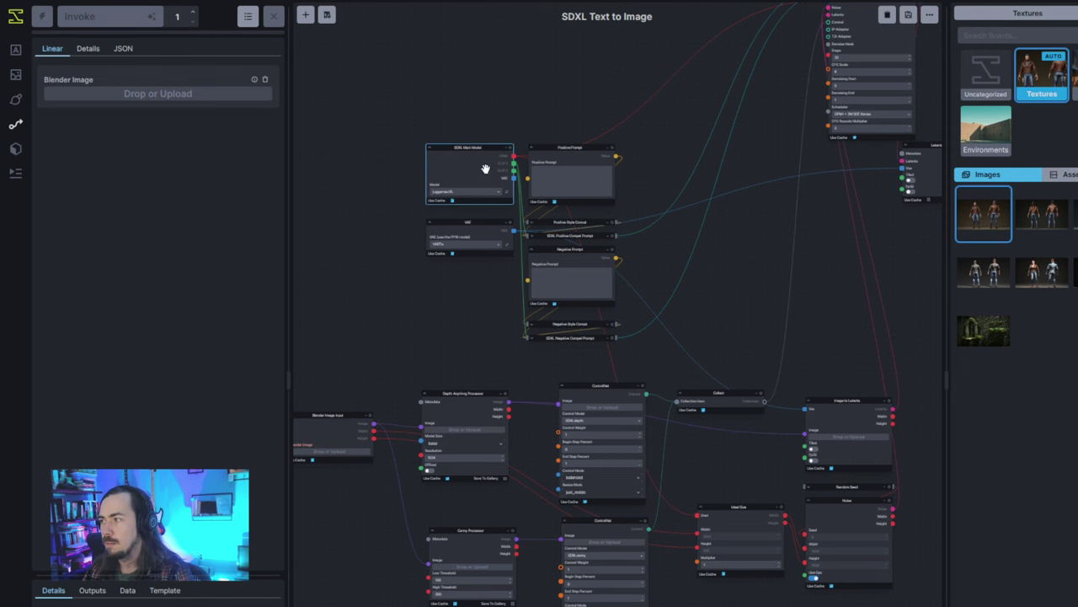
scroll(457, 233, up, 3)
drag(725, 339, 776, 170)
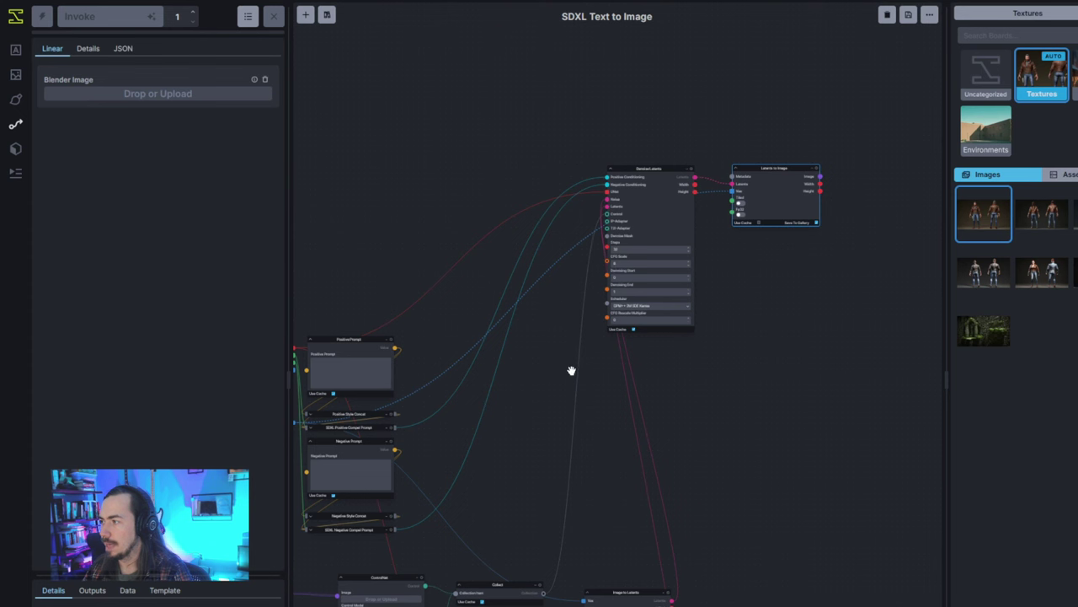
click(740, 303)
scroll(680, 325, up, 5)
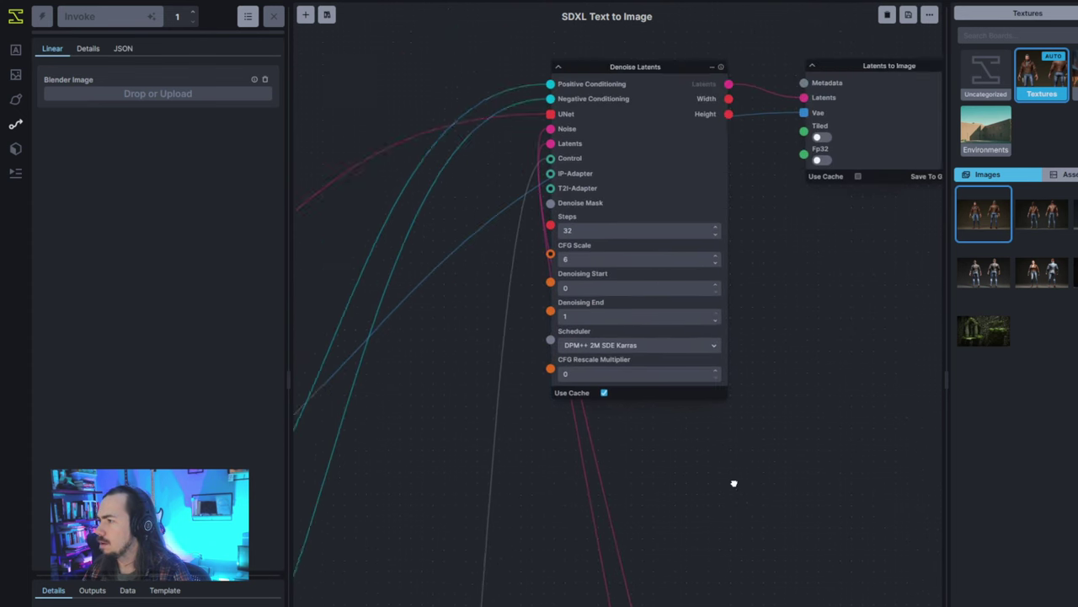
click(643, 366)
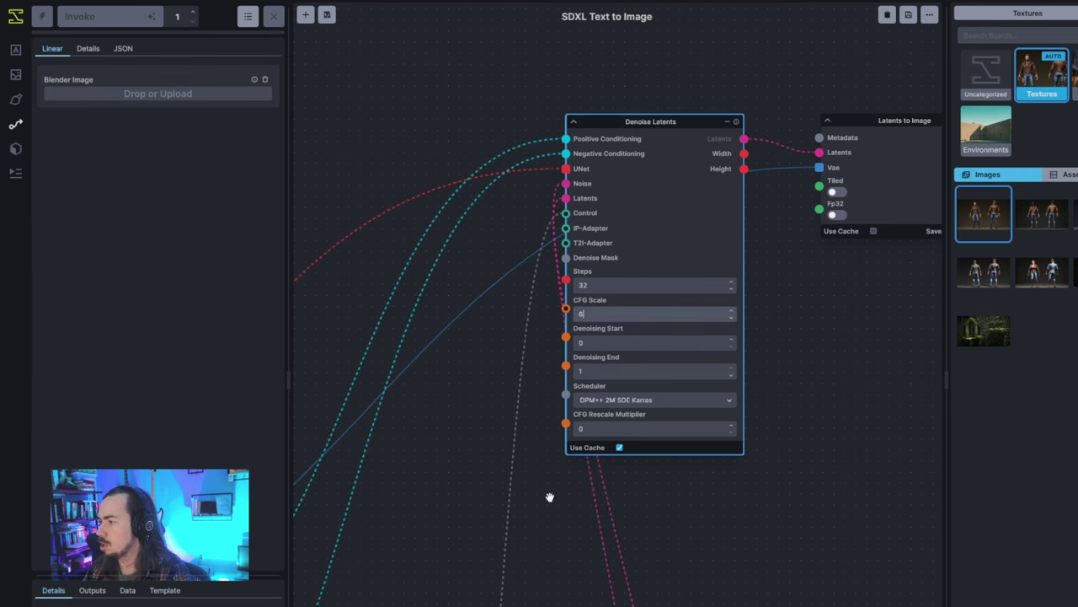
drag(556, 510, 570, 479)
click(571, 479)
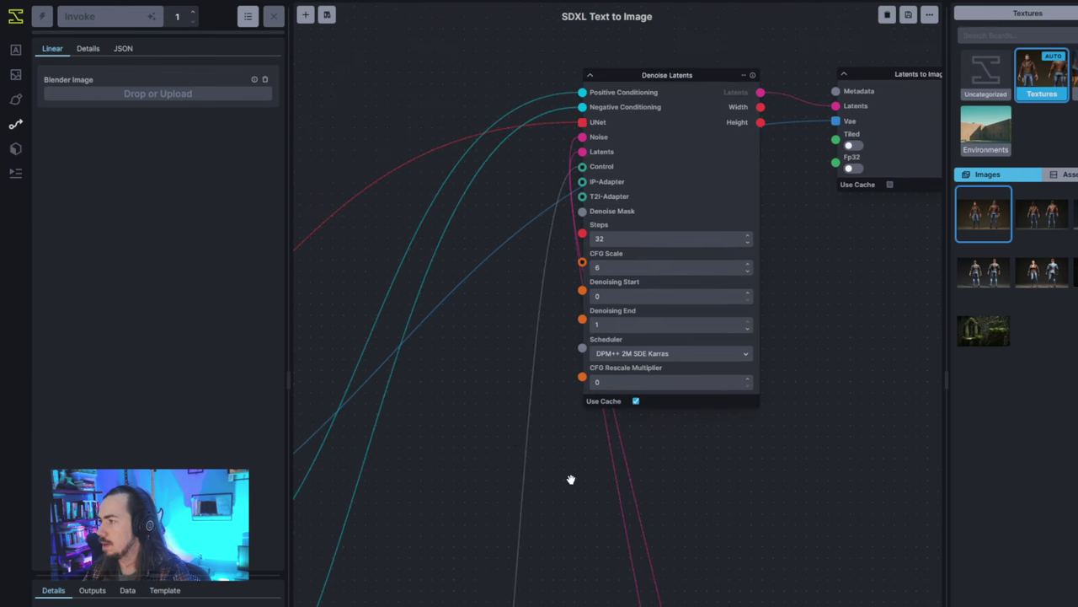
drag(437, 458, 621, 322)
scroll(801, 315, down, 4)
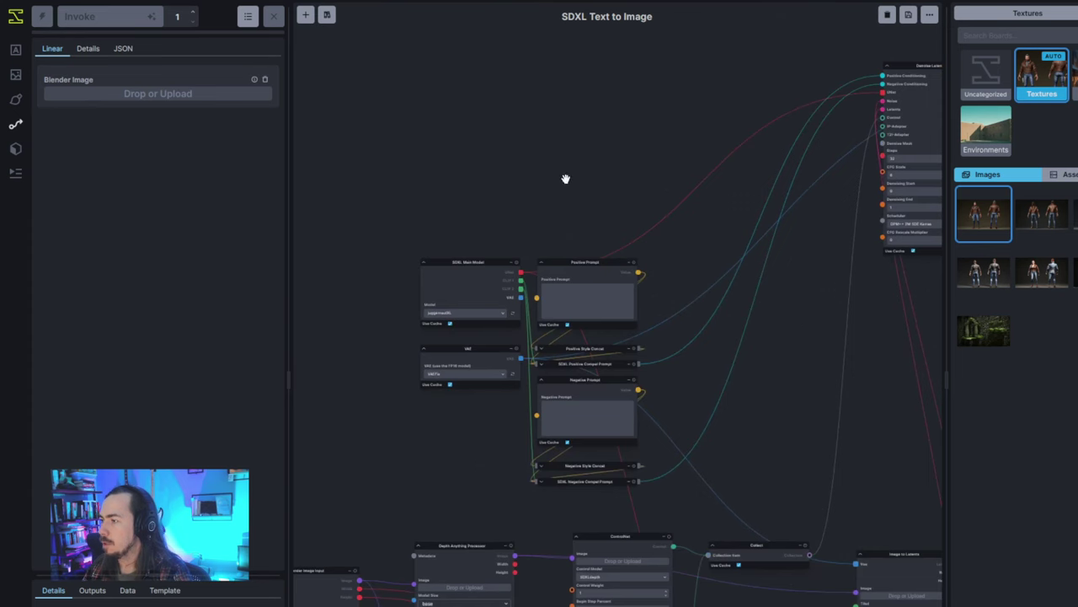
scroll(567, 286, up, 4)
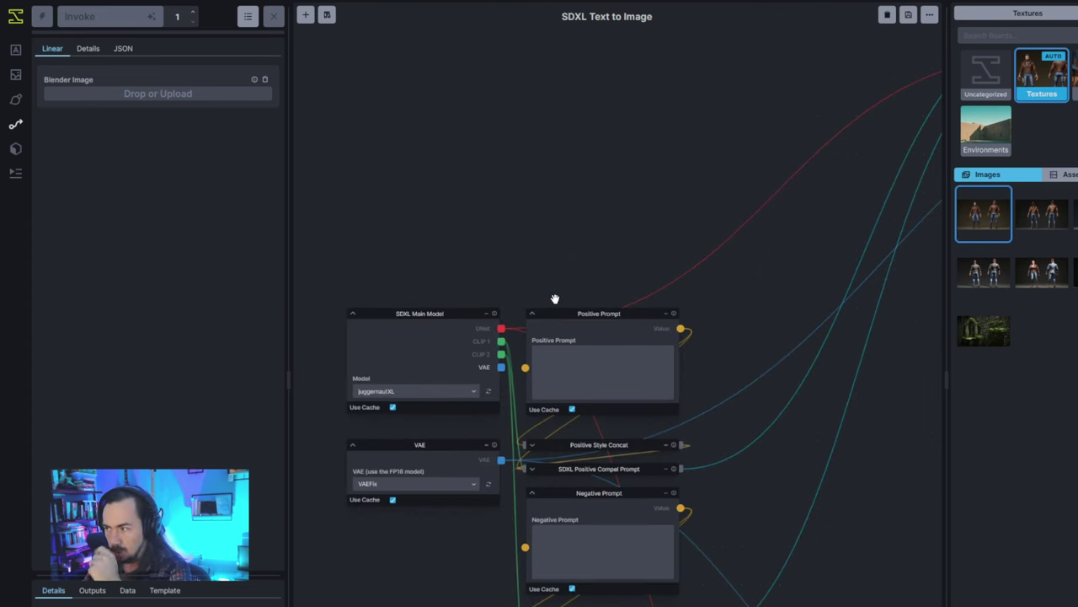
Add the Positive Prompt node's prompt field to the linear view, below Blender Image.
click(549, 313)
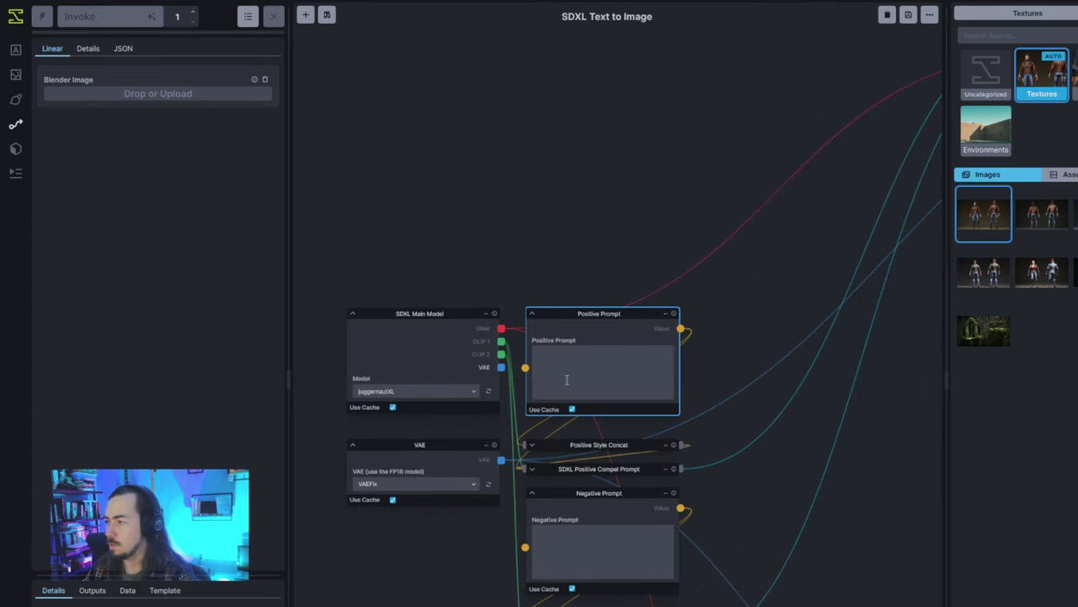
click(422, 348)
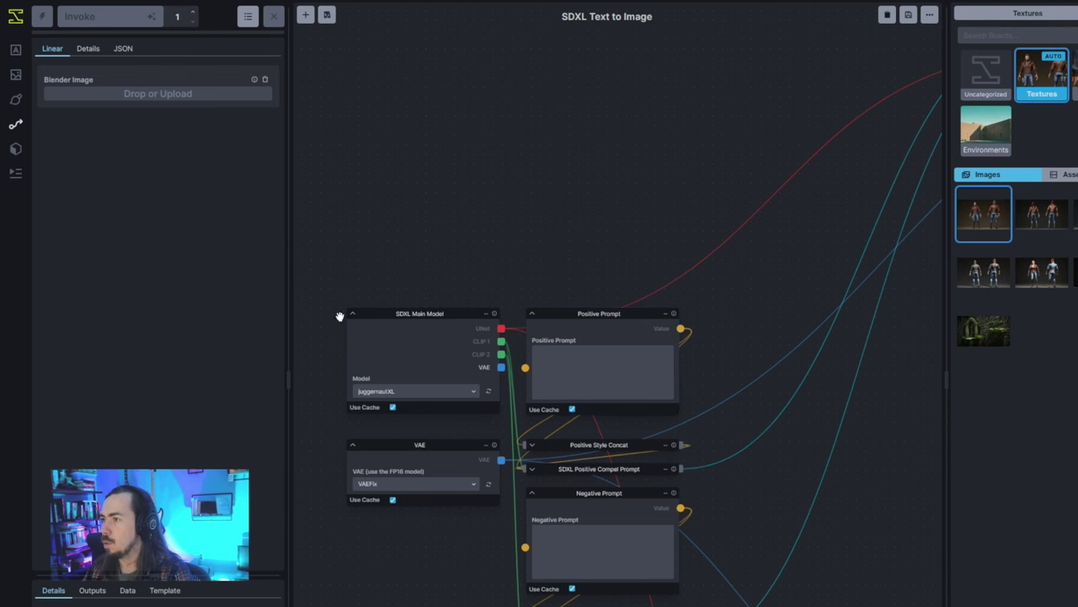
double_click(546, 340)
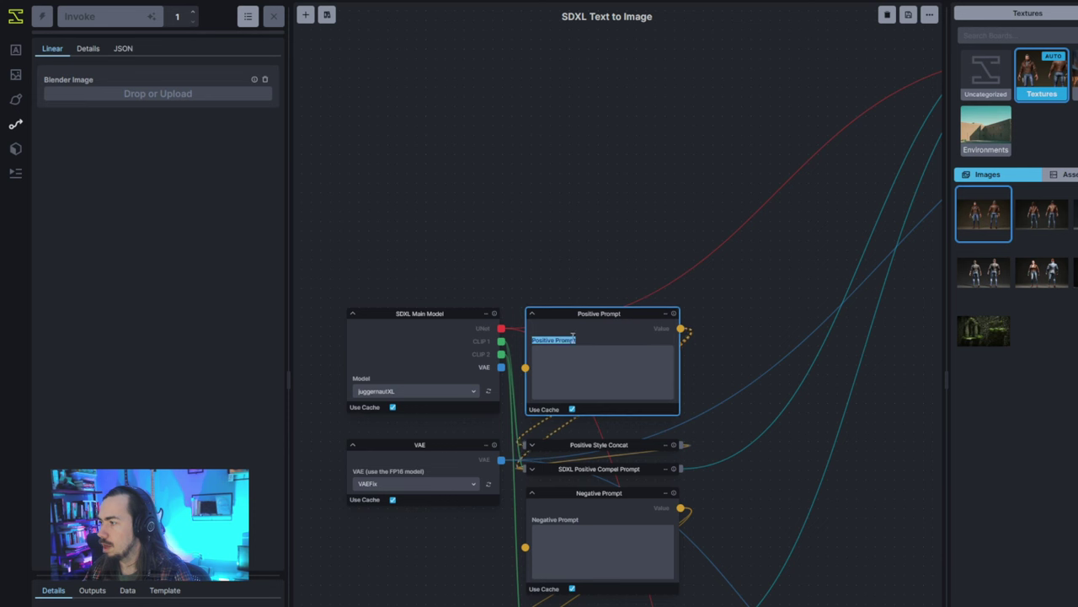
key(Return)
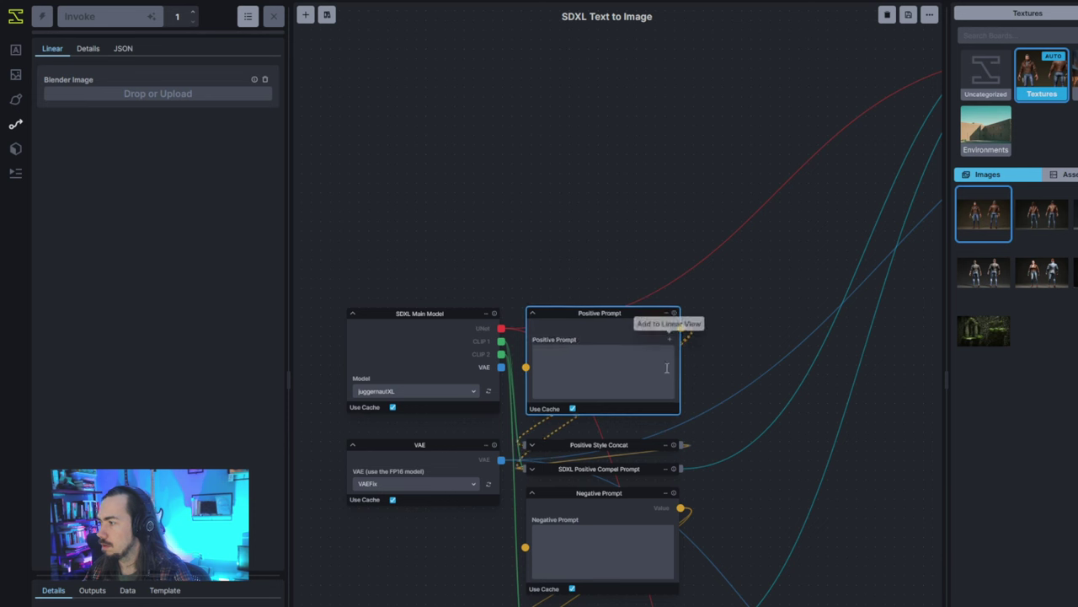
click(671, 342)
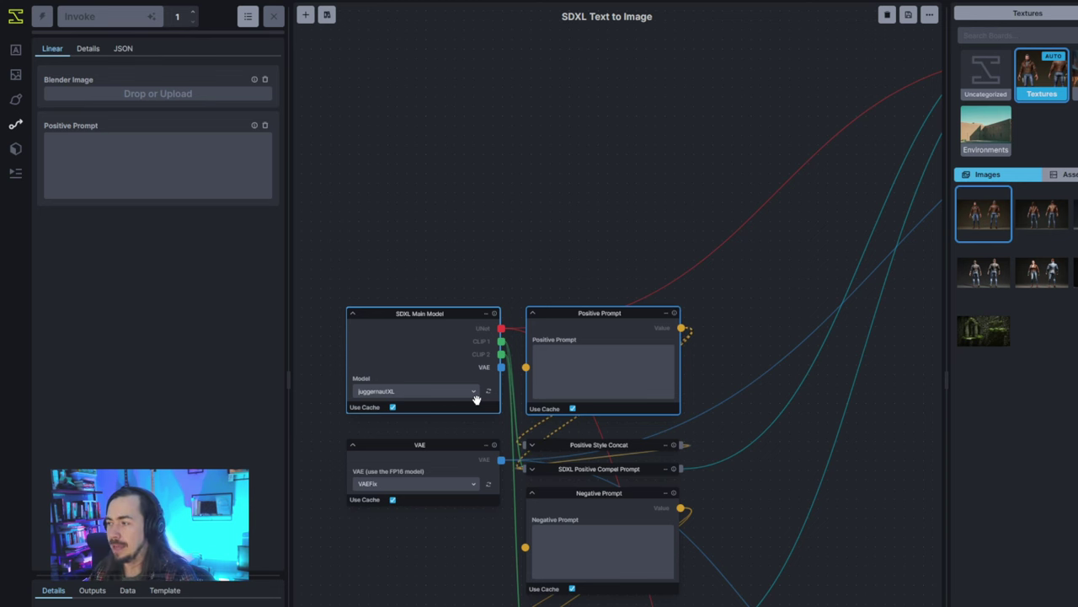
Reposition the SDXL Main Model node up and left in the graph.
drag(423, 348, 349, 340)
drag(452, 221, 686, 163)
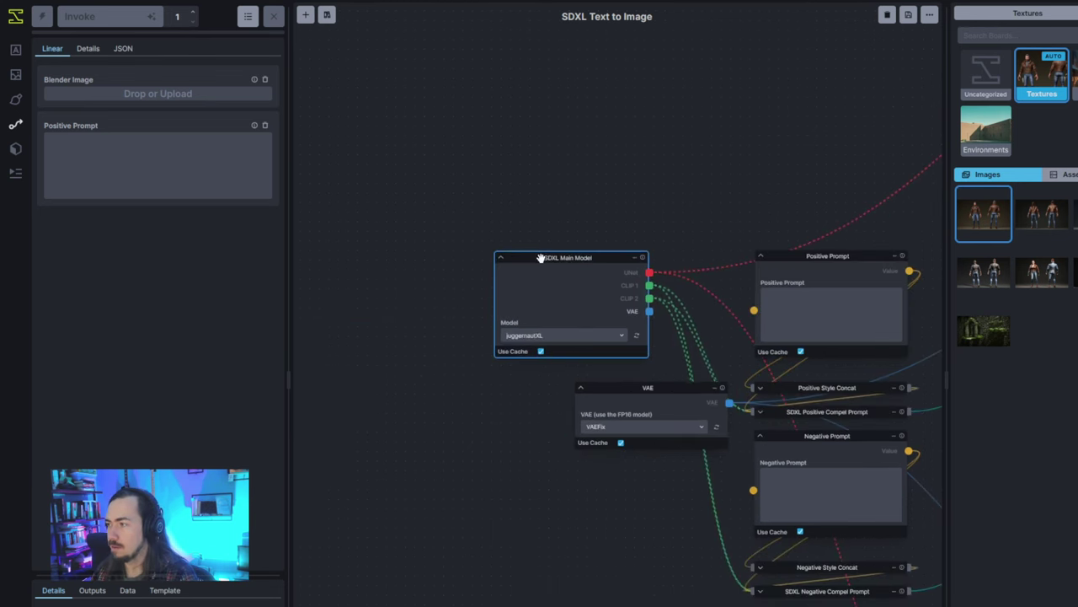
drag(546, 256, 575, 193)
drag(662, 124, 755, 170)
Add an SDXL LoRA node from the main model's UNet output, placed right of the model.
drag(571, 322, 666, 214)
text(lora)
key(Down)
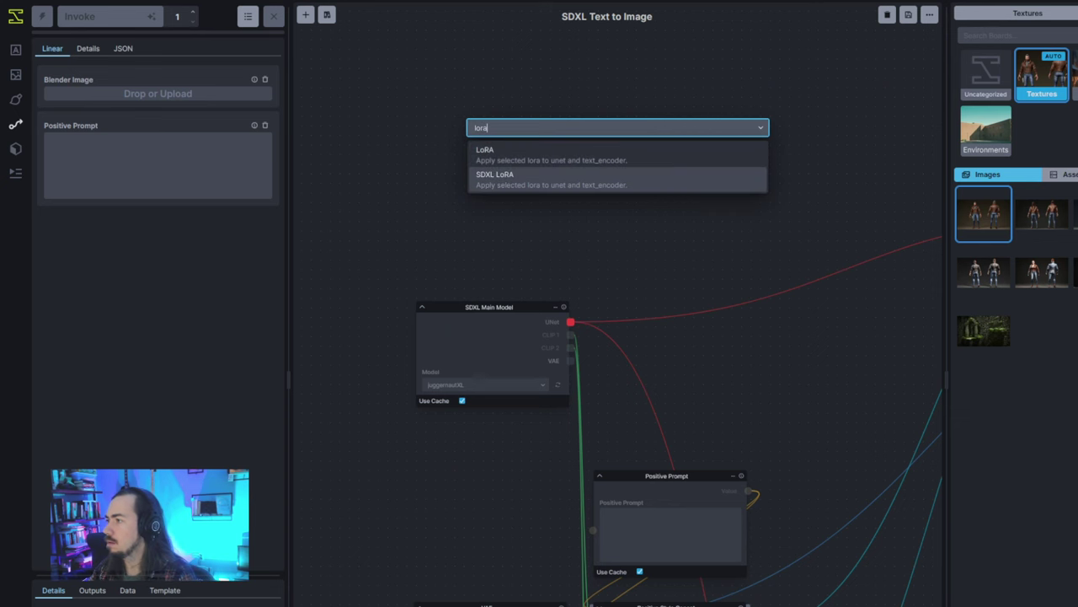
key(Return)
drag(742, 207, 741, 159)
drag(590, 353, 556, 120)
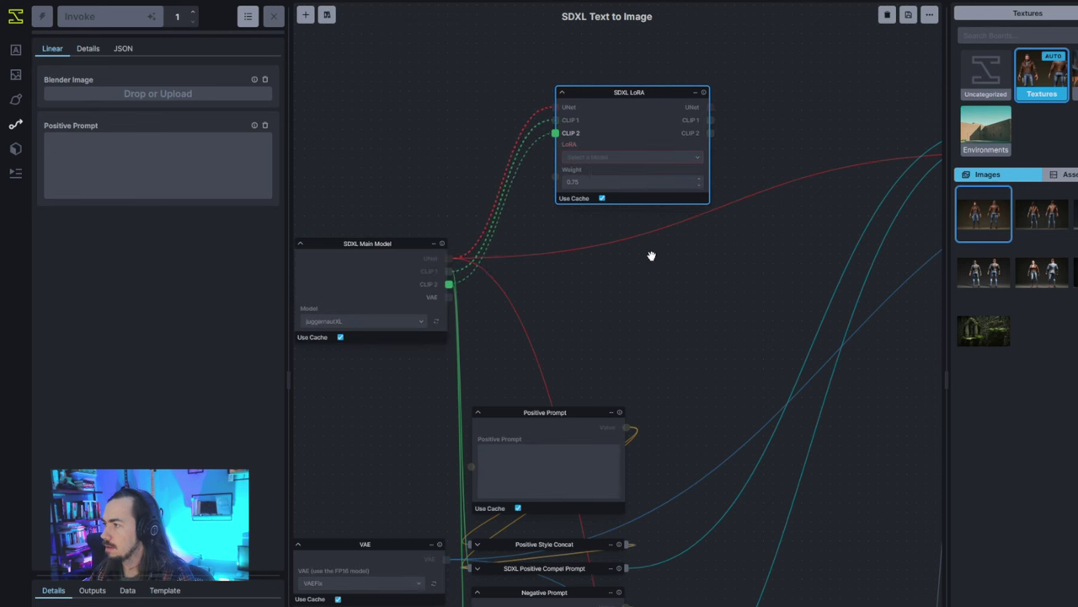
drag(650, 256, 604, 278)
drag(616, 111, 661, 277)
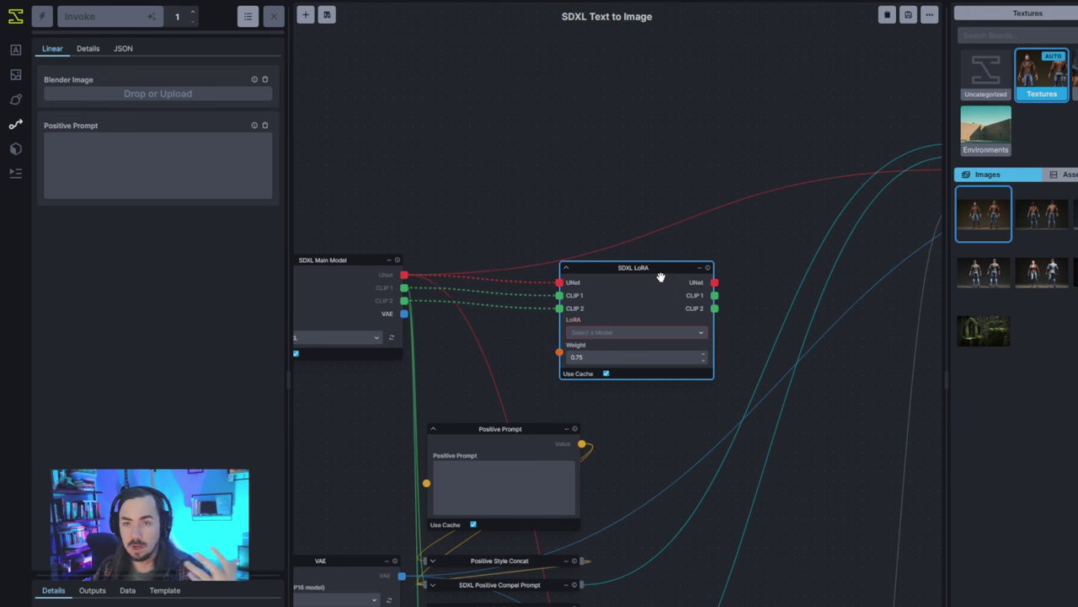
Move the SDXL LoRA node up and left so it sits directly above SDXL Main Model.
drag(660, 275, 666, 266)
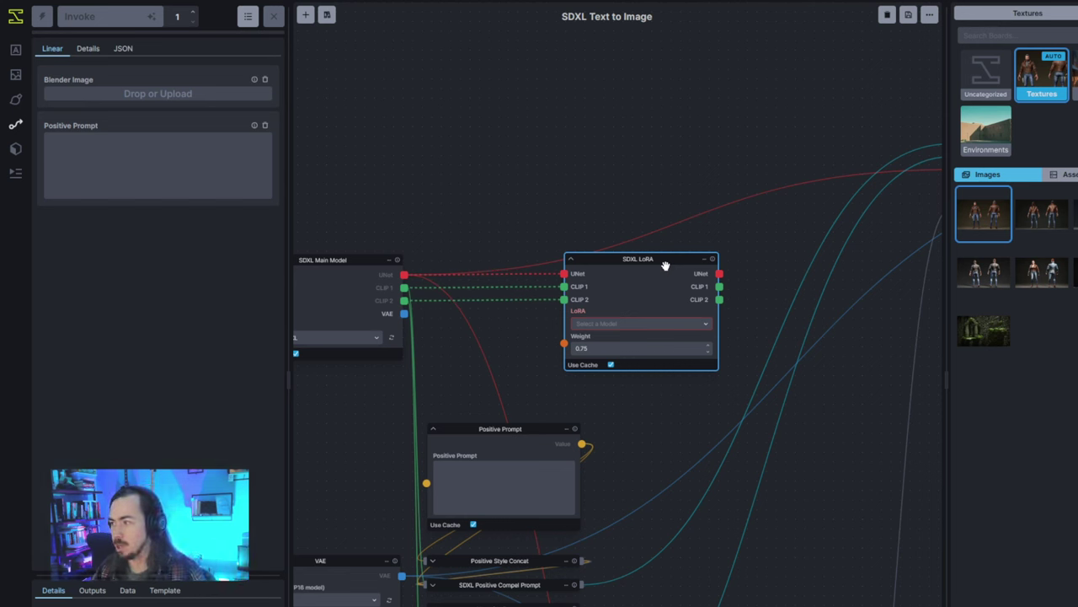
drag(645, 279, 547, 107)
drag(608, 387, 645, 315)
scroll(570, 365, down, 2)
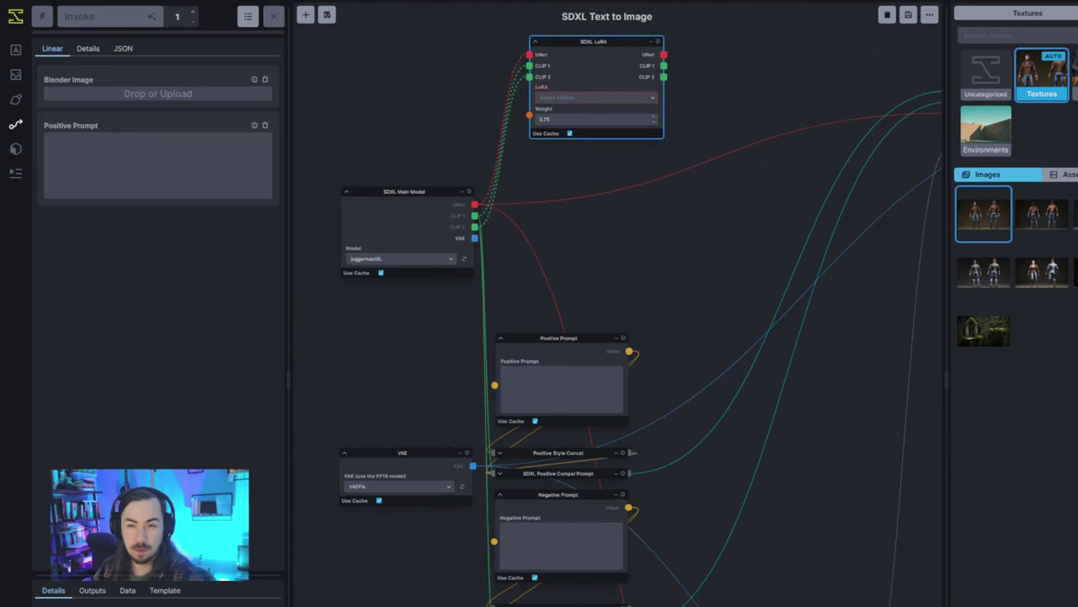
drag(598, 43, 553, 56)
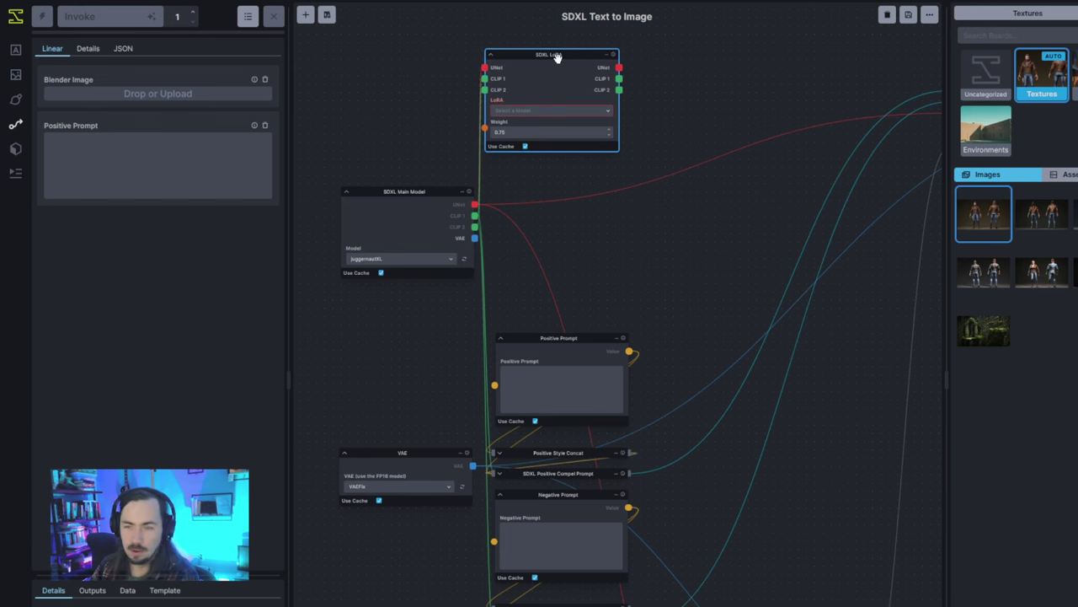
Delete the SDXL LoRA node and move SDXL Main Model down beside the Positive Prompt node.
key(Delete)
scroll(572, 132, down, 1)
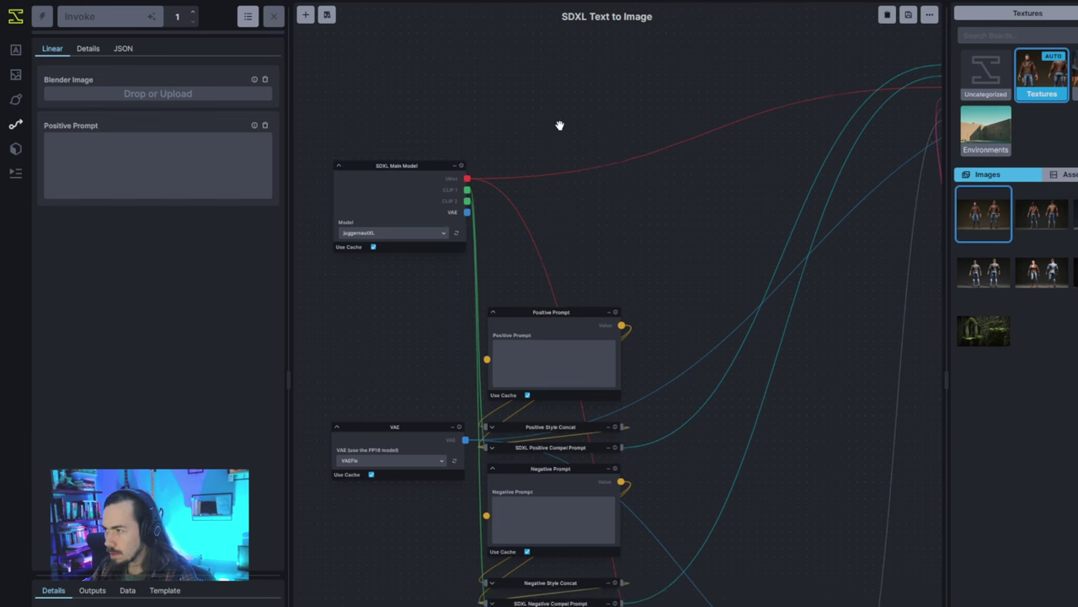
click(365, 184)
drag(396, 204, 397, 339)
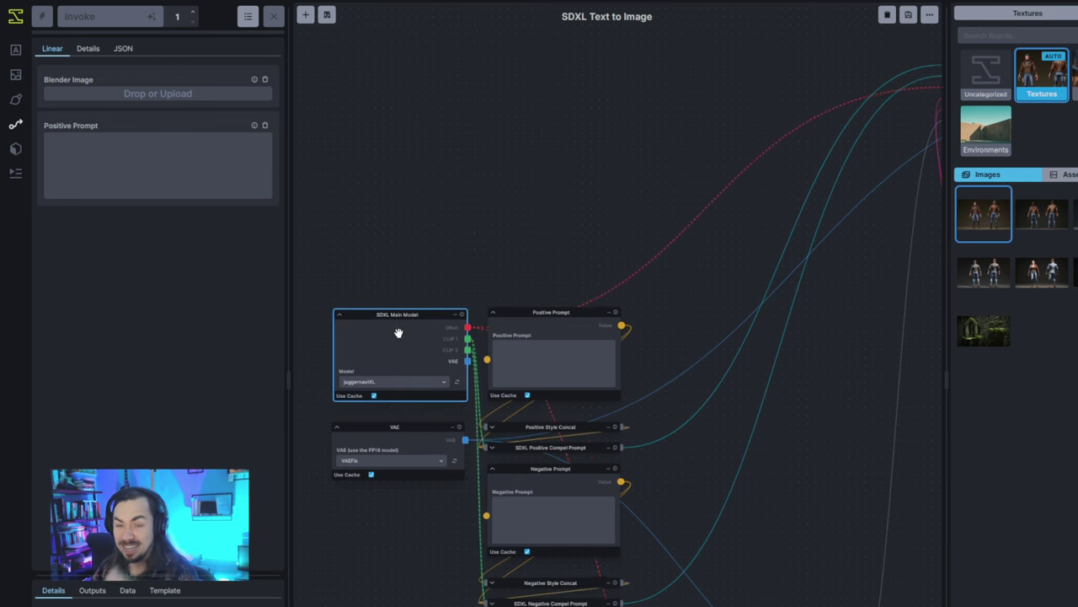
drag(512, 212, 505, 136)
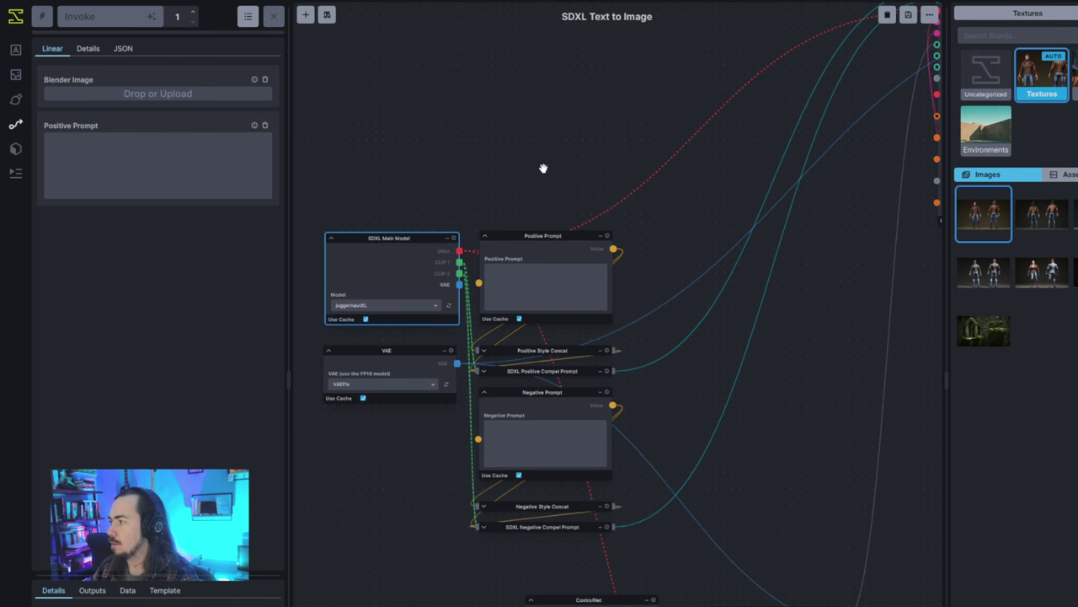
click(563, 285)
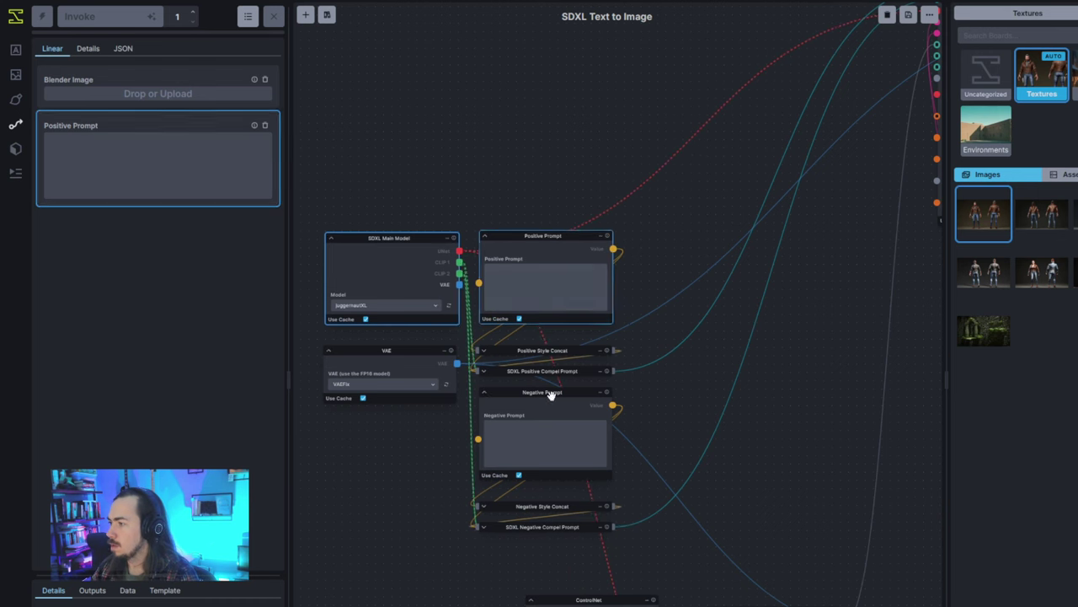
mouse_move(555, 235)
mouse_down()
mouse_move(557, 104)
mouse_move(551, 228)
mouse_up()
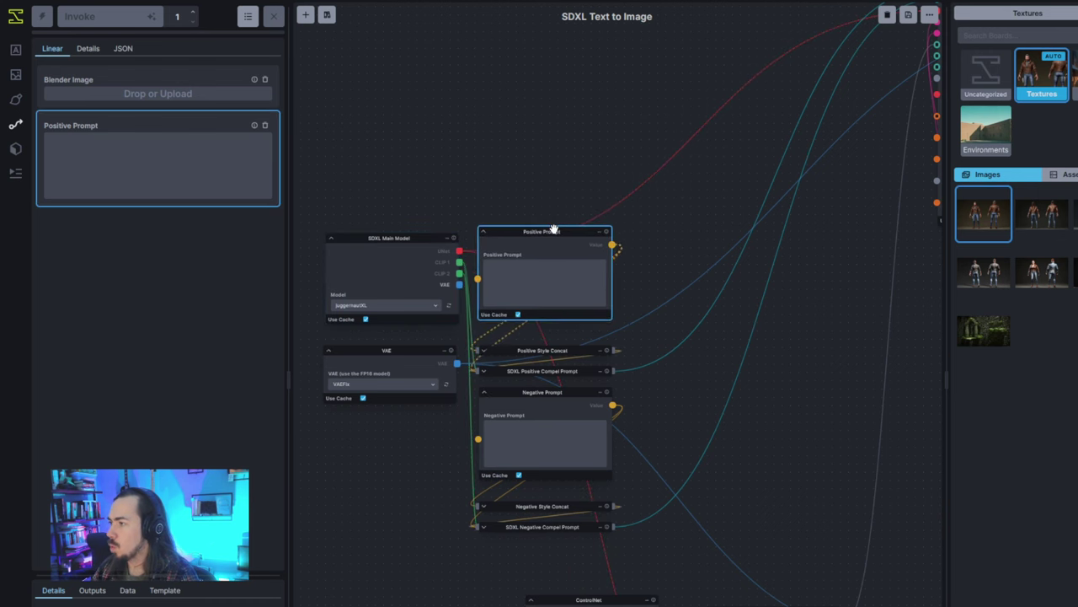
Feed the prompt input from a new String Join node and remove Positive Prompt from the linear view.
drag(556, 144, 578, 289)
text(str)
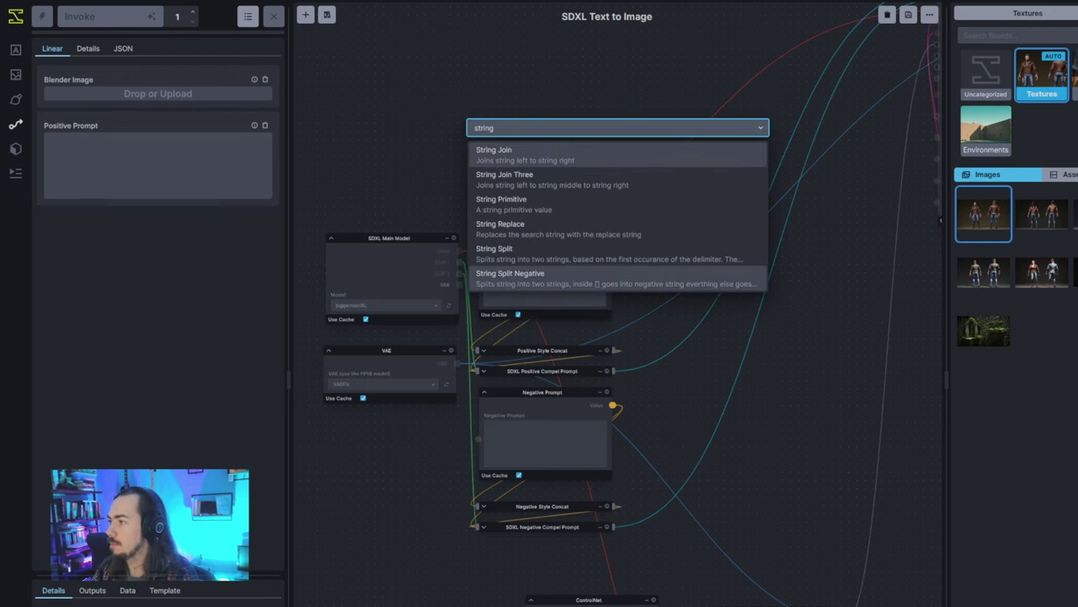
text(ing)
key(Return)
drag(608, 152, 533, 54)
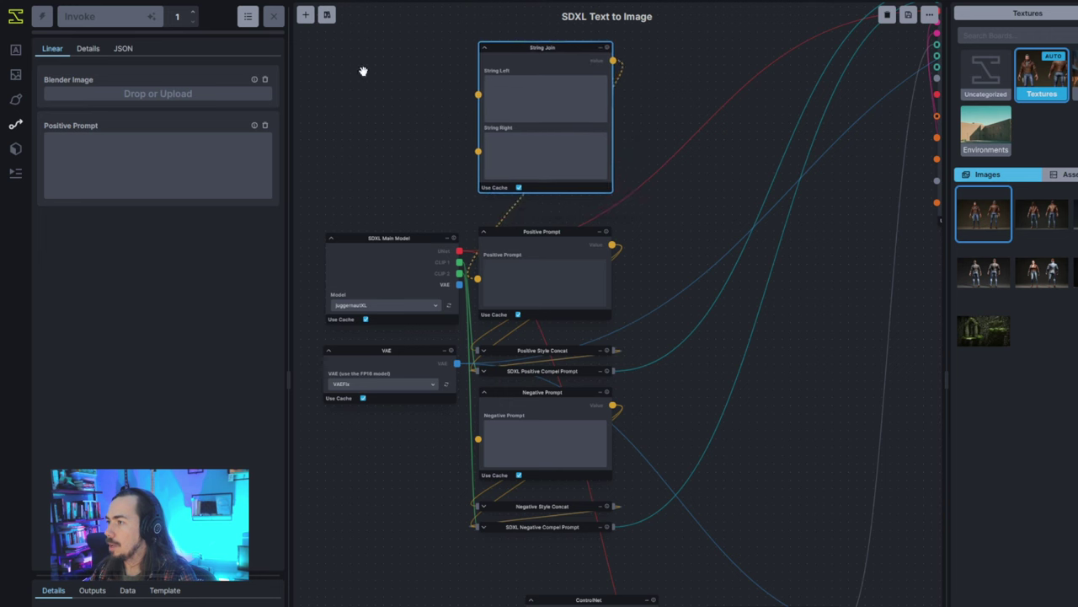
click(263, 126)
scroll(497, 256, up, 2)
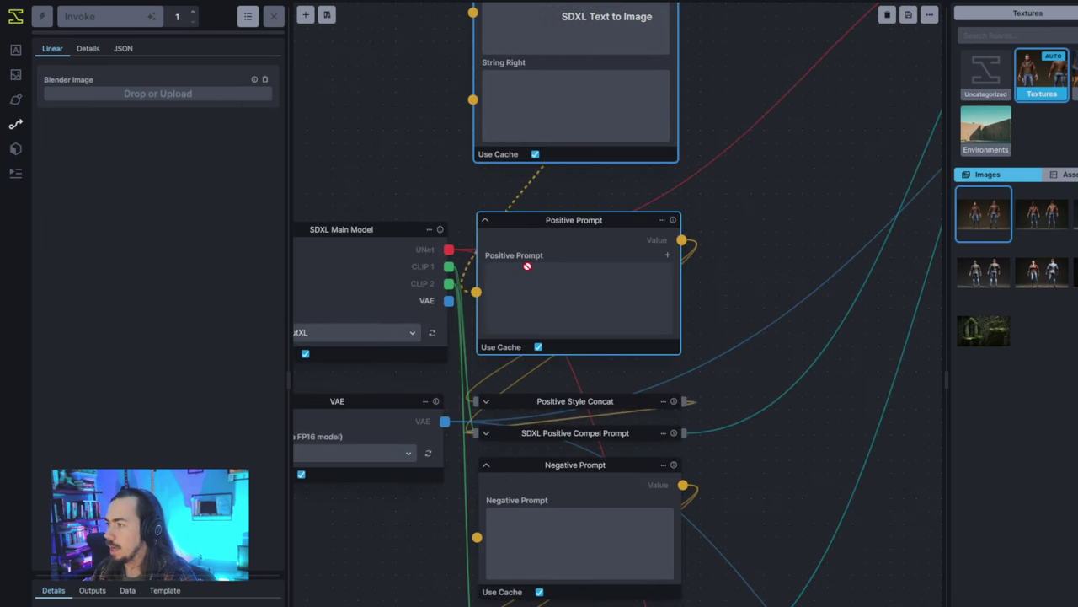
Rename the fields to Concatenated Prompt, Positive Prompt and Controlled 3D Texturing Style.
double_click(514, 255)
text(Concatenated Prompt)
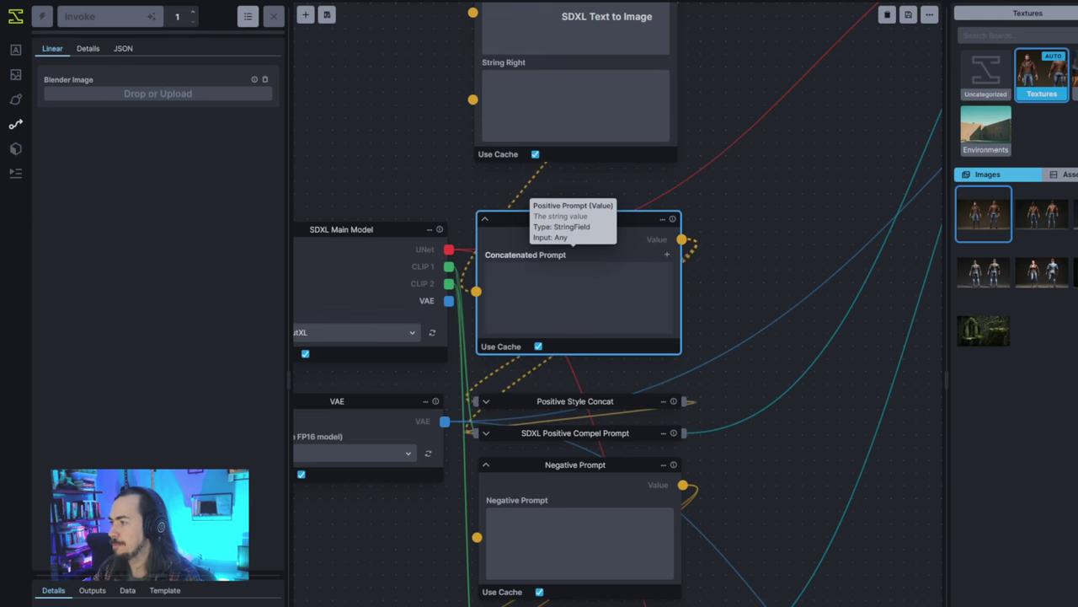
scroll(634, 171, up, 2)
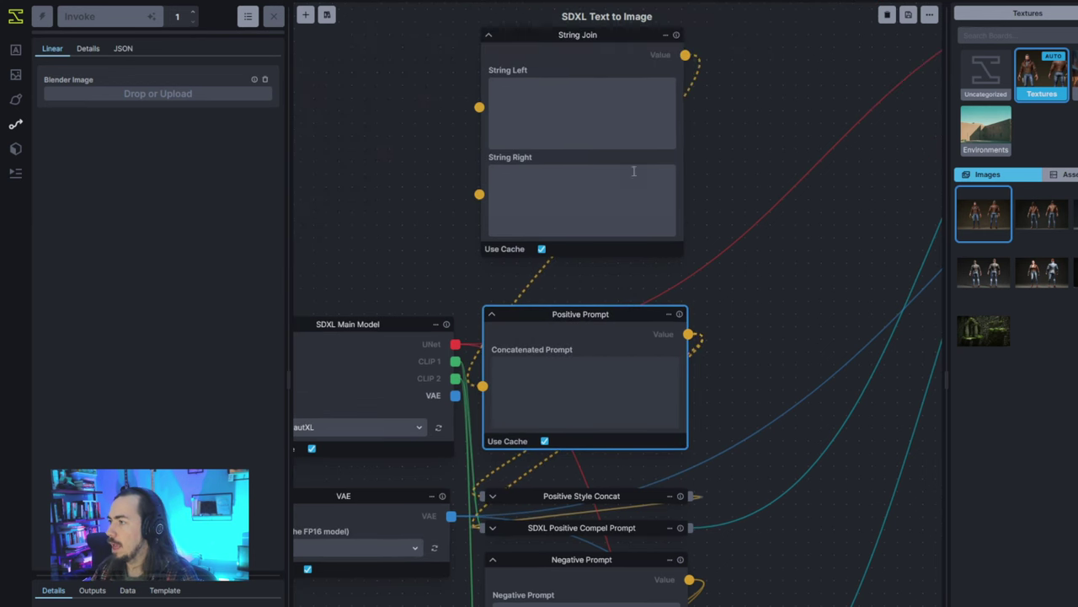
click(517, 68)
double_click(517, 70)
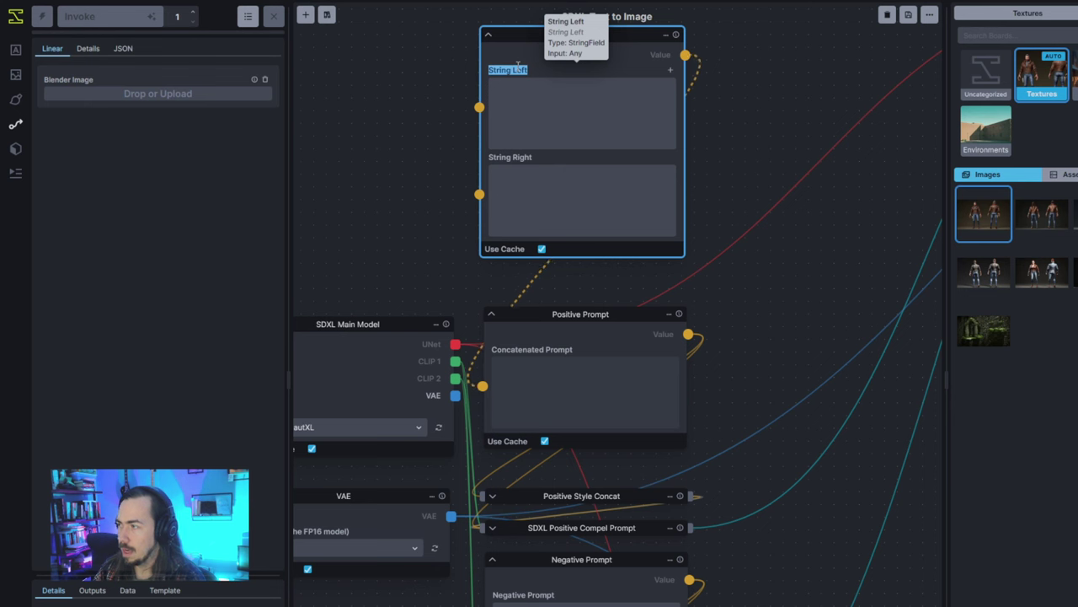
text(Positive Prom)
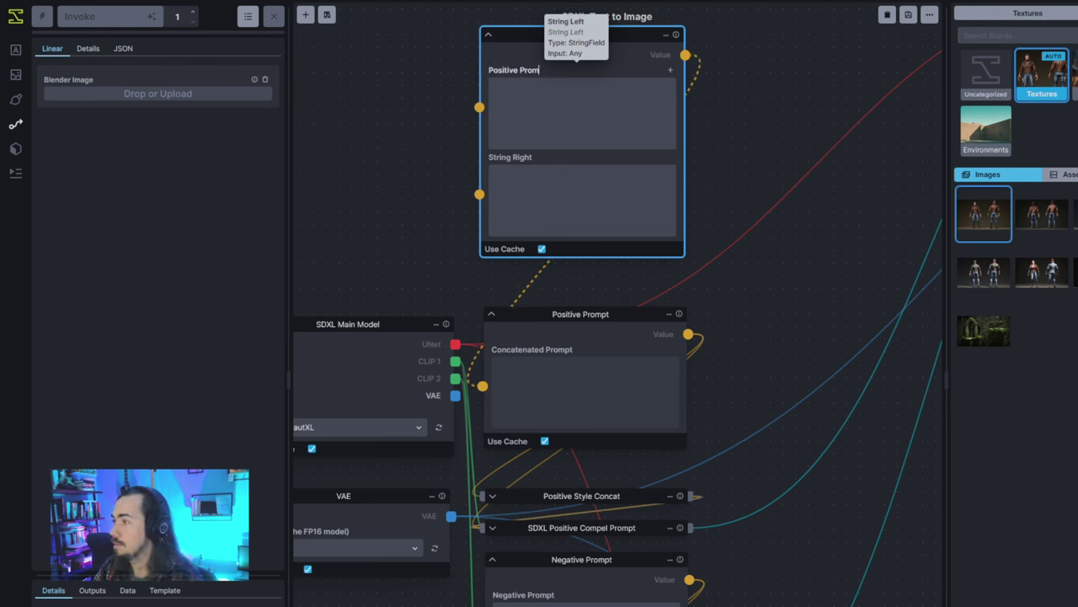
text(pt)
click(529, 156)
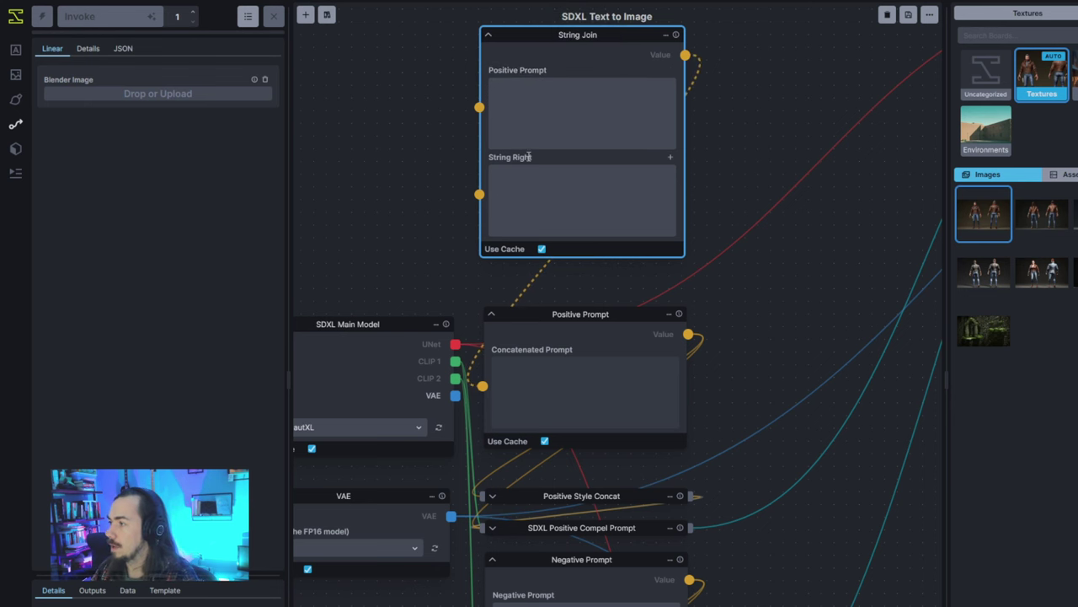
double_click(529, 157)
text(Controlle)
text(d 3d)
text(D Texturing Style)
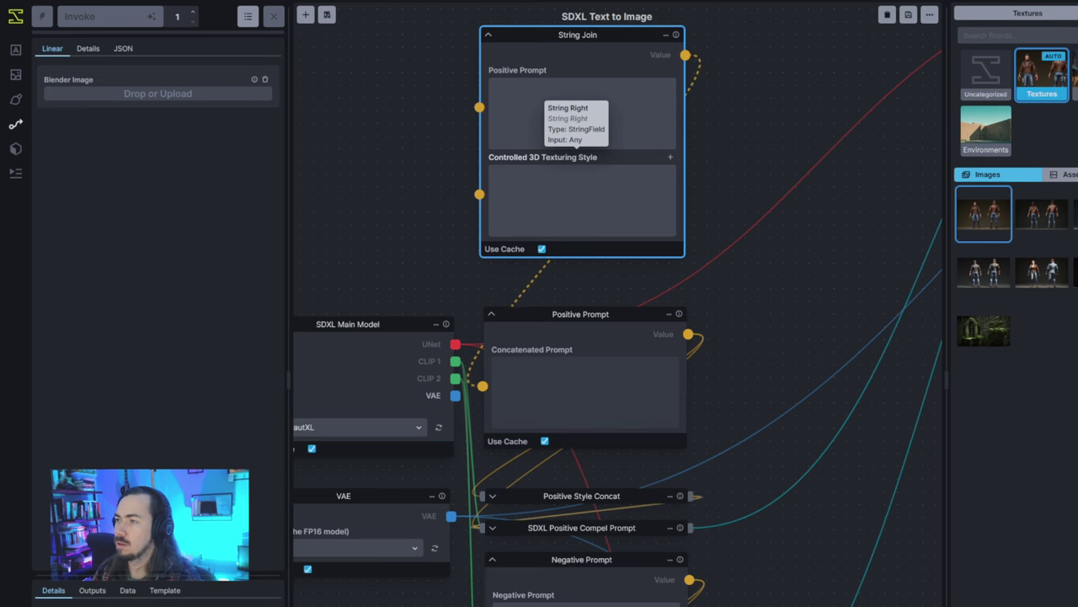
Copy the Image to Image prompt's style phrases into the Controlled 3D Texturing Style input.
click(15, 74)
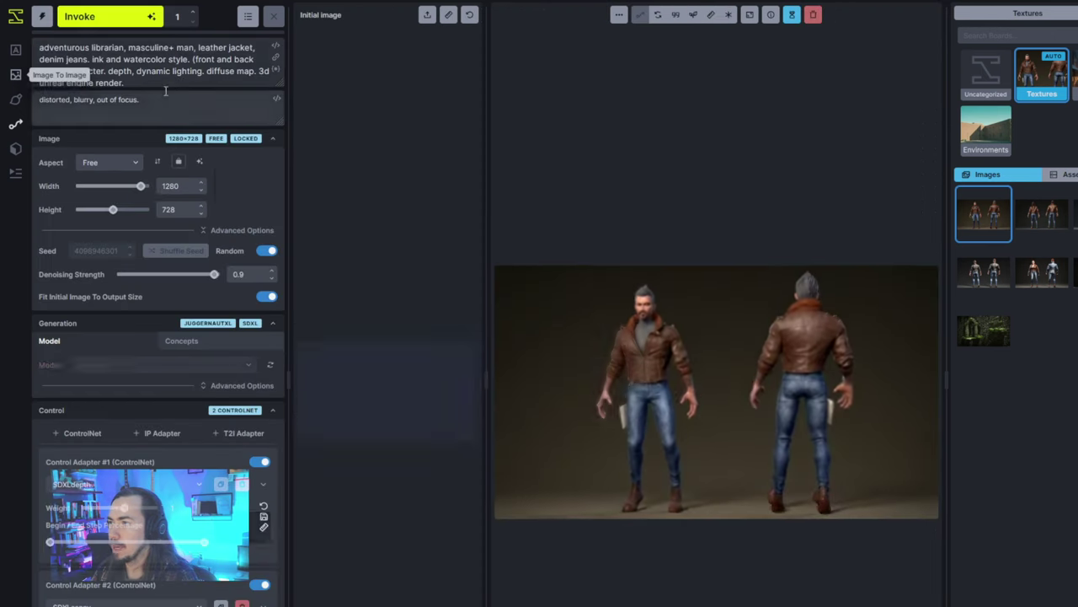
drag(181, 71, 108, 70)
key(ctrl+c)
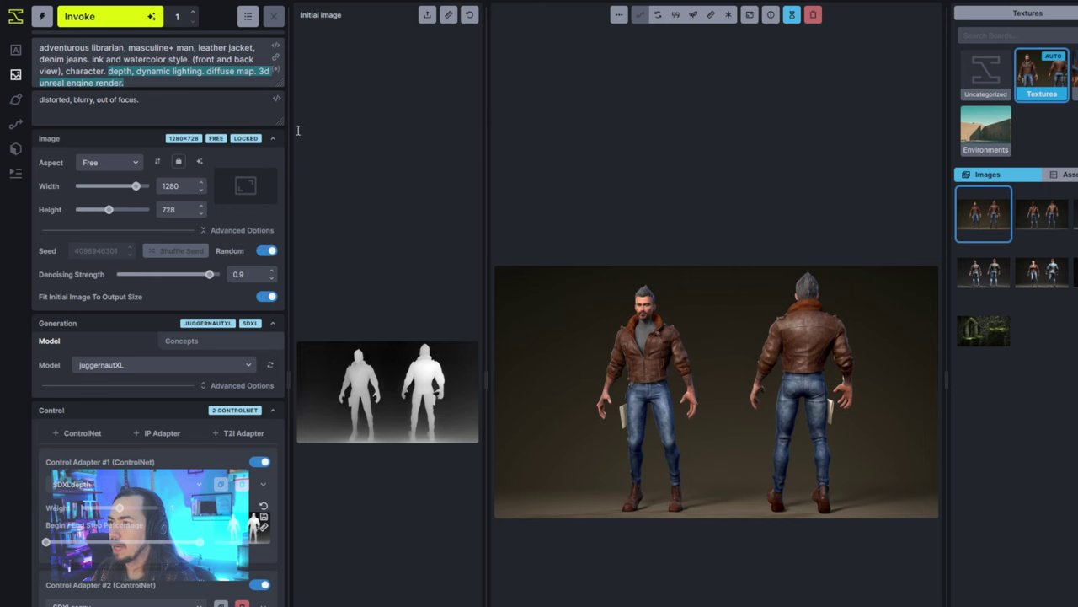
click(20, 125)
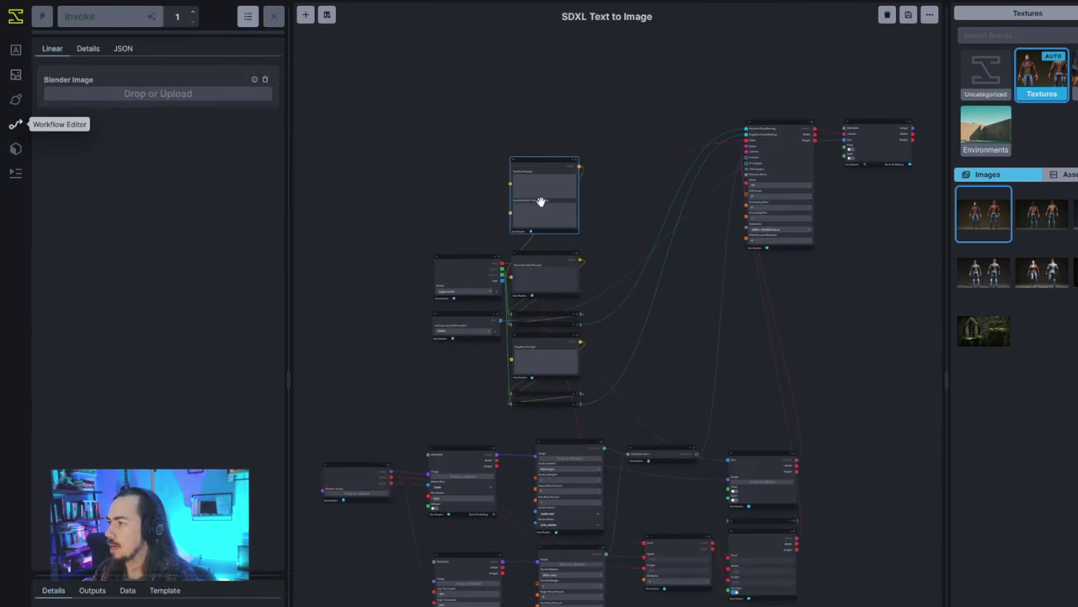
click(545, 217)
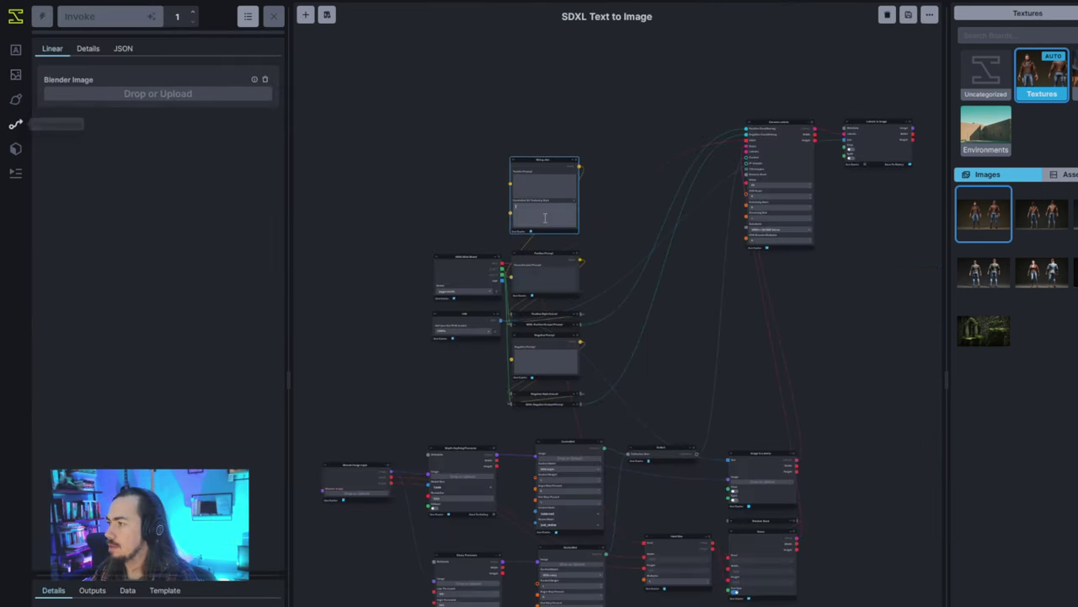
key(ctrl+v)
scroll(545, 217, up, 5)
scroll(772, 173, down, 1)
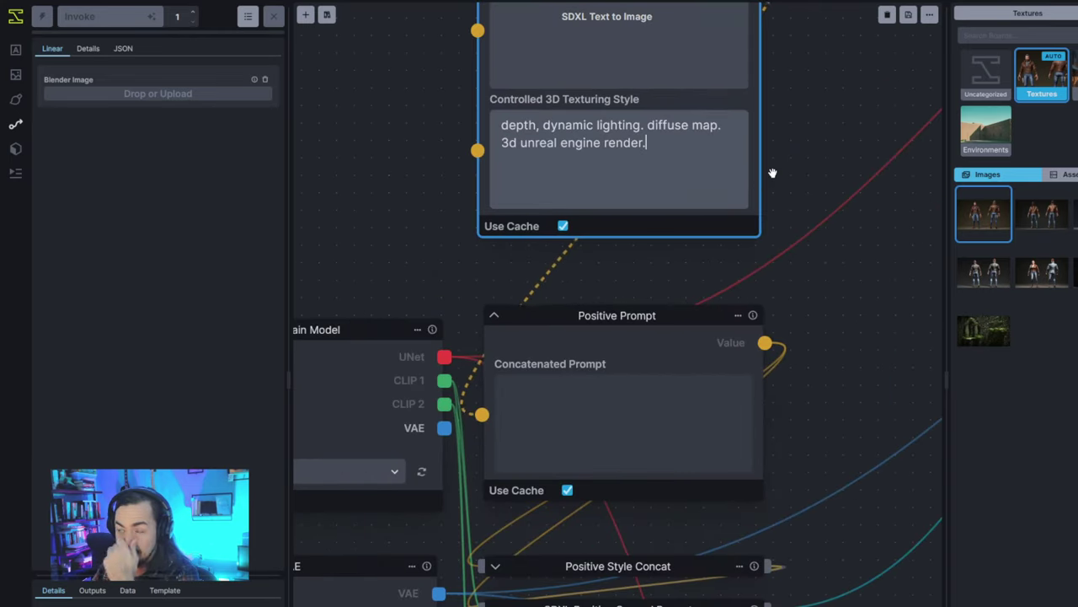
Add the String Join's Positive Prompt field to the linear view.
scroll(853, 200, up, 1)
scroll(853, 200, up, 3)
click(734, 94)
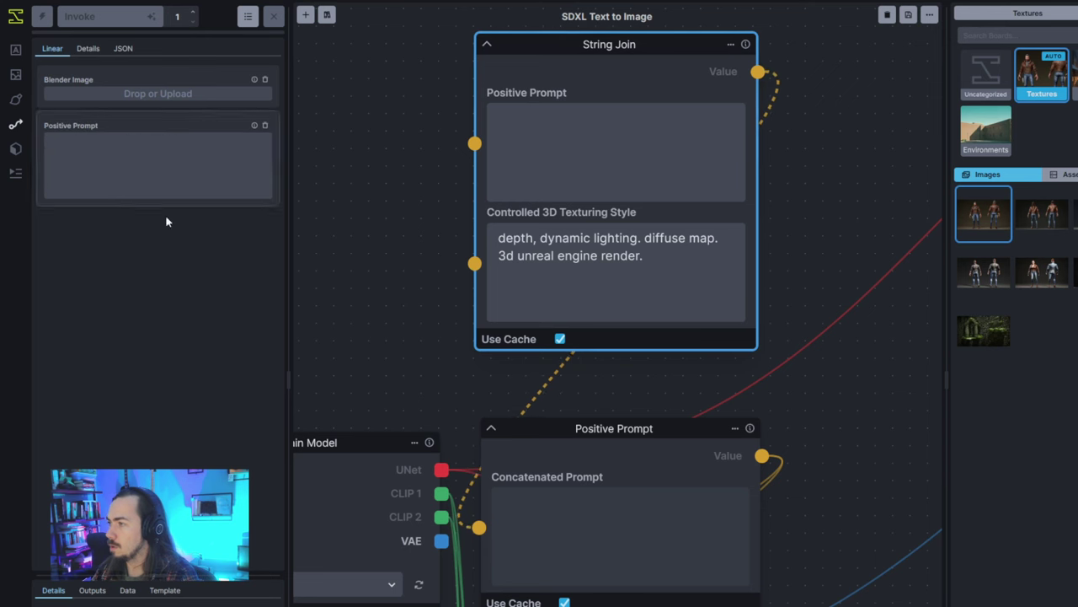
click(160, 173)
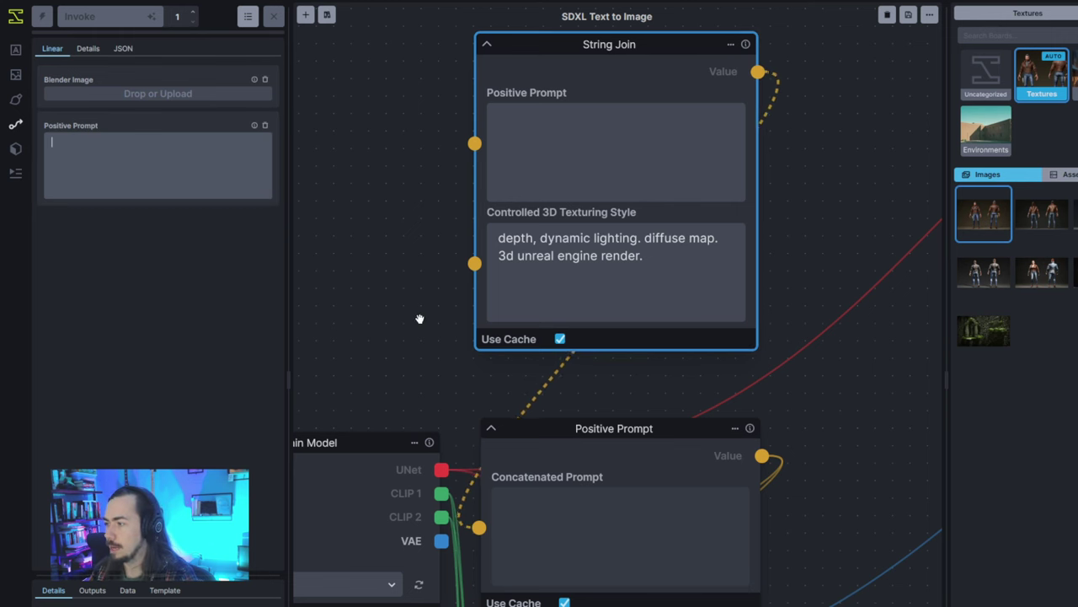
scroll(419, 318, down, 5)
Add the Negative Prompt field to the linear view.
click(16, 75)
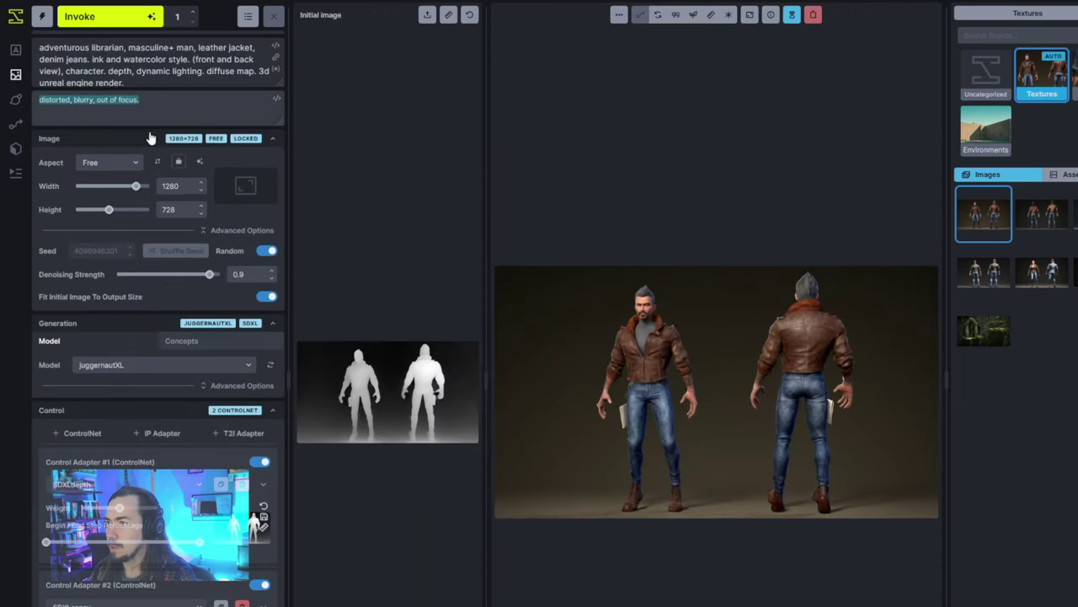
click(15, 124)
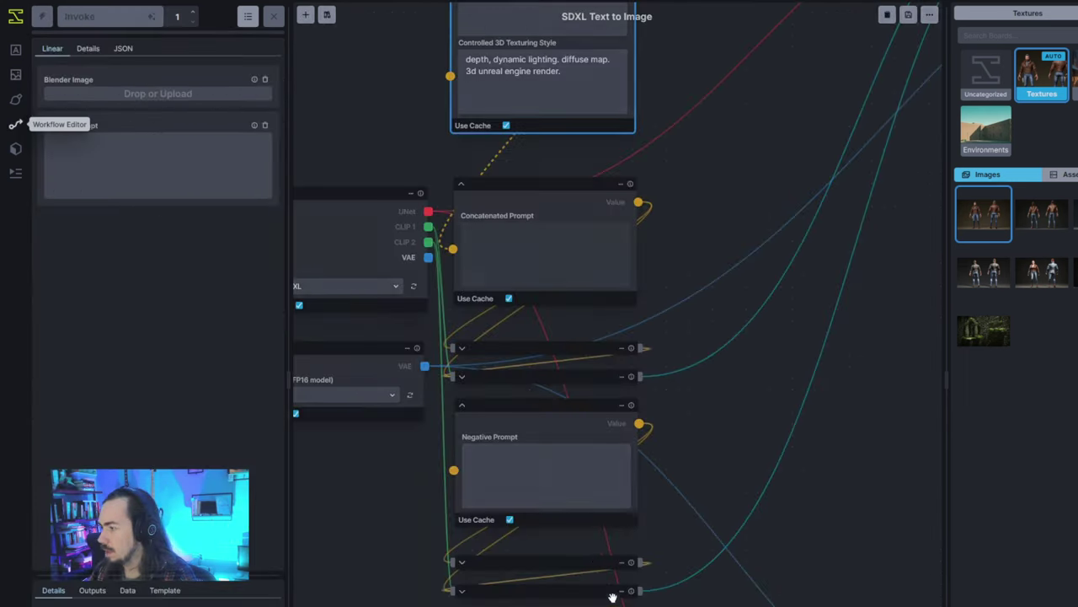
scroll(539, 433, up, 5)
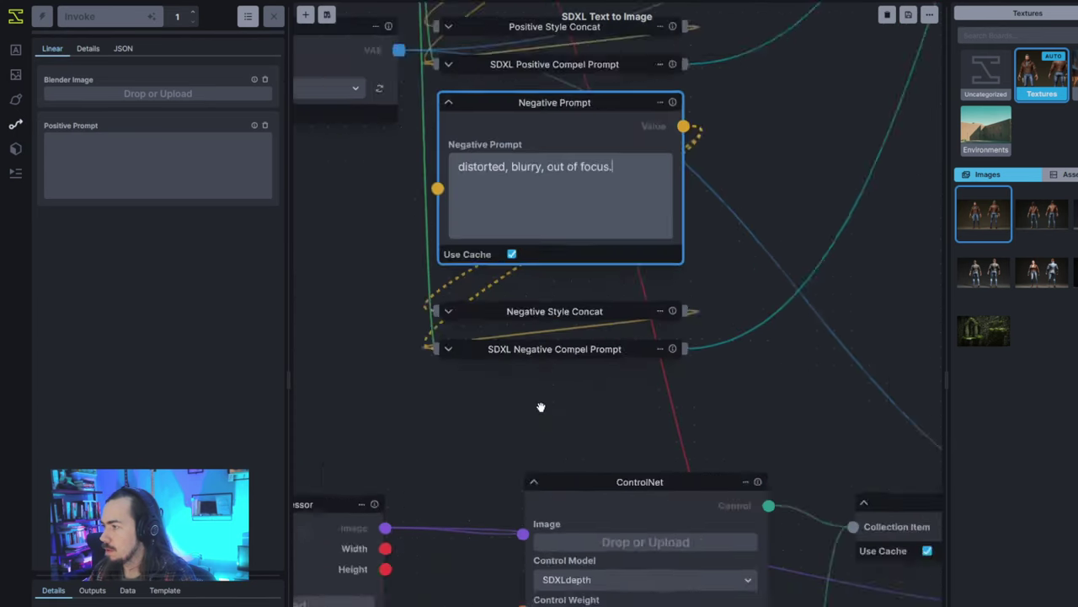
scroll(541, 407, up, 2)
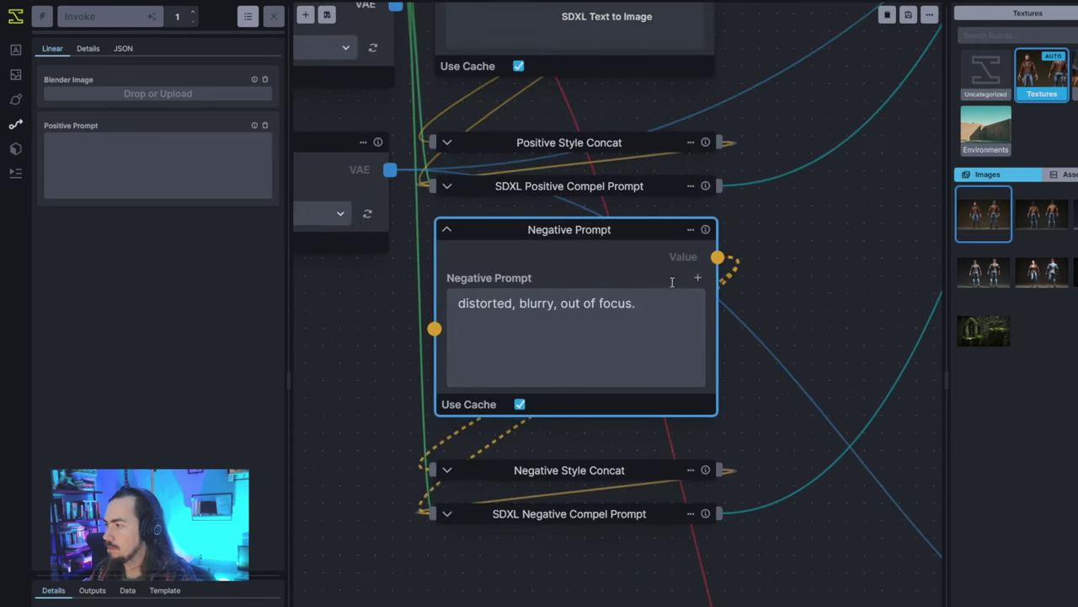
click(698, 277)
Pan from the prompt nodes to Denoise Latents and back, then show the board's assets.
drag(383, 365, 445, 447)
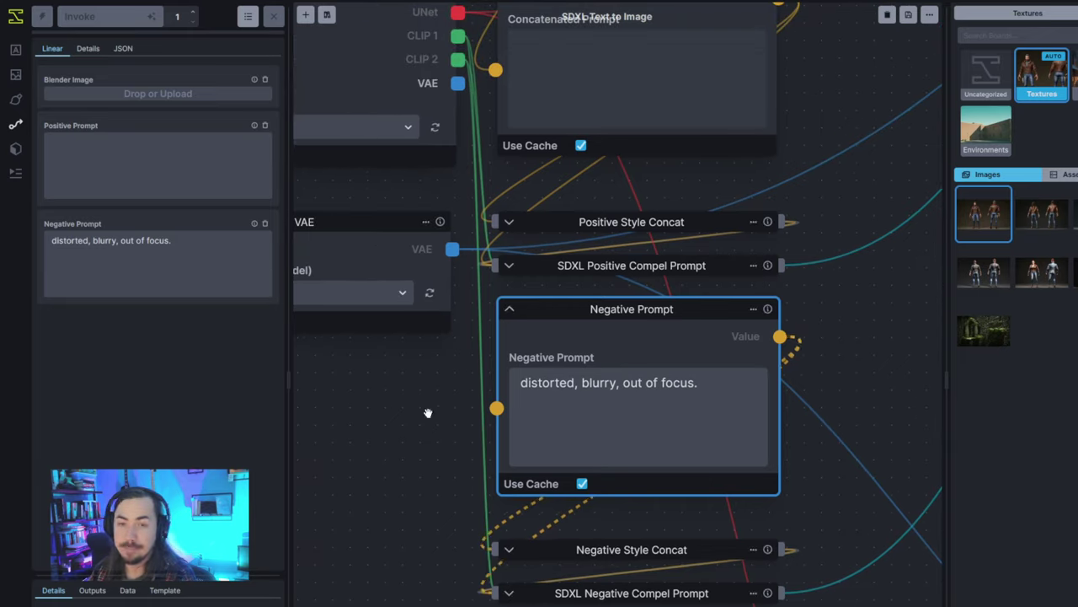
click(851, 156)
drag(851, 156, 845, 274)
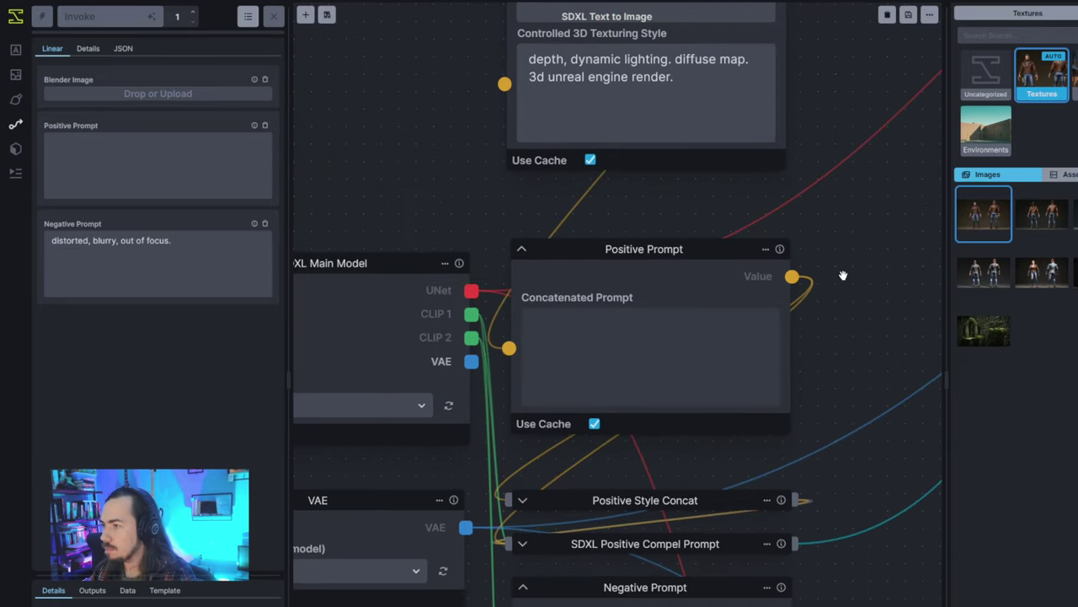
scroll(844, 275, down, 2)
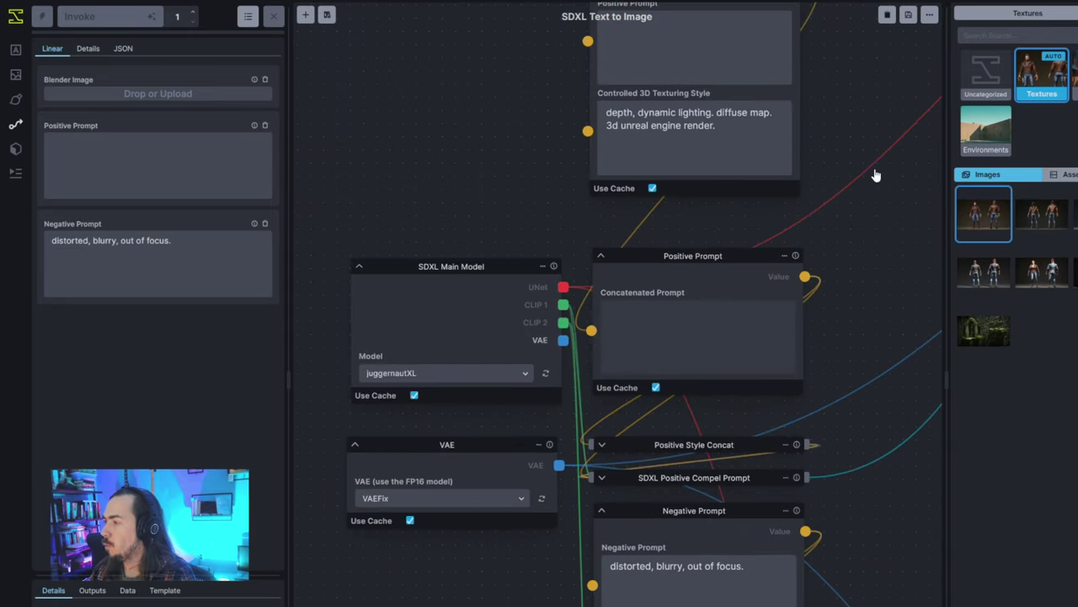
drag(830, 258, 751, 296)
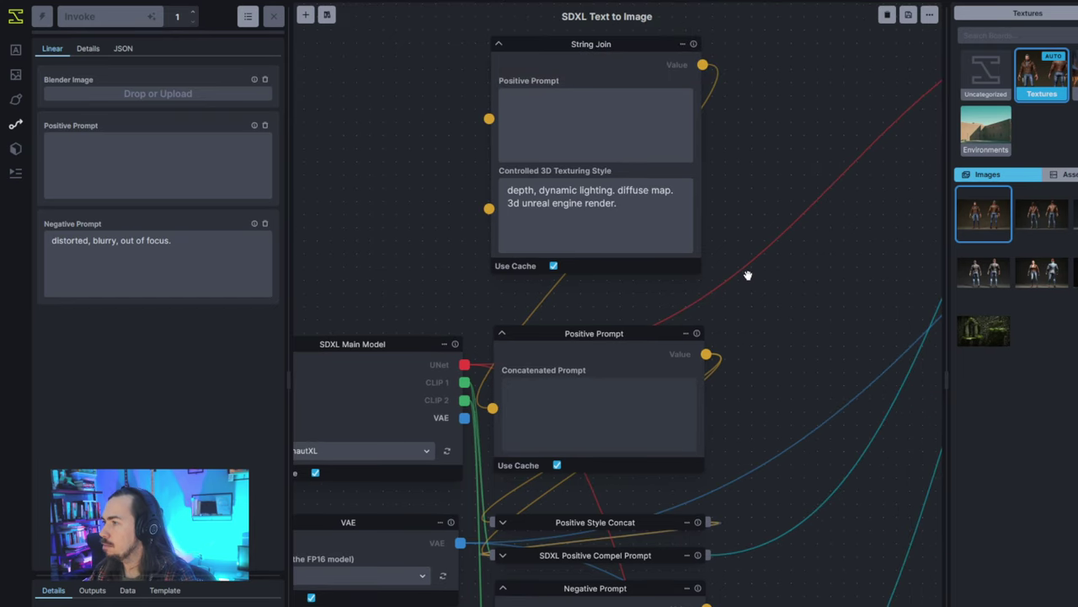
scroll(783, 363, down, 2)
drag(831, 469, 578, 238)
drag(719, 281, 587, 448)
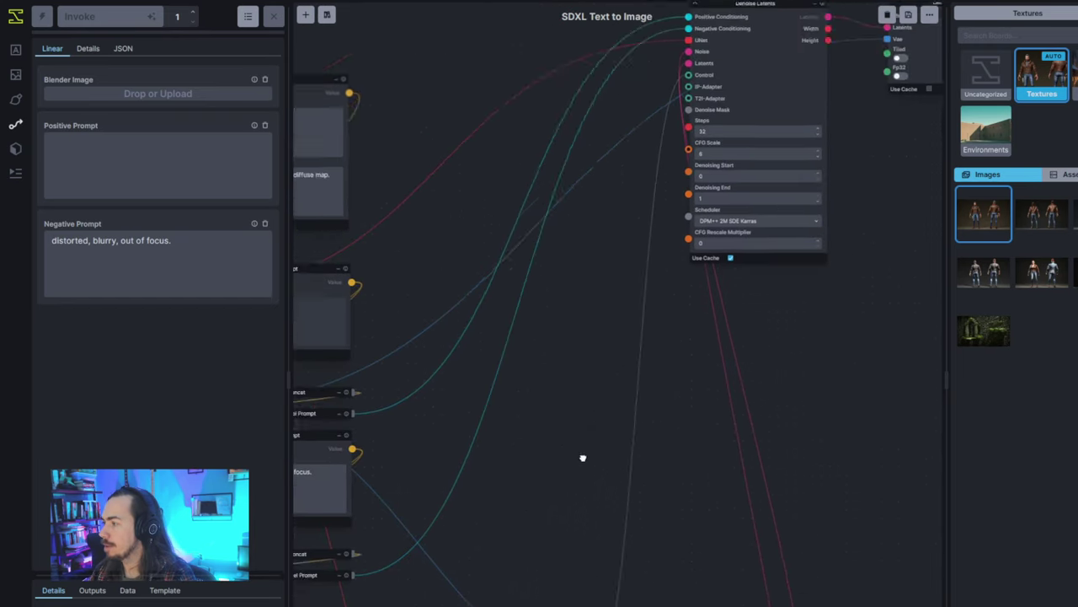
drag(802, 257, 581, 469)
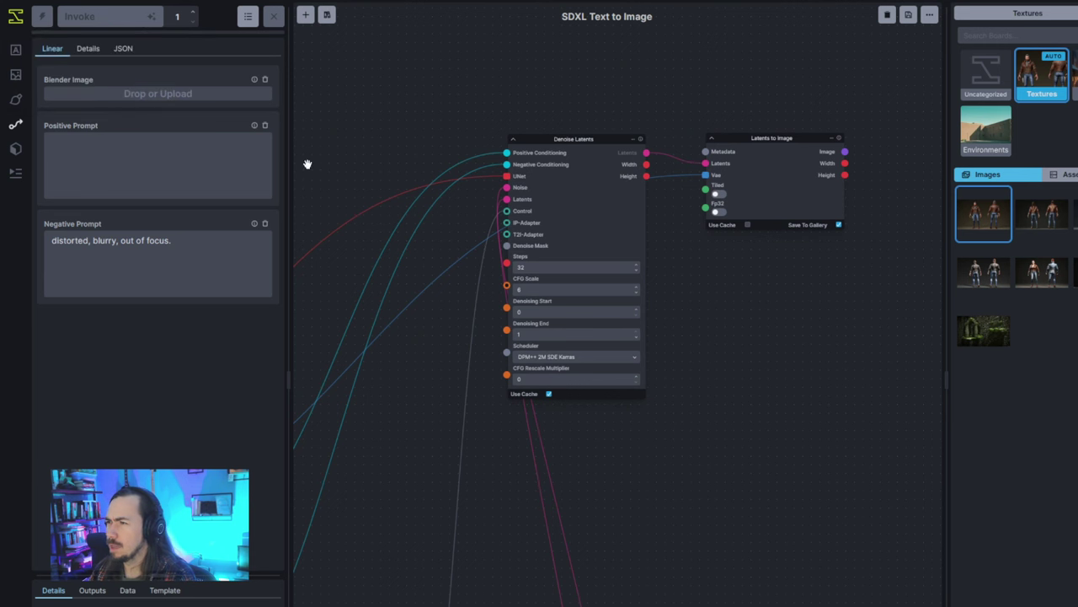
drag(330, 162, 609, 118)
drag(464, 109, 631, 103)
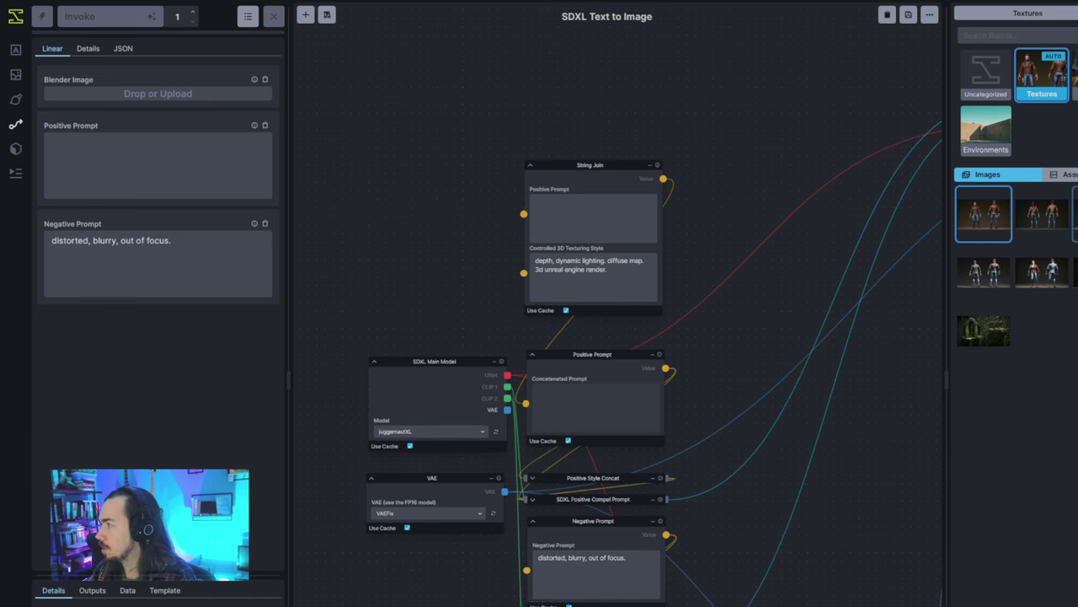
click(1063, 174)
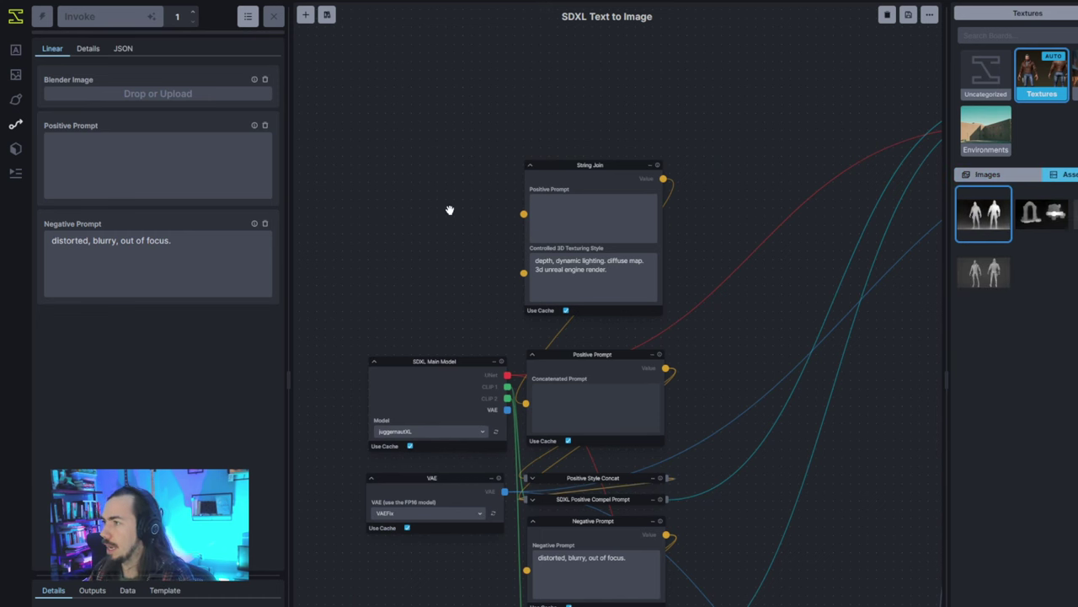
Save a copy of the workflow named 'Blender Image Processing'.
click(908, 15)
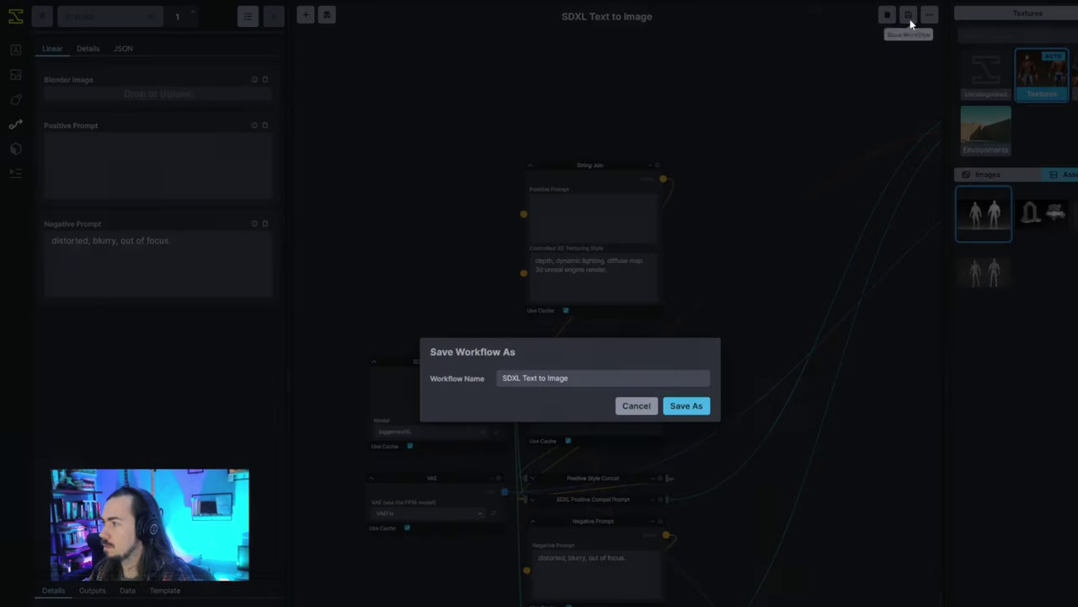
drag(606, 381, 341, 377)
text(Blender Image Por)
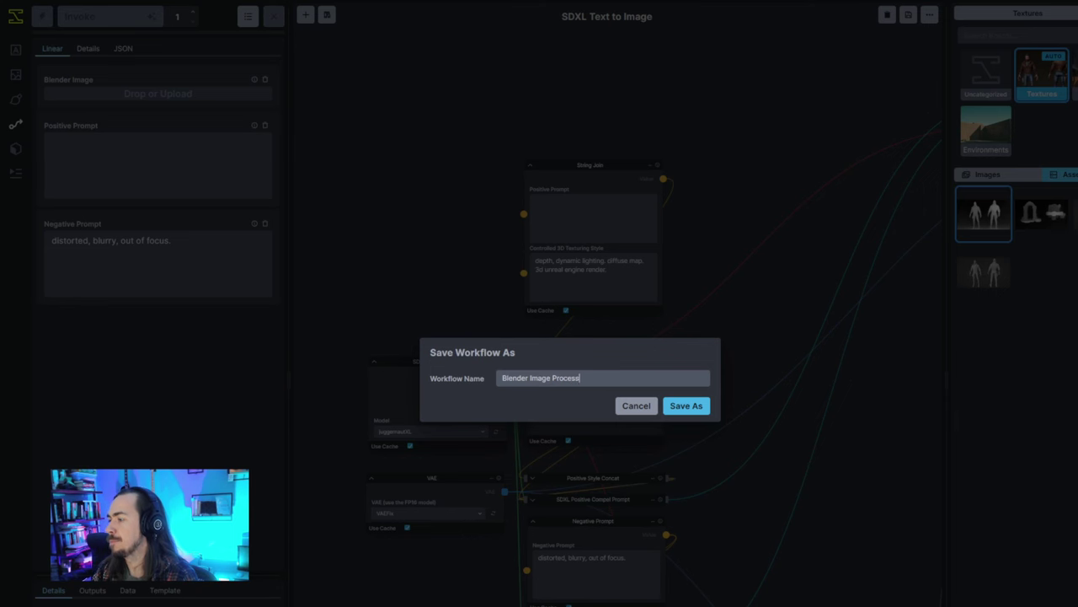
click(693, 407)
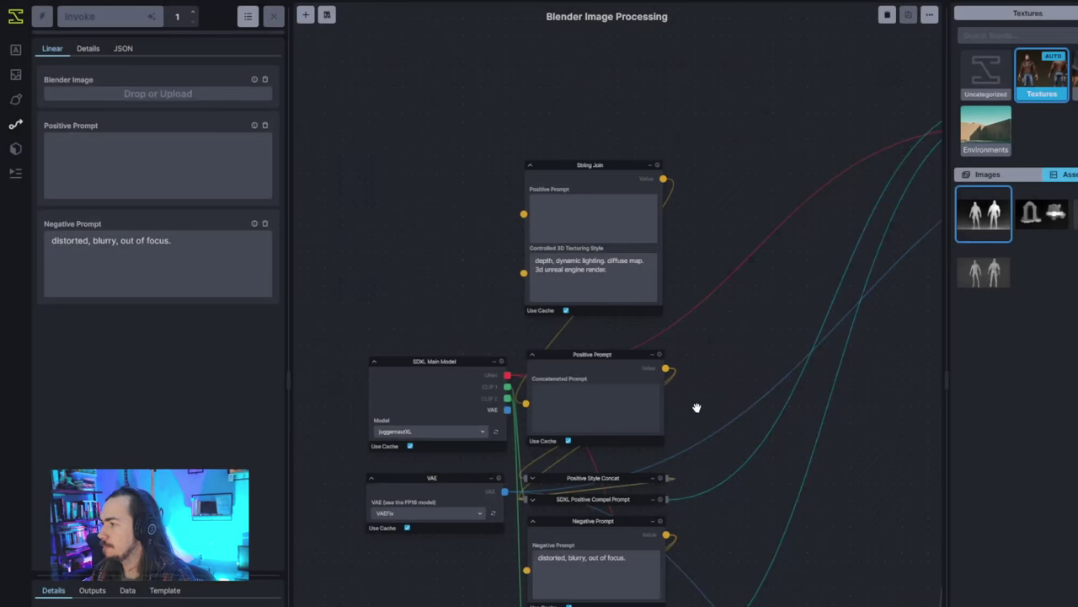
Drop the stone archway render from the gallery into the Blender Image input.
drag(747, 380, 734, 313)
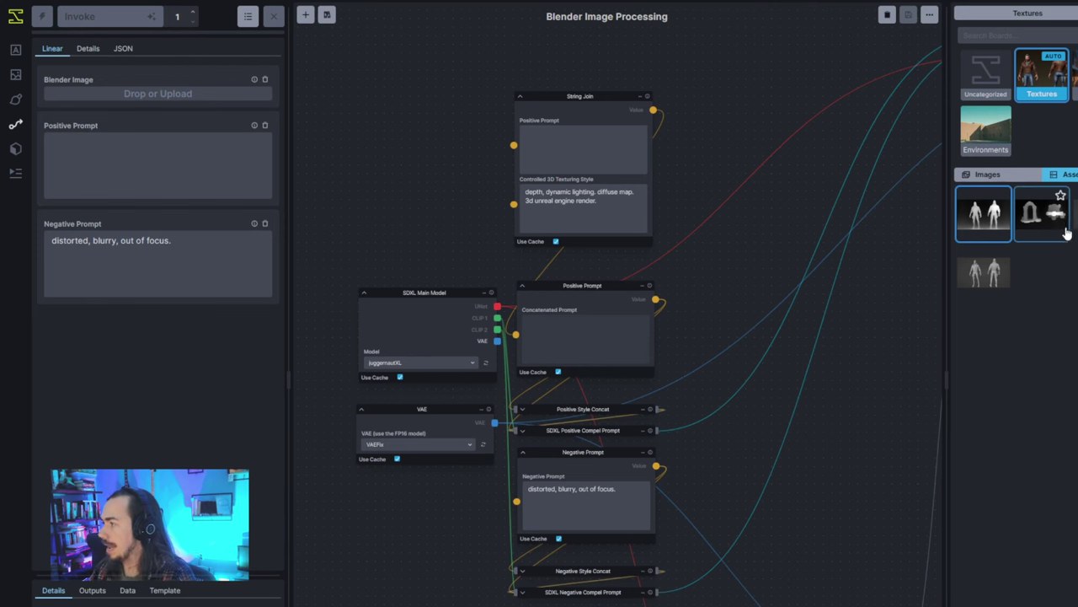
drag(1042, 212, 173, 94)
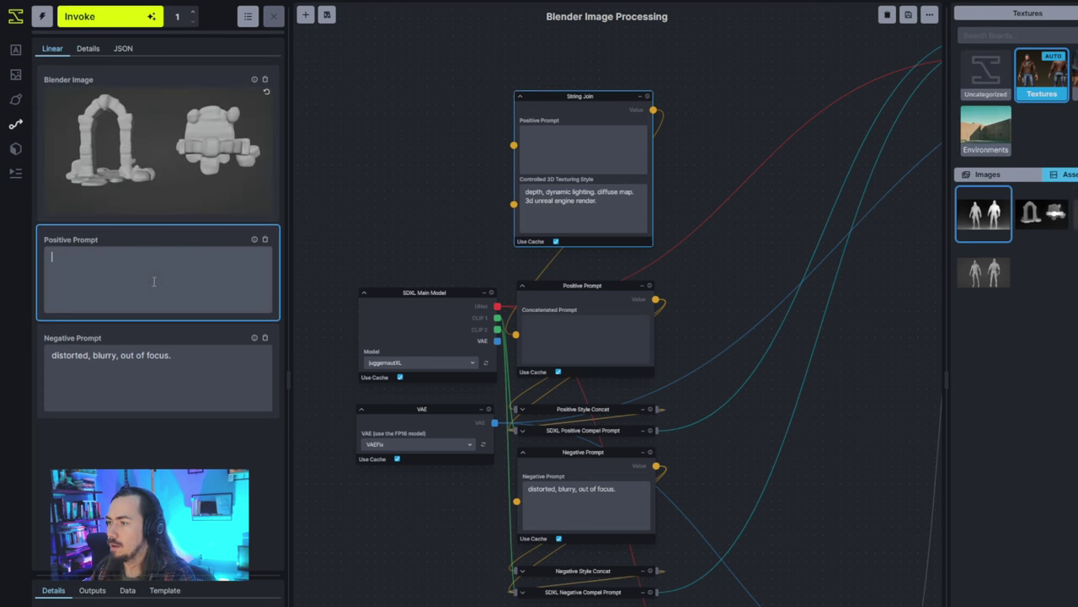
scroll(593, 222, up, 3)
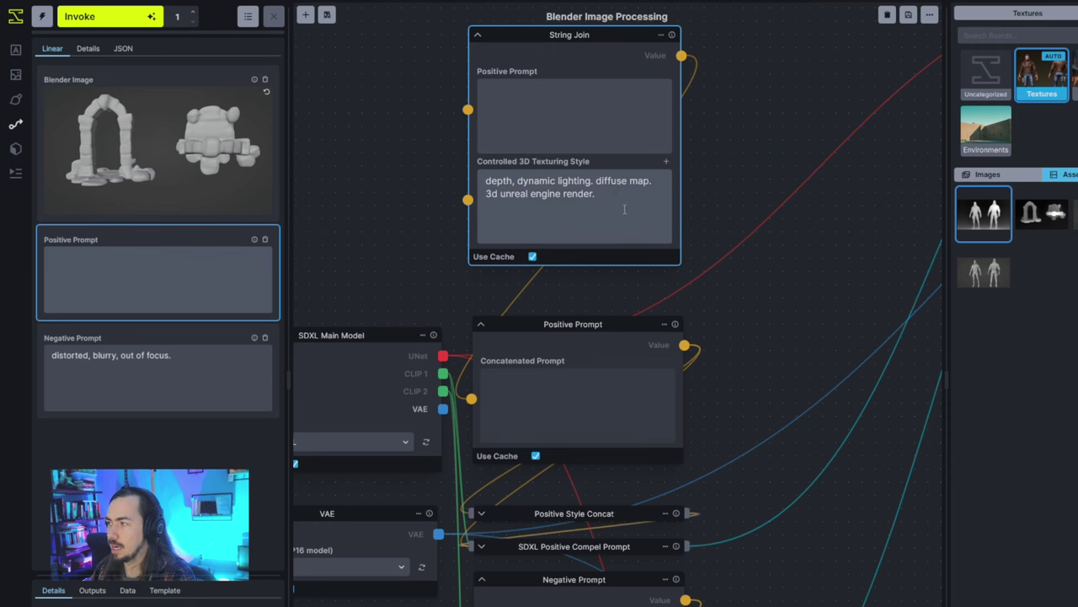
click(416, 241)
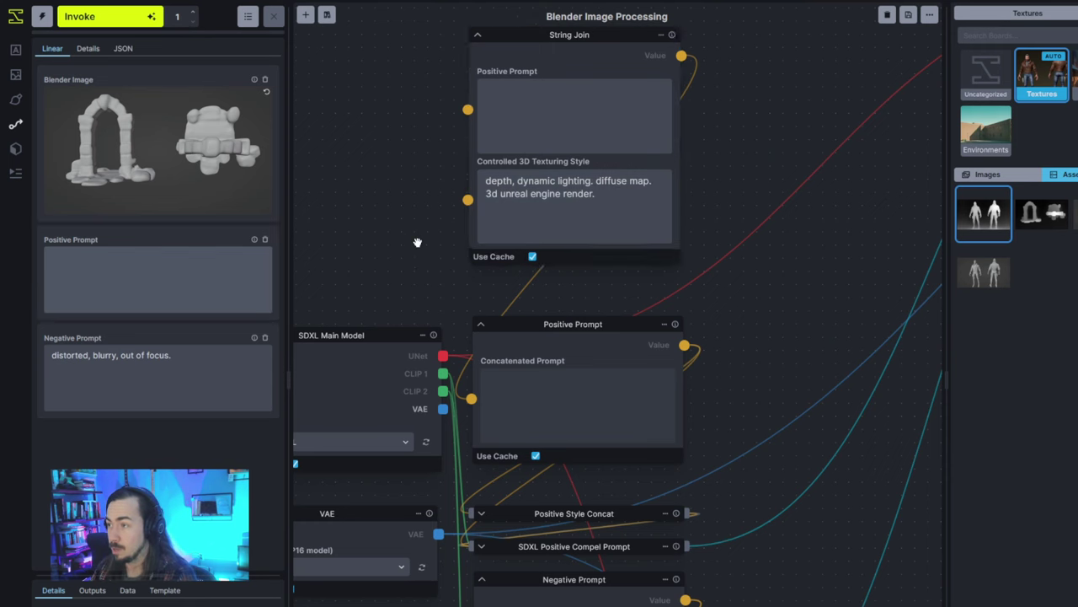
scroll(417, 241, down, 3)
drag(632, 564, 643, 247)
scroll(642, 246, down, 1)
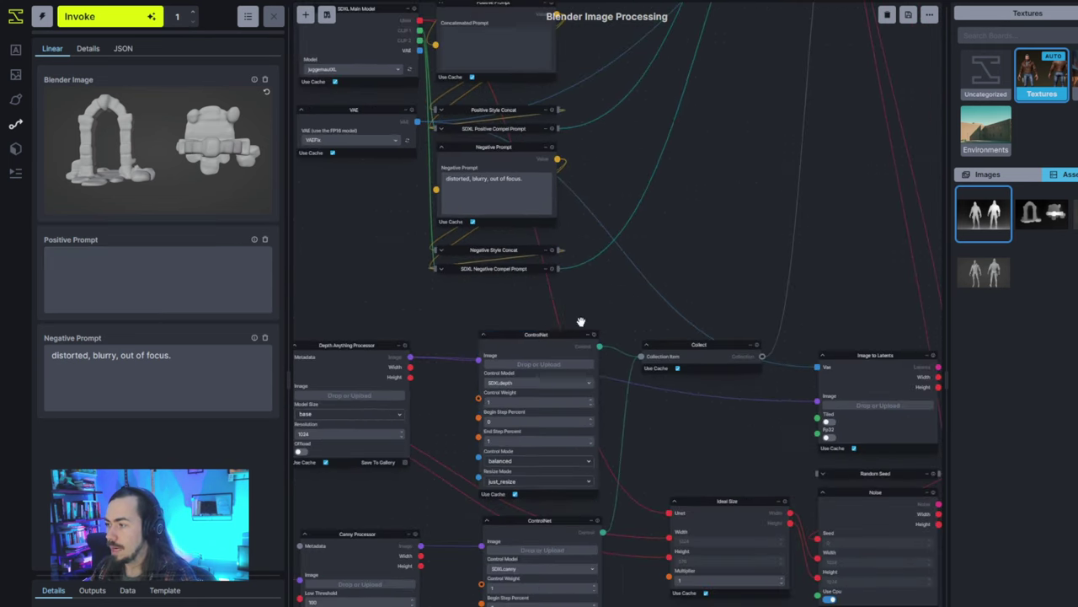
Remix the moss and stone archway image, then set the archway depth map as the initial image.
click(15, 74)
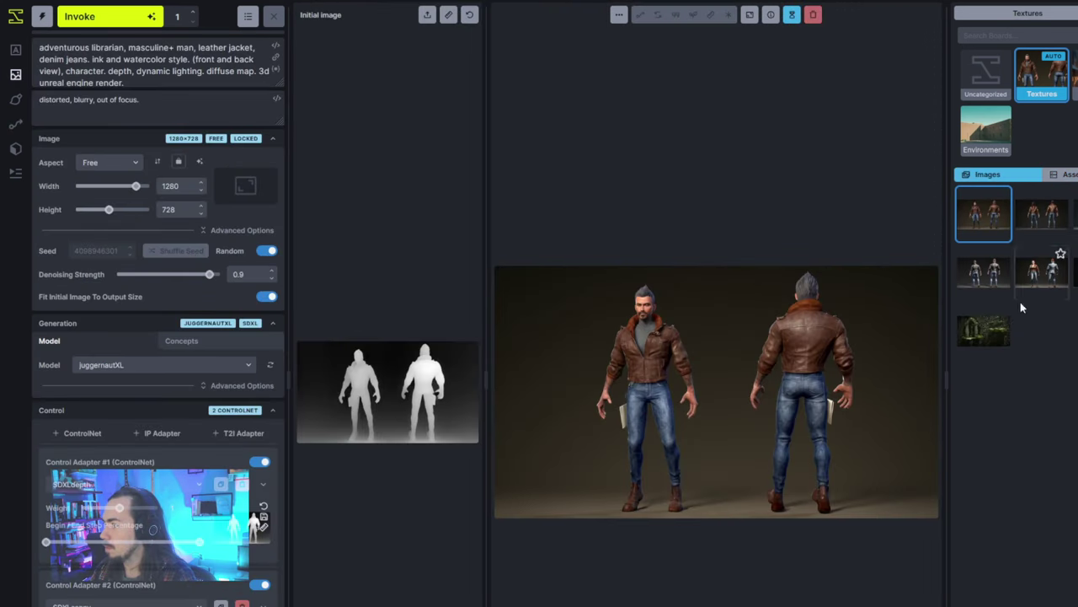
right_click(1024, 270)
click(1006, 344)
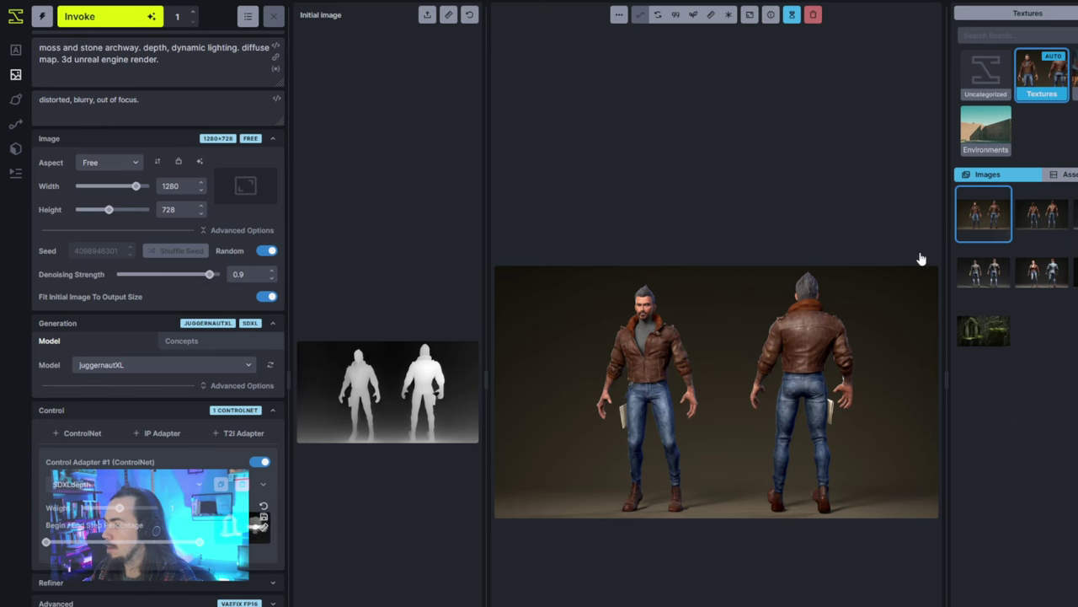
click(1064, 173)
drag(1053, 213, 447, 378)
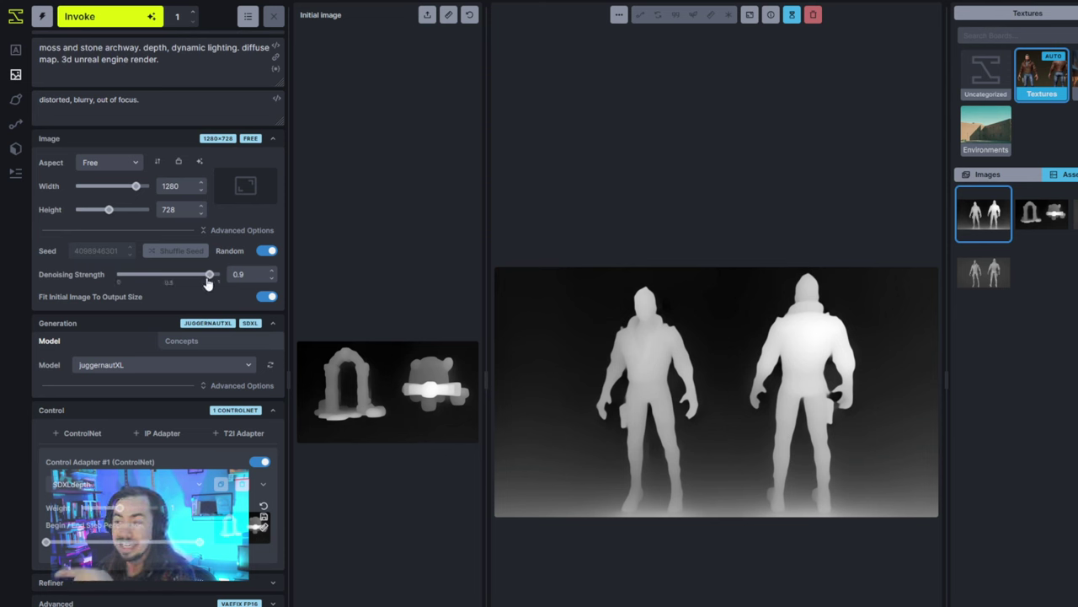
Set Denoising Start to 0.1 on the Denoise Latents node.
click(16, 124)
scroll(730, 429, down, 3)
drag(730, 429, 610, 381)
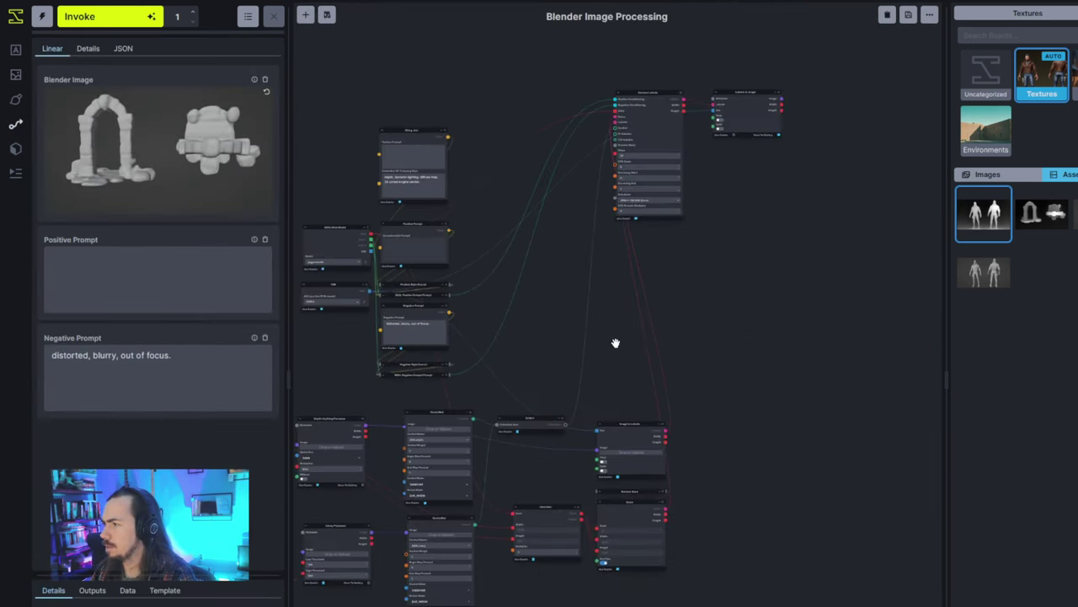
scroll(730, 176, up, 8)
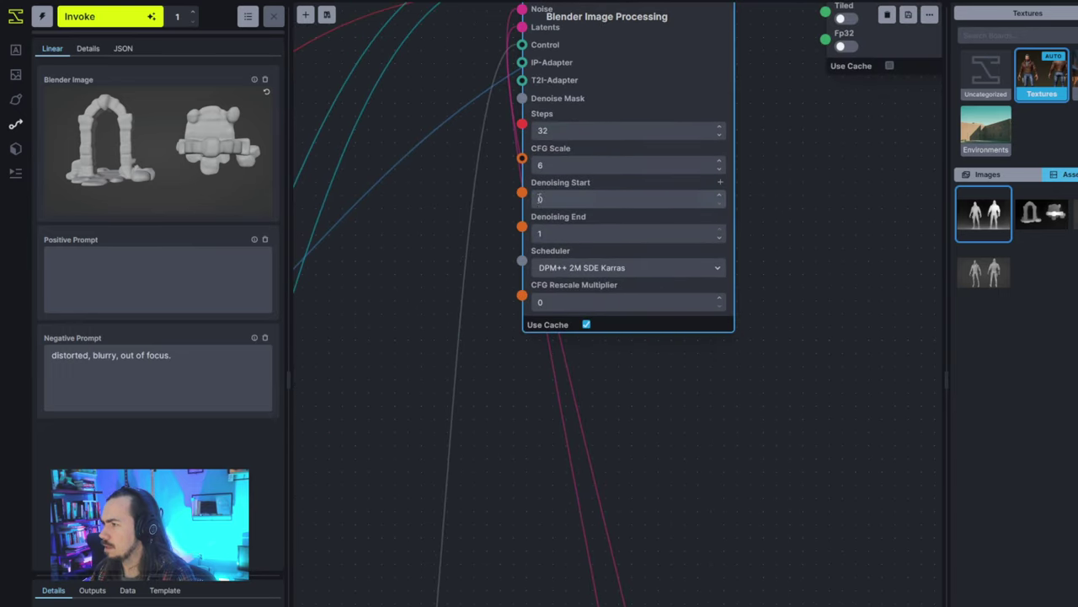
click(540, 199)
text(.)
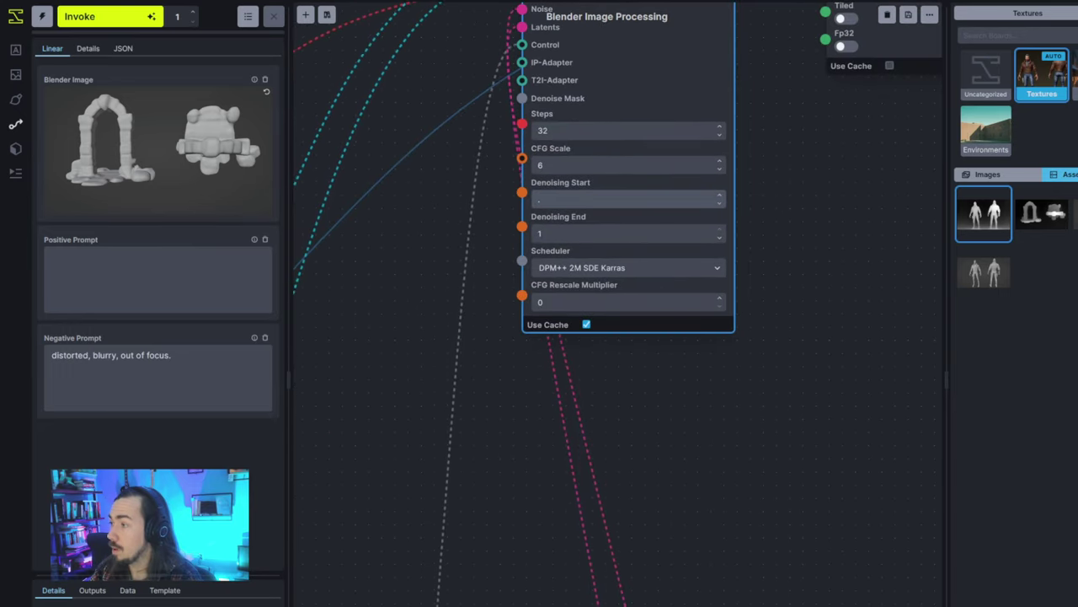
text(1)
click(775, 418)
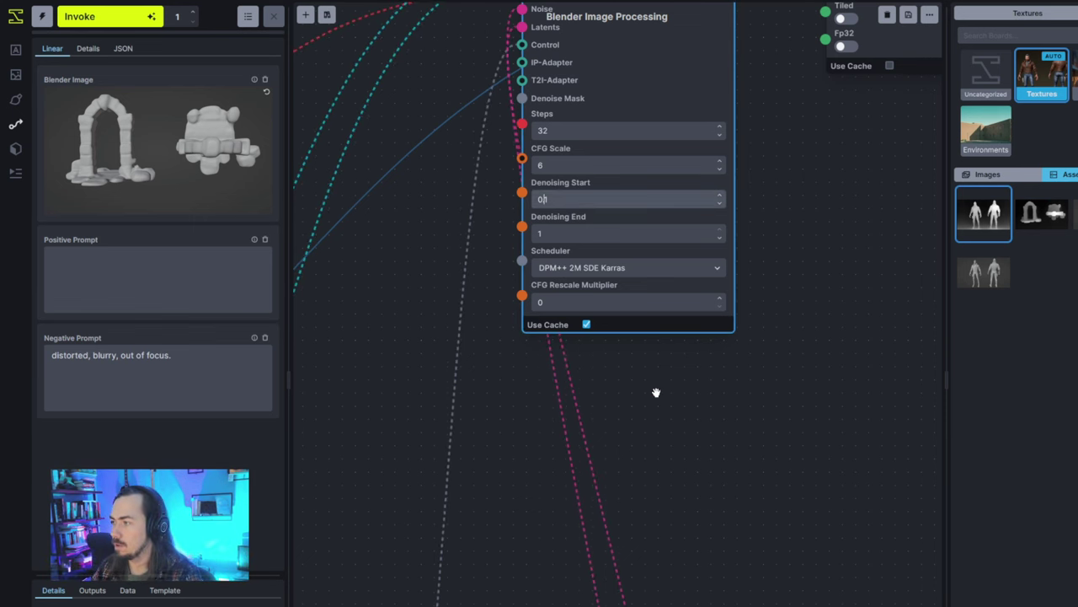
scroll(660, 404, down, 2)
drag(659, 404, 742, 404)
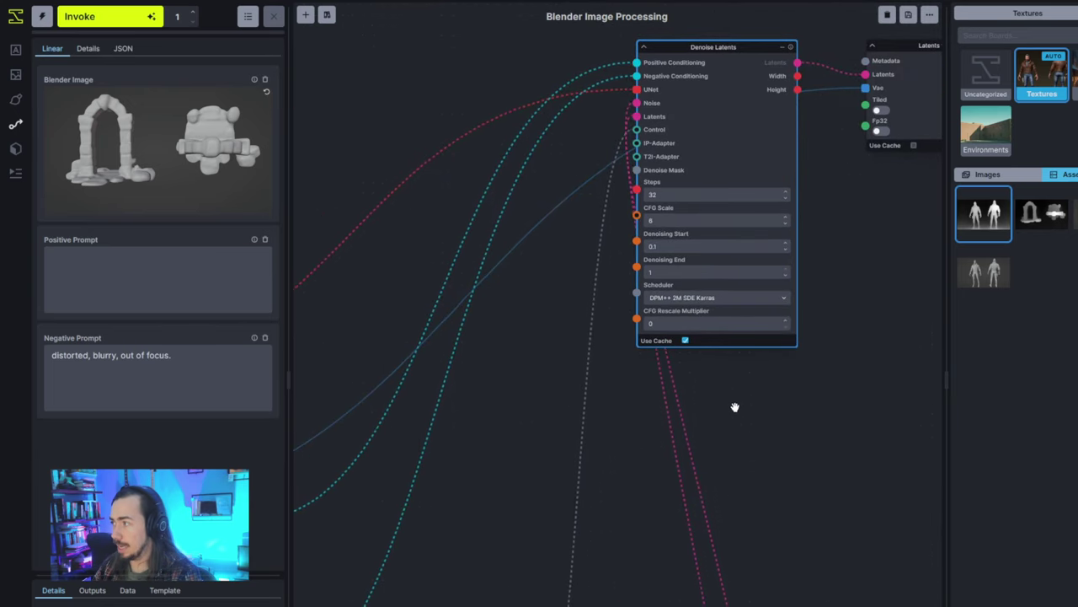
Turn off Save To Gallery on the Latents to Image node.
click(152, 278)
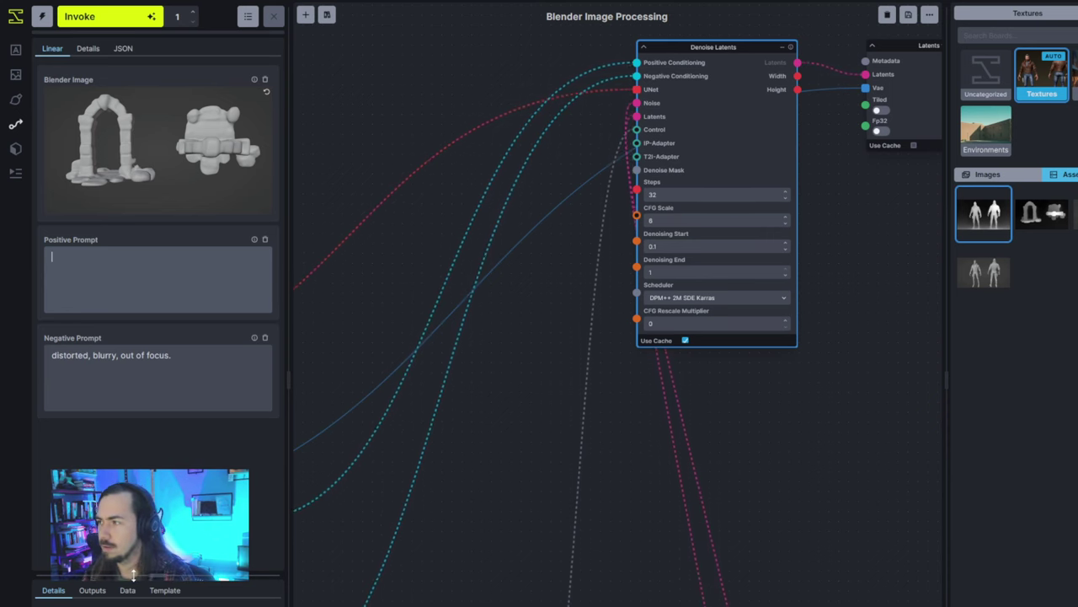
drag(820, 344, 109, 471)
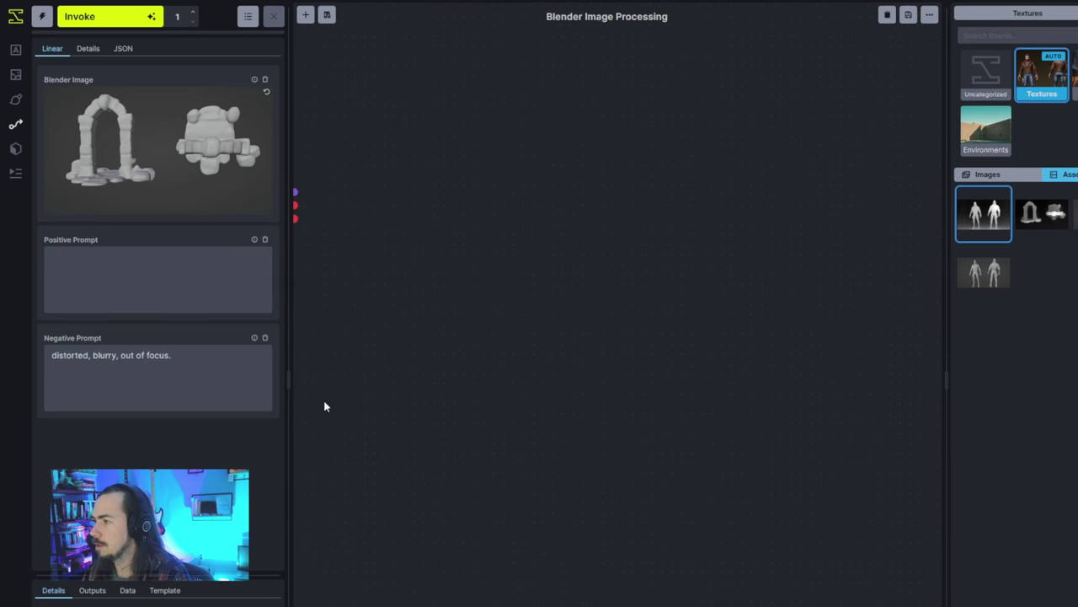
drag(326, 404, 585, 284)
scroll(611, 261, up, 2)
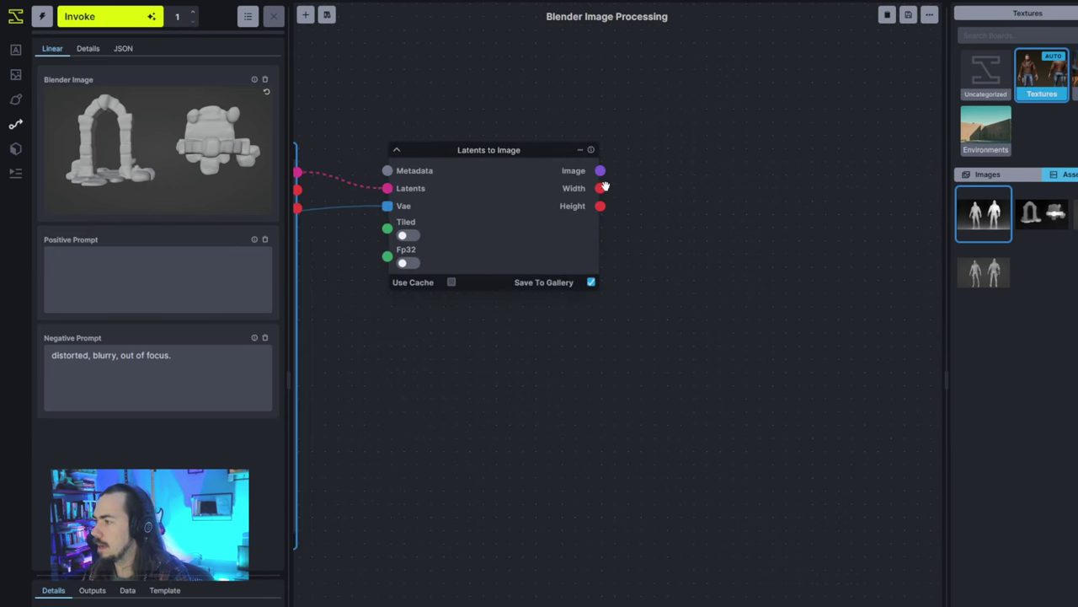
click(590, 282)
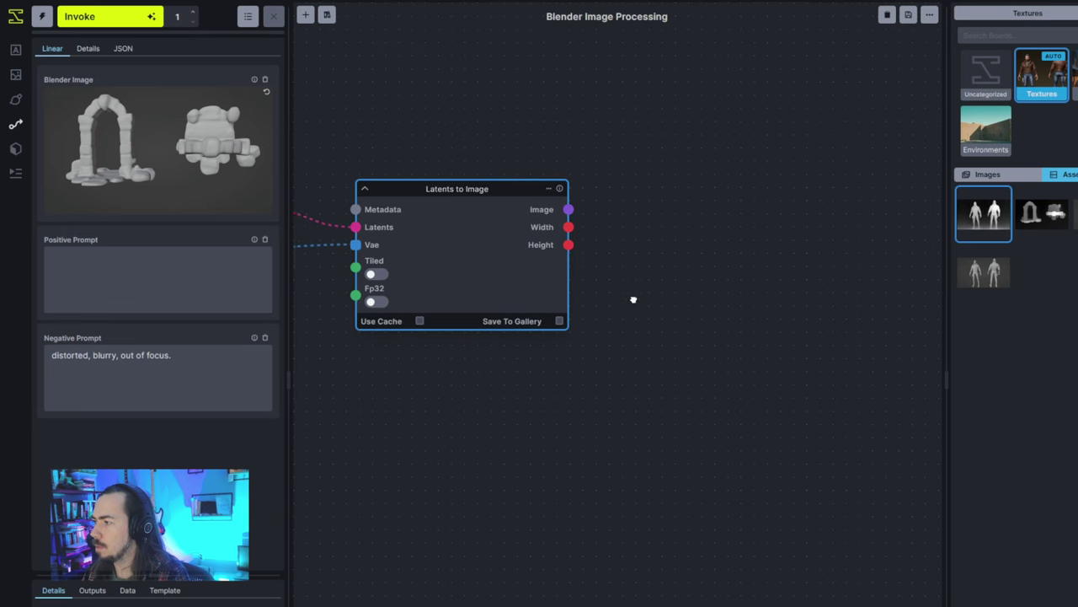
Connect Latents to Image's output to a new Save Image node saving to the Textures board.
drag(568, 209, 623, 199)
text(save)
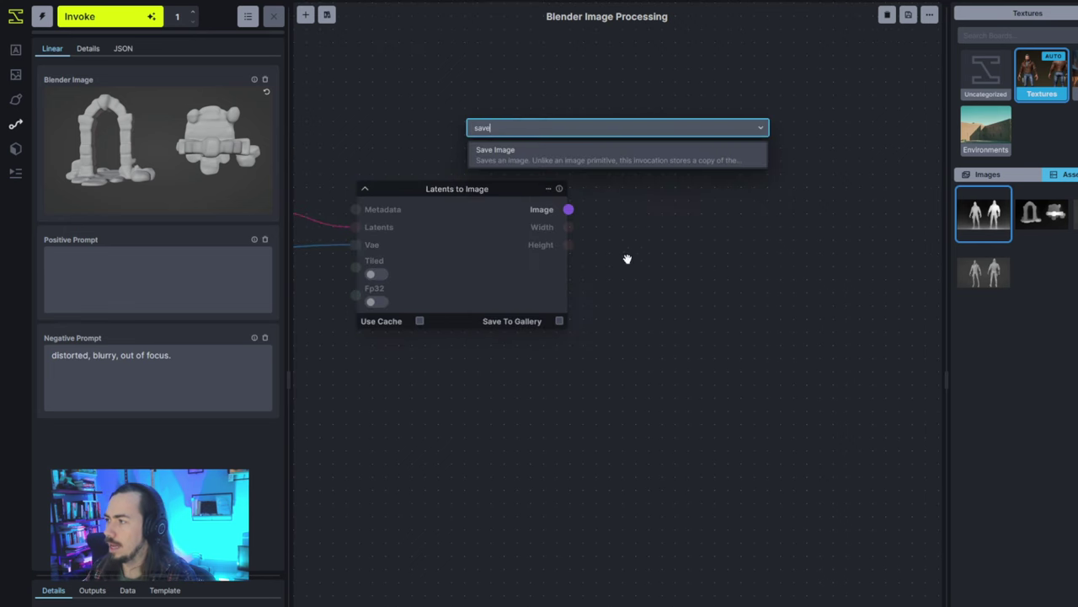
click(562, 157)
click(713, 286)
click(659, 322)
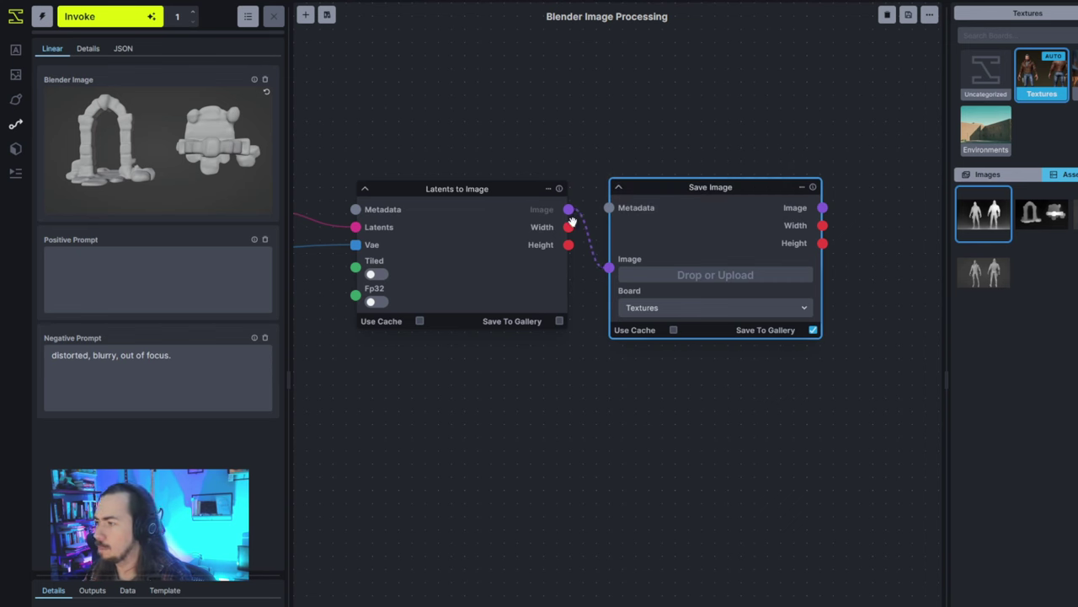
scroll(515, 162, left, 5)
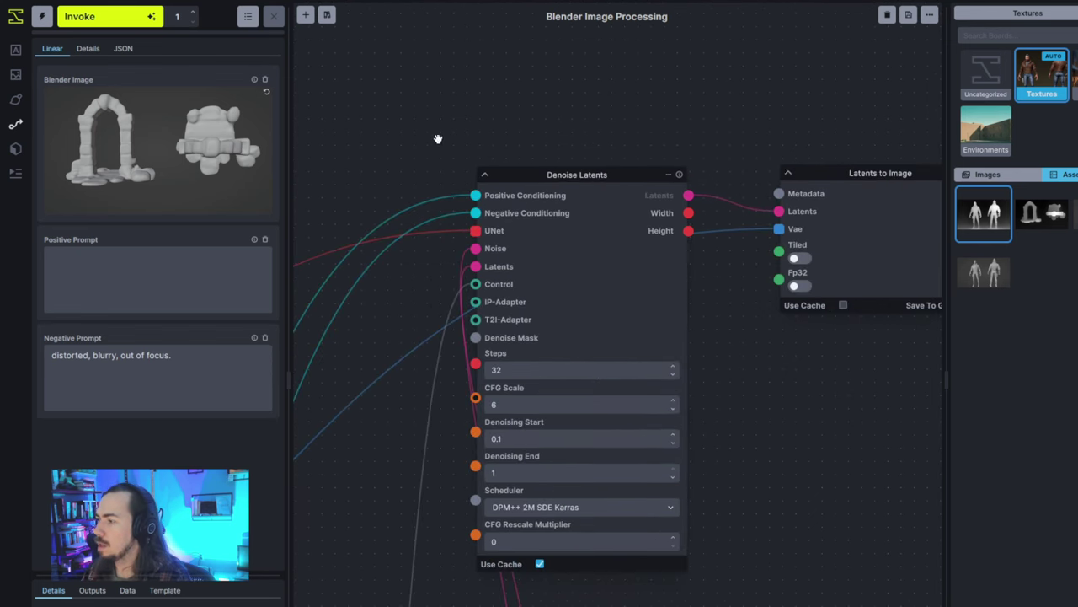
Enter 'bronze arch, post apocalyptic. rusted.' in the linear view's Positive Prompt box.
scroll(438, 137, left, 4)
scroll(488, 149, left, 10)
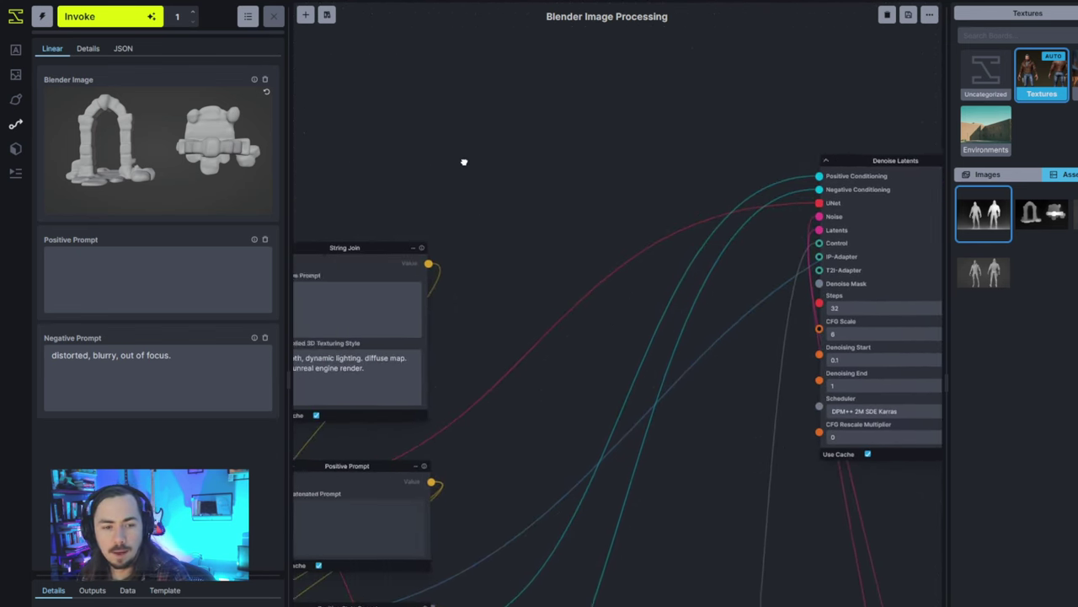
scroll(478, 143, left, 5)
click(183, 253)
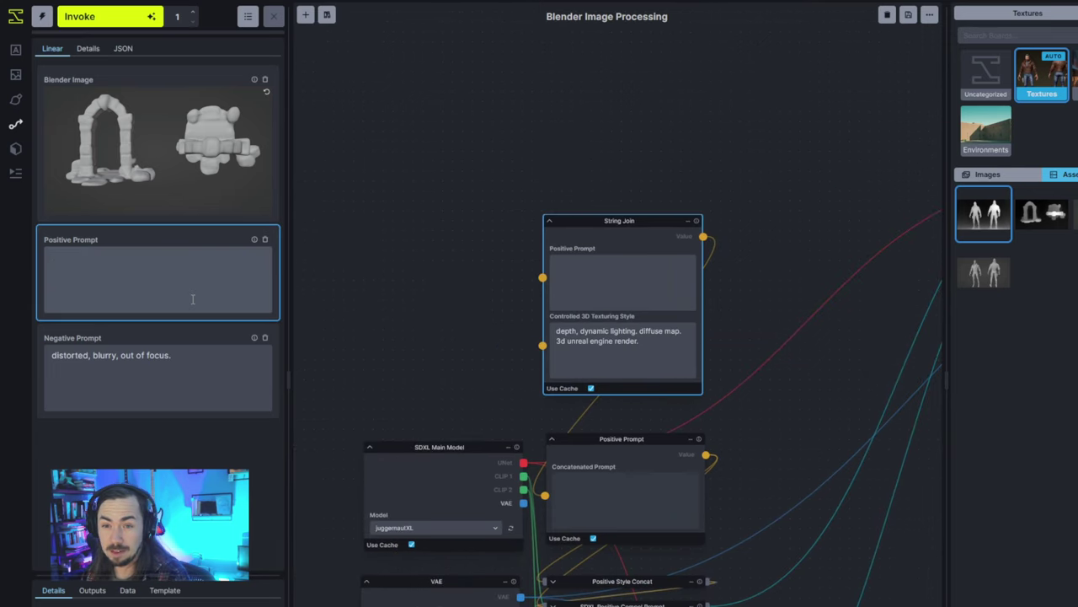
text(bro)
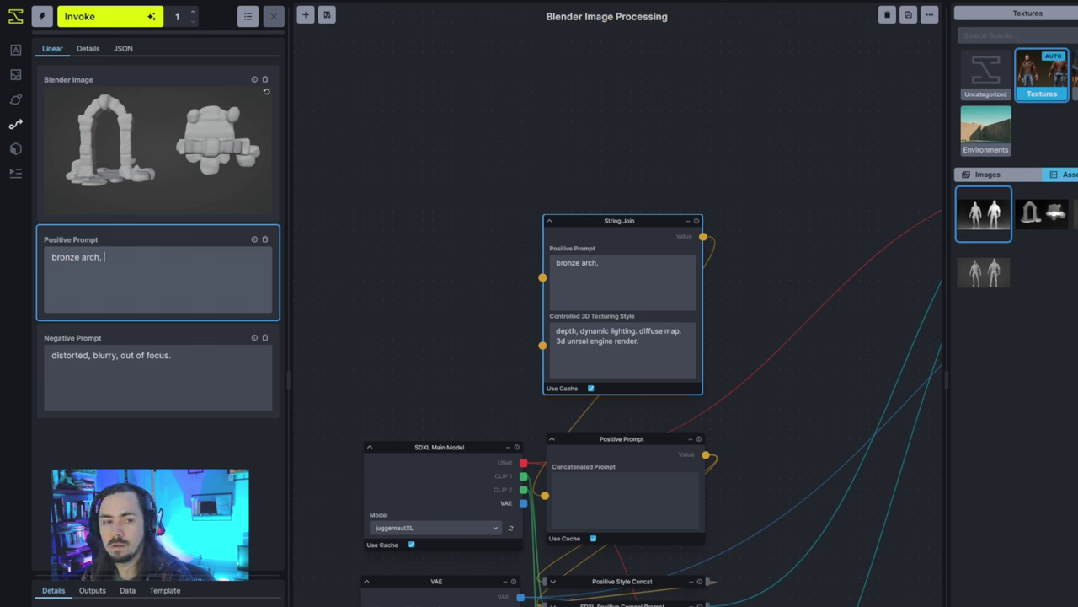
text(nze arch, post )
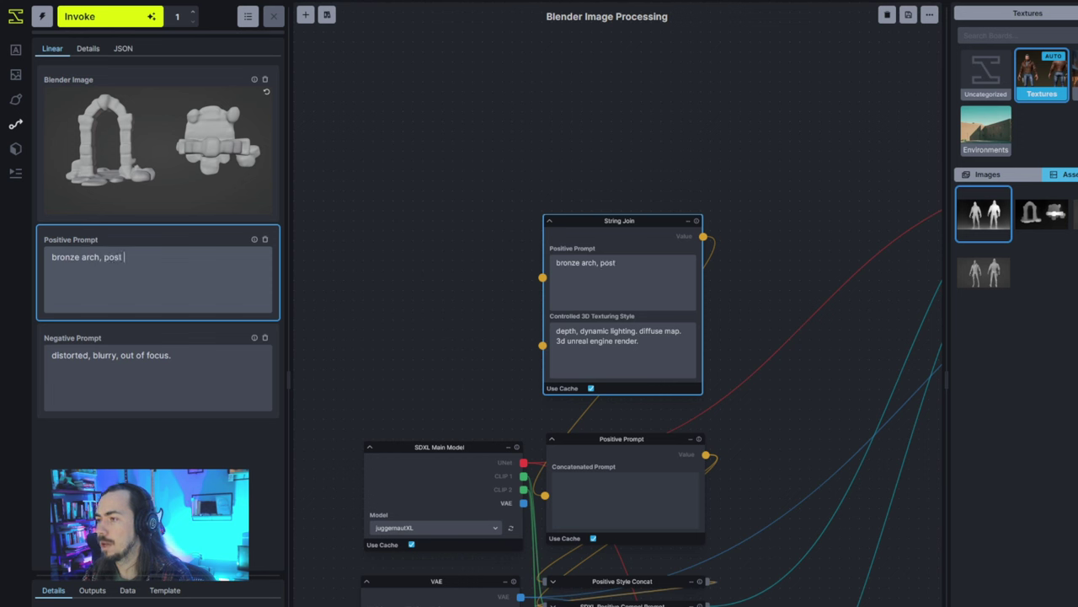
text(apocalyptic)
key(BackSpace)
key(BackSpace)
key(BackSpace)
key(BackSpace)
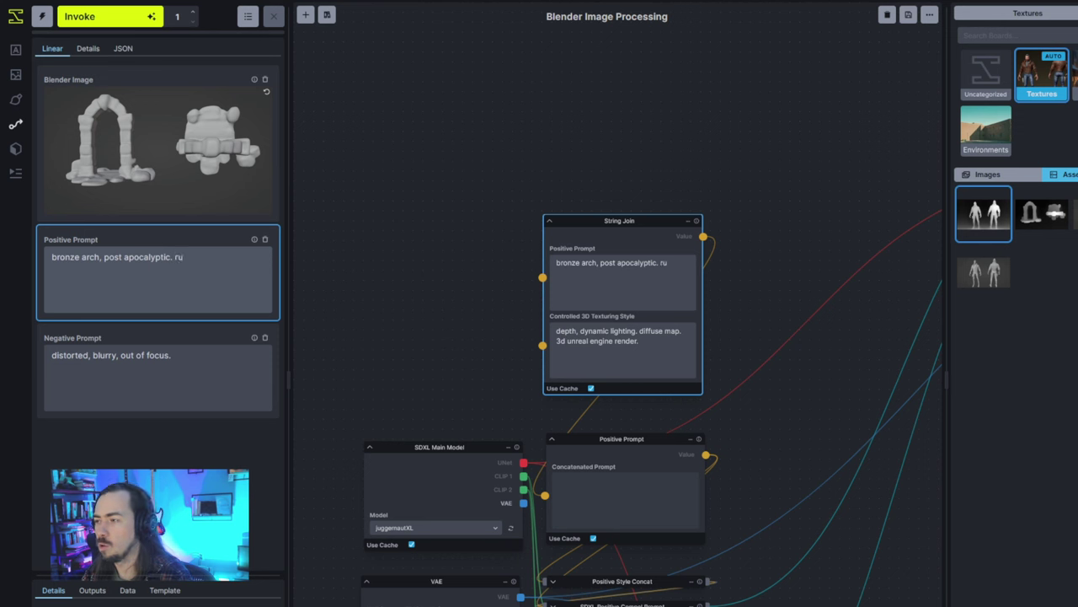
text(ptic. rusted.)
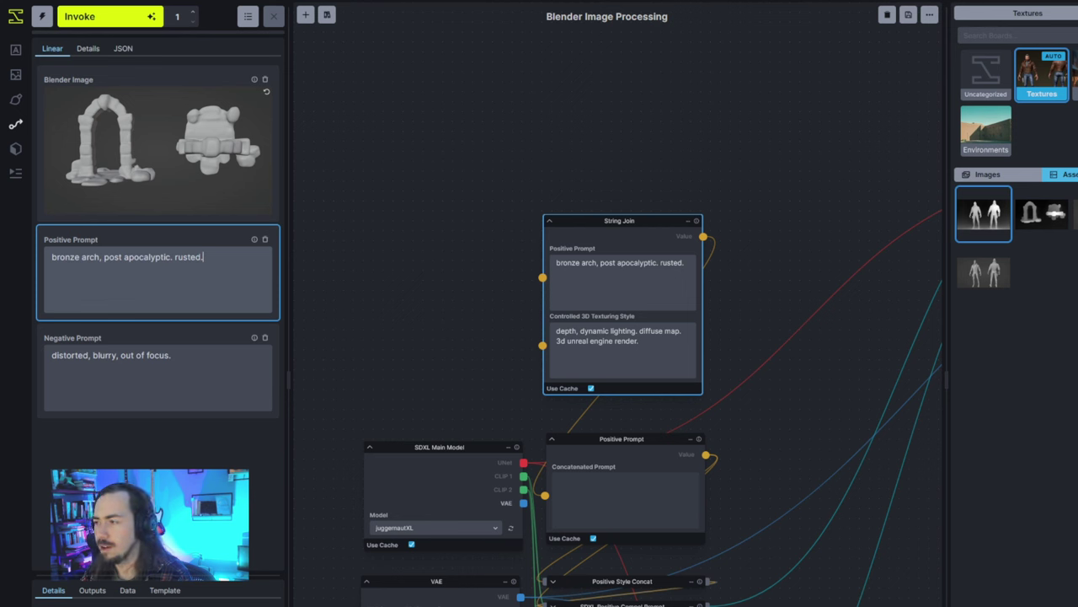
Add a Current Image node near the graph's top-left and queue the workflow with Ctrl+Enter.
click(360, 170)
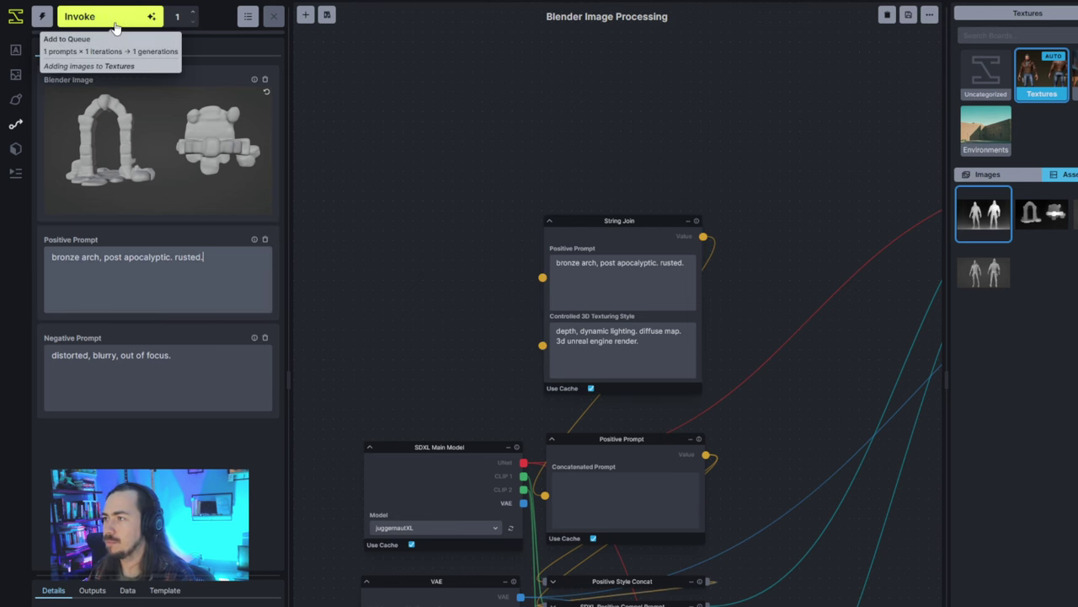
click(310, 13)
text(curt)
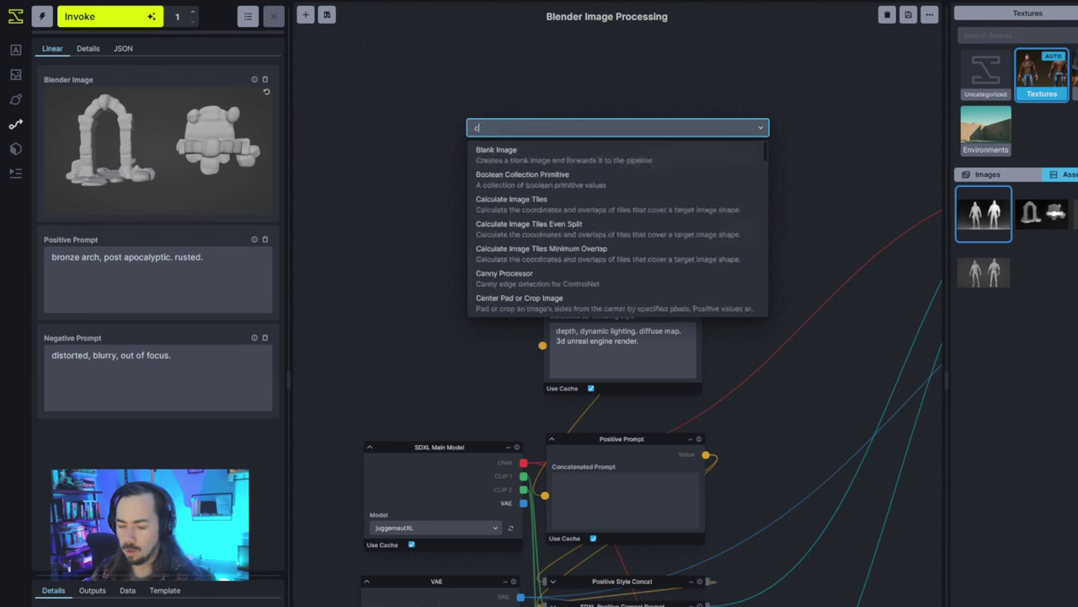
key(BackSpace)
key(Return)
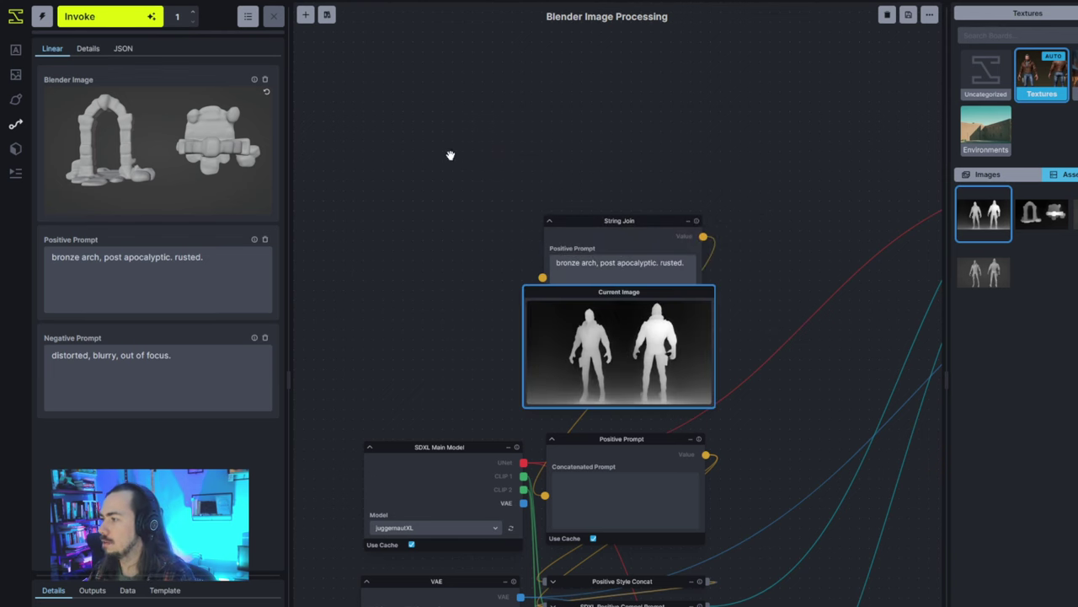
drag(649, 320, 461, 65)
drag(671, 117, 783, 202)
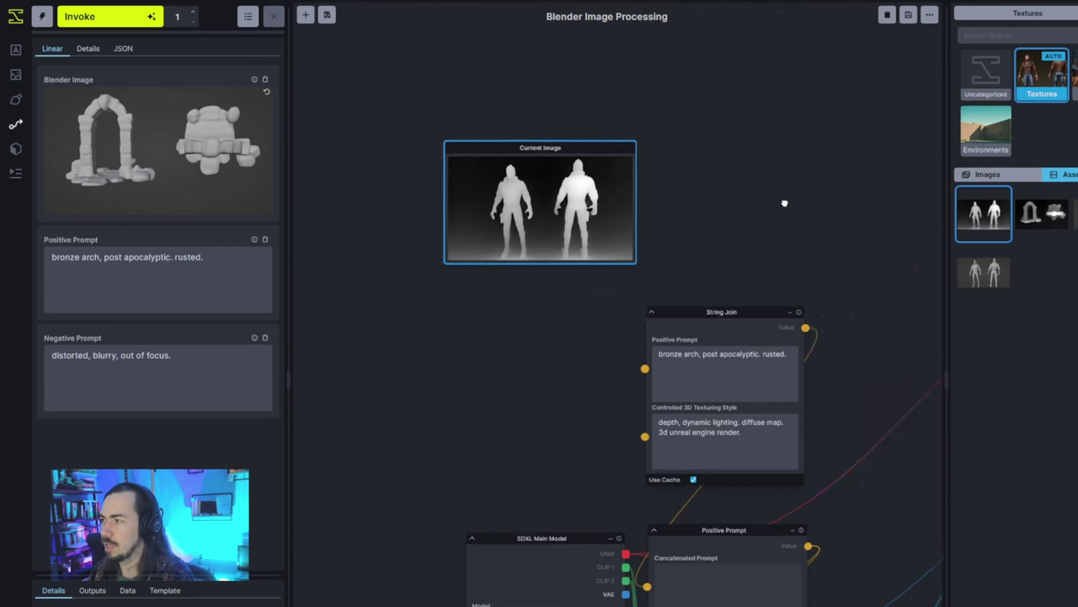
scroll(700, 203, up, 3)
drag(700, 202, 806, 224)
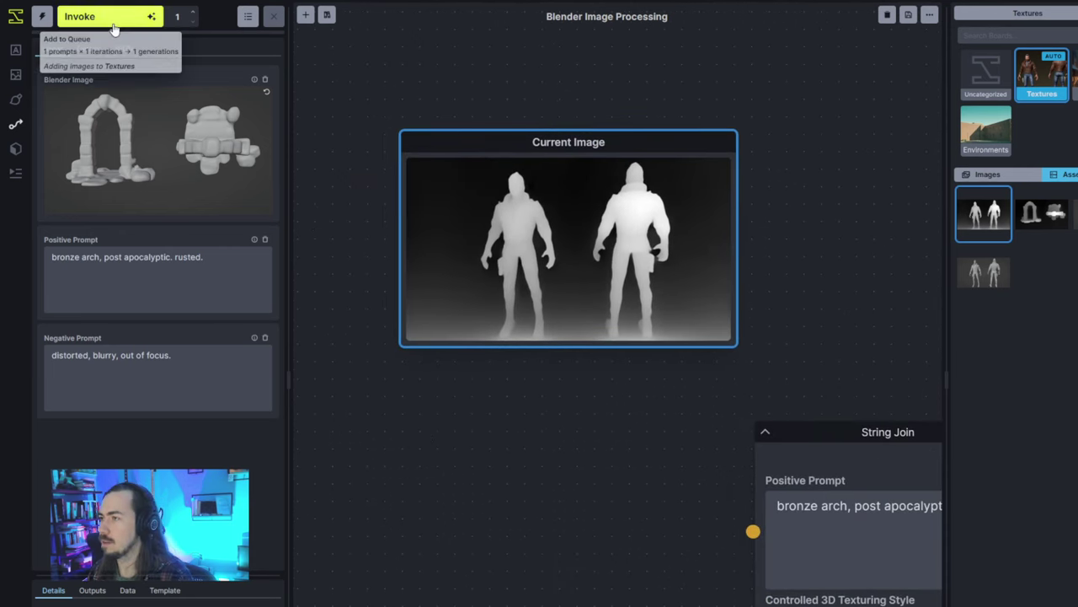
key(ctrl+Return)
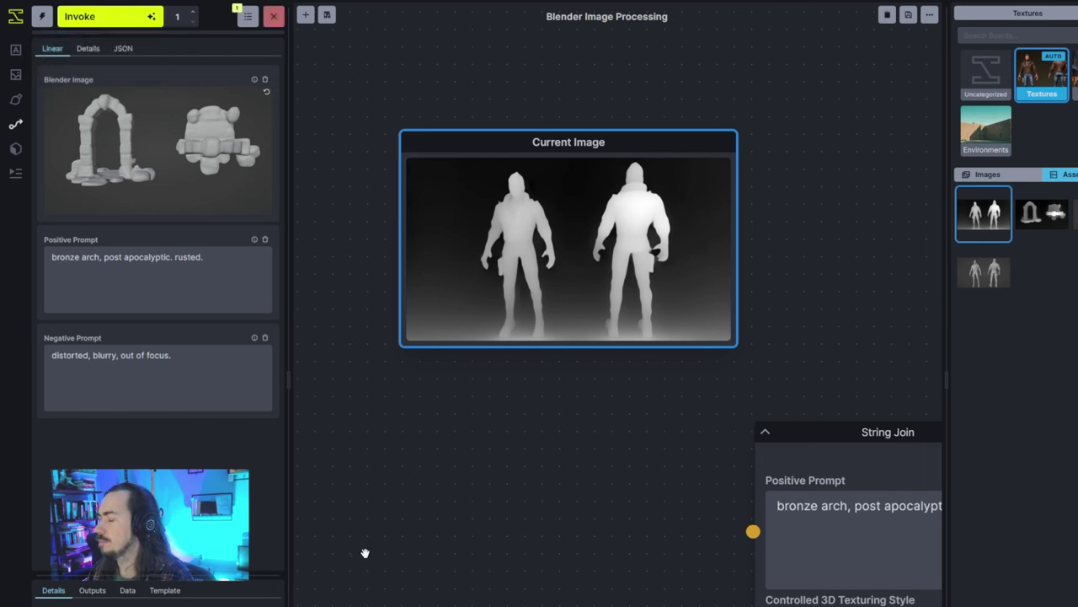
scroll(556, 481, down, 10)
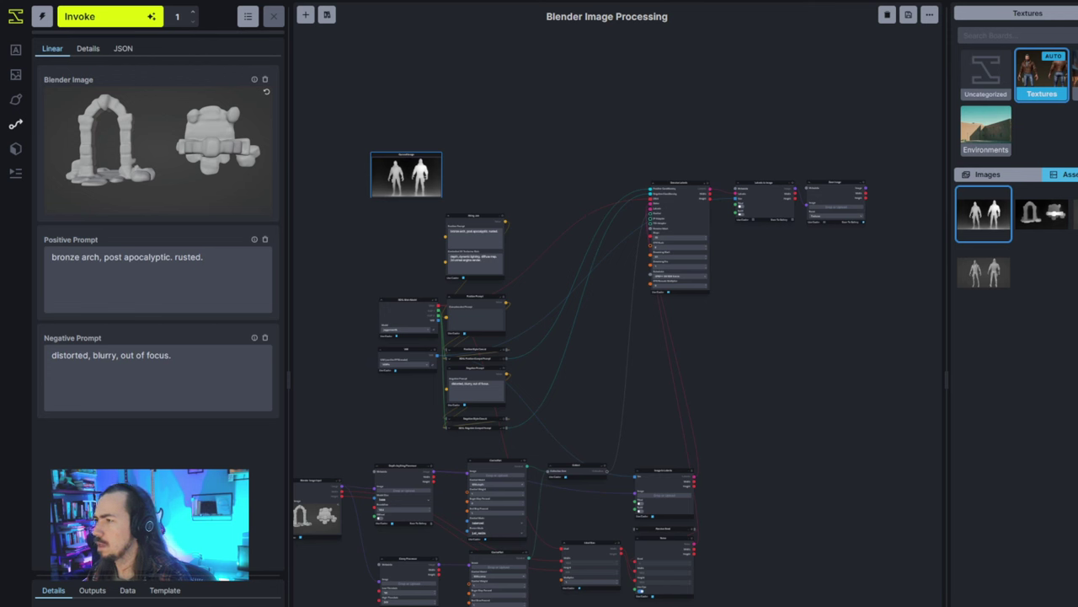
Move the Depth Anything Processor node up and to the left, then nudge it right.
scroll(584, 308, up, 5)
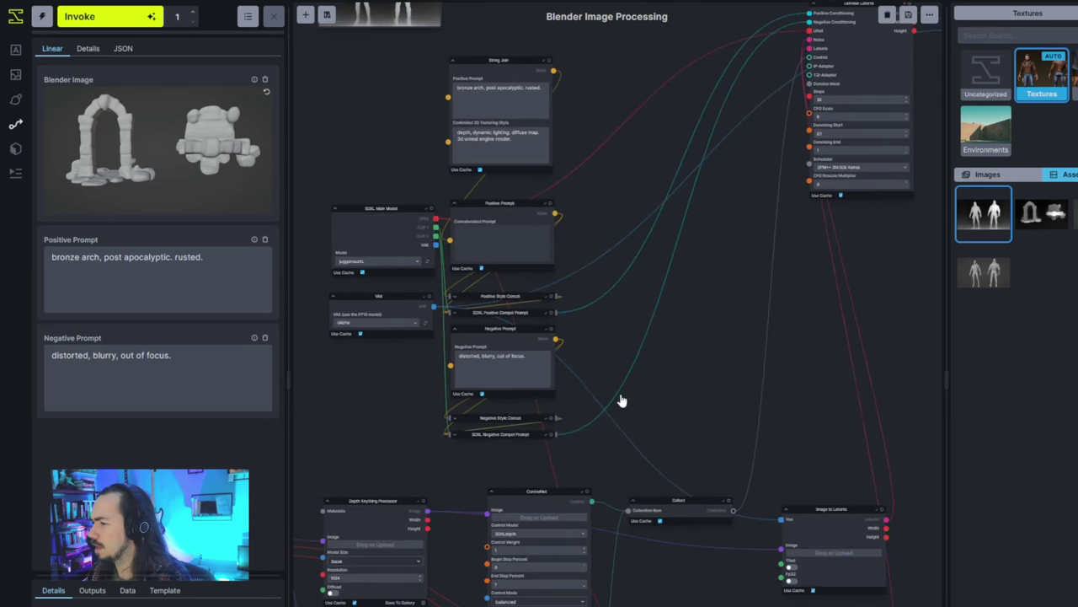
drag(656, 385, 683, 358)
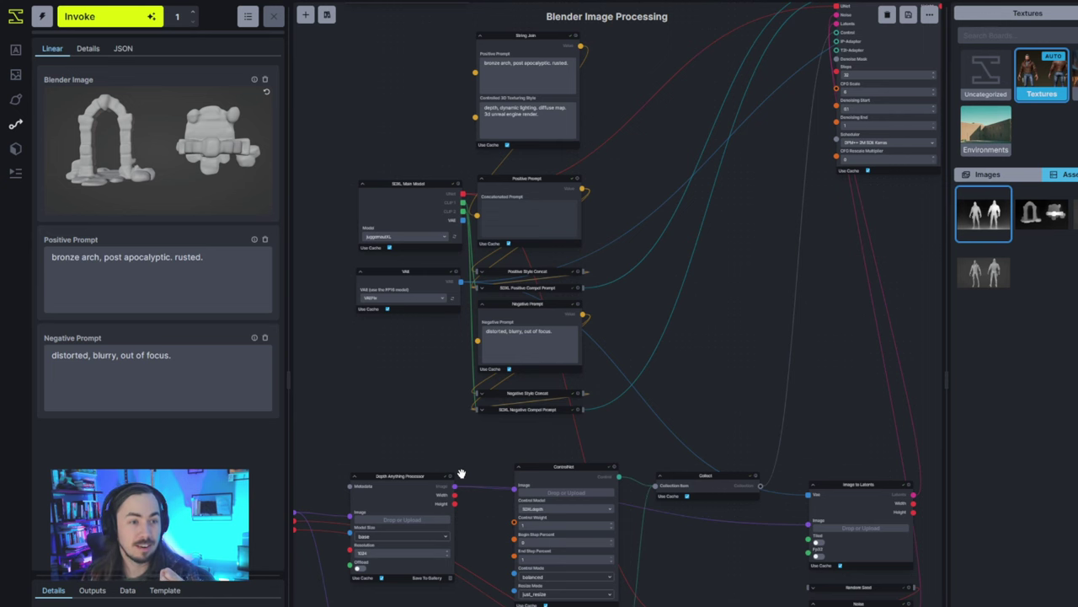
drag(461, 474, 401, 385)
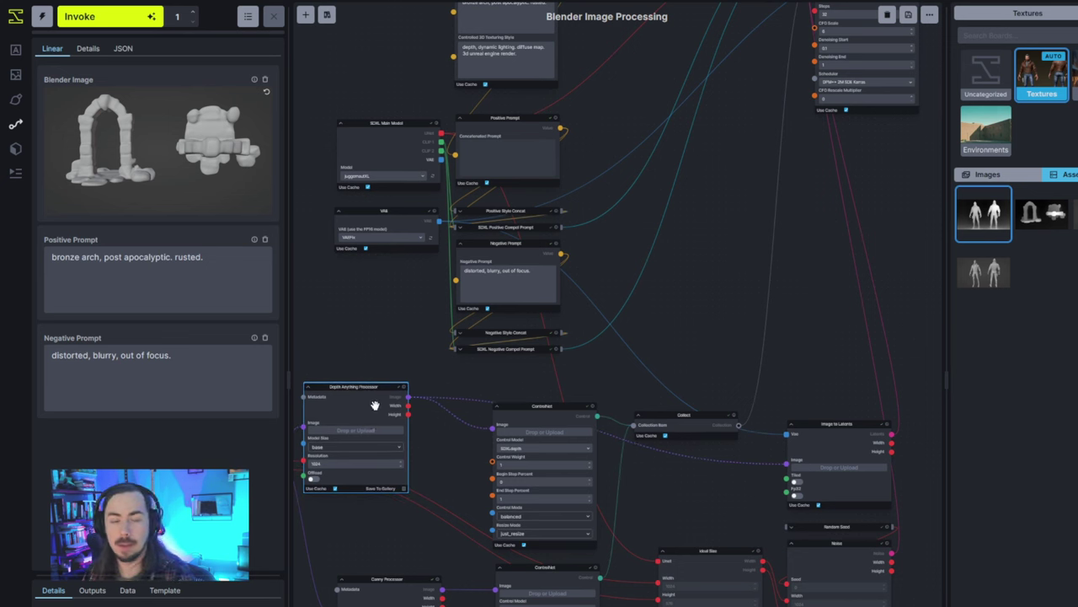
drag(375, 405, 401, 401)
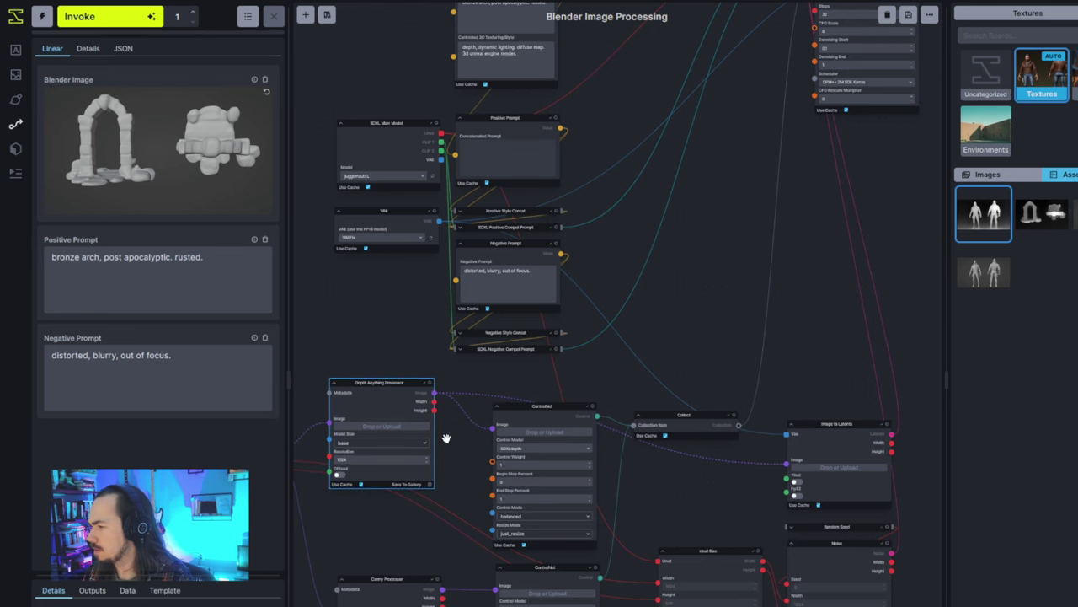
scroll(443, 448, right, 2)
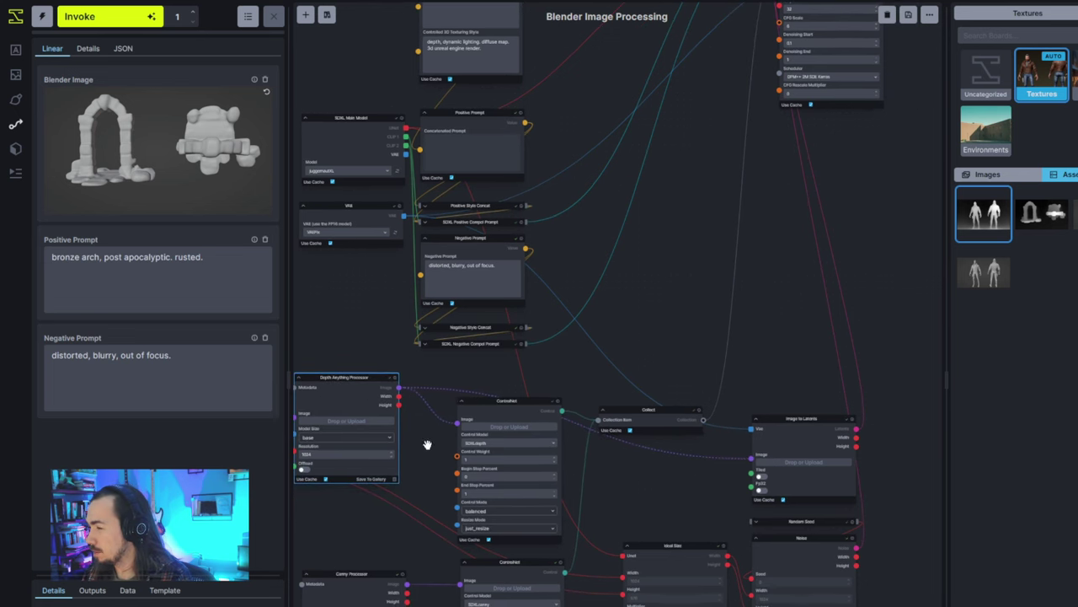
scroll(579, 498, right, 4)
Reselect the Depth Anything Processor node and shift it further up-left into its final spot.
click(654, 482)
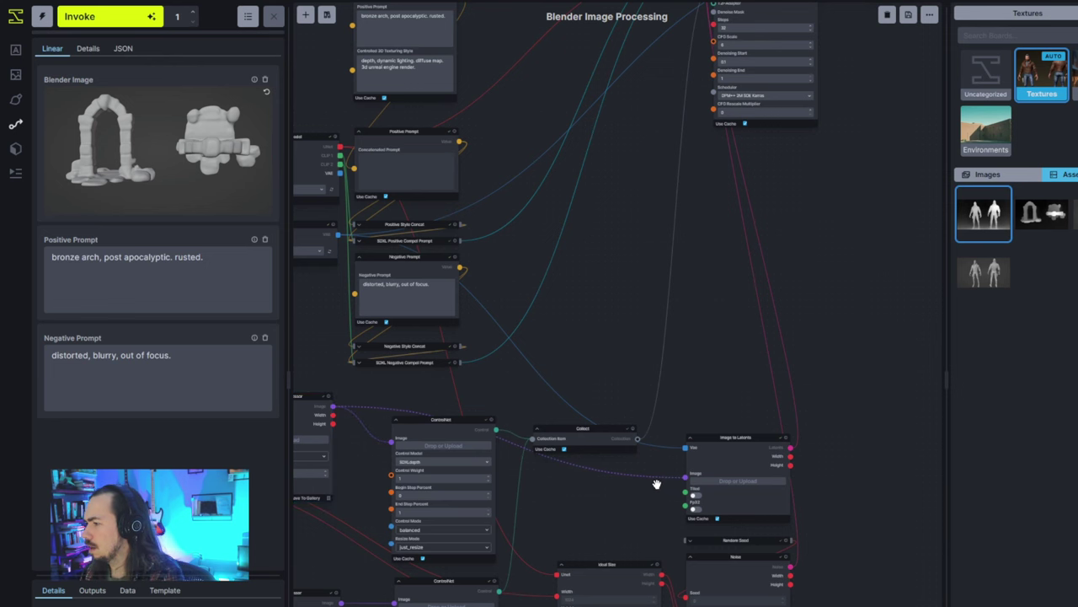
scroll(638, 489, left, 5)
click(393, 367)
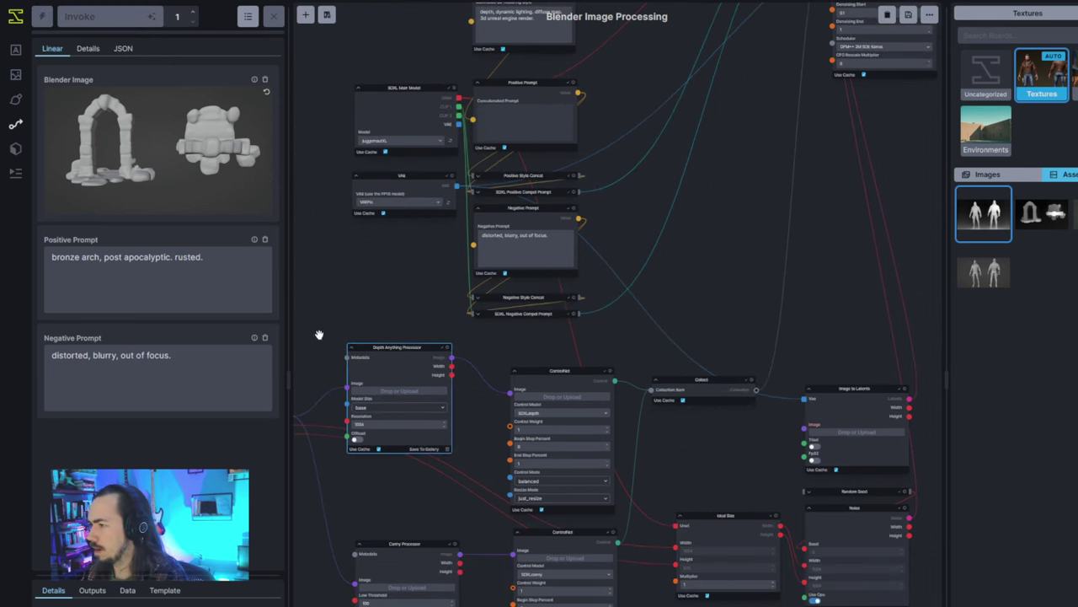
drag(339, 351, 266, 316)
scroll(391, 376, left, 3)
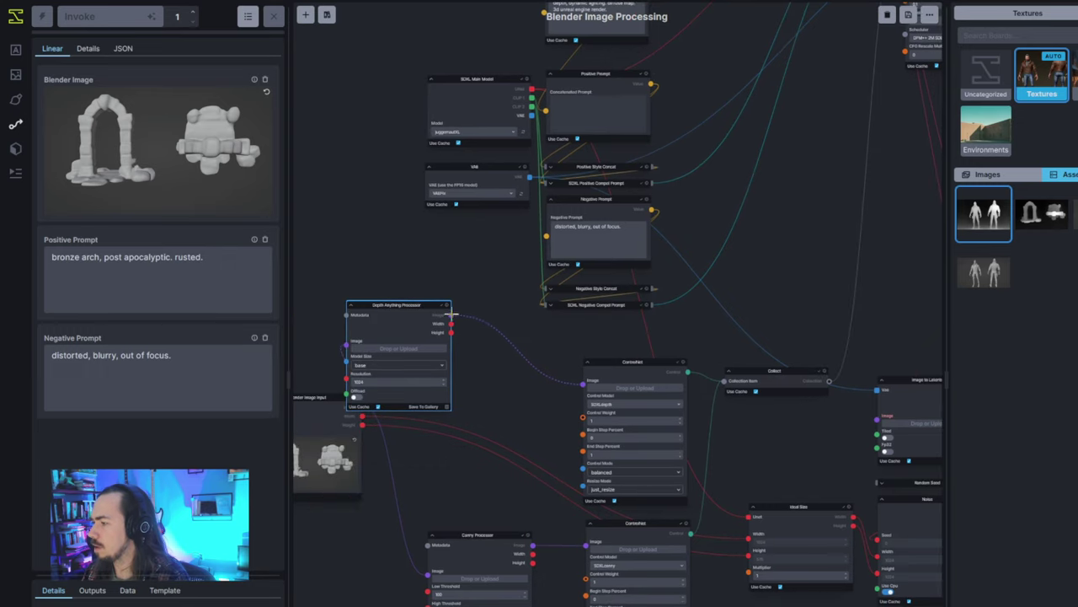
scroll(453, 339, down, 3)
scroll(439, 338, left, 2)
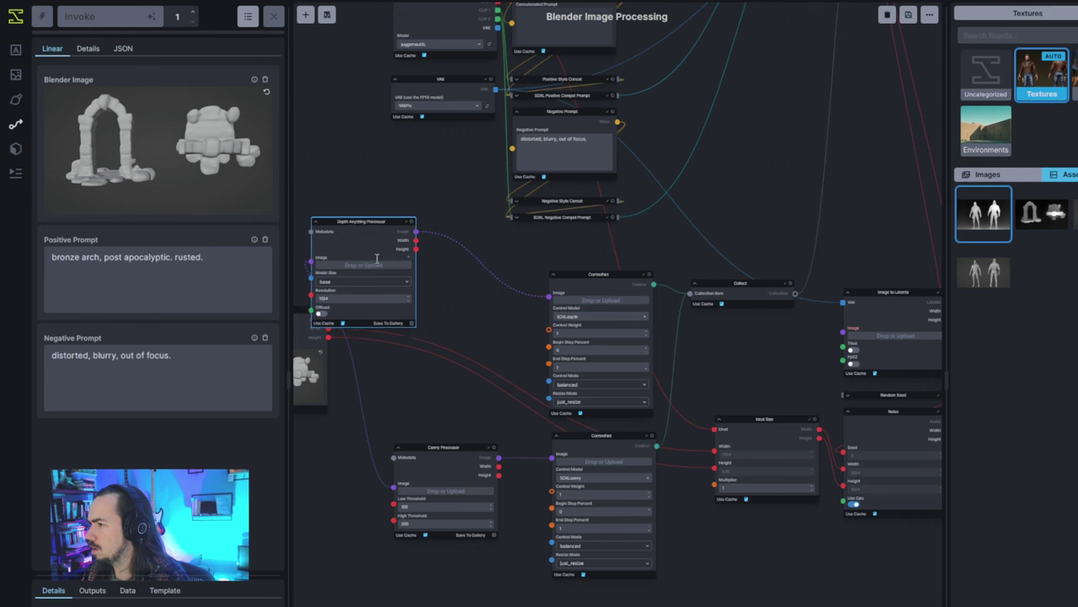
drag(376, 221, 373, 232)
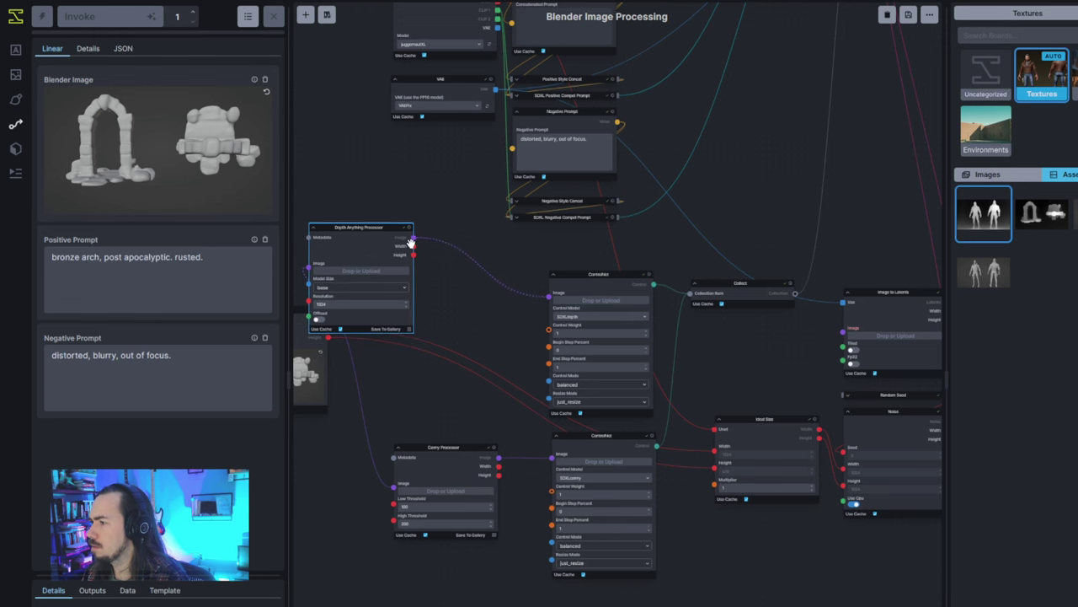
Add a Resize Image node fed by the Depth Anything output and move it upward.
drag(413, 233, 819, 498)
text(res)
key(Down)
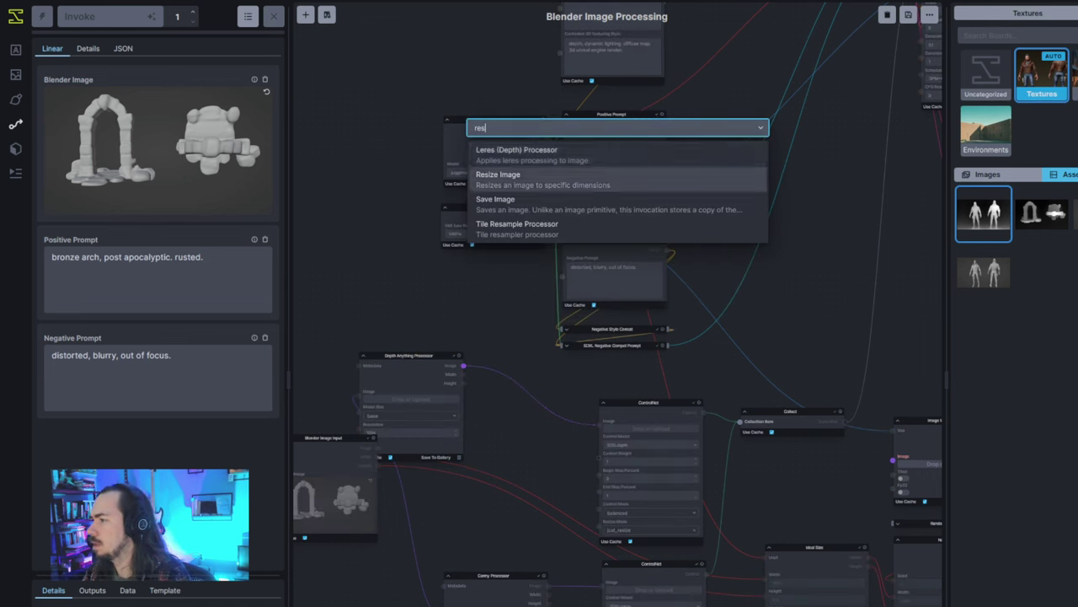
key(Return)
drag(869, 355, 869, 259)
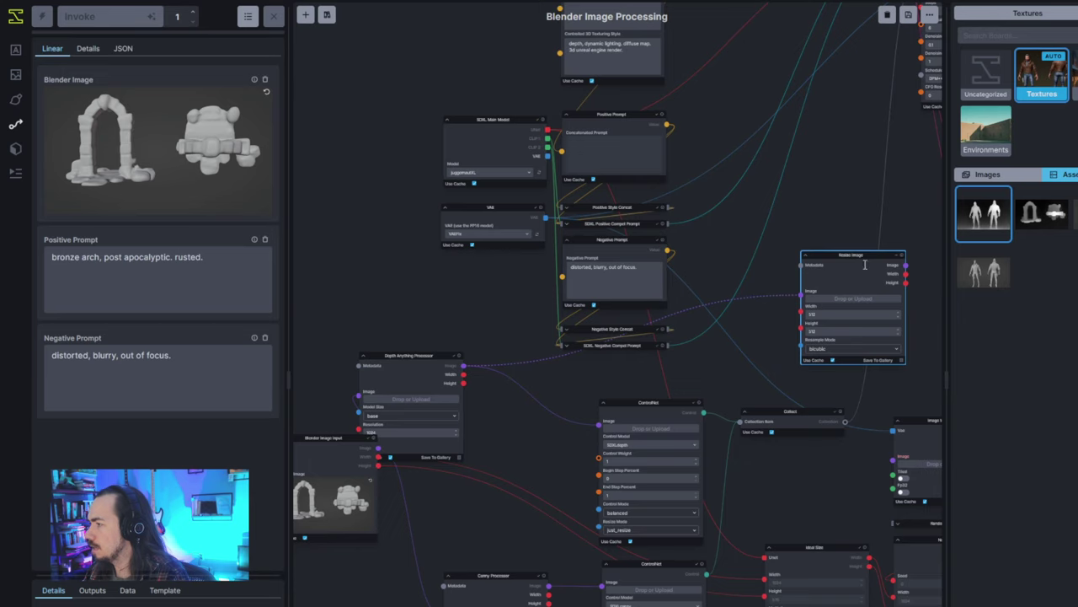
drag(889, 409, 736, 318)
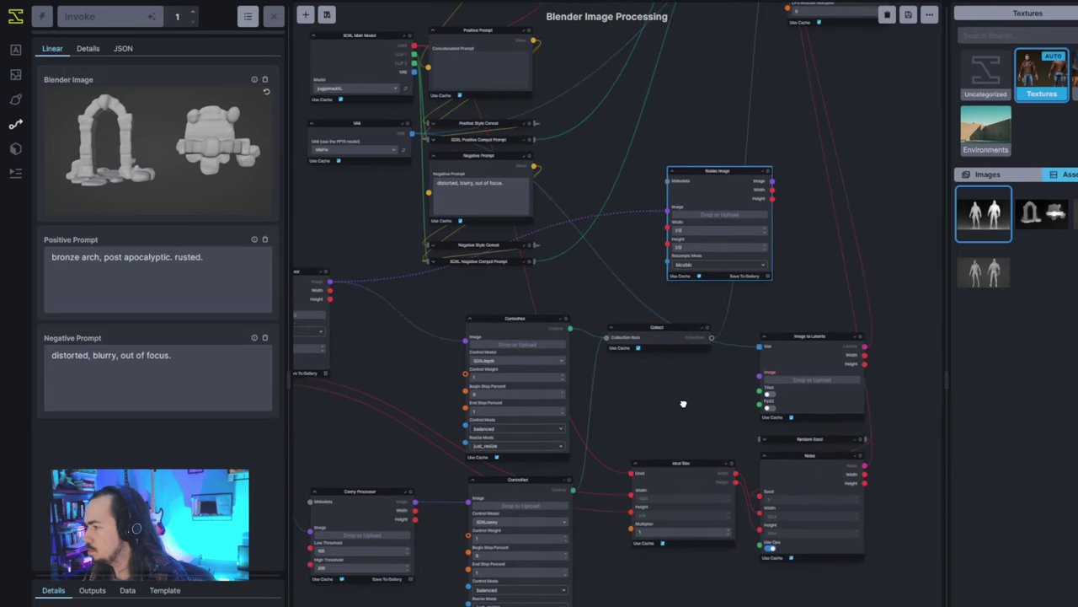
drag(683, 405, 703, 432)
Wire Ideal Size's height into Resize Image's height, then connect the resized image onward.
drag(716, 470, 685, 229)
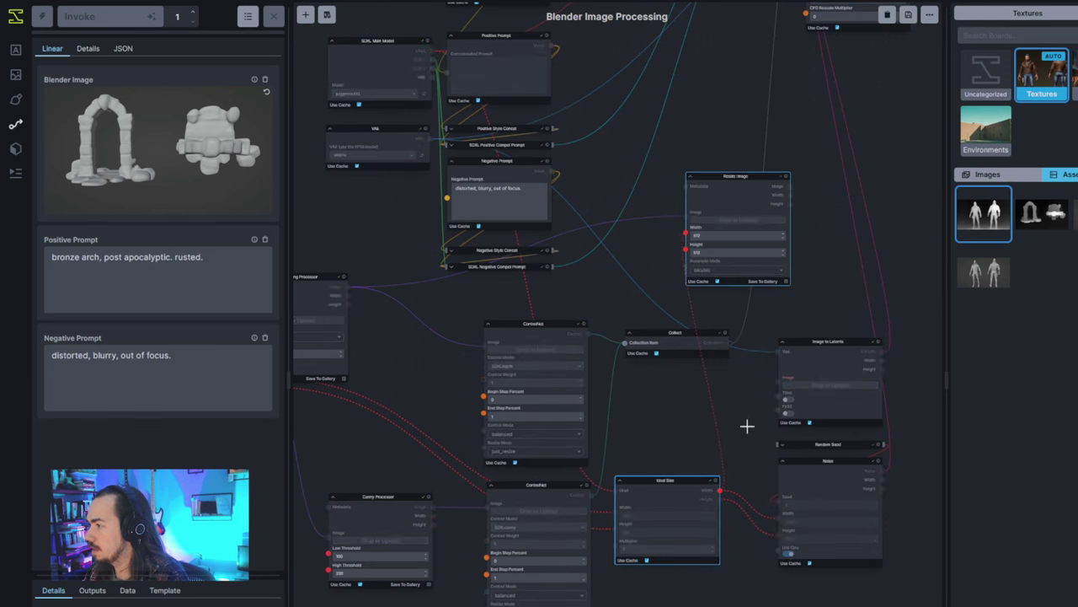
drag(720, 499, 686, 249)
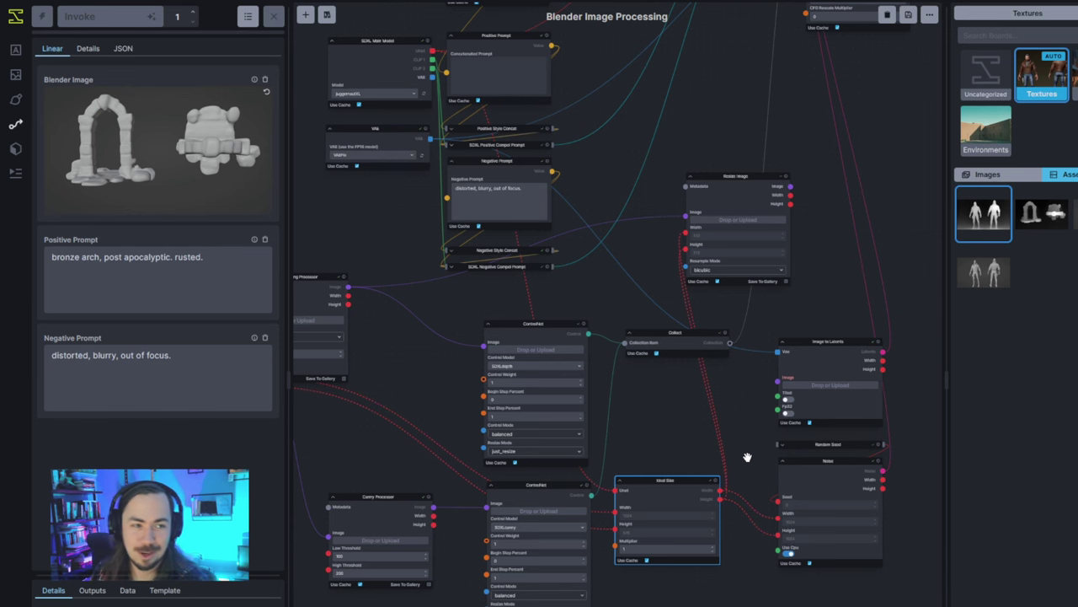
drag(746, 203, 824, 247)
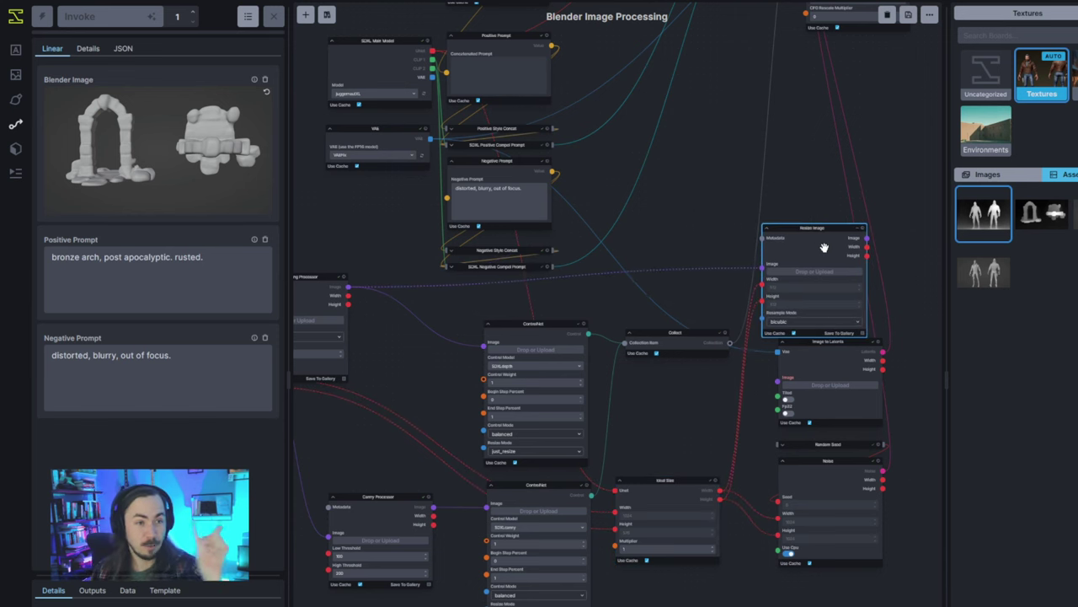
drag(824, 248, 694, 222)
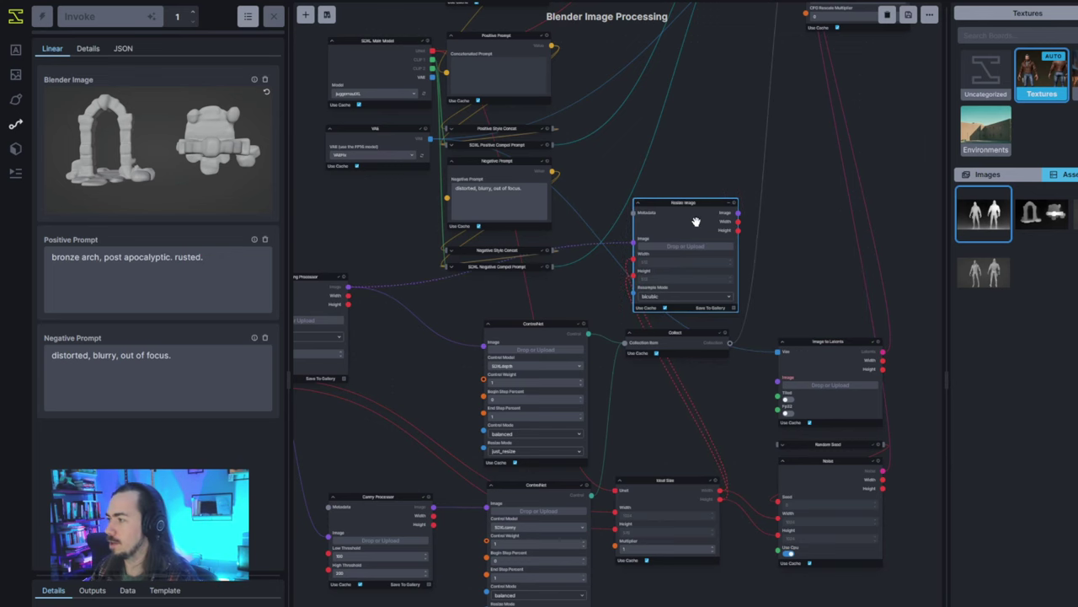
scroll(733, 361, down, 3)
scroll(618, 409, up, 2)
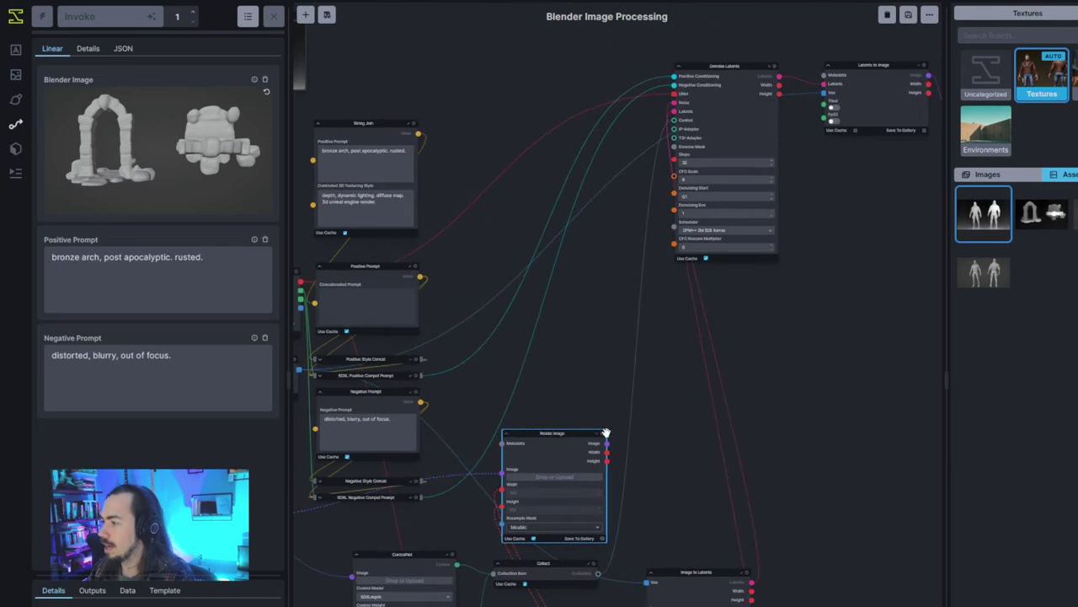
drag(607, 442, 479, 410)
Collapse the Resize Image node to its header and run the updated workflow with Ctrl+Enter.
double_click(468, 412)
drag(669, 281, 755, 434)
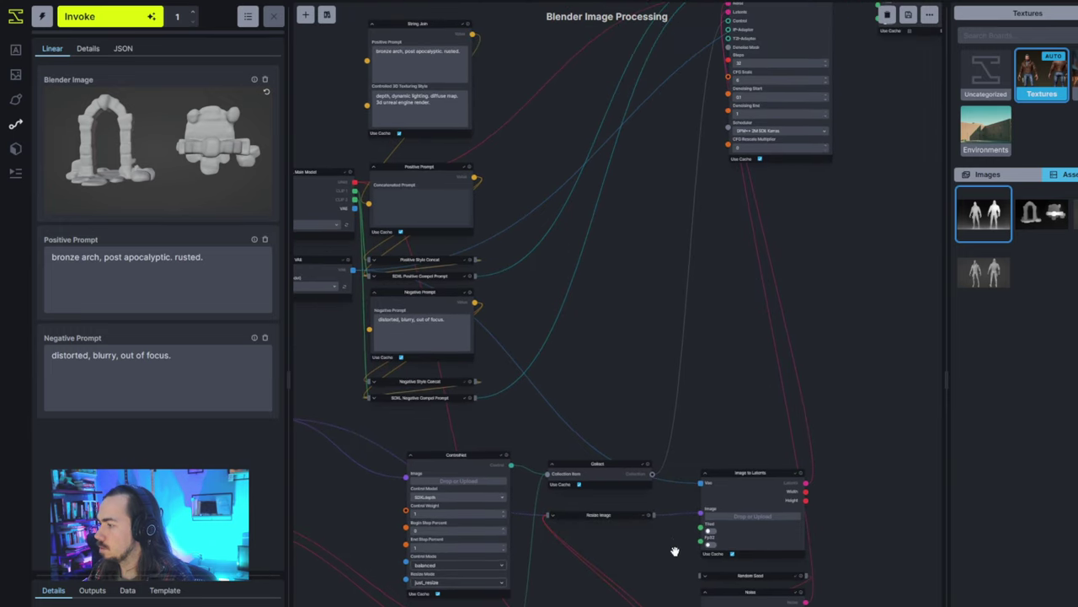
scroll(713, 525, up, 5)
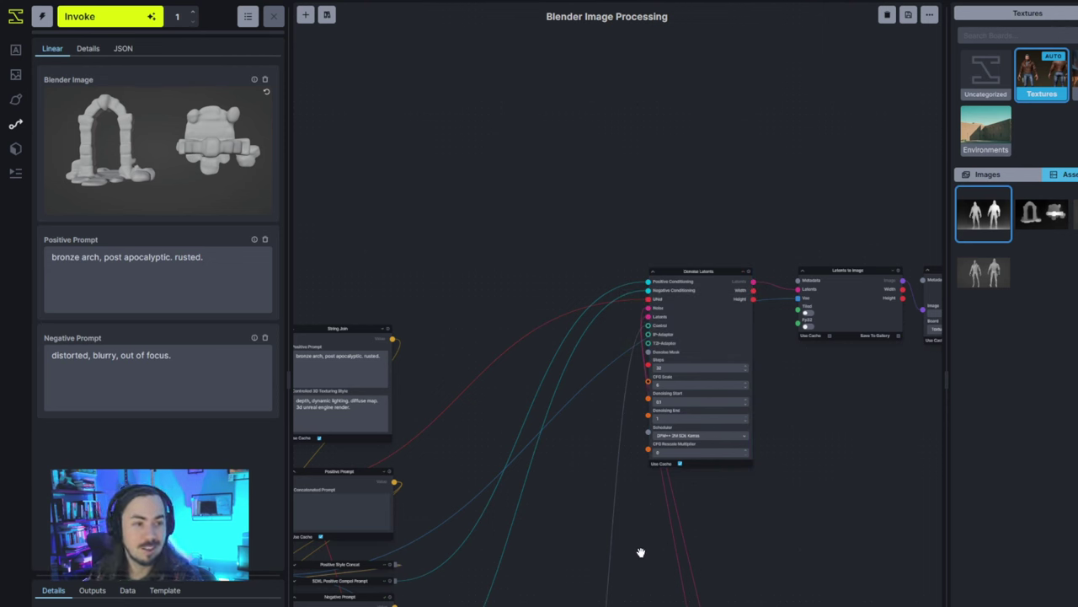
key(ctrl+Return)
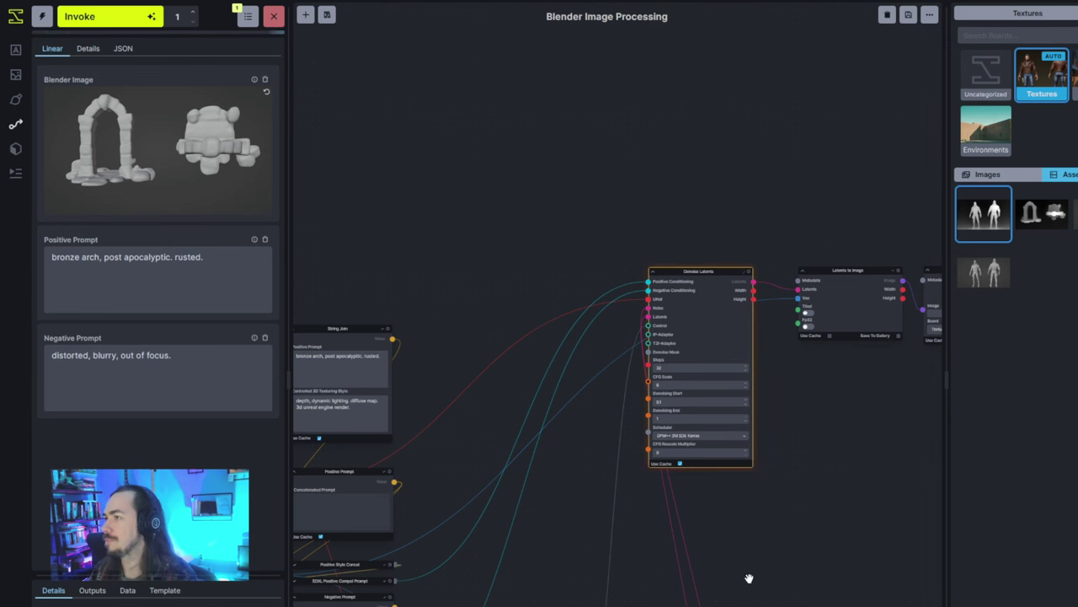
Shift the Current Image node with the rusted arch render slightly left and zoom out to the full graph.
scroll(831, 493, down, 5)
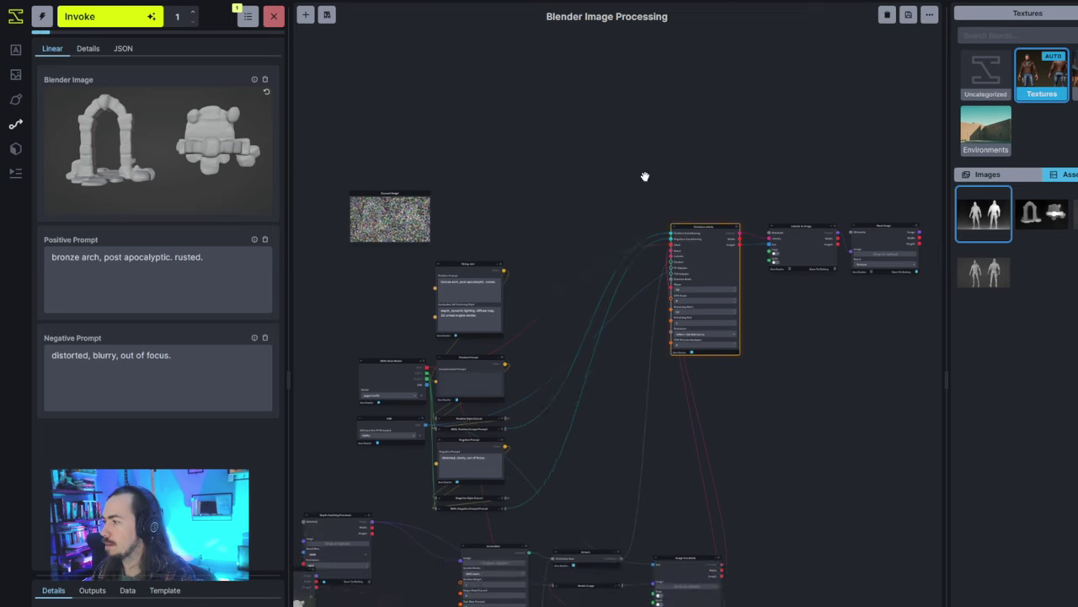
scroll(462, 210, up, 5)
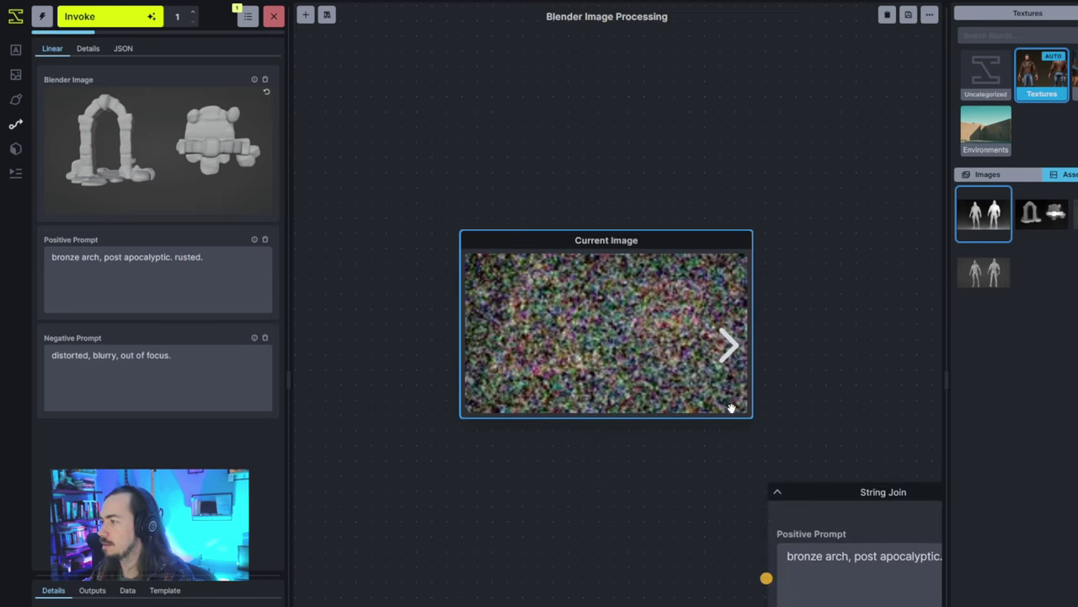
scroll(727, 397, up, 3)
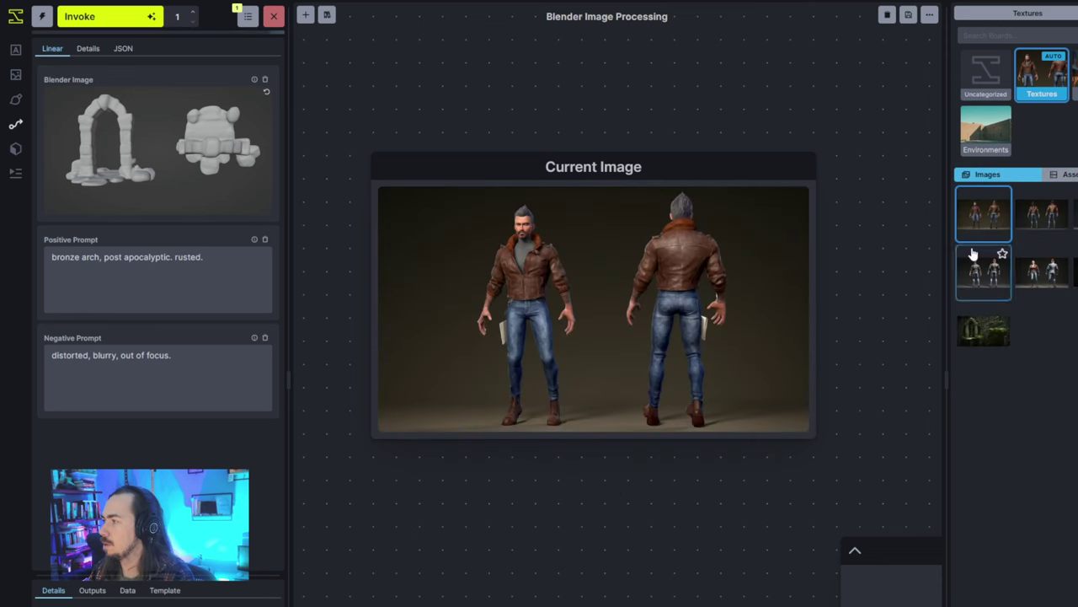
scroll(869, 258, down, 3)
scroll(886, 289, up, 5)
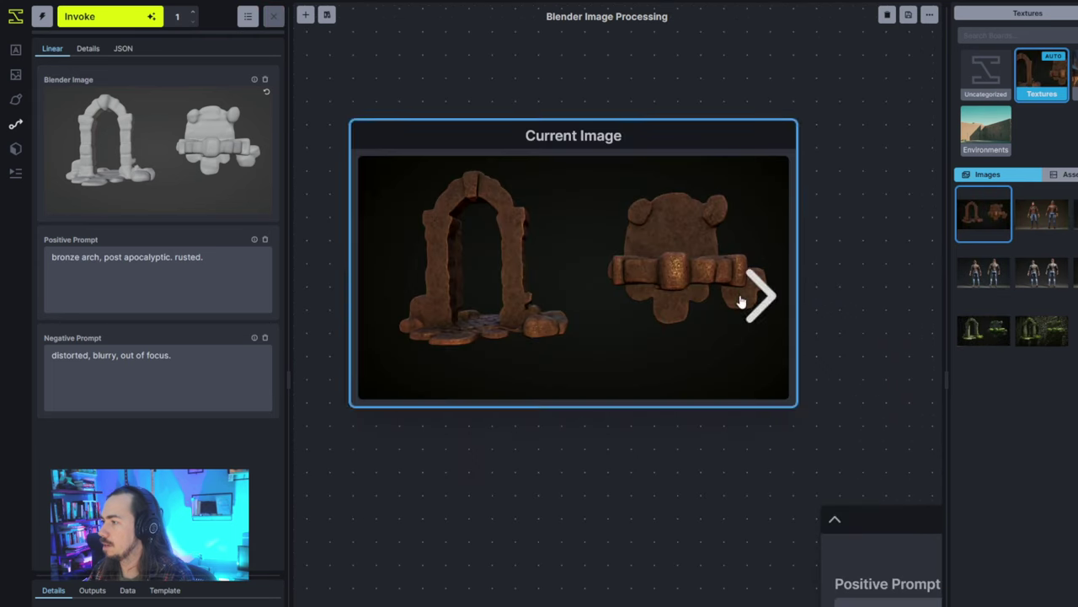
drag(865, 317, 888, 340)
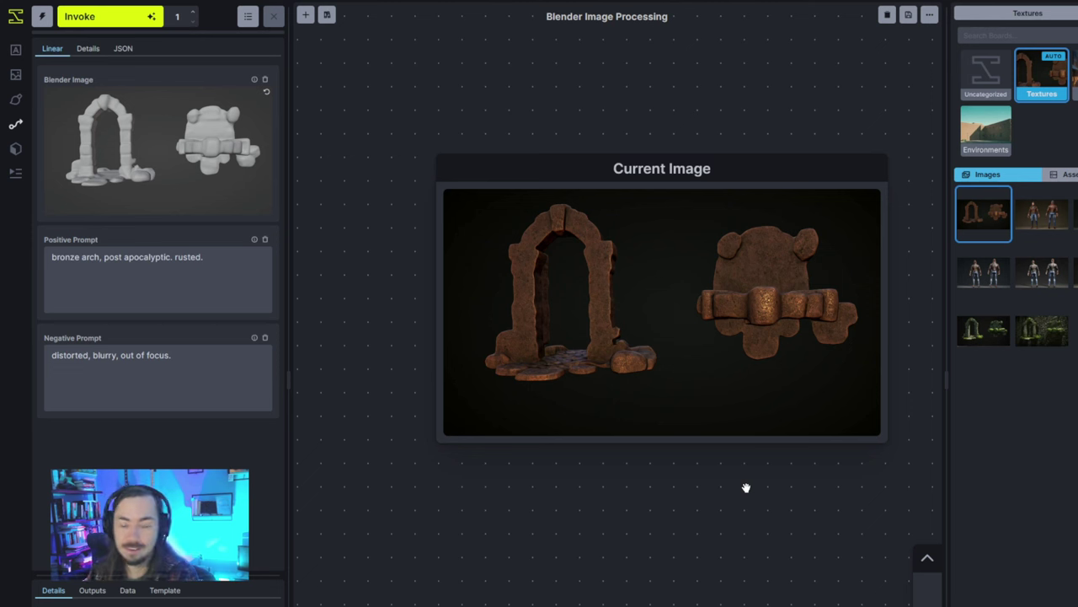
mouse_move(720, 355)
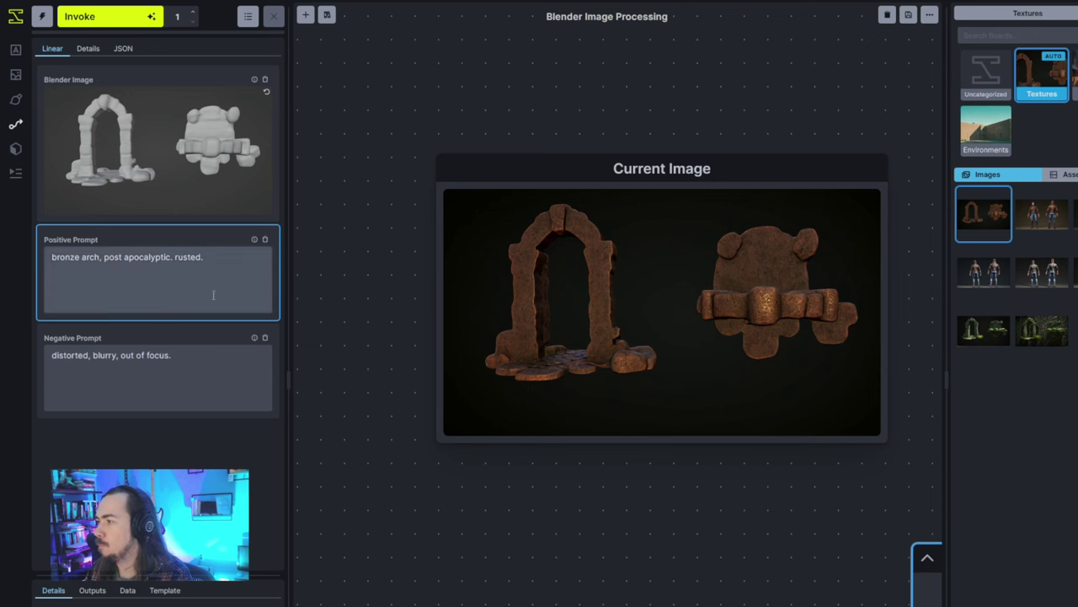
scroll(651, 529, down, 3)
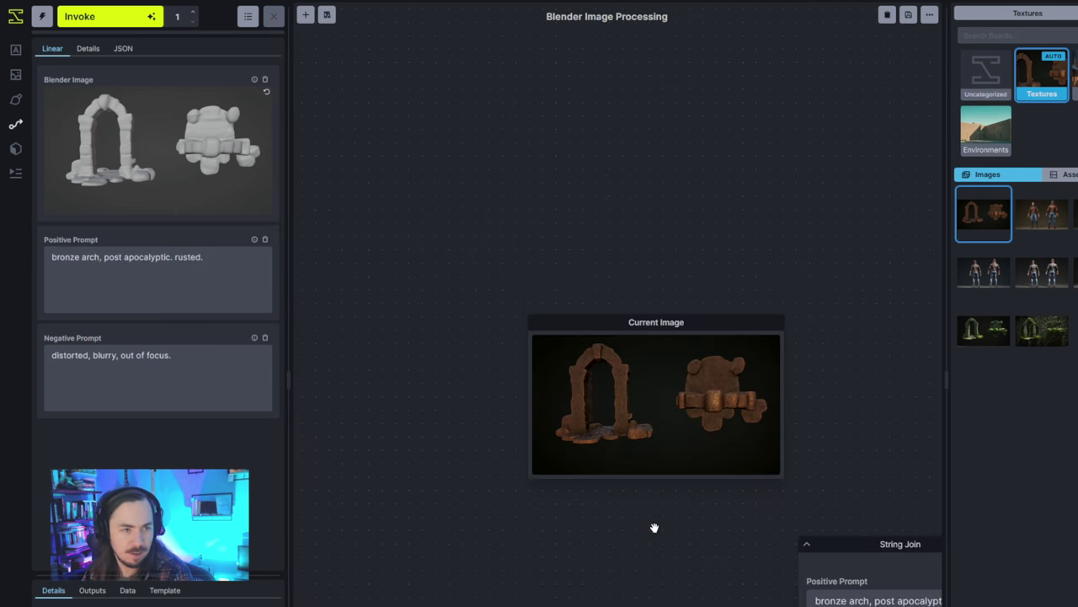
drag(654, 530, 608, 485)
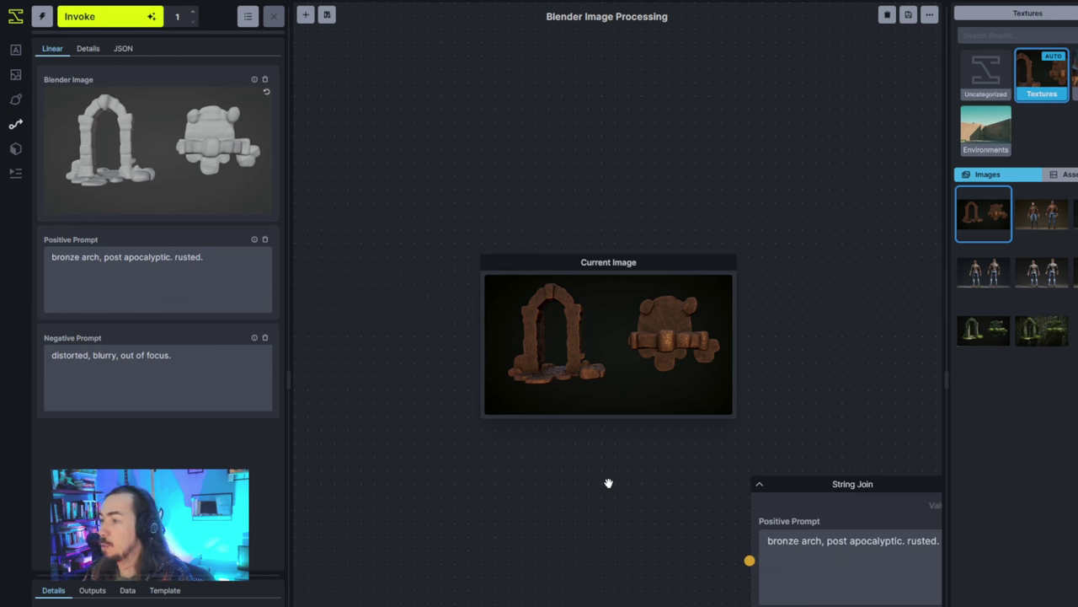
drag(568, 341, 510, 352)
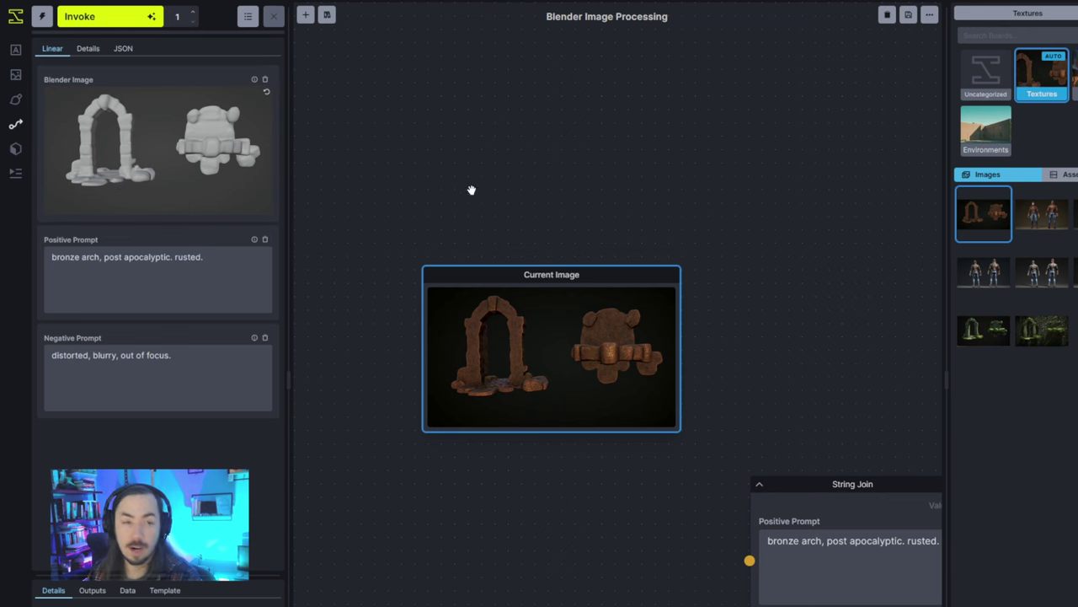
scroll(724, 217, down, 6)
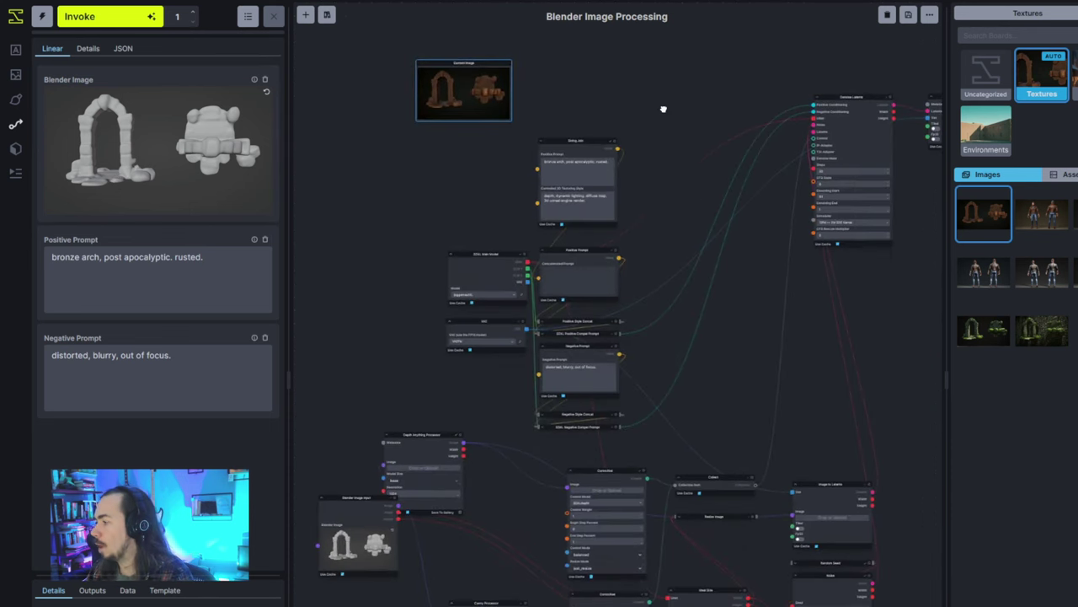
Reset the Blender Image field to empty and select all of the Positive Prompt text.
drag(789, 312, 793, 356)
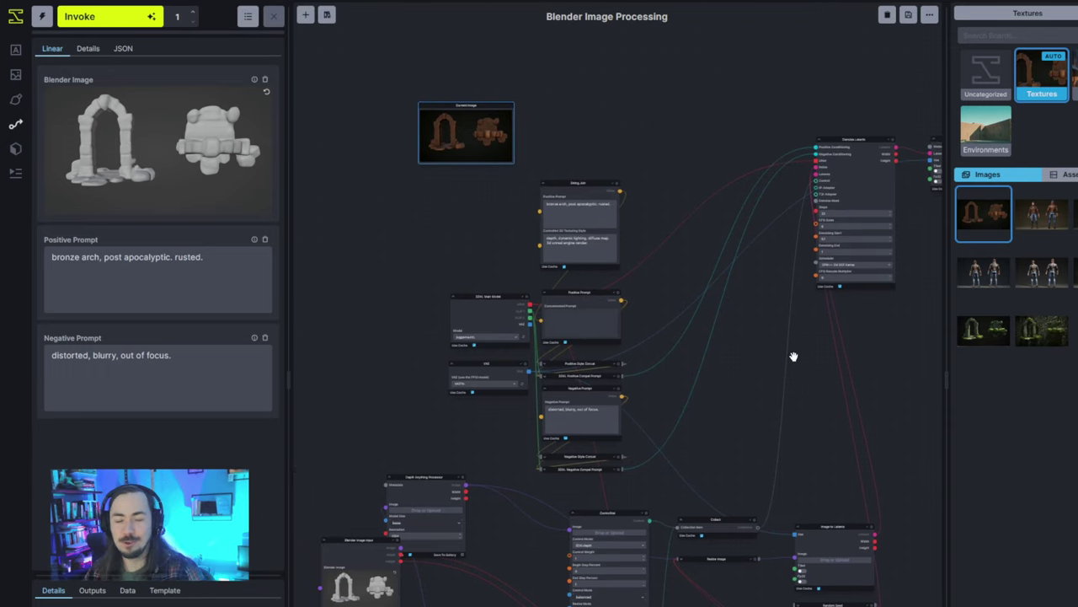
click(15, 51)
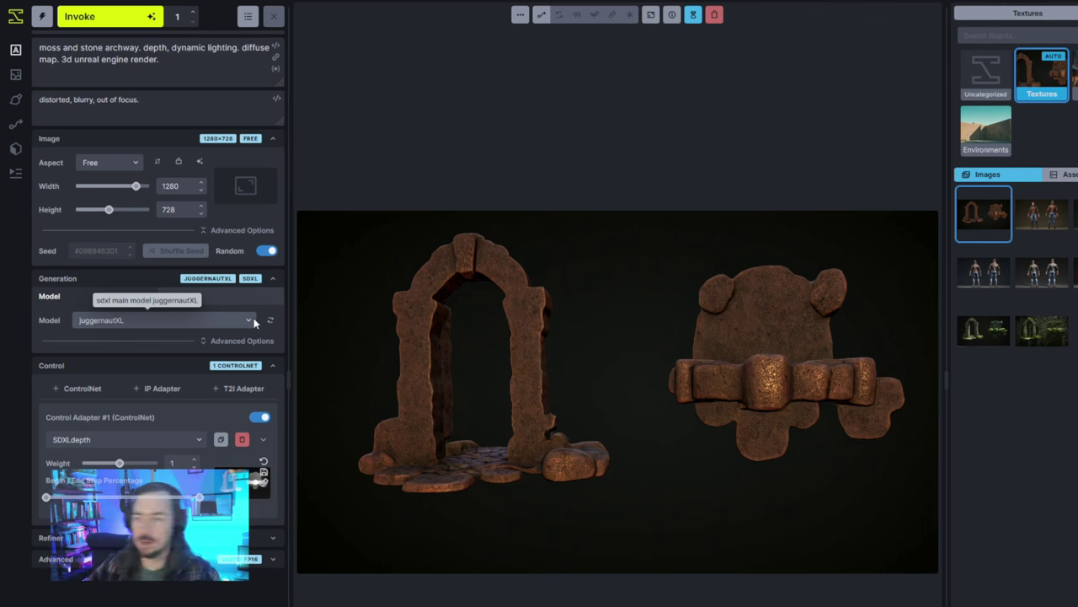
click(15, 124)
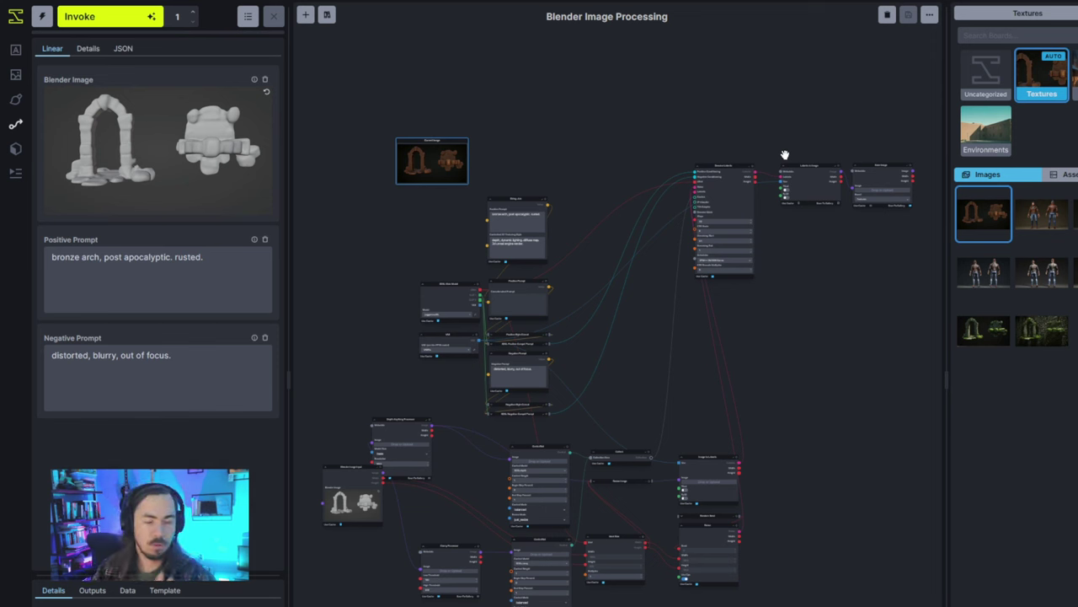
click(267, 99)
click(109, 144)
key(ctrl+a)
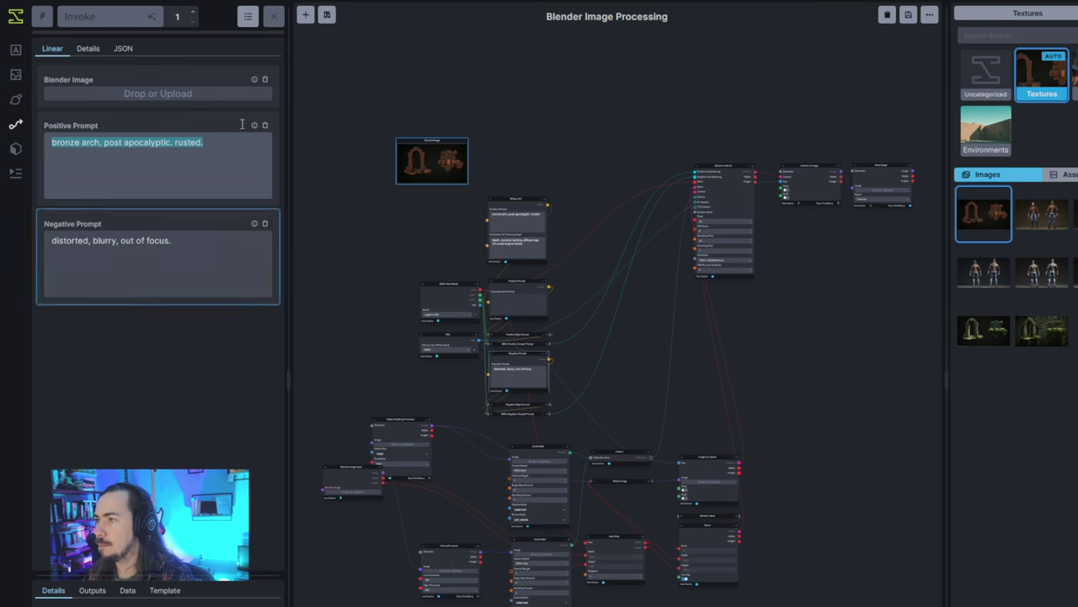
Use the 526mix model at 1:1 512×512, remove Control Adapter #1, enable Seamless Tiling X and Y.
click(16, 49)
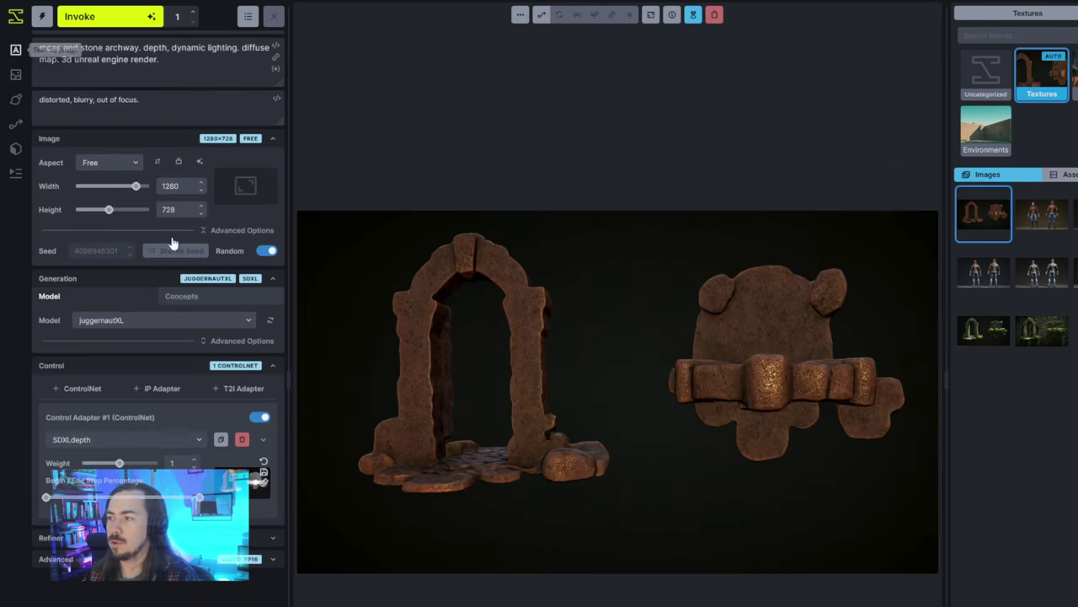
click(173, 319)
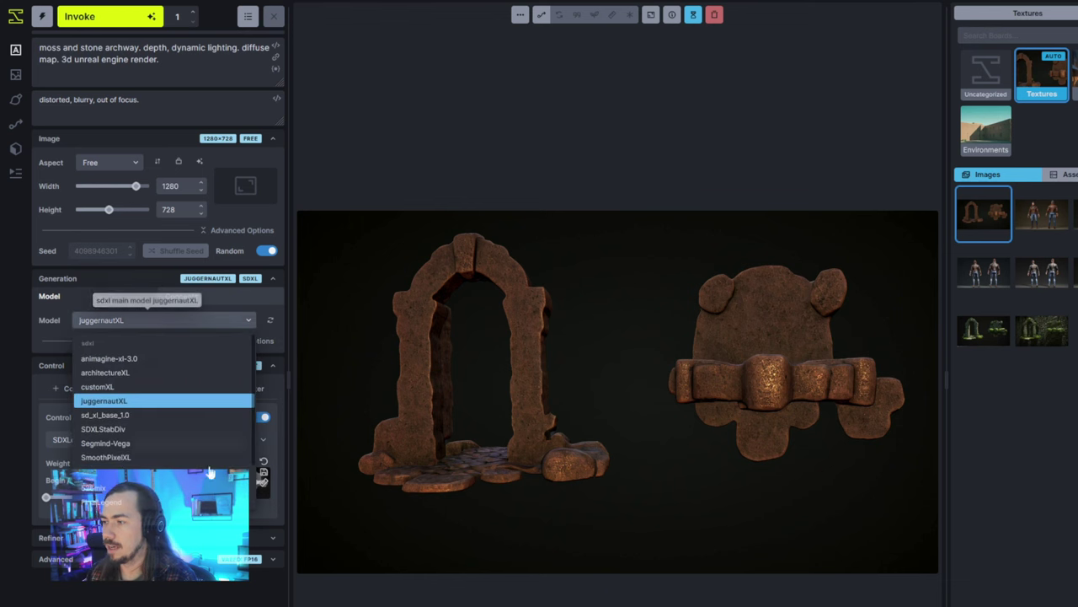
click(168, 565)
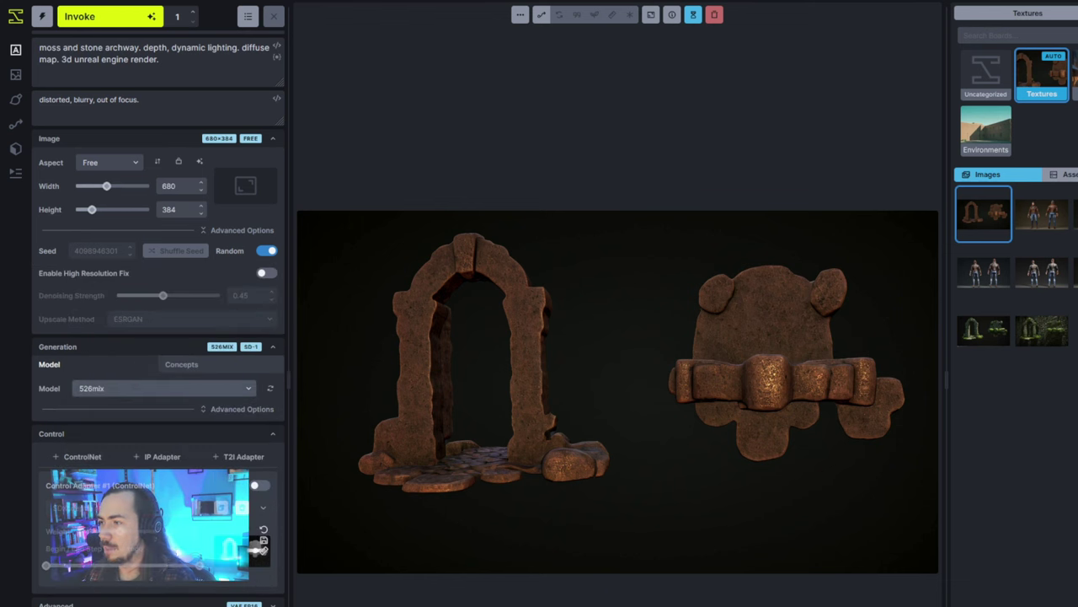
click(199, 161)
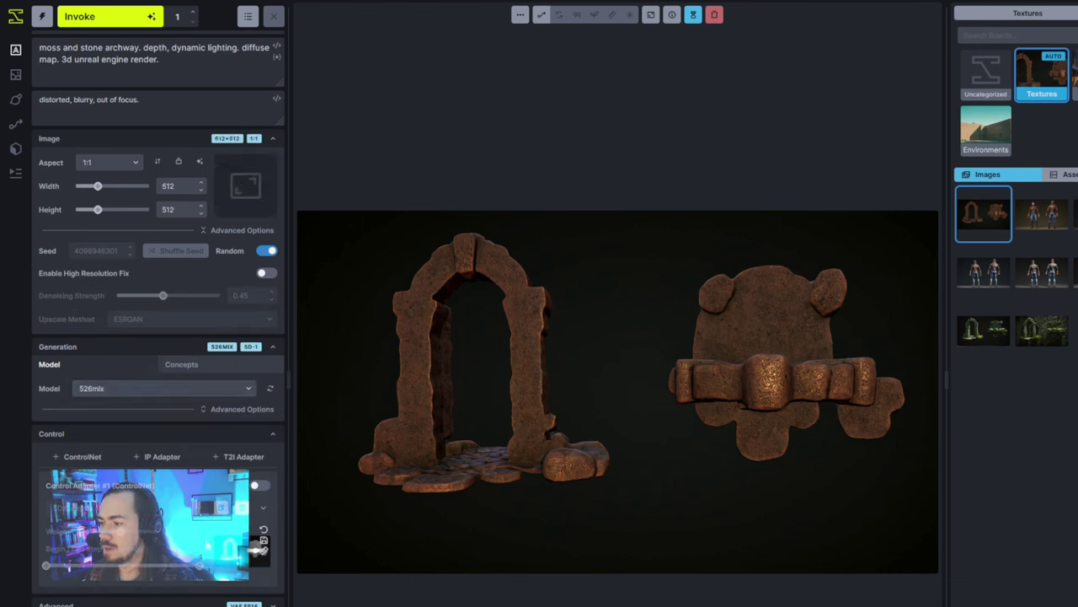
click(244, 487)
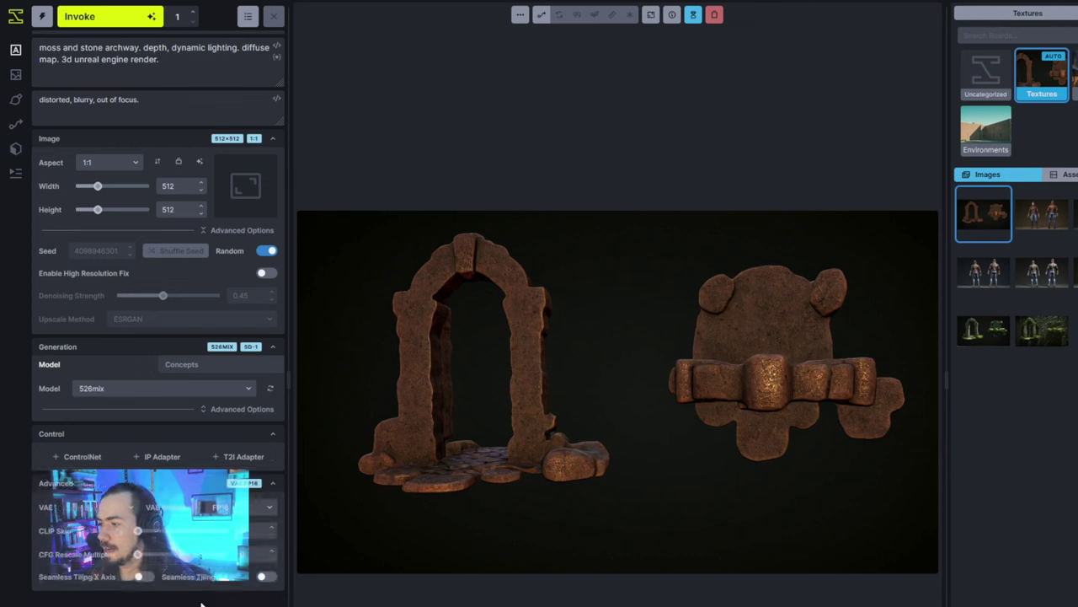
click(140, 576)
click(264, 577)
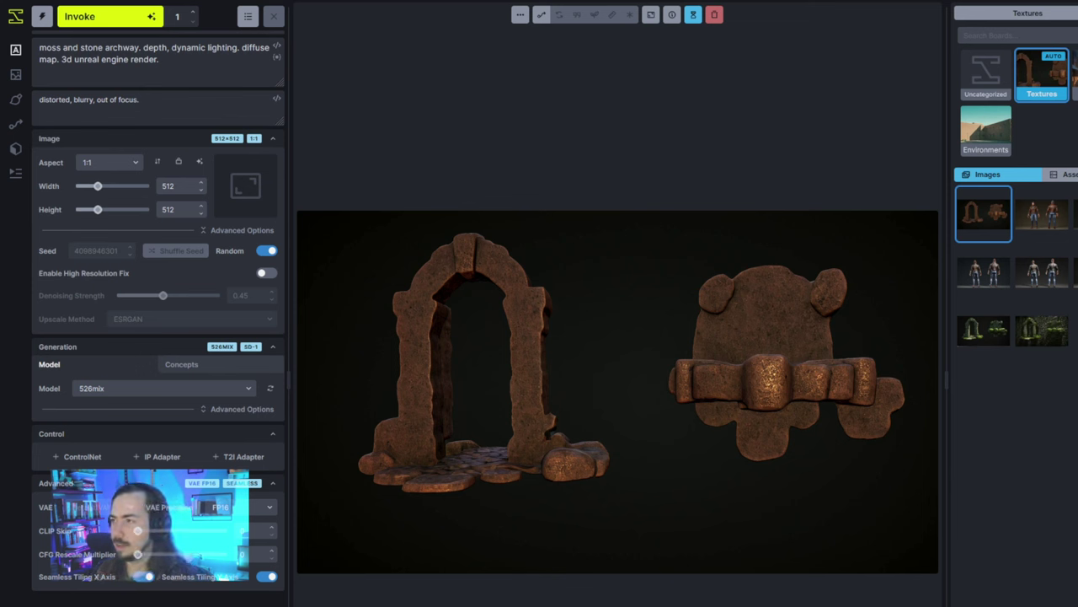
Replace the prompt with 'flower pattern, roses and orchids. texture pack. print pattern.' and generate.
key(ctrl+a)
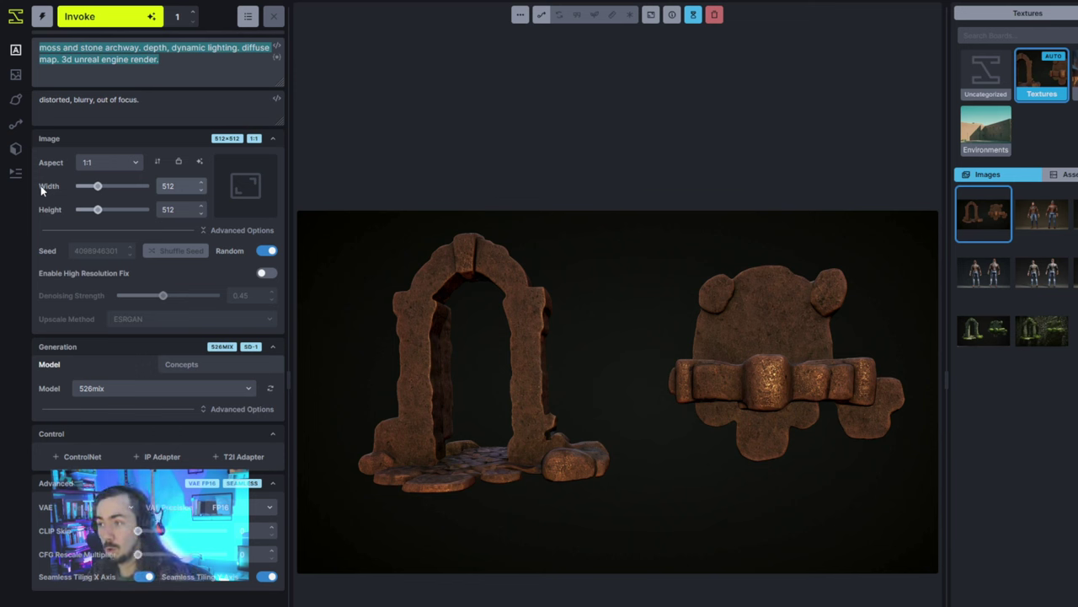
text(flower )
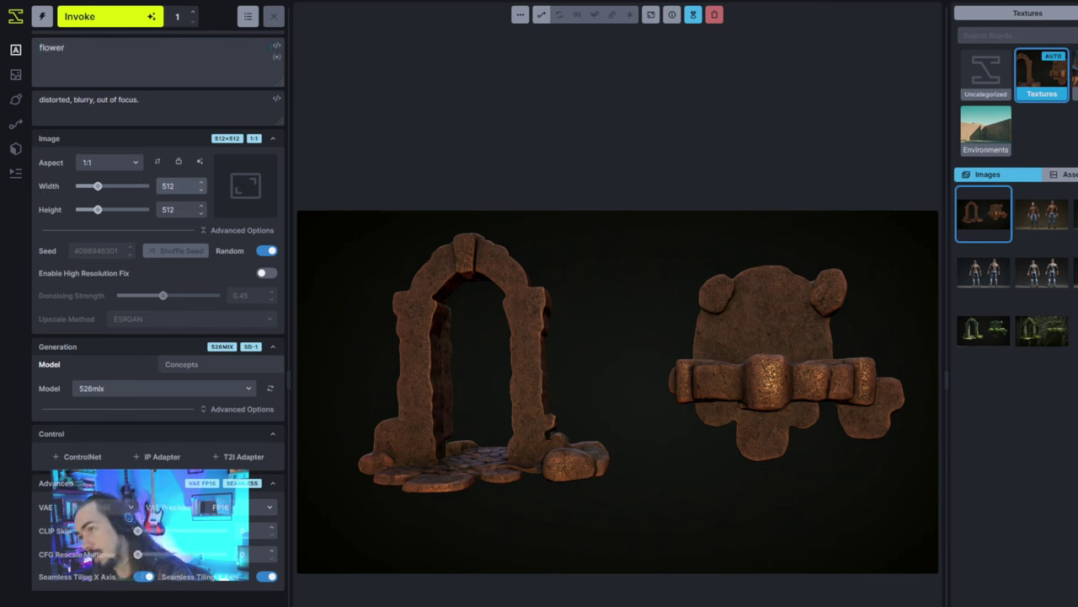
text(pattern)
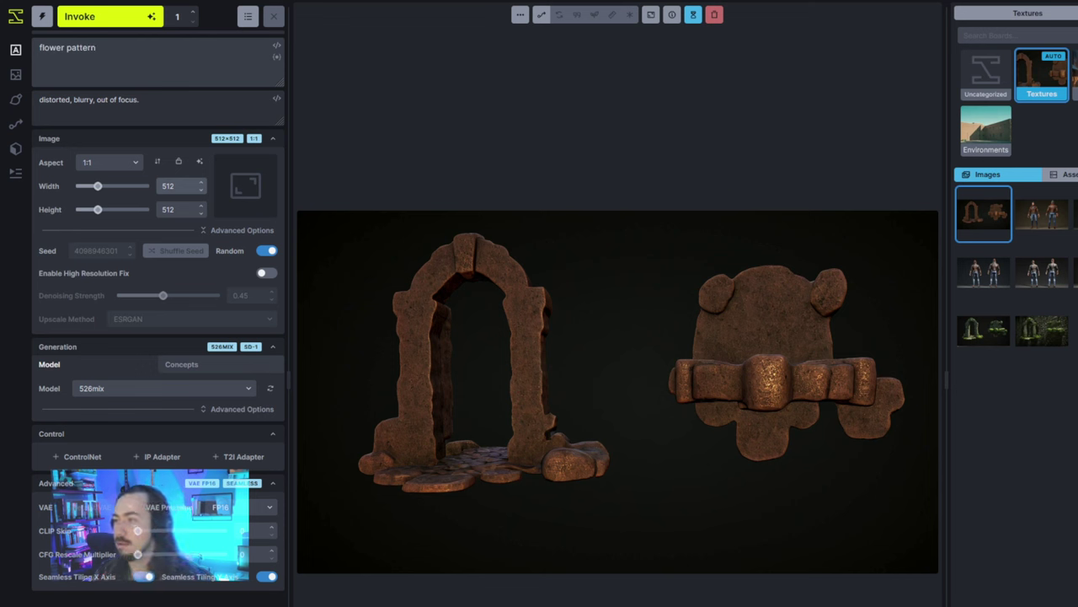
text(, roses and orchids. )
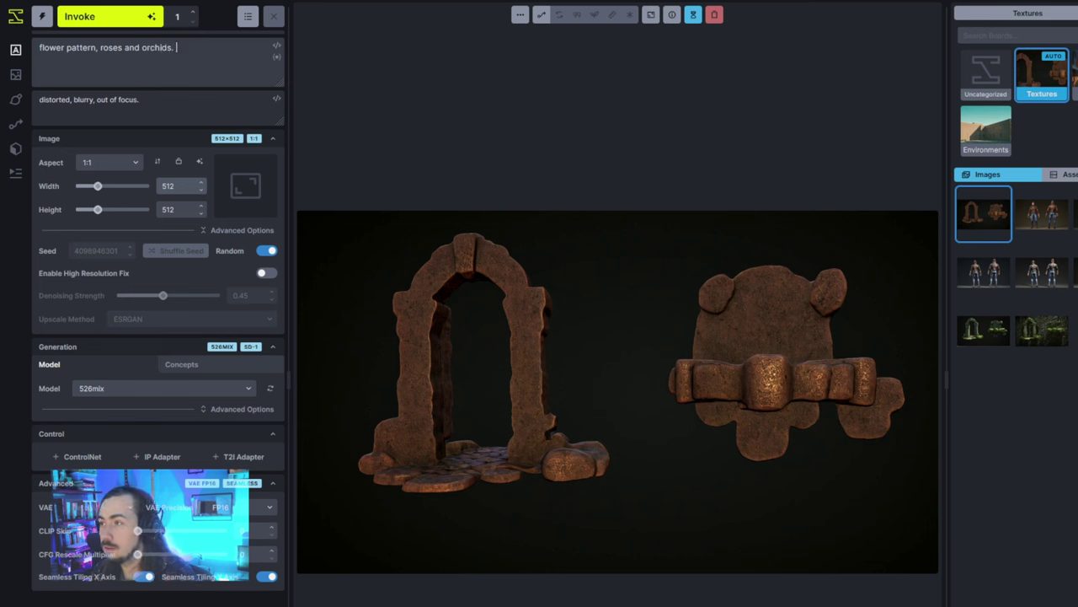
text(text)
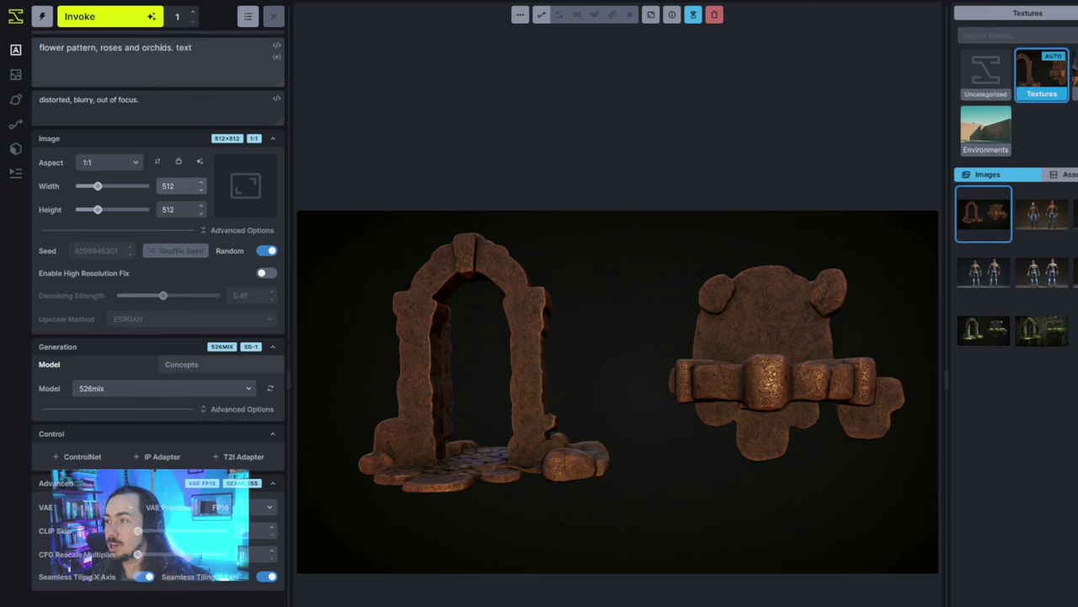
text(ure pack.)
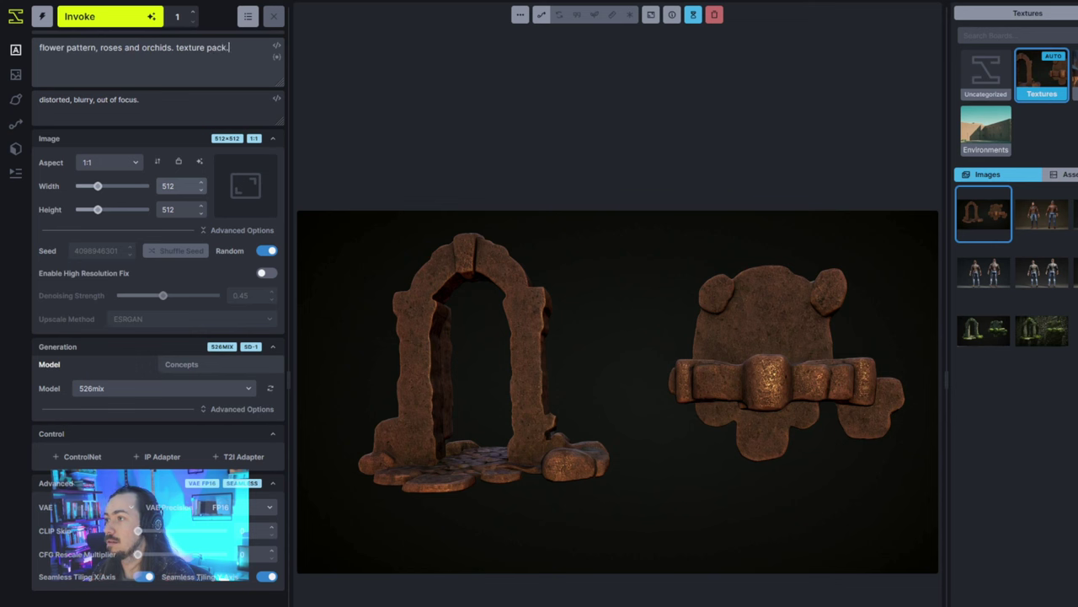
text( pr)
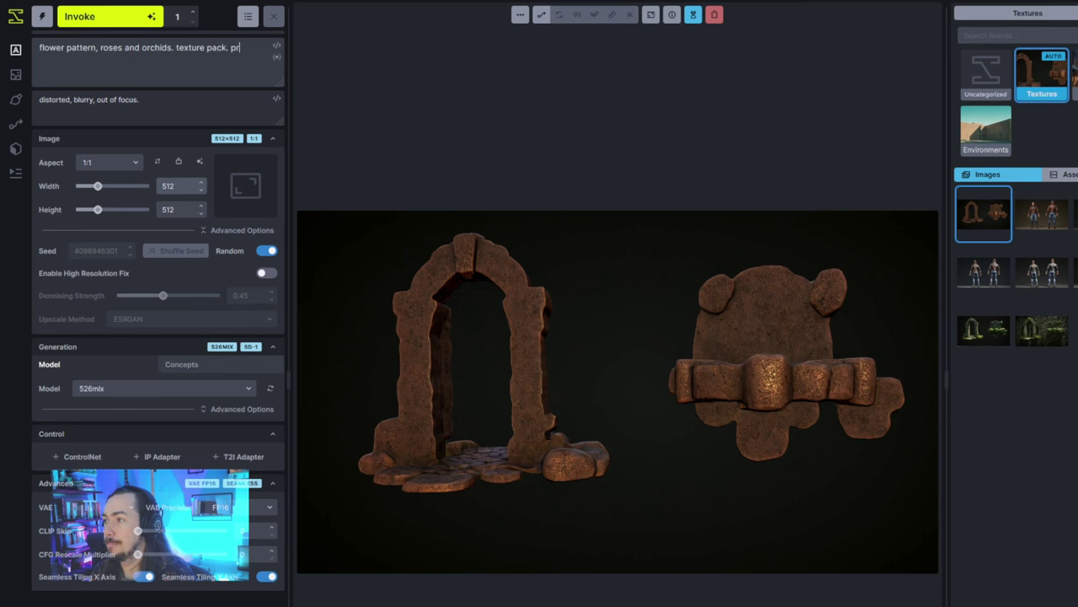
text(int pattern.)
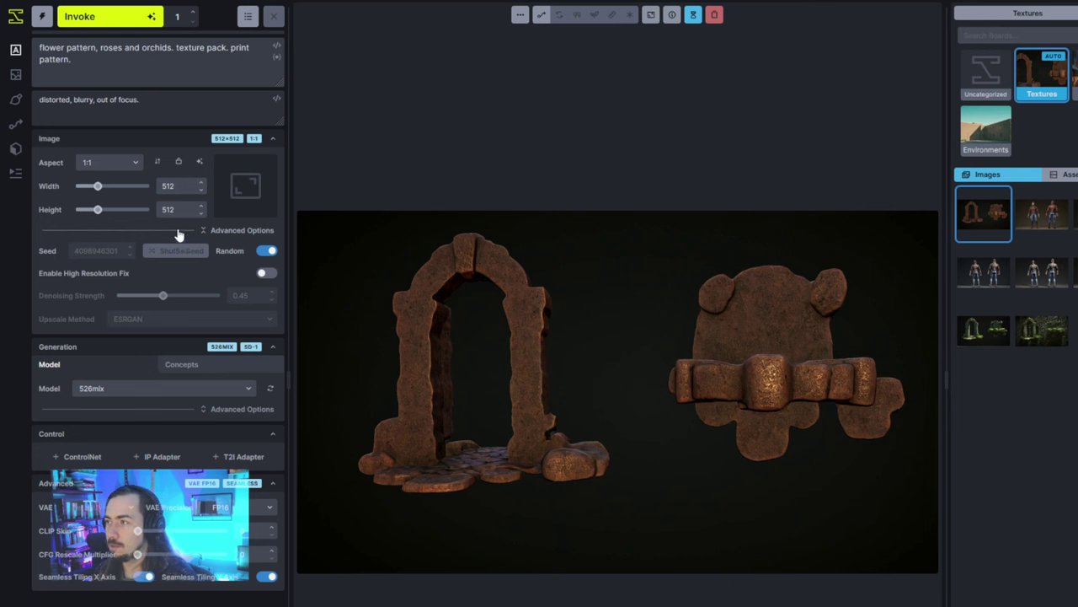
click(135, 23)
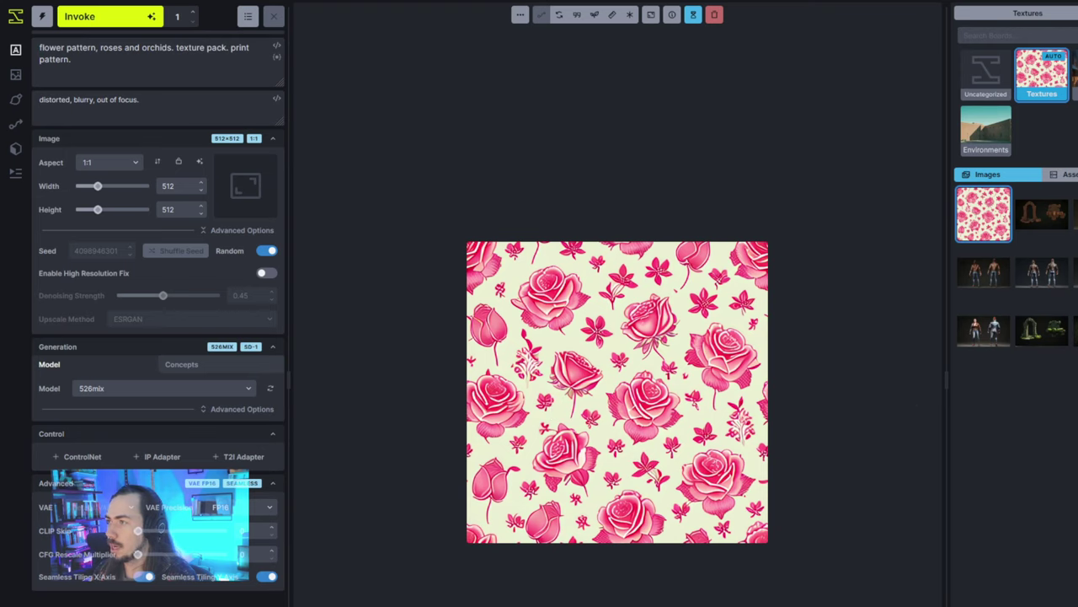
Search 'seamles' in a new browser tab and open the Seamless Texture Checker site.
key(alt+Tab)
text(seamles)
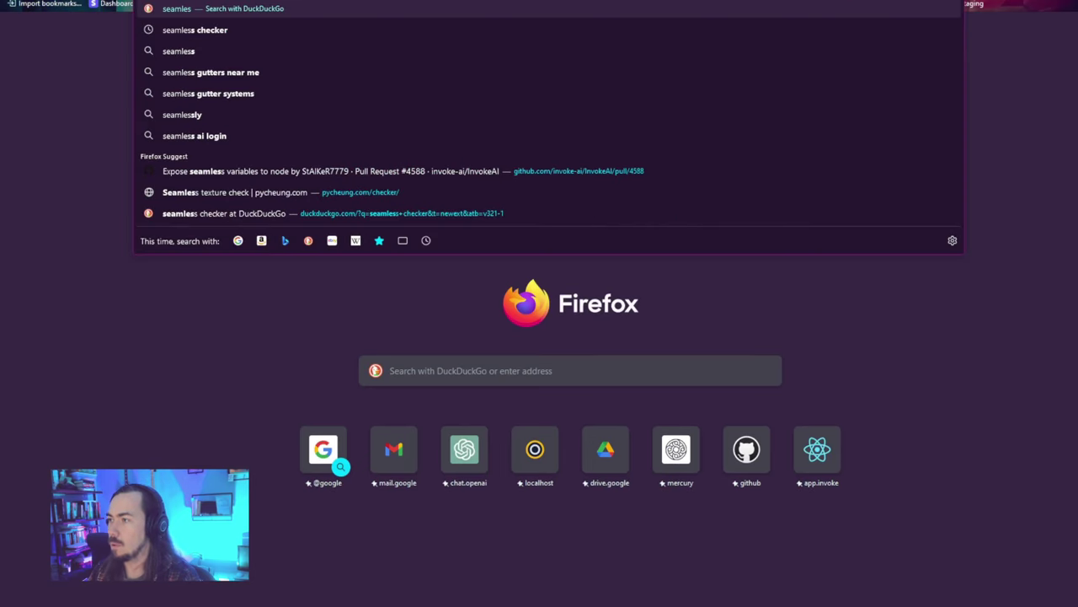
click(299, 192)
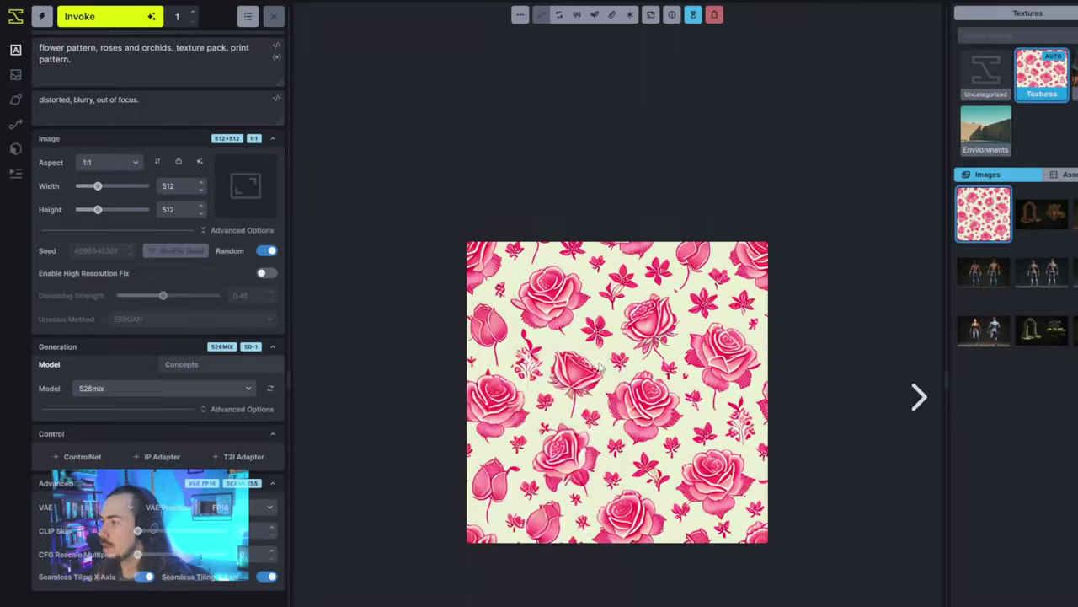
Open the rose pattern image in its own tab and paste it into the checker for tiling.
right_click(600, 364)
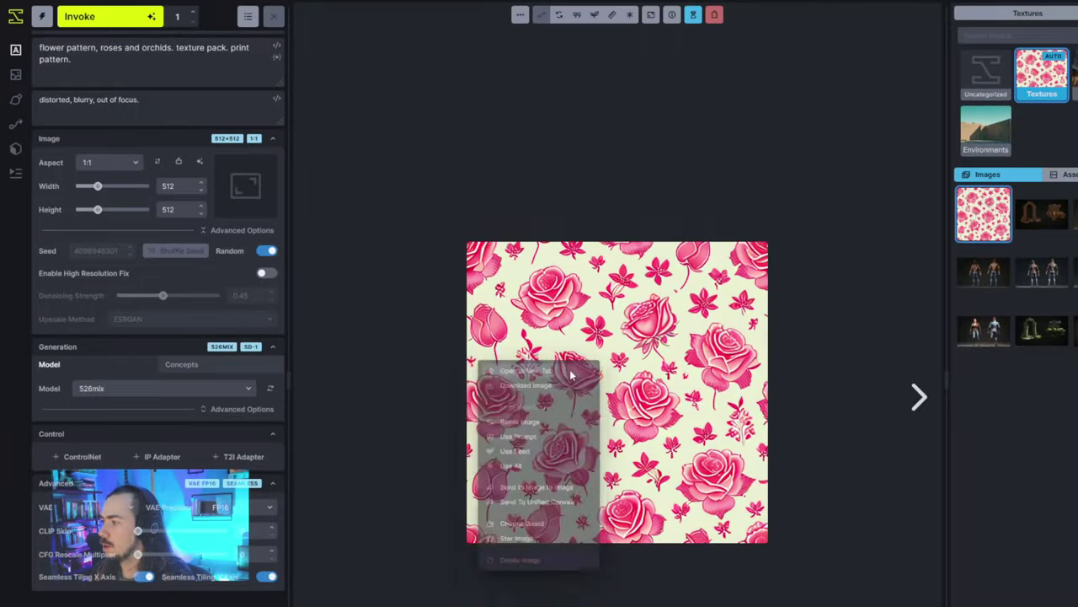
click(570, 371)
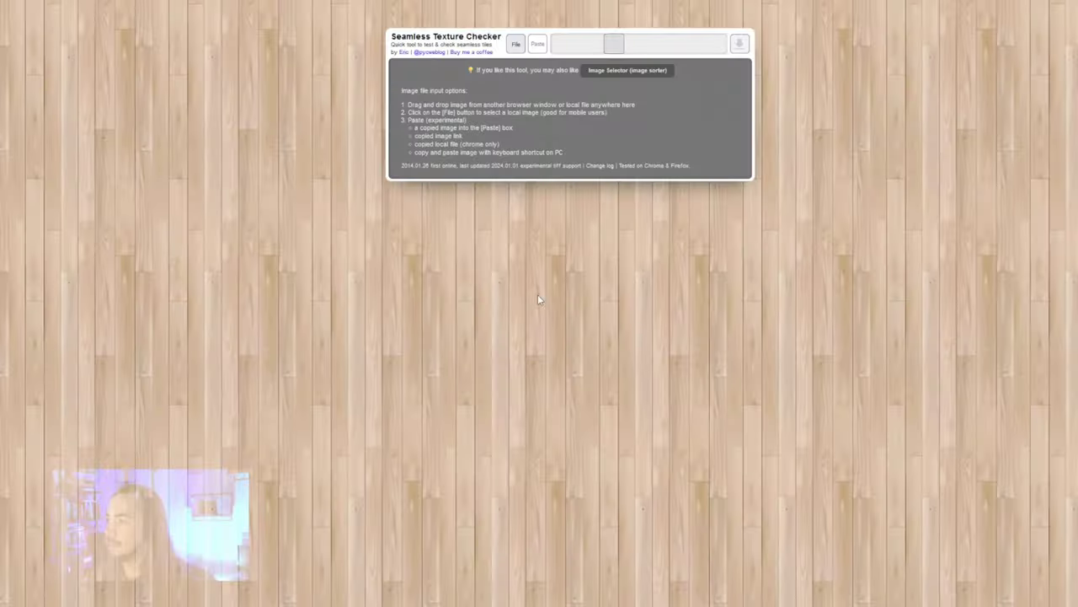
key(ctrl+v)
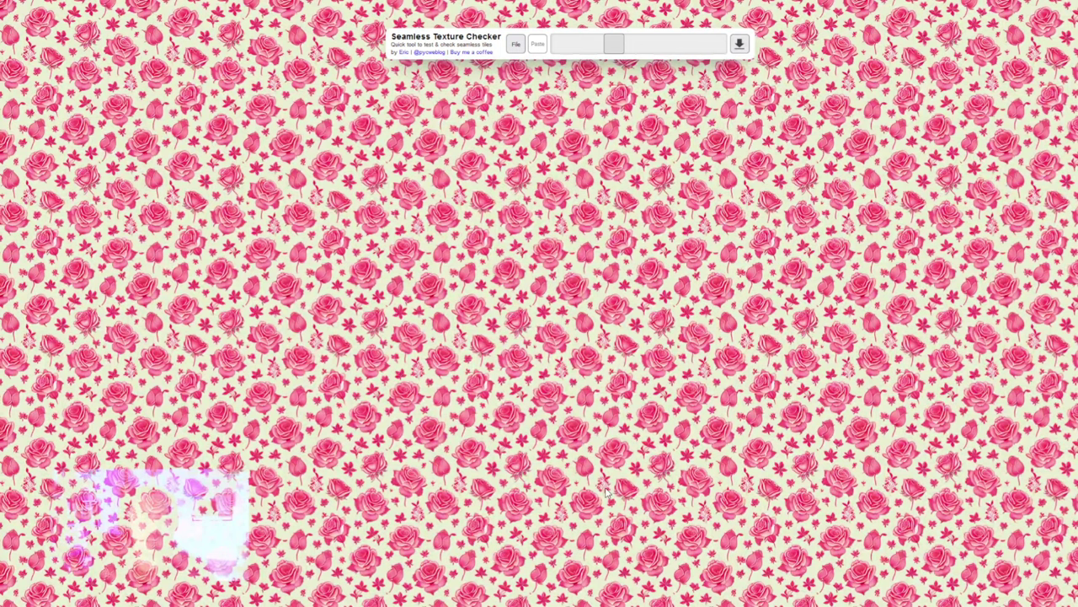